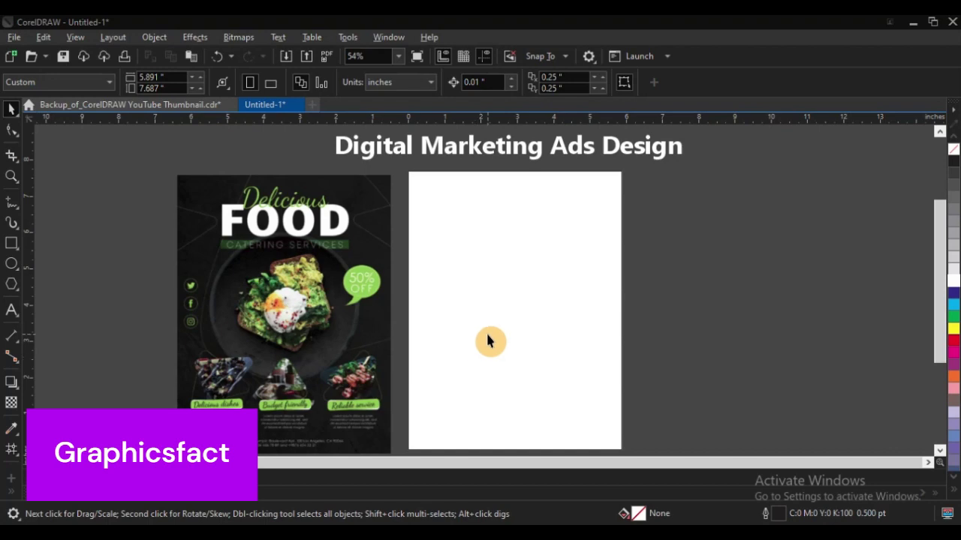
Examine the sample food flyer beside the blank page.
left_click(460, 255)
scroll(459, 253, "down", 1)
key("F2")
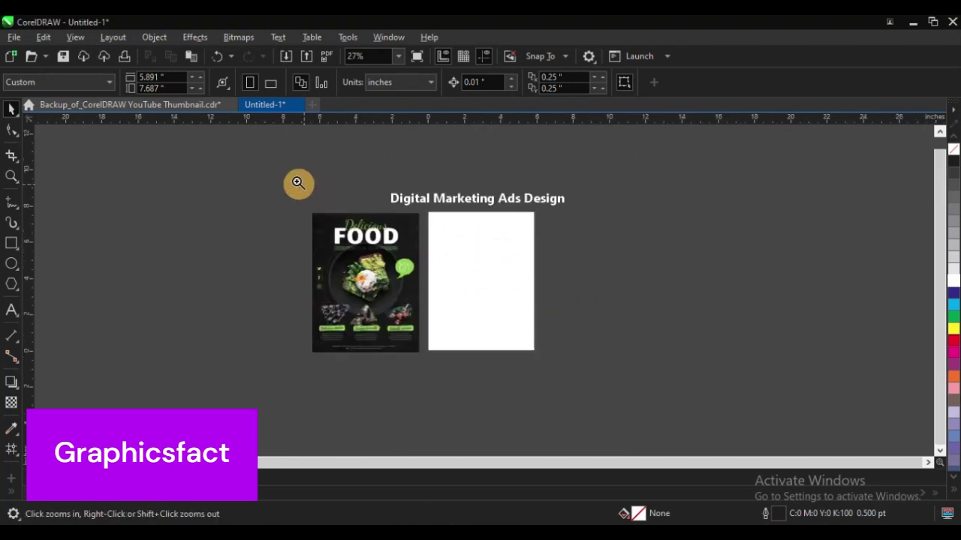
left_click_drag(291, 179, 571, 326)
left_click_drag(205, 156, 733, 421)
left_click(724, 276)
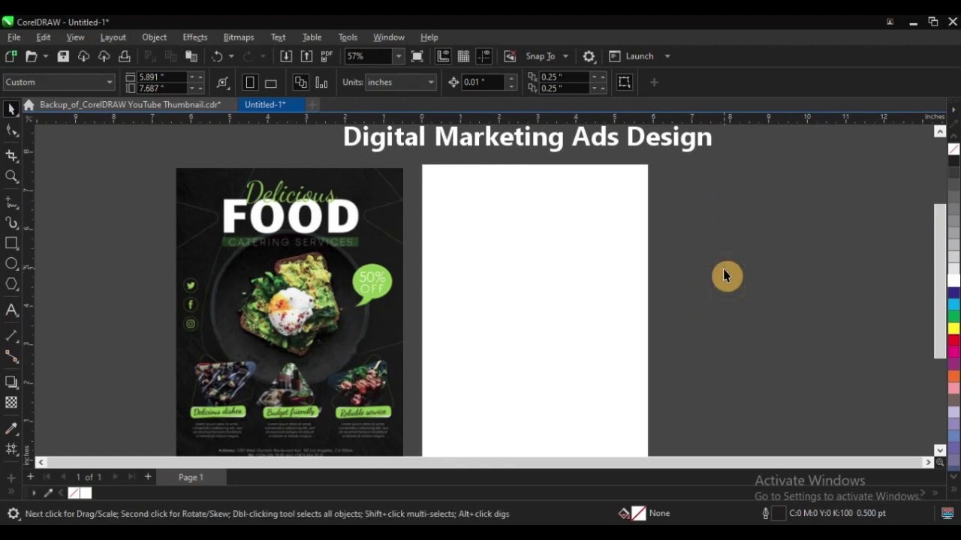
left_click(725, 276)
left_click(725, 276)
left_click(511, 248)
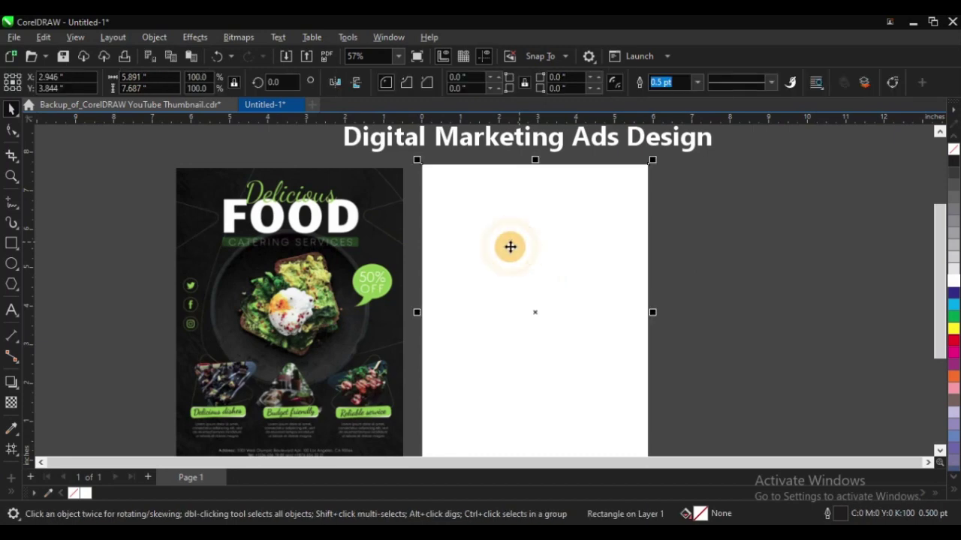
left_click(729, 259)
scroll(340, 228, "down", 1)
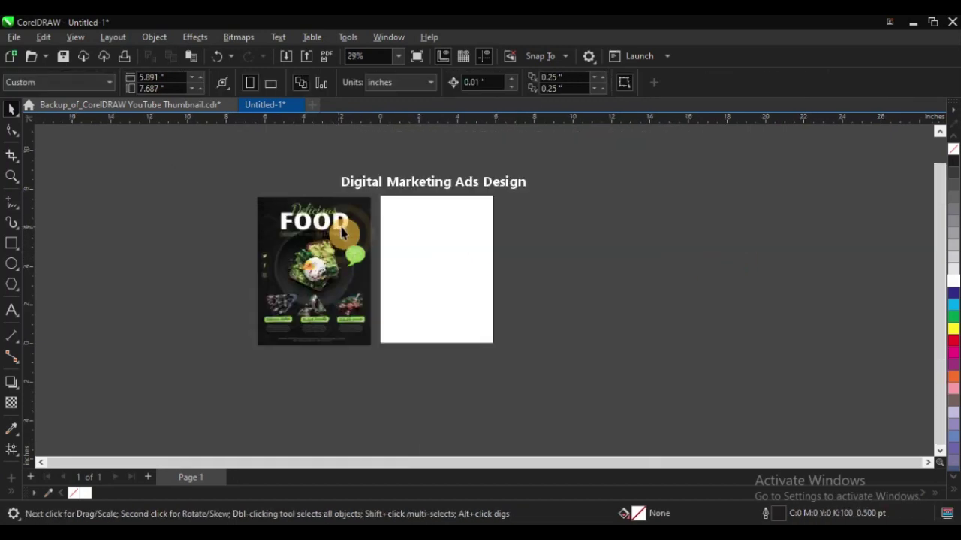
key("F2")
left_click_drag(206, 161, 665, 364)
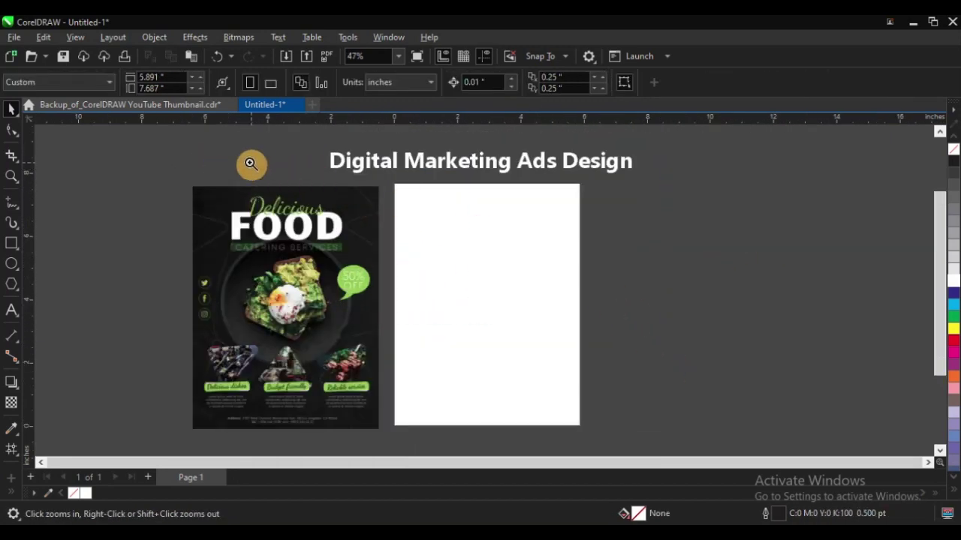
left_click_drag(178, 143, 761, 438)
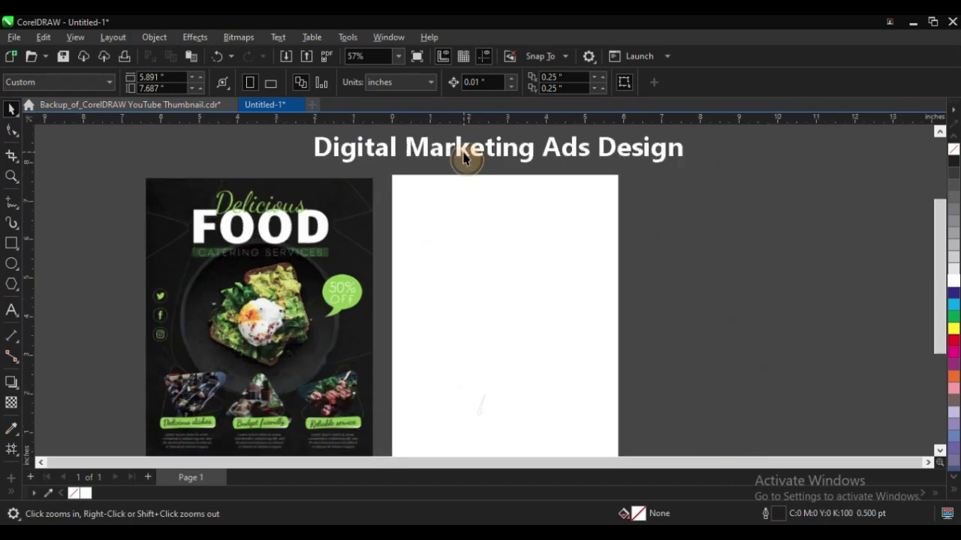
Place a copy of the "Digital Marketing Ads Design" title on the blank page and fill the copy with black.
left_click_drag(464, 153, 556, 241)
right_click(557, 240)
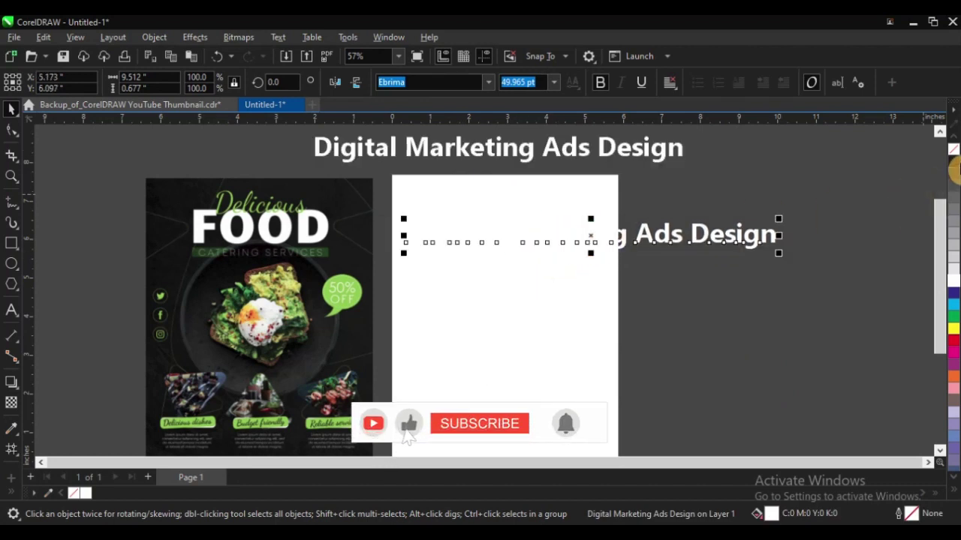
left_click(951, 162)
Replace the copied title's text with three lines: DELICIOUS, FOOD and CATERING SERVICES.
double_click(562, 232)
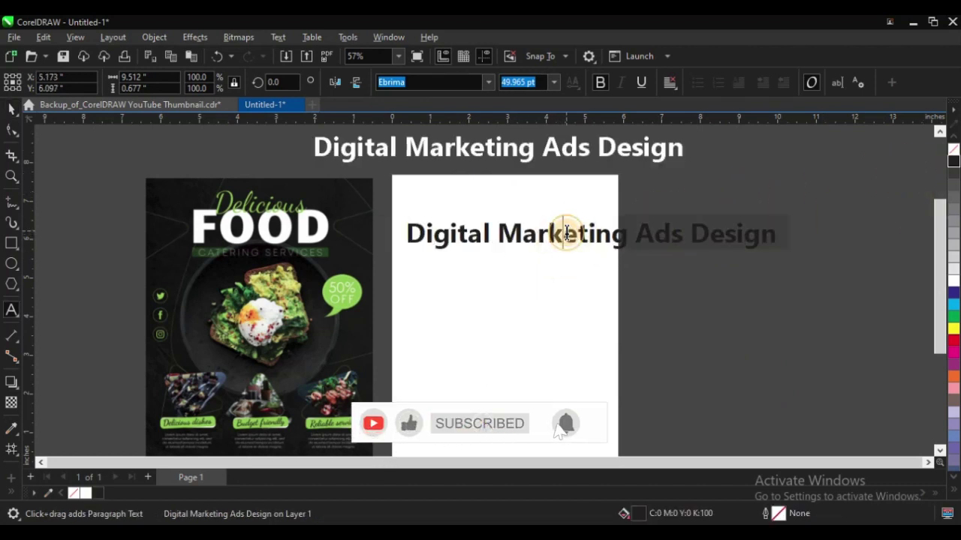
key("ctrl+a")
type("DEL")
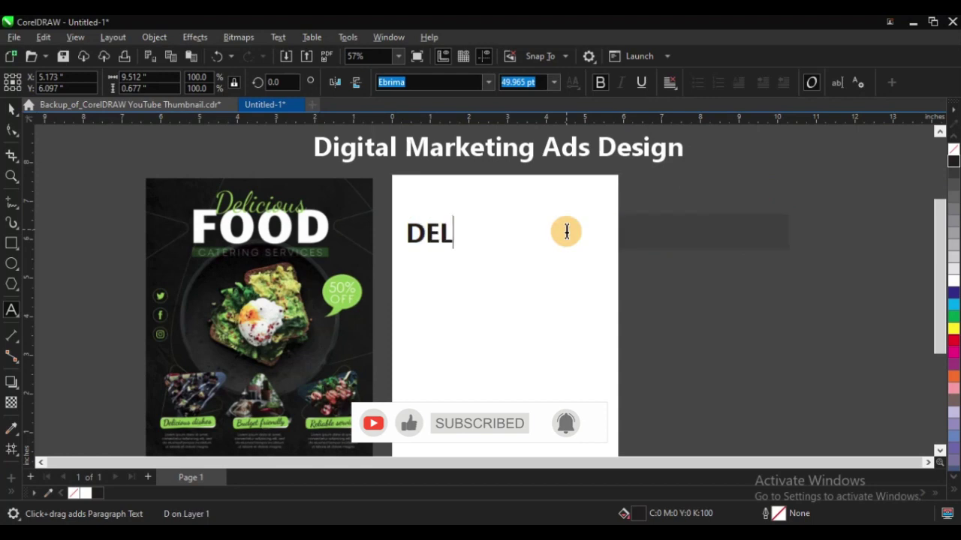
type("ICIOUS")
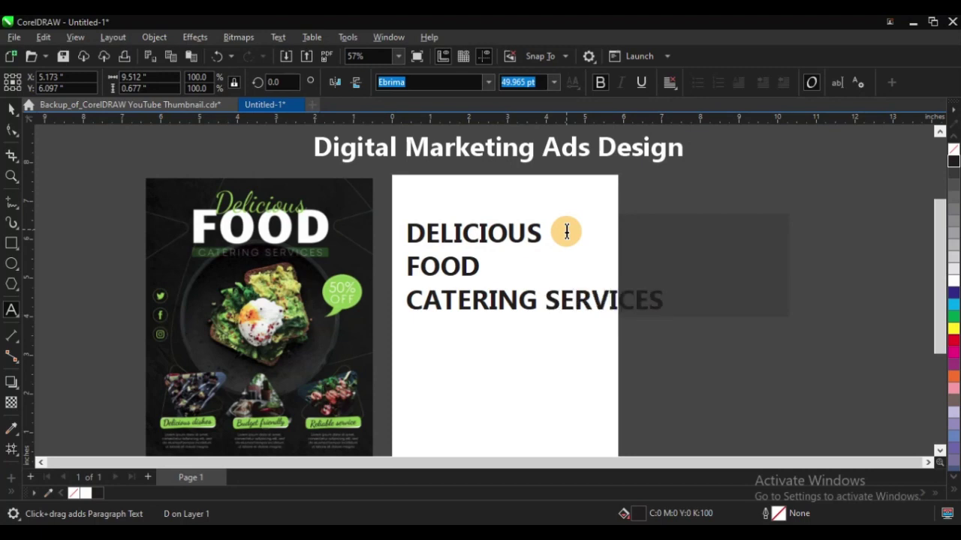
key("ctrl+space")
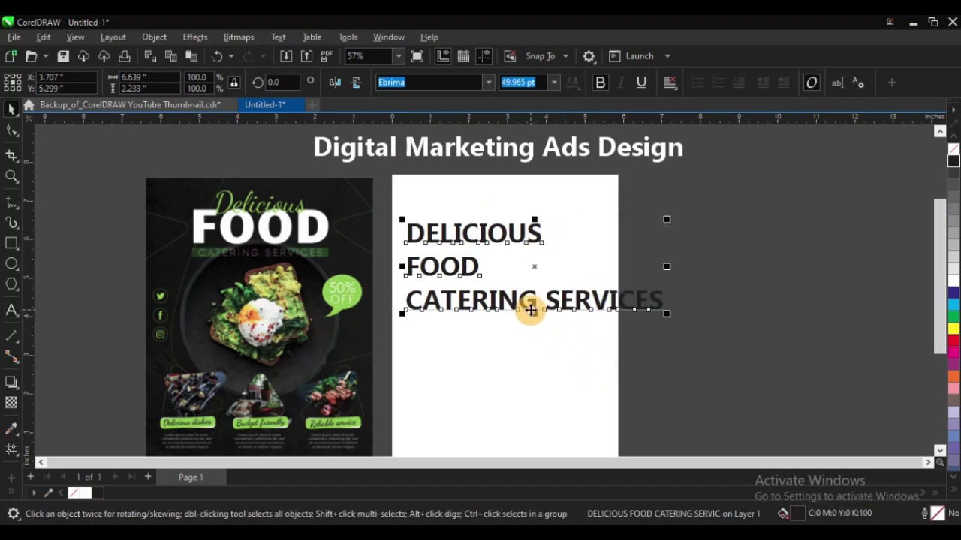
Move the three-line text up the page and break it apart into separate lines.
left_click(530, 299)
left_click_drag(530, 297, 530, 271)
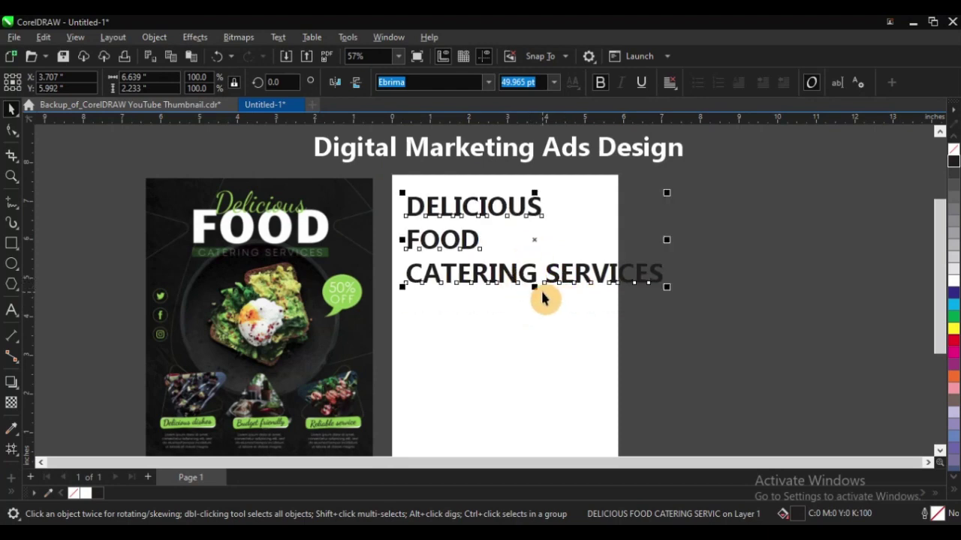
key("ctrl+k")
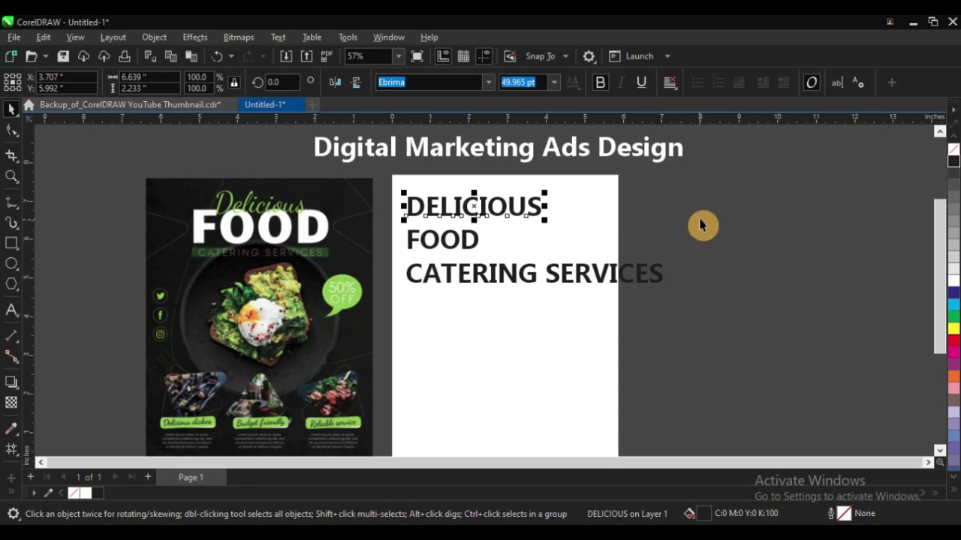
left_click(723, 238)
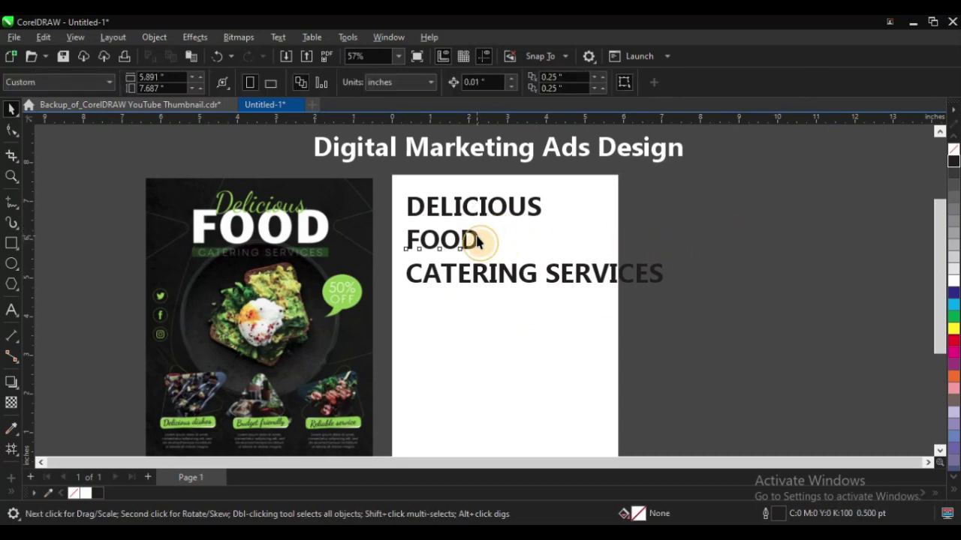
Enlarge the FOOD line beneath DELICIOUS and shift the CATERING SERVICES line slightly left.
left_click(477, 241)
left_click_drag(484, 255, 523, 242)
left_click_drag(598, 277, 571, 266)
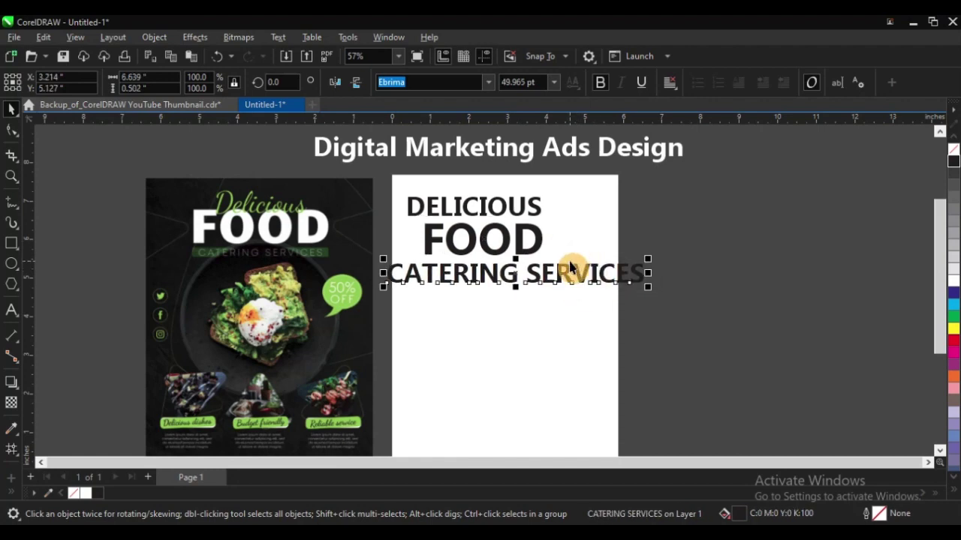
Reduce the CATERING SERVICES line to 24 pt.
key("ctrl+KP_4")
key("ctrl+KP_4")
key("ctrl+KP_4")
key("ctrl+KP_4")
key("ctrl+KP_4")
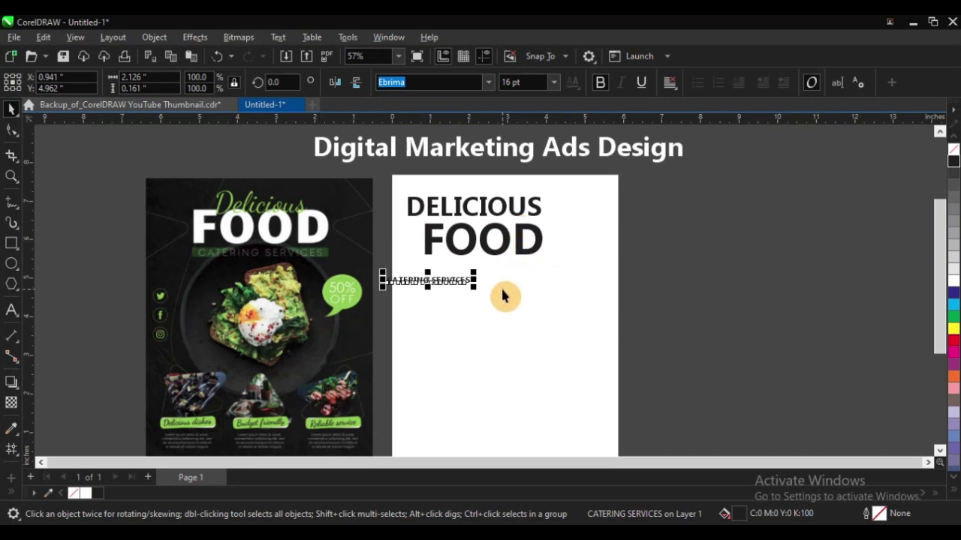
key("ctrl+KP_8")
key("ctrl+KP_8")
key("ctrl+KP_8")
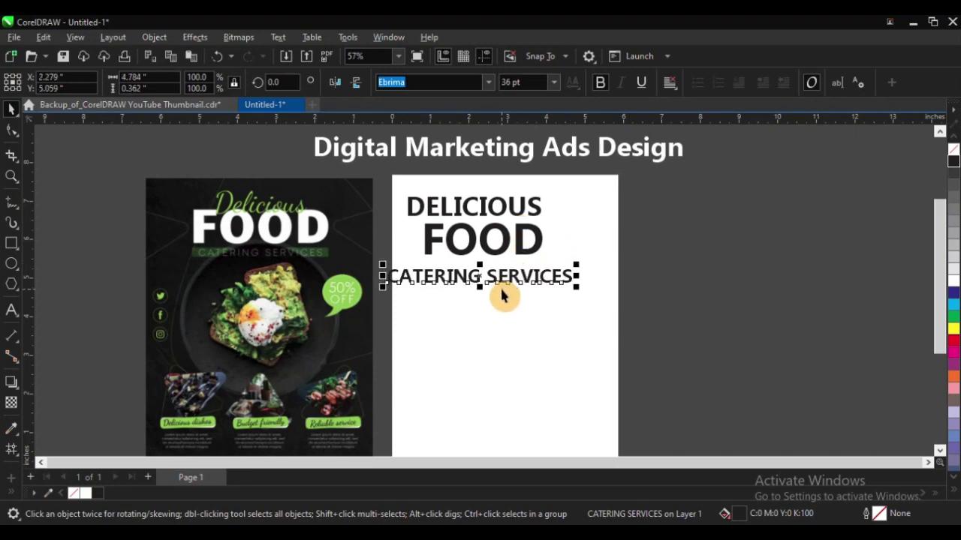
key("ctrl+KP_2")
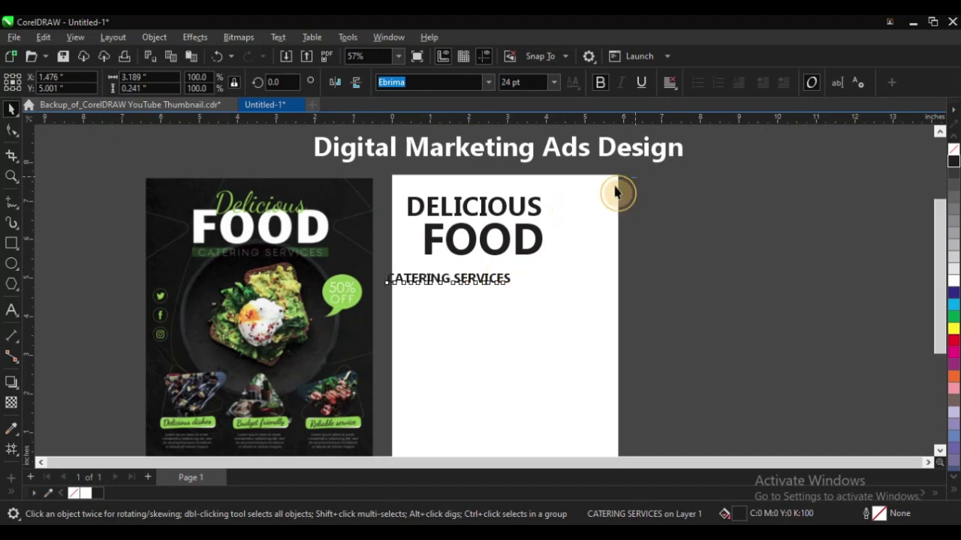
Centre-align the three text lines with each other and move them to the middle of the page's width.
left_click_drag(618, 193, 386, 288)
left_click_drag(454, 239, 504, 241)
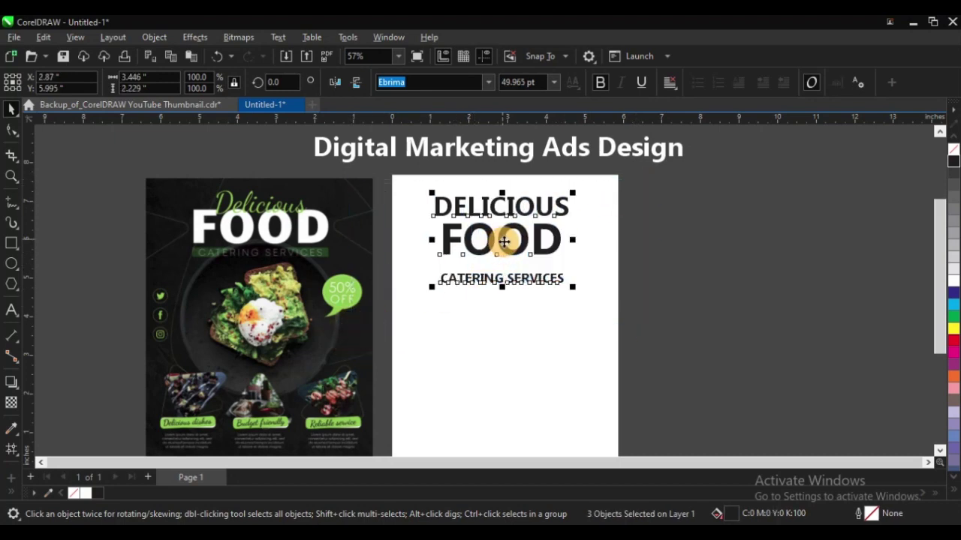
left_click(670, 238)
Trace a closed freehand outline about 3.27 by 2.95 inches around the toast on the sample flyer.
key("F3")
key("F2")
left_click_drag(246, 178, 509, 361)
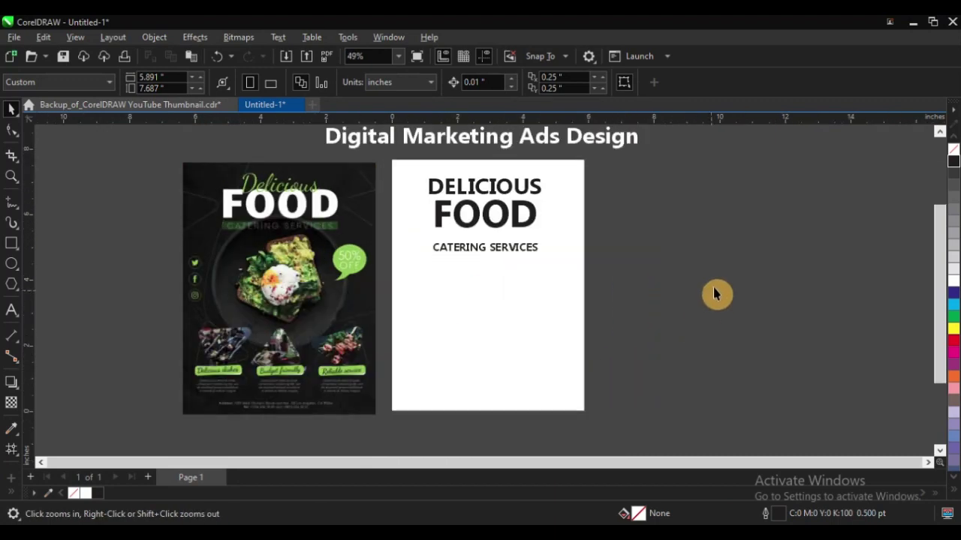
left_click_drag(158, 147, 747, 428)
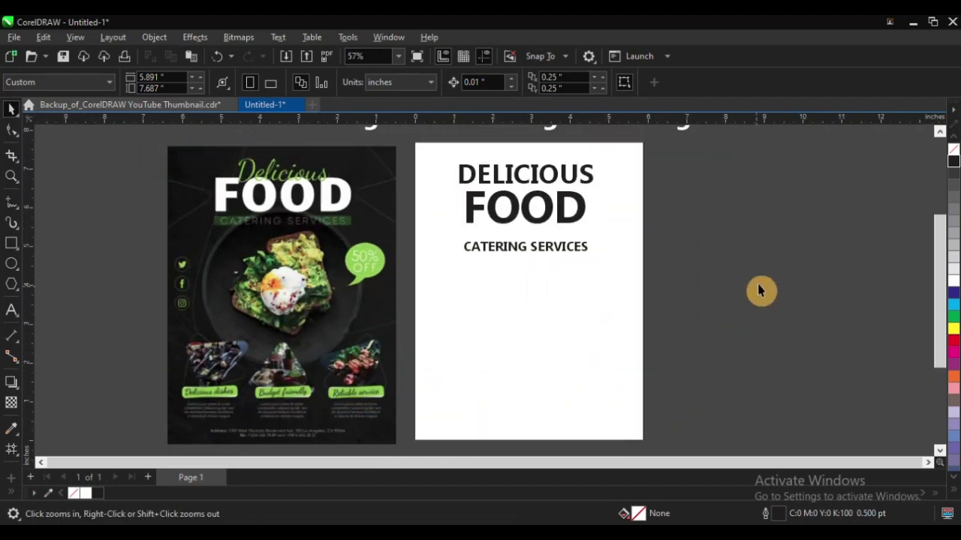
key("space")
key("z")
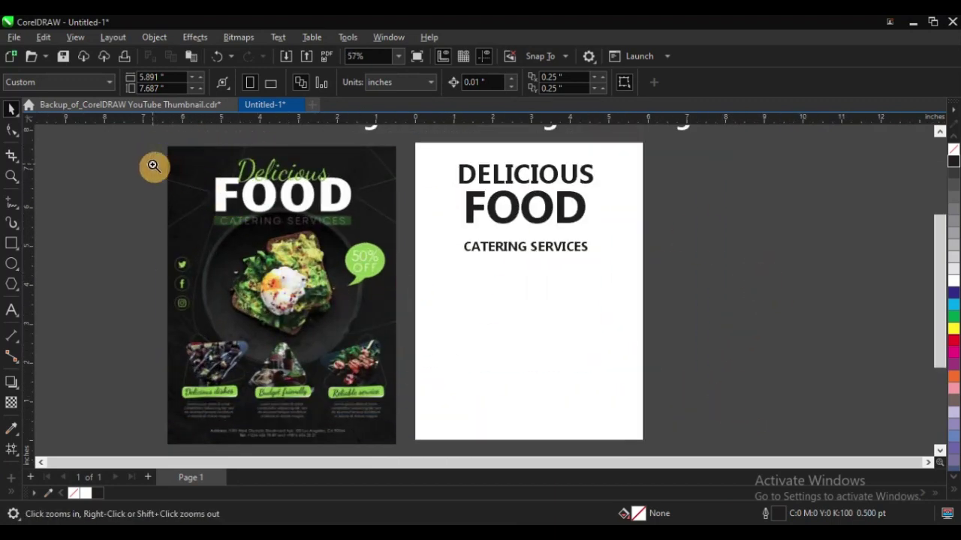
left_click_drag(154, 165, 747, 428)
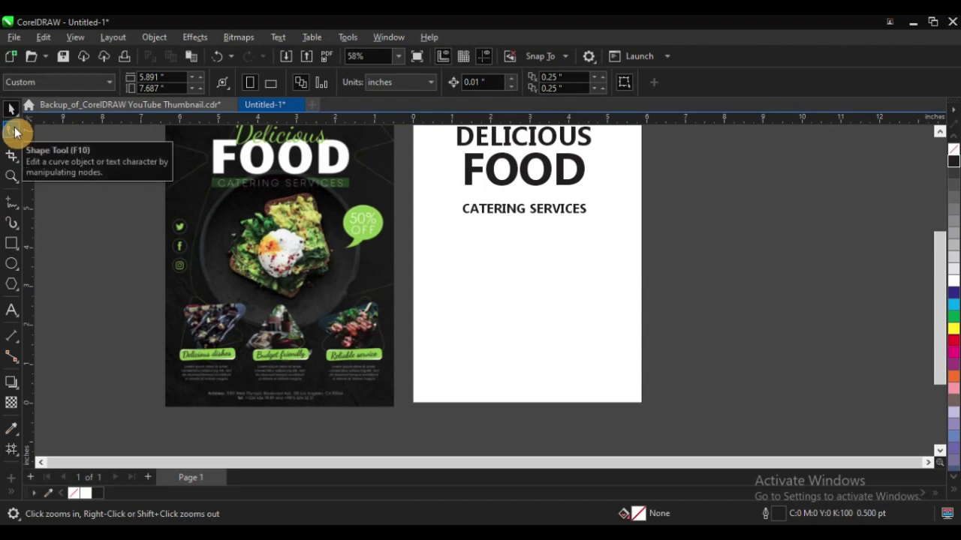
left_click(9, 208)
left_click(54, 203)
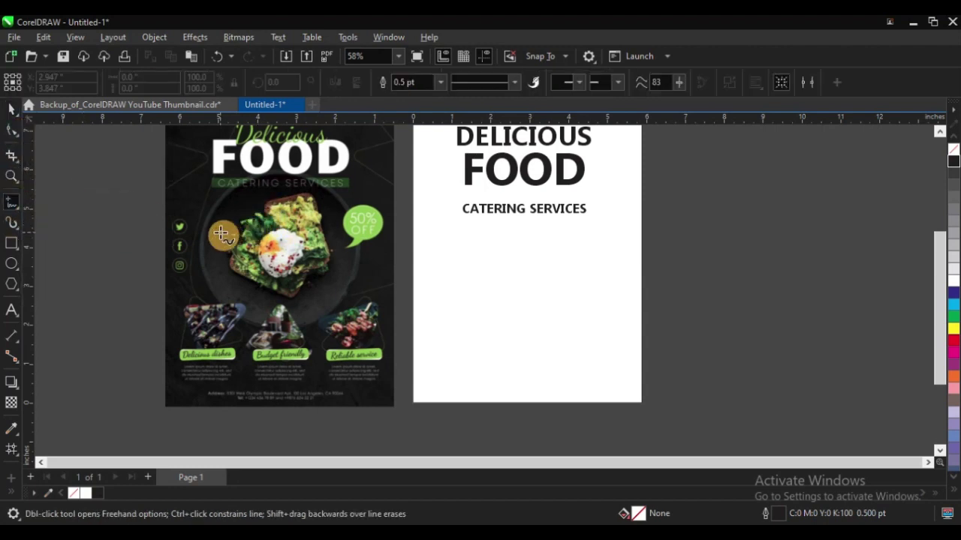
mouse_move(215, 235)
left_mouse_down()
mouse_move(251, 205)
mouse_move(310, 189)
mouse_move(337, 231)
left_mouse_up()
mouse_move(340, 264)
left_mouse_down()
mouse_move(316, 297)
mouse_move(251, 302)
mouse_move(218, 275)
left_mouse_up()
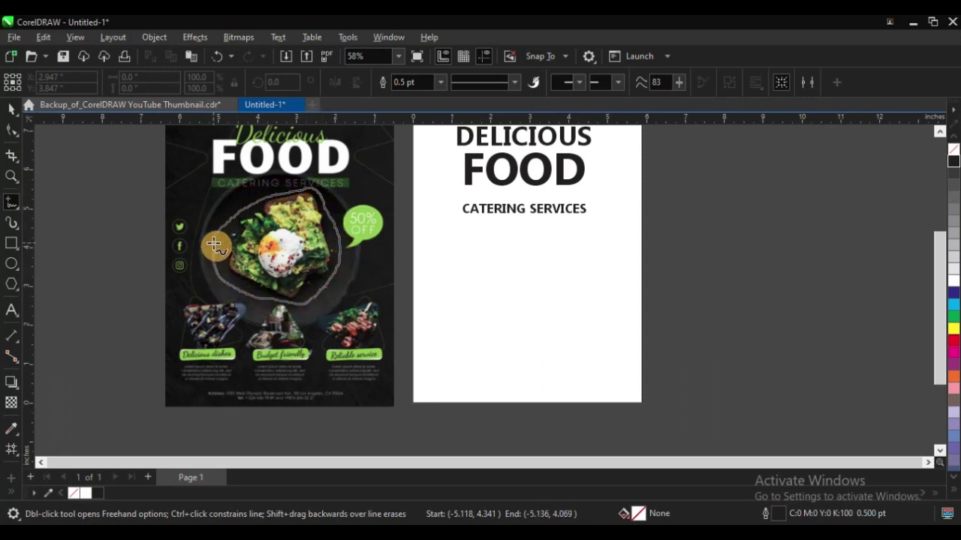
left_click_drag(216, 237, 219, 232)
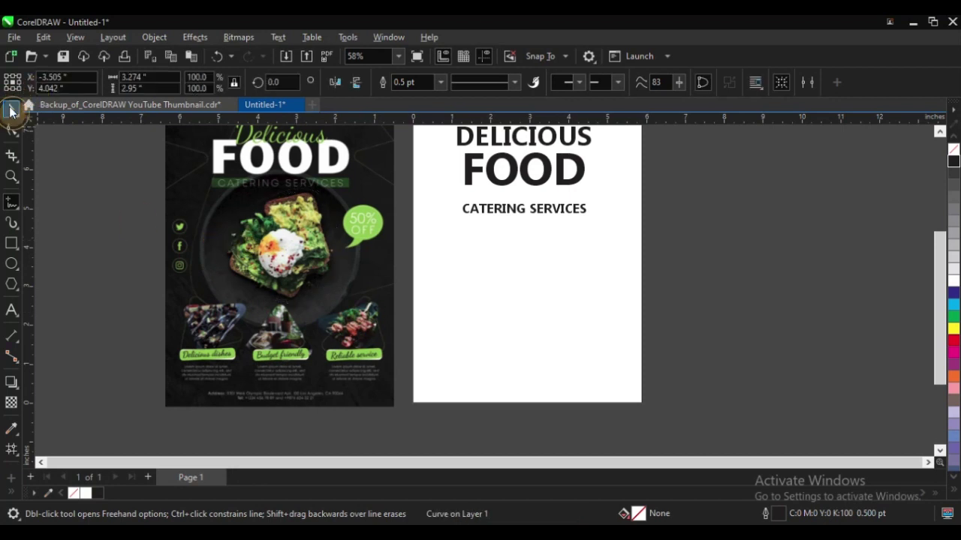
Intersect the freehand outline with the flyer image and pull the resulting toast cutout out towards the page.
left_click(10, 110)
left_click(371, 259, "shift")
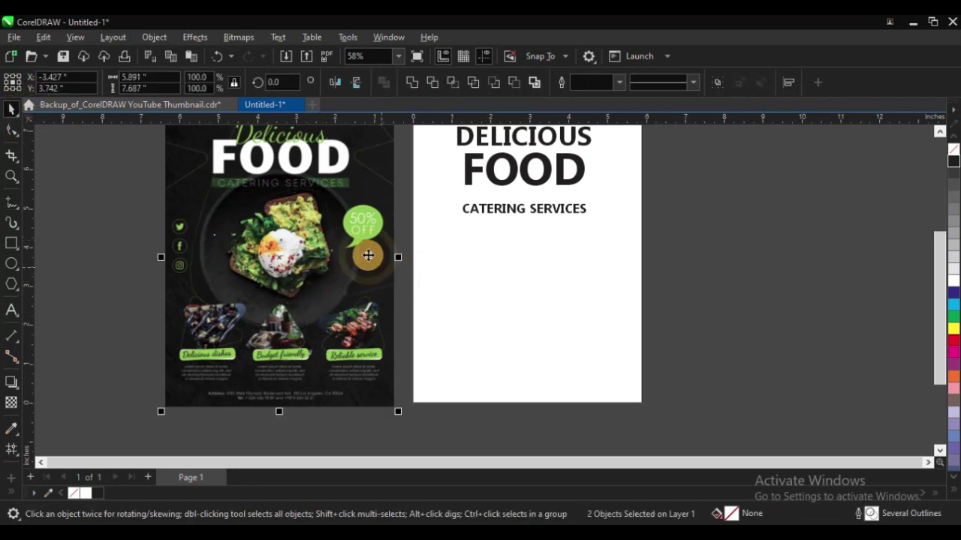
left_click(451, 81)
left_click(150, 193)
left_click_drag(271, 237, 438, 297)
left_click(568, 286)
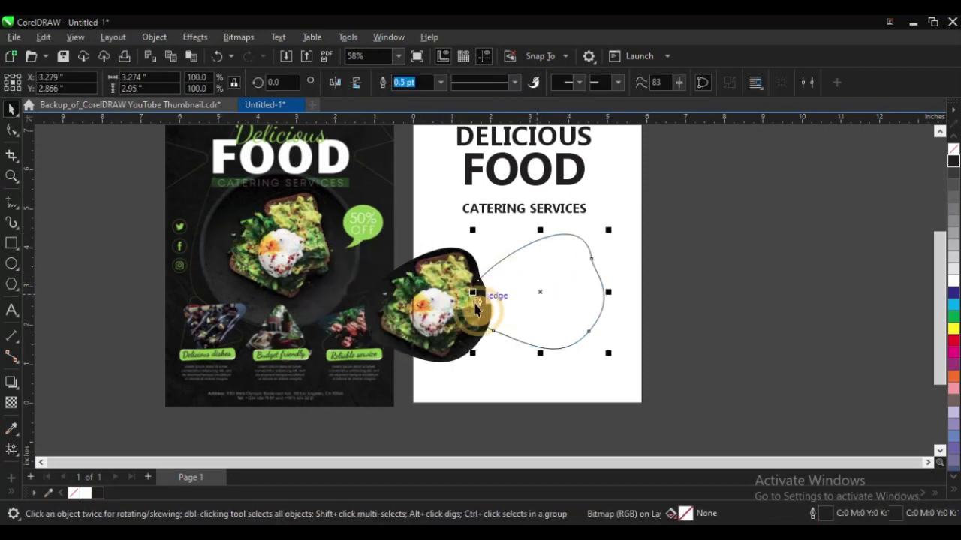
Delete the leftover freehand outline and move the toast cutout onto the page below CATERING SERVICES.
key("Delete")
left_click_drag(515, 308, 623, 284)
key("ctrl+z")
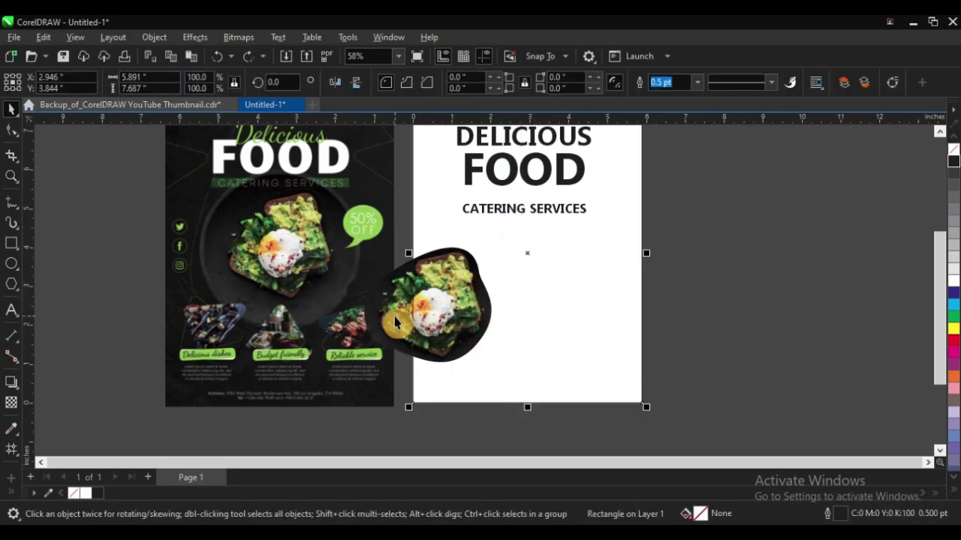
left_click_drag(394, 323, 481, 289)
left_click(695, 268)
Delete the toast cutout from the page.
scroll(492, 298, "down", 2)
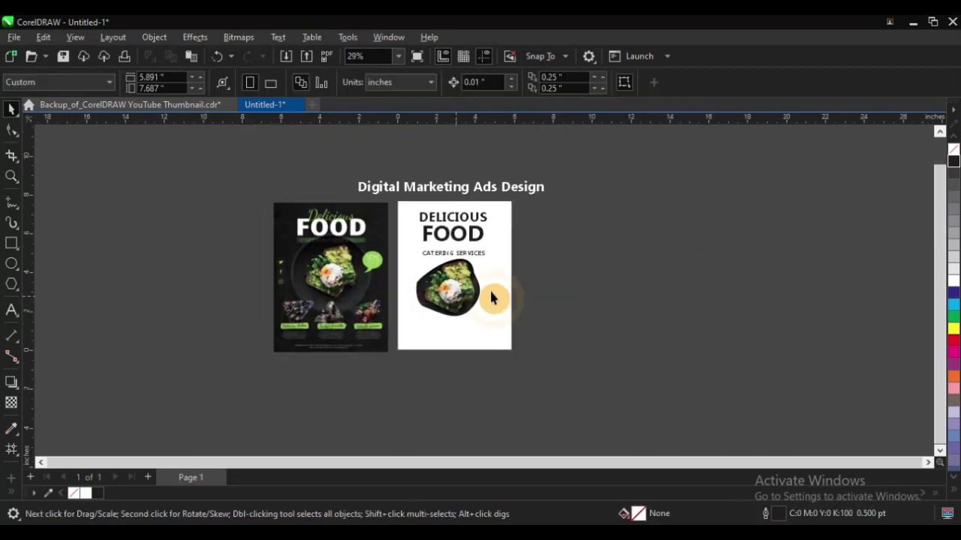
key("z")
left_click_drag(247, 184, 633, 353)
left_click_drag(167, 160, 676, 433)
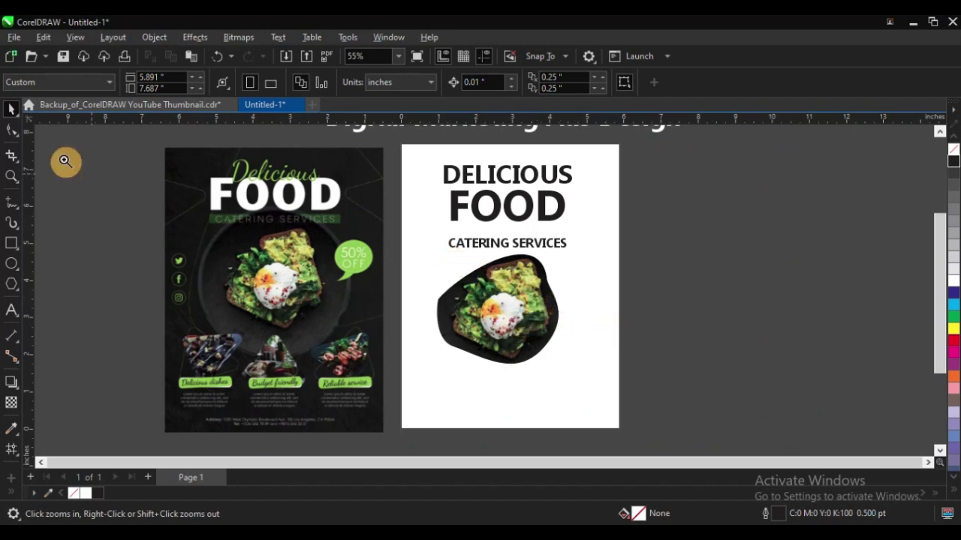
left_click(732, 283)
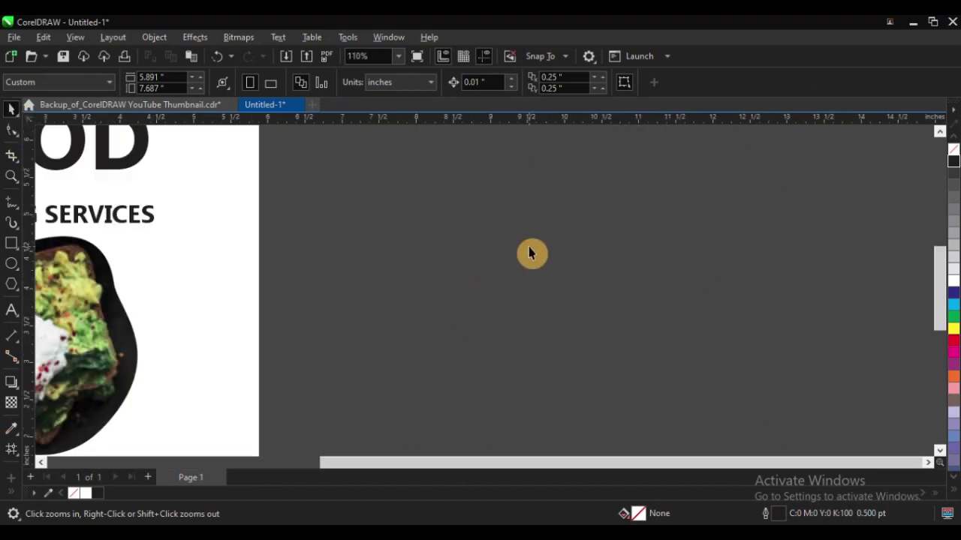
scroll(575, 255, "down", 3)
left_click_drag(234, 172, 607, 371)
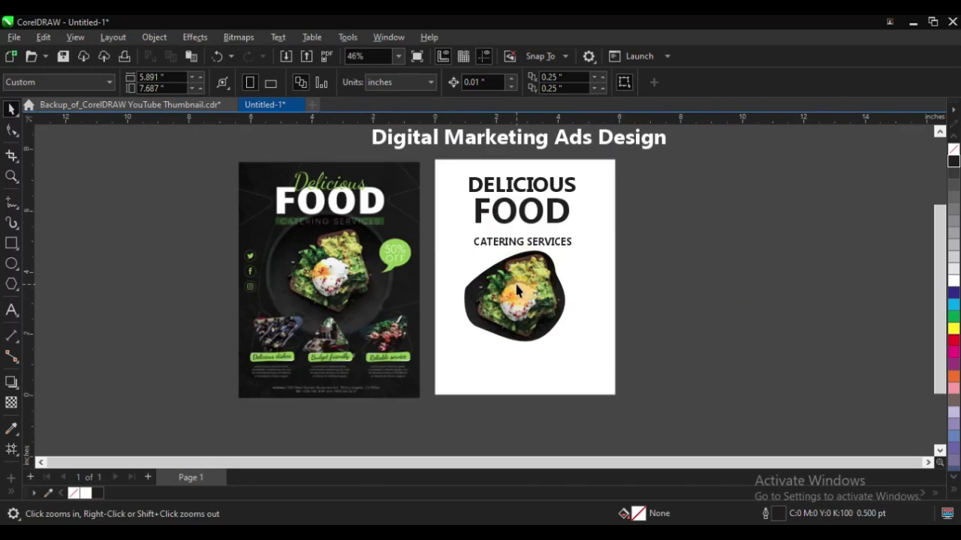
left_click(587, 293)
left_click(653, 298)
left_click_drag(677, 244, 440, 367)
key("Delete")
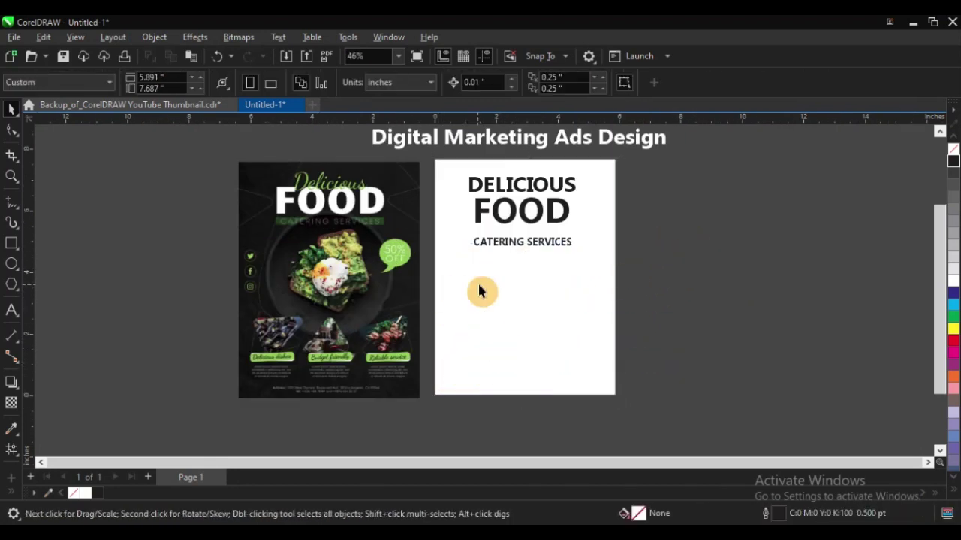
Draw a circle about 3.3 inches across around the toast on the sample flyer and give it a white outline.
key("z")
left_click_drag(234, 187, 486, 344)
key("F7")
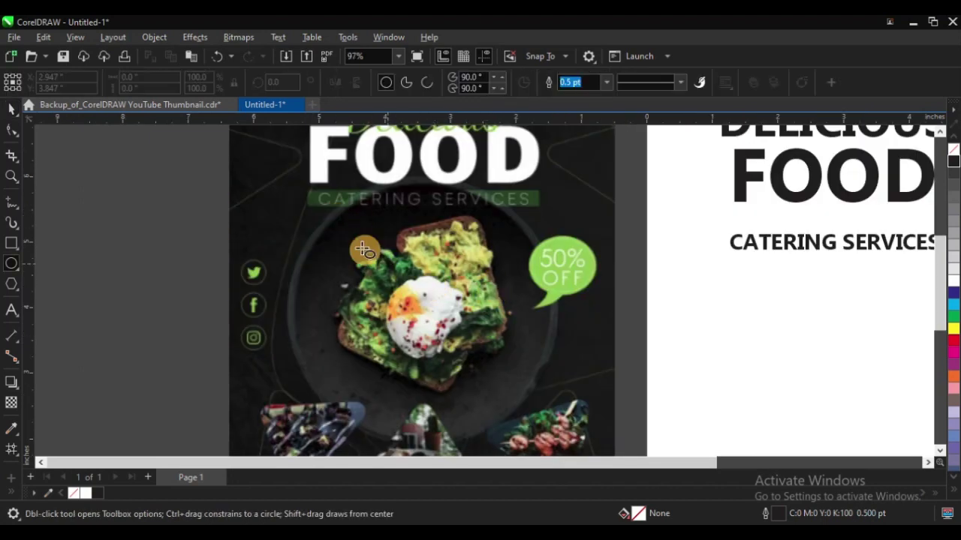
left_click_drag(321, 216, 535, 383)
key("space")
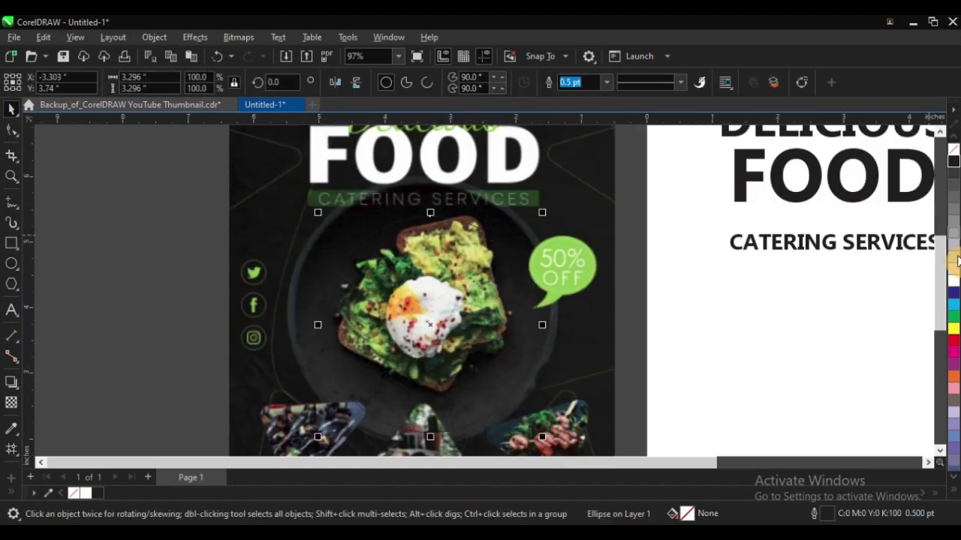
right_click(953, 282)
Shrink the circle to about 2.97 inches across and reposition it to fit closely around the toast, below the CATERING SERVICES banner.
left_click_drag(436, 313, 432, 300)
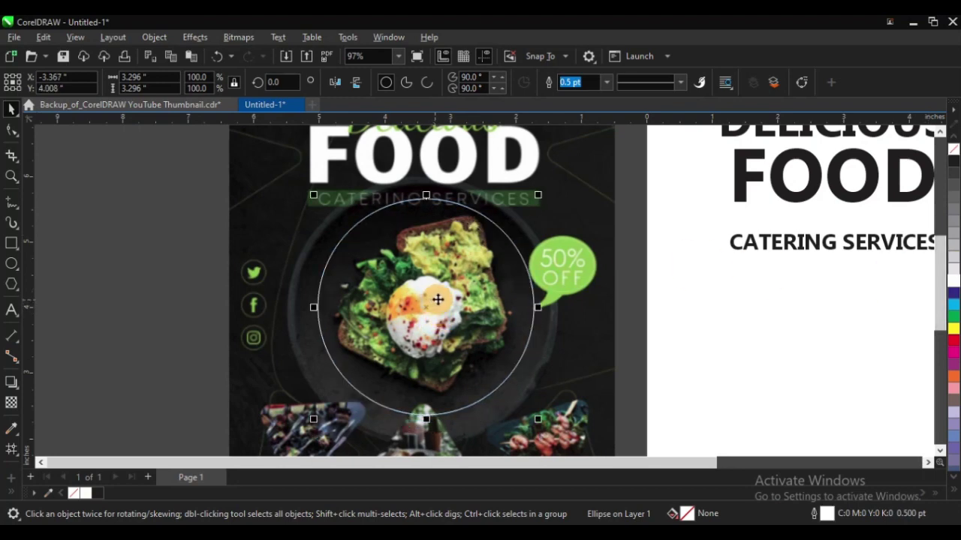
left_click_drag(539, 194, 532, 200)
left_click_drag(457, 293, 457, 286)
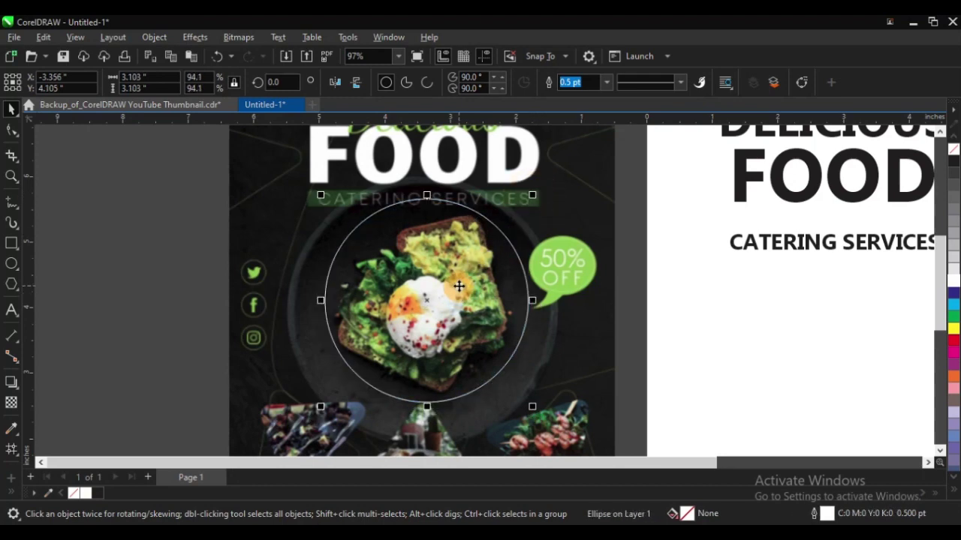
left_click_drag(308, 167, 636, 382)
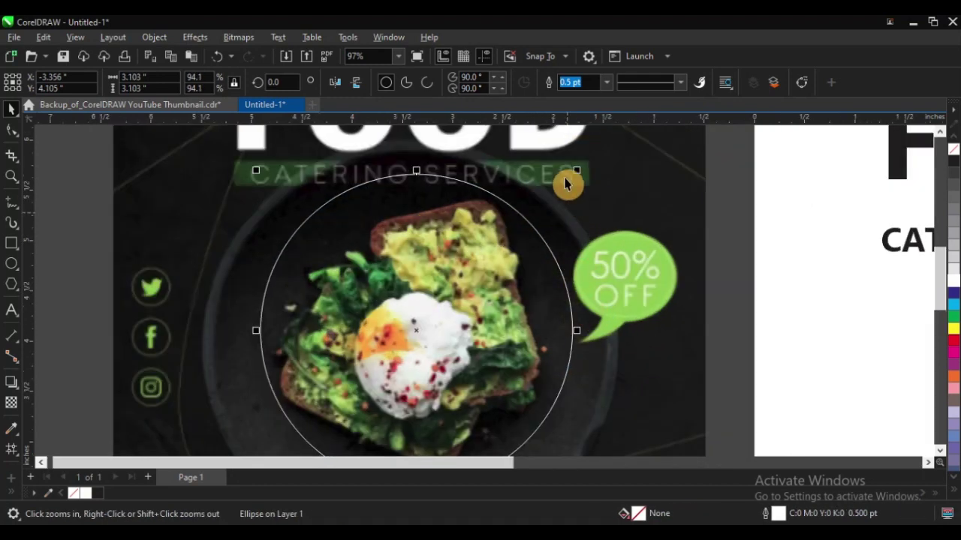
left_click_drag(580, 173, 569, 176)
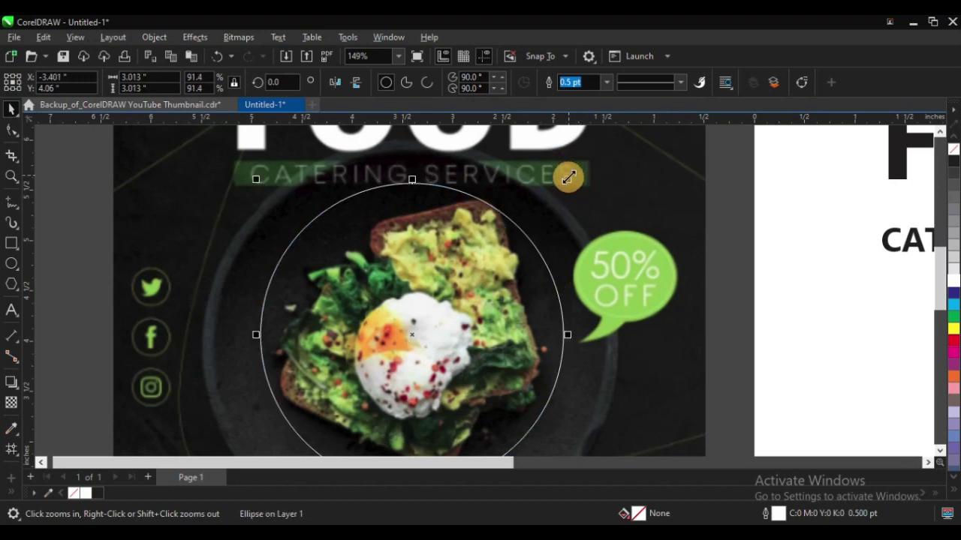
scroll(431, 214, "down", 2)
scroll(432, 214, "up", 5)
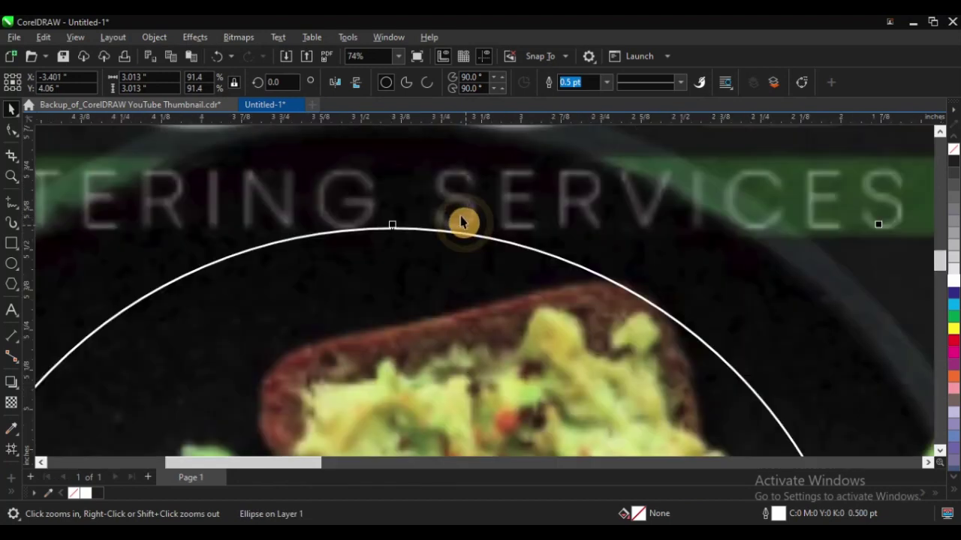
scroll(429, 195, "down", 4)
scroll(441, 193, "down", 2)
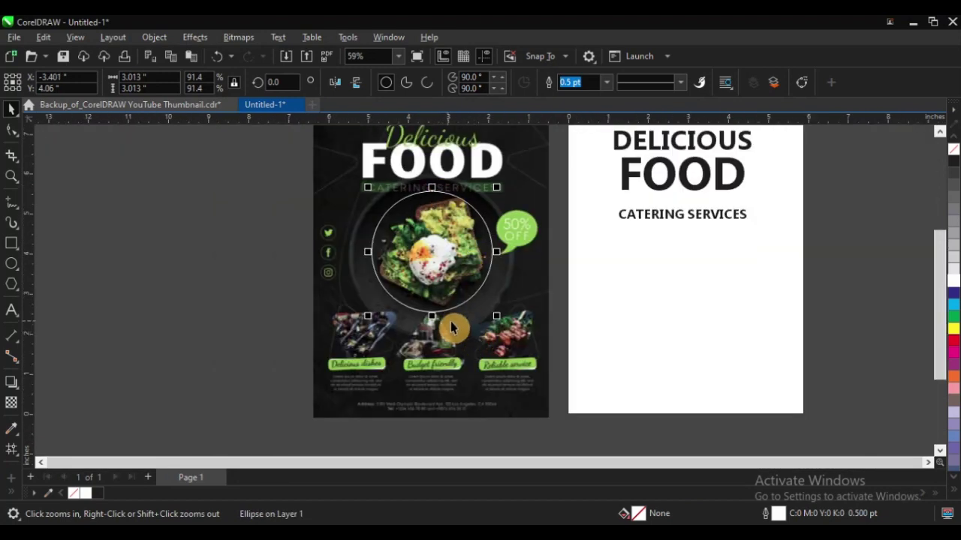
scroll(503, 349, "up", 4)
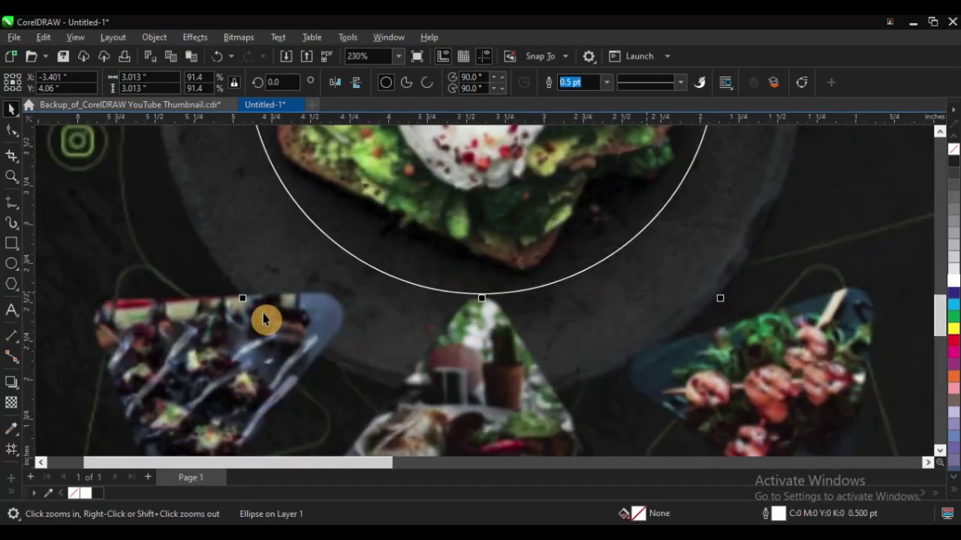
left_click_drag(242, 297, 244, 298)
scroll(244, 299, "down", 2)
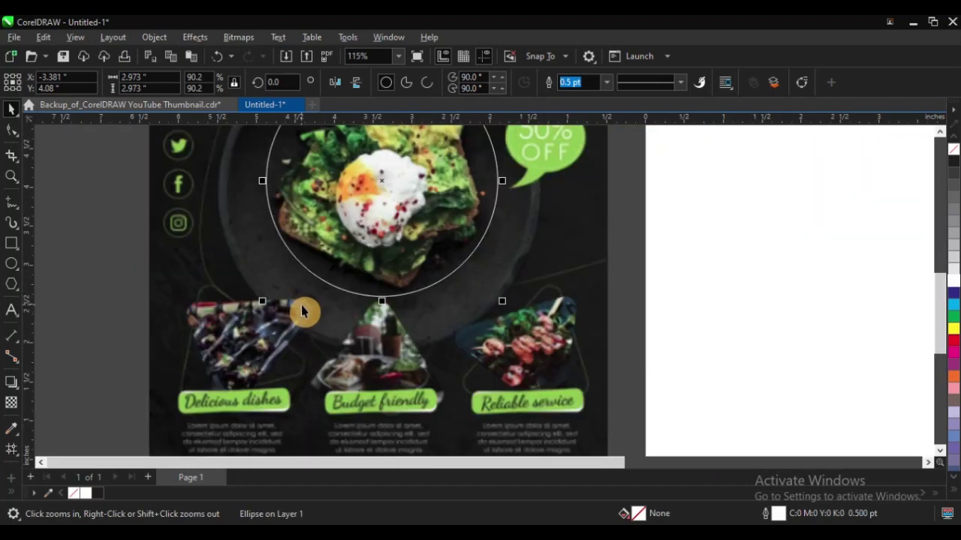
Intersect the circle with the sample flyer image to create a round toast cutout.
scroll(367, 317, "down", 2)
left_click(293, 207, "shift")
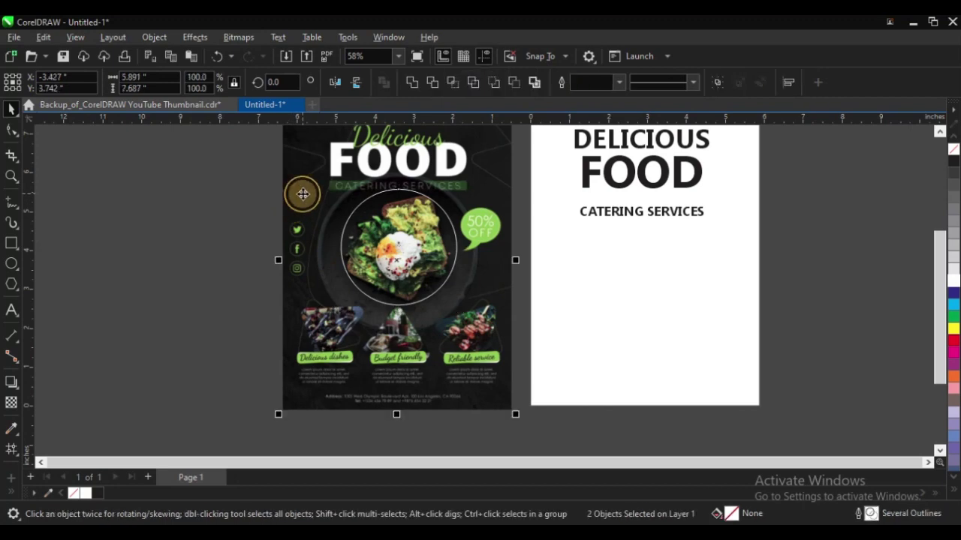
left_click(453, 81)
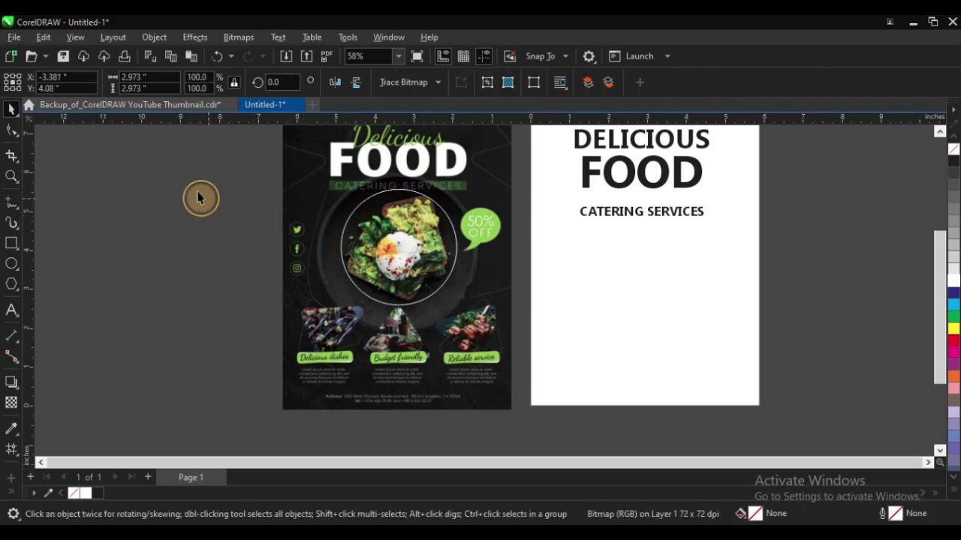
Move the round toast cutout together with its circle onto the page below CATERING SERVICES and centre it horizontally on the page.
left_click_drag(184, 177, 496, 364)
left_click_drag(410, 245, 650, 283)
left_click(731, 299, "shift")
key("c")
left_click(815, 287)
key("F3")
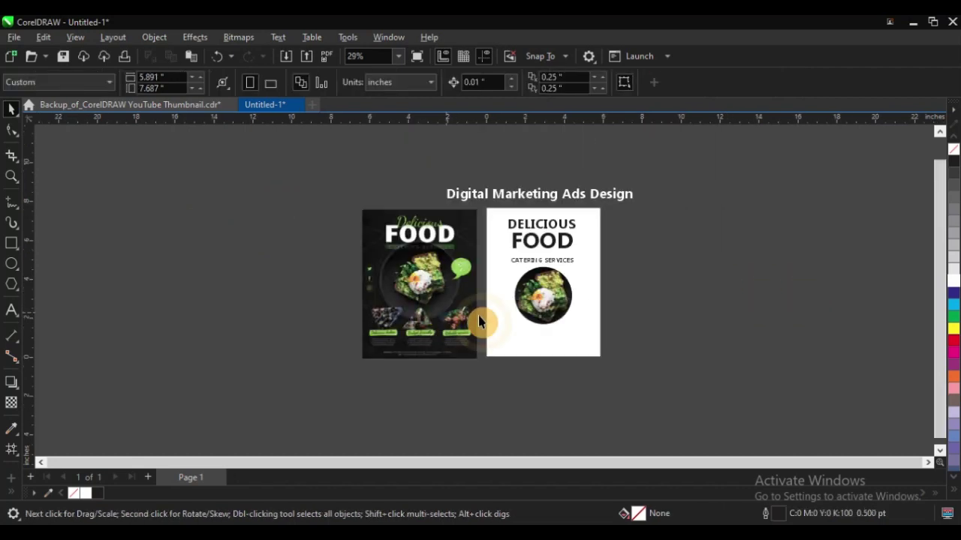
Examine the three small food pictures and their green captions in the lower part of the sample flyer.
key("F2")
left_click_drag(346, 187, 740, 396)
key("F2")
mouse_move(180, 159)
left_mouse_down()
mouse_move(226, 309)
mouse_move(753, 437)
left_mouse_up()
key("z")
left_click_drag(161, 235, 750, 454)
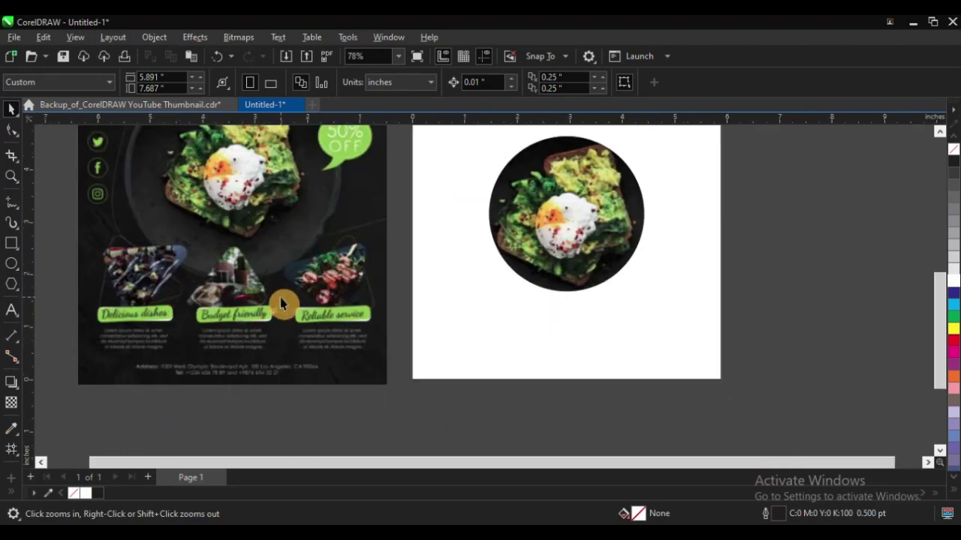
left_click(120, 268)
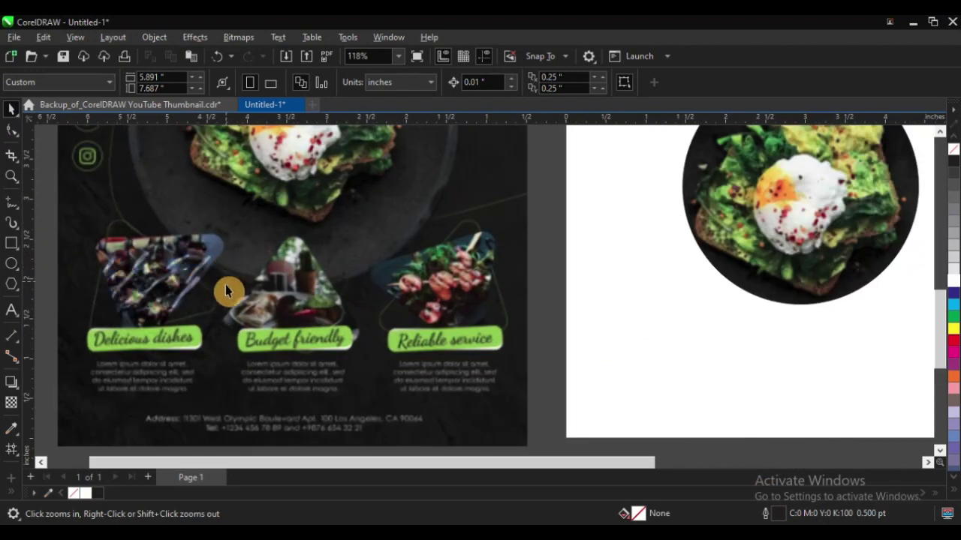
right_click(300, 320)
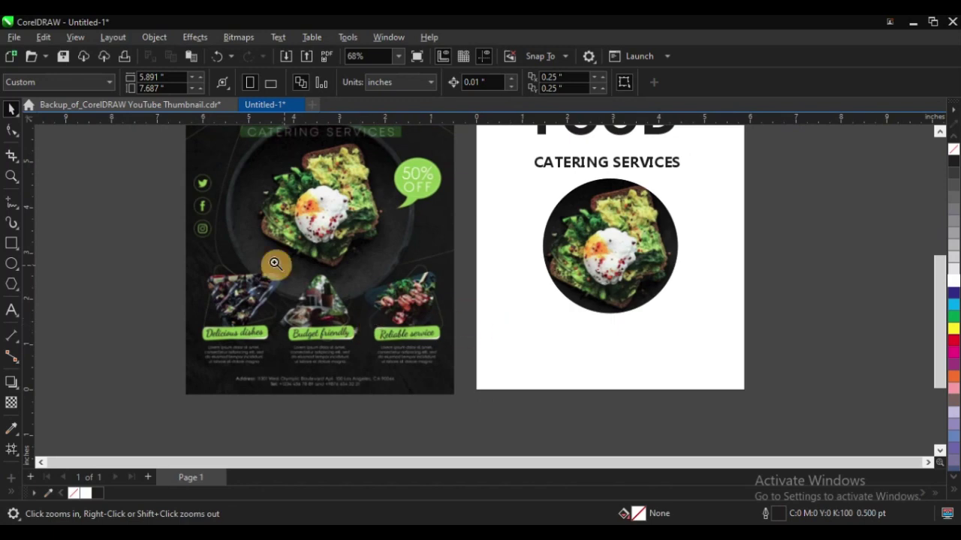
left_click_drag(142, 236, 480, 383)
left_click_drag(128, 182, 568, 421)
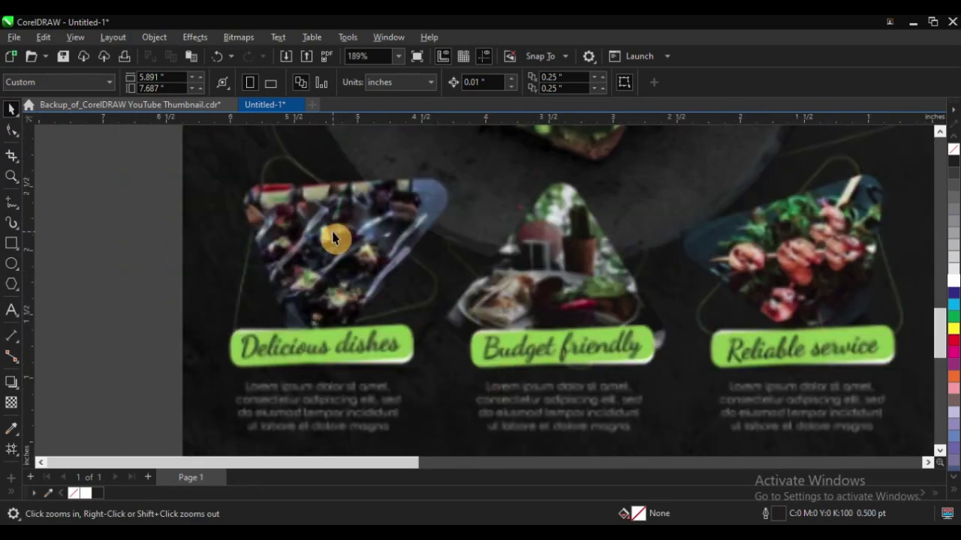
Draw a square about 1.14 inches wide over the Delicious dishes picture on the sample flyer.
key("F6")
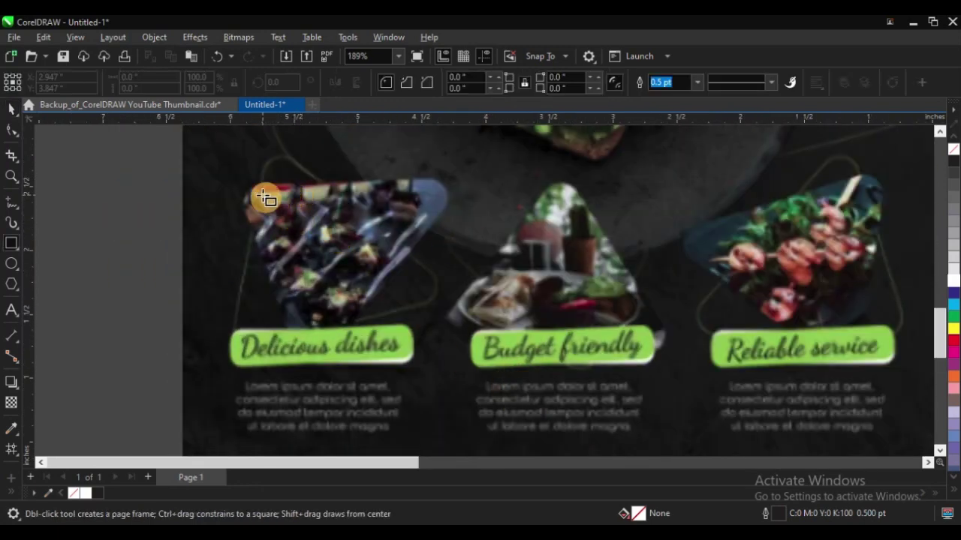
left_click_drag(268, 194, 415, 340)
key("space")
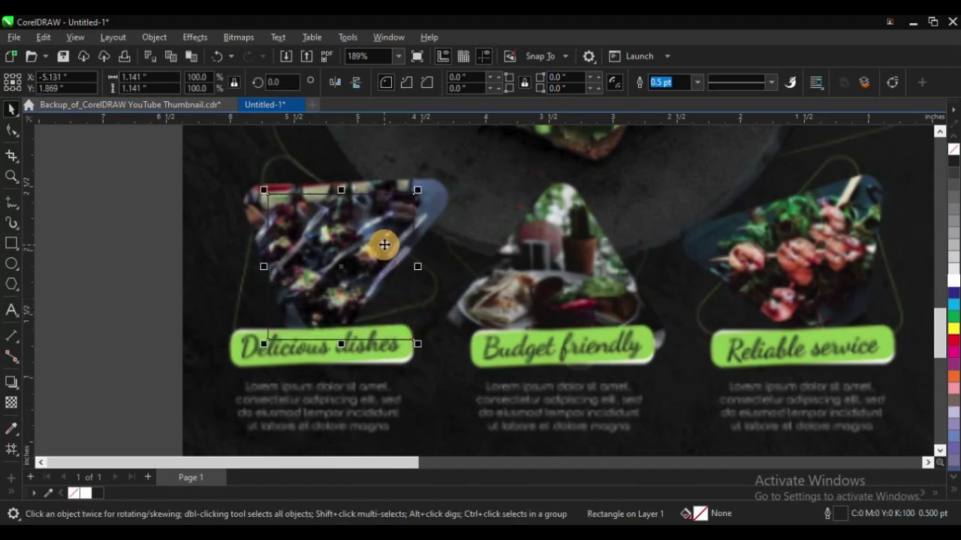
Try to rotate the square to 315 degrees over the Delicious dishes picture, and try to reshape it from a corner node.
left_click(412, 209)
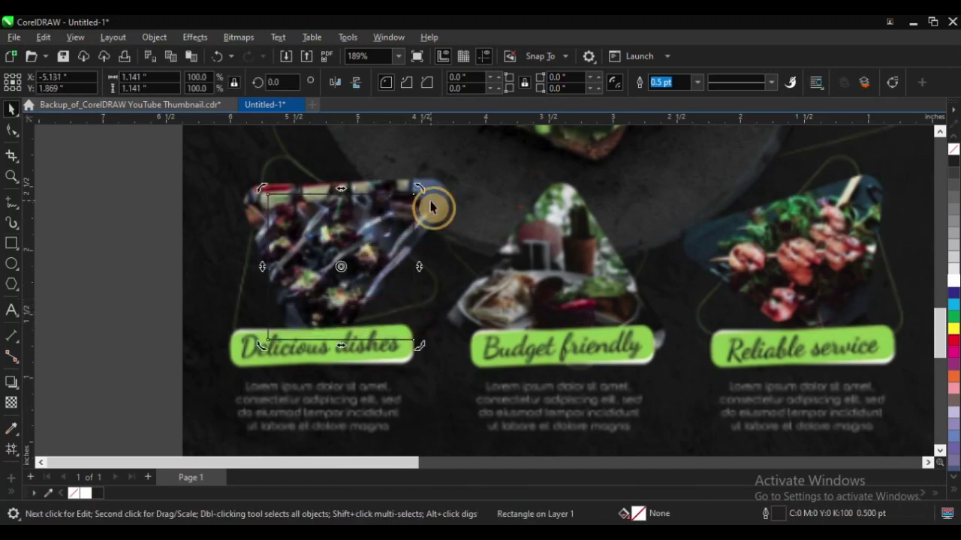
left_click_drag(417, 190, 464, 265)
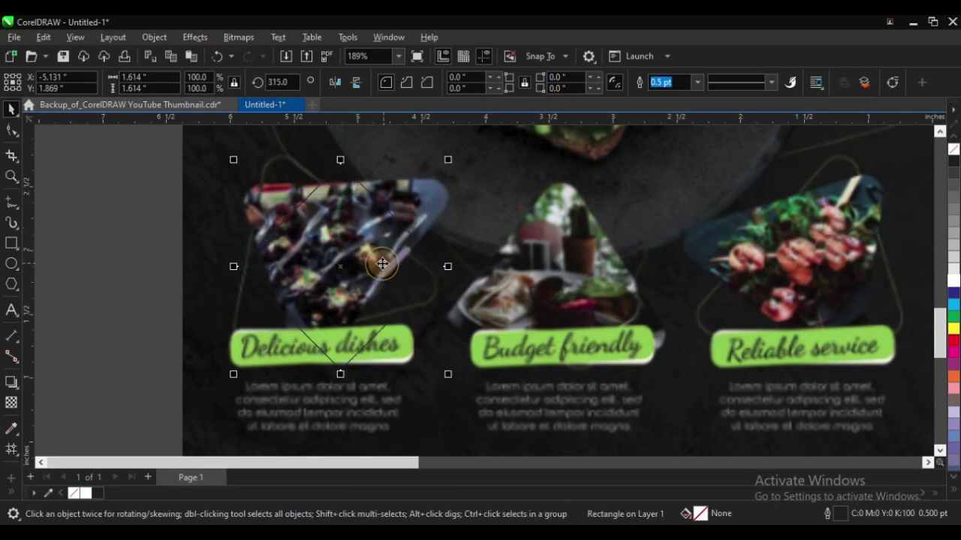
left_click_drag(384, 250, 370, 220)
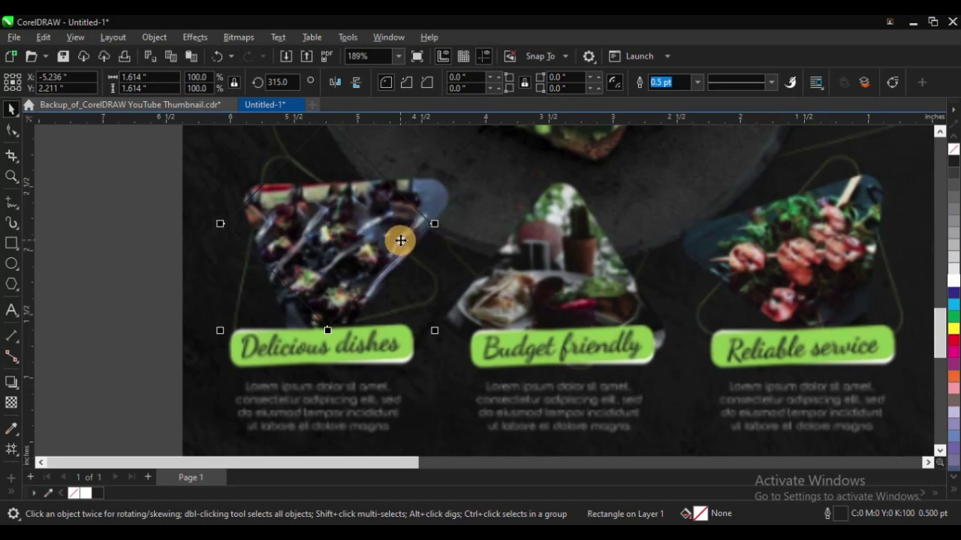
scroll(431, 285, "down", 1)
key("F2")
left_click_drag(286, 179, 622, 385)
key("space")
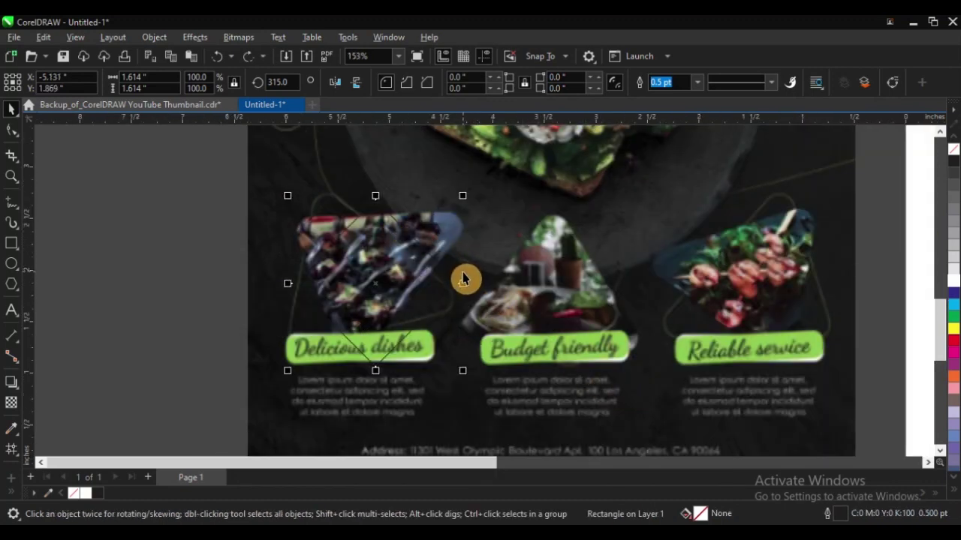
key("F10")
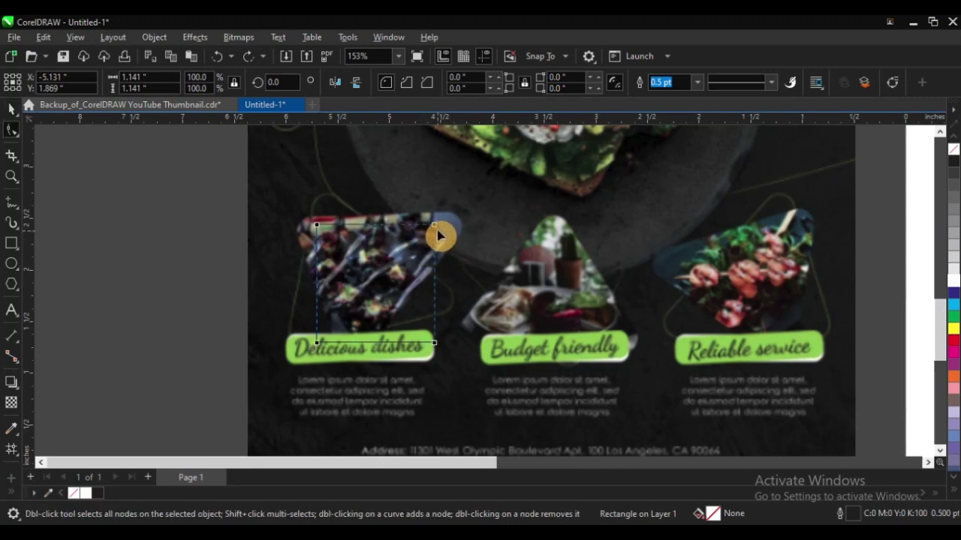
left_click_drag(434, 227, 446, 248)
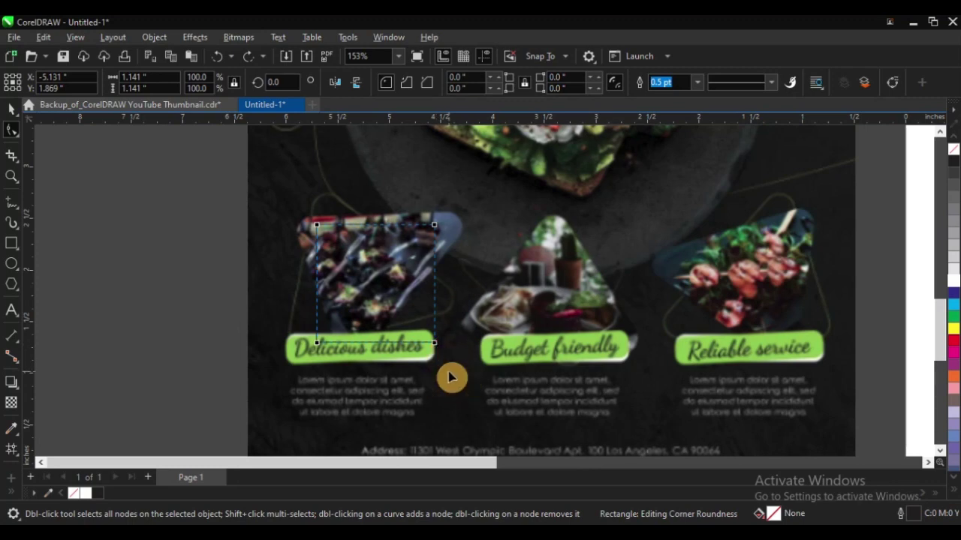
Reduce the square's height to about 1 inch from its lower edge and convert it to curves.
key("space")
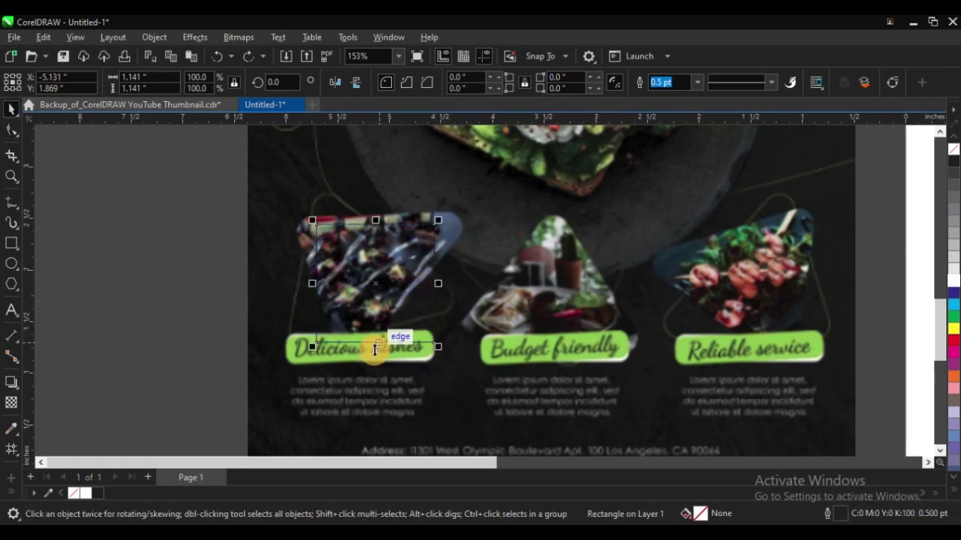
left_click_drag(373, 349, 378, 334)
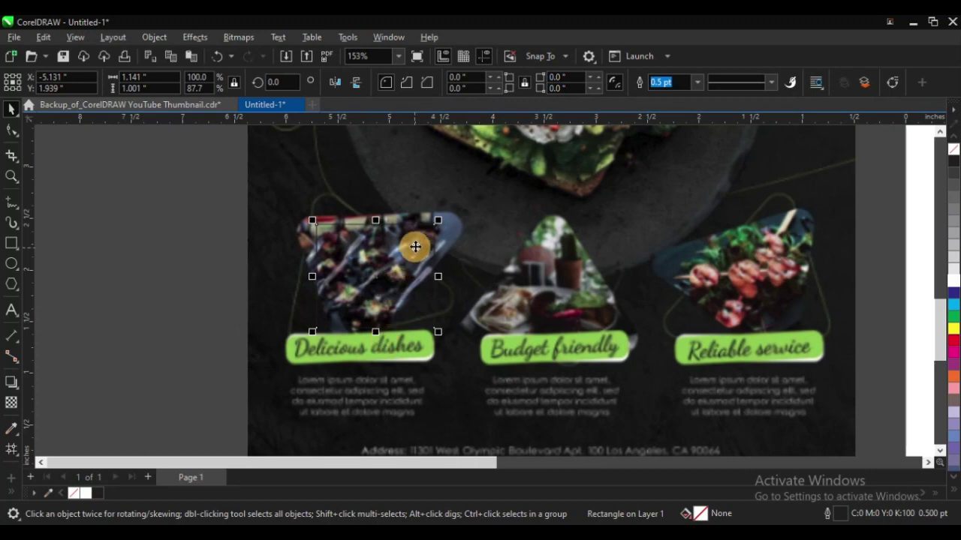
key("F2")
left_click_drag(257, 179, 579, 384)
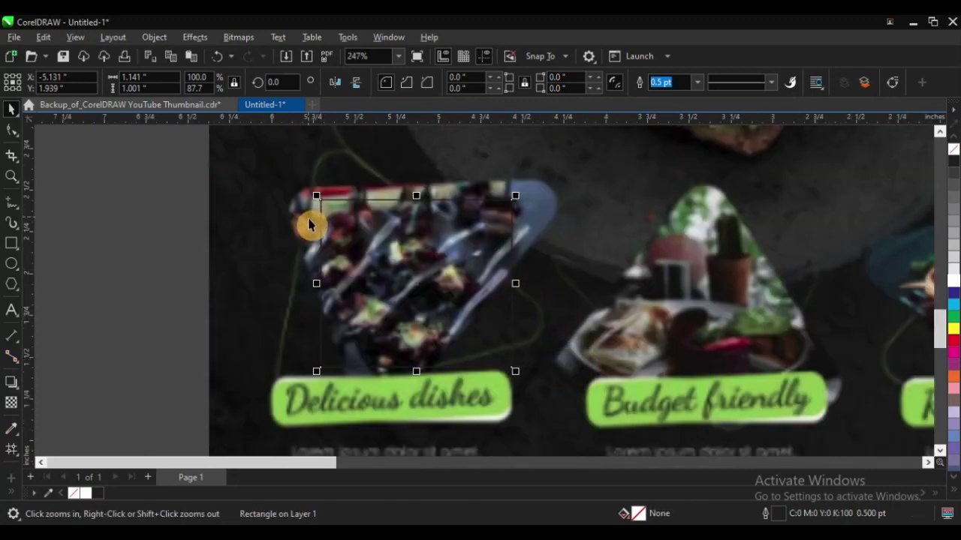
key("F10")
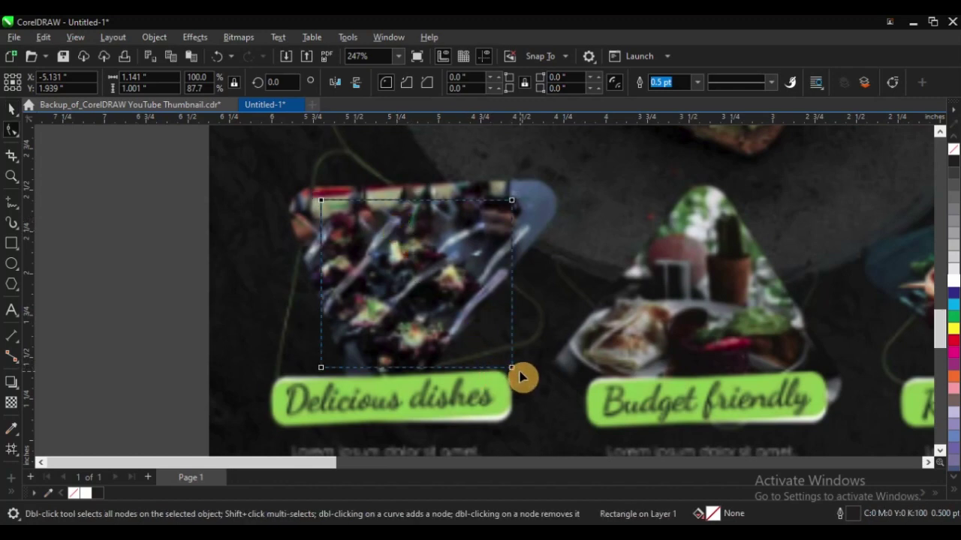
left_click(893, 84)
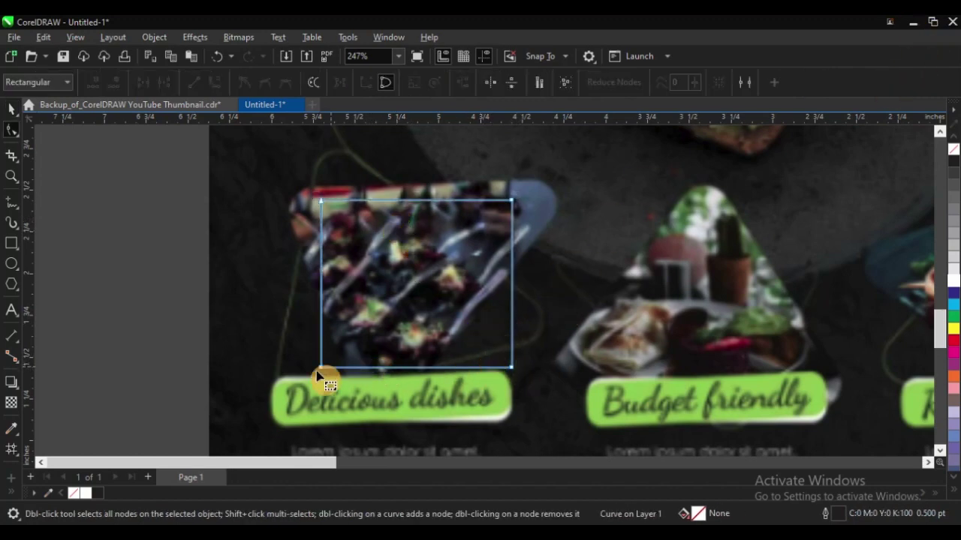
Move the four corner nodes to shape the outline into a tapered, downward-pointing quadrilateral matching the Delicious dishes picture.
left_click_drag(322, 370, 379, 368)
left_click_drag(321, 203, 297, 208)
left_click_drag(513, 201, 537, 191)
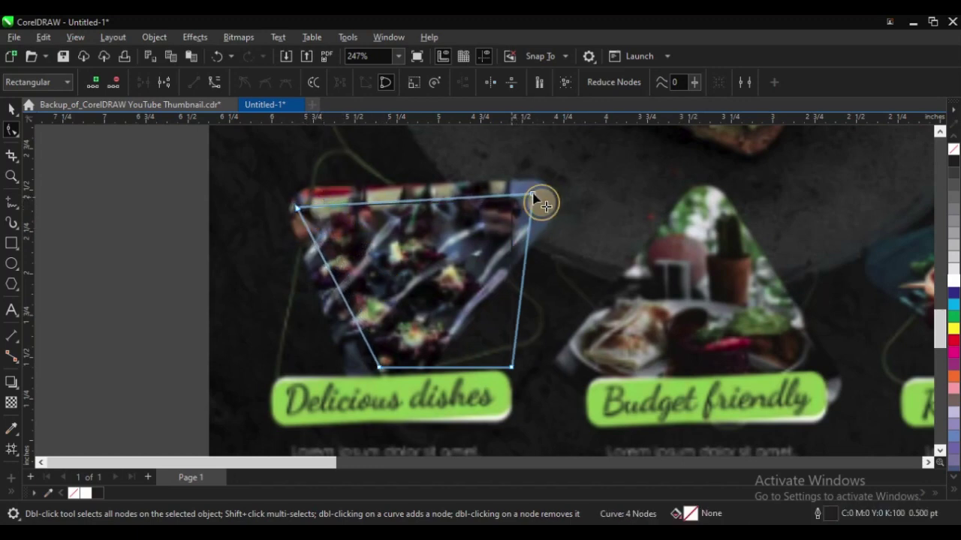
left_click_drag(513, 368, 426, 367)
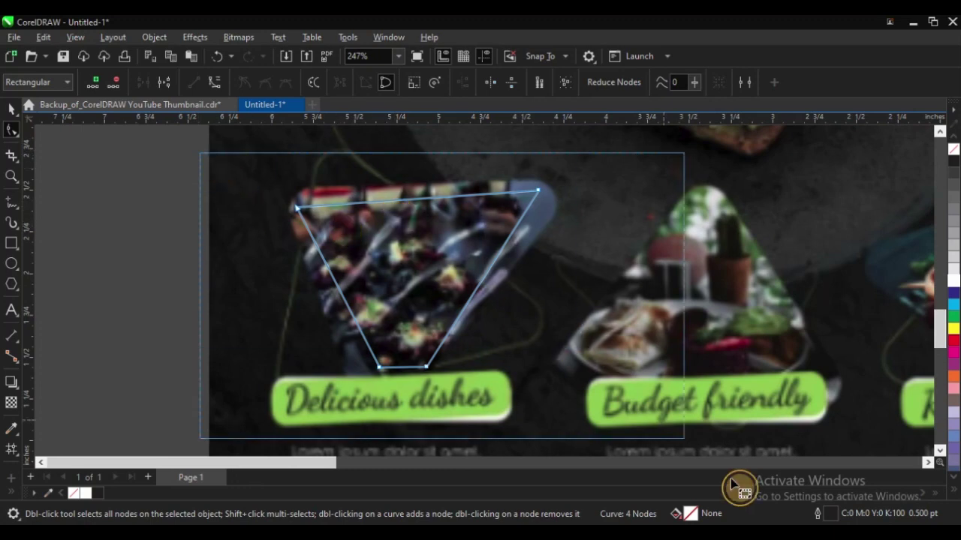
Try to add nodes along the upper edge of the Delicious dishes outline and reshape its upper-left corner.
scroll(349, 165, "down", 1)
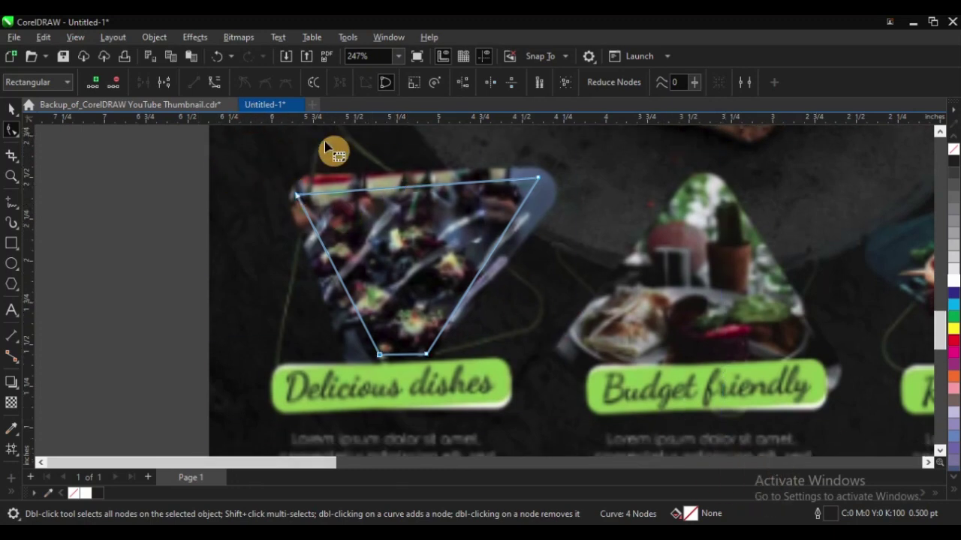
scroll(342, 268, "down", 1)
scroll(344, 214, "up", 1)
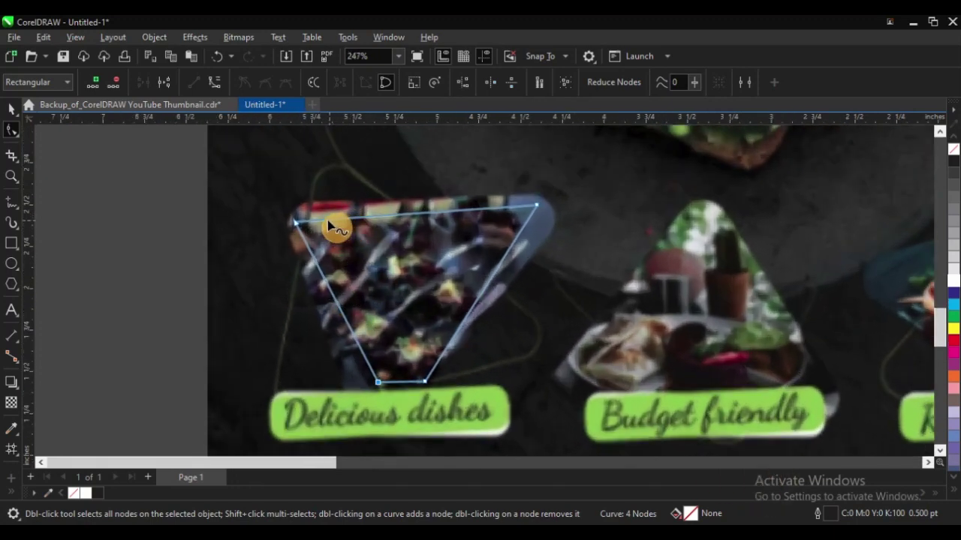
left_click_drag(325, 219, 316, 213)
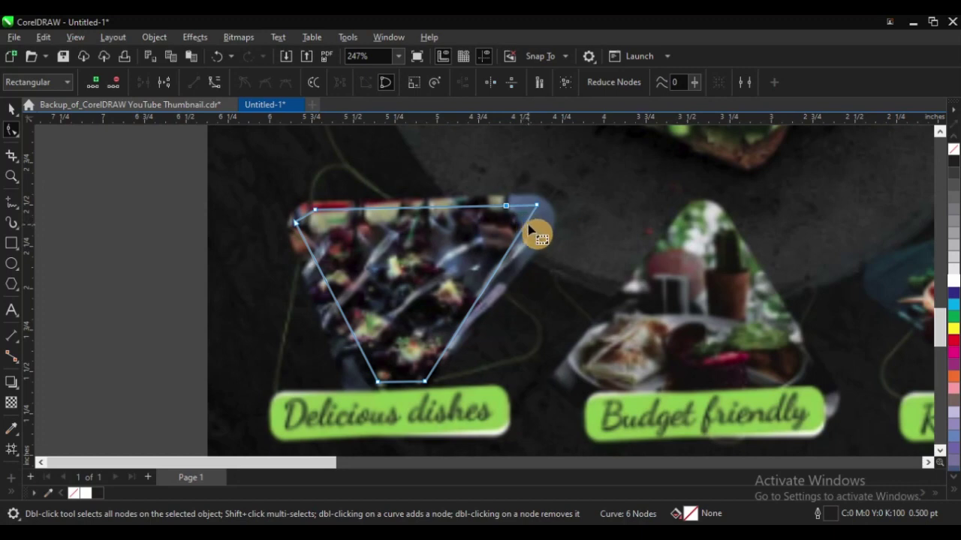
key("ctrl+z")
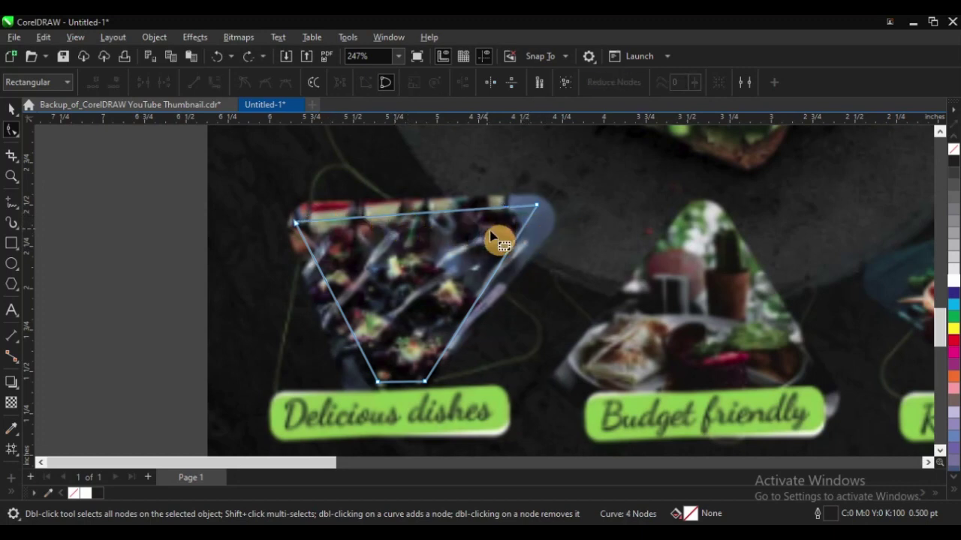
Shift the Delicious dishes outline slightly upward and intersect it with the sample flyer image.
key("space")
left_click_drag(415, 201, 415, 191)
left_click(563, 222, "shift")
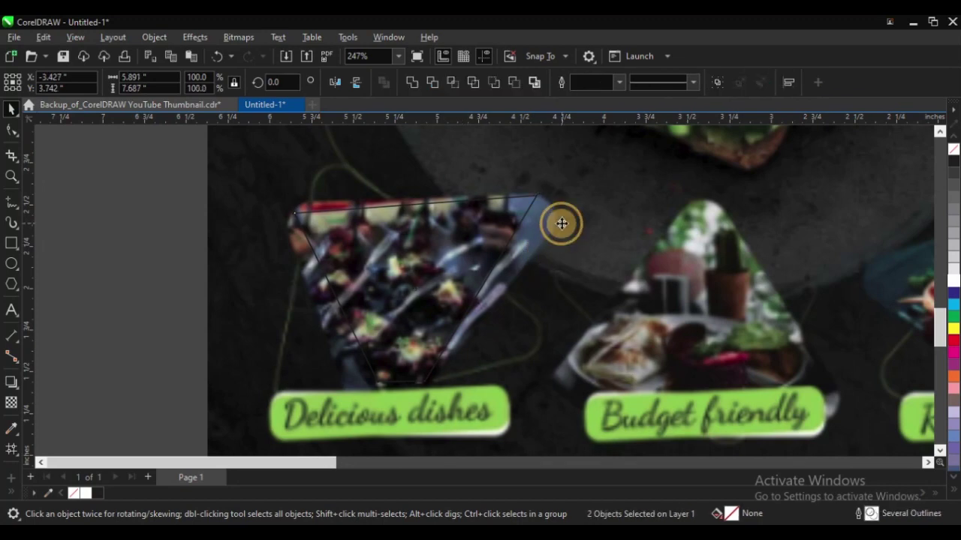
left_click(454, 82)
Move the Delicious dishes cutout with its outline onto the blank page, below and to the left of the round toast image.
scroll(401, 225, "down", 3)
left_click_drag(172, 178, 450, 326)
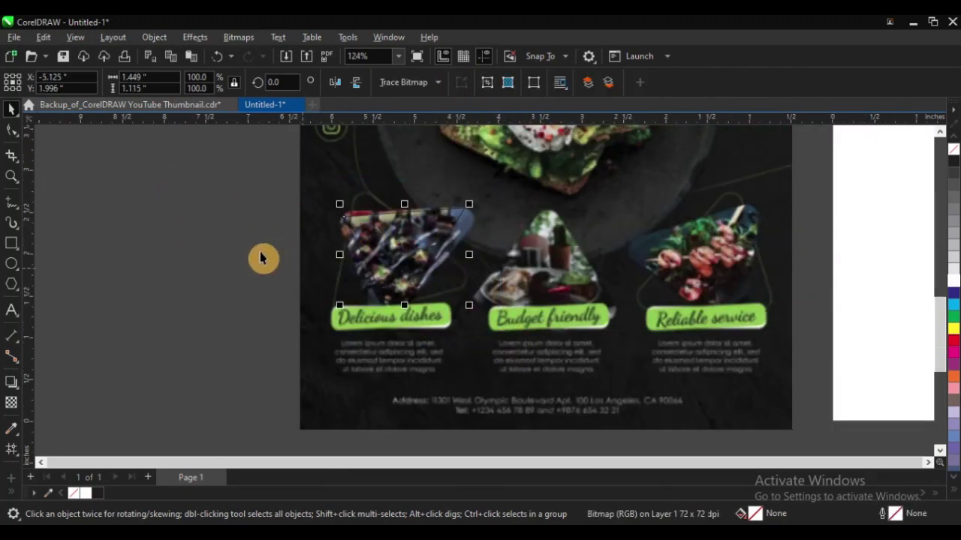
scroll(264, 258, "down", 2)
left_click_drag(330, 249, 599, 290)
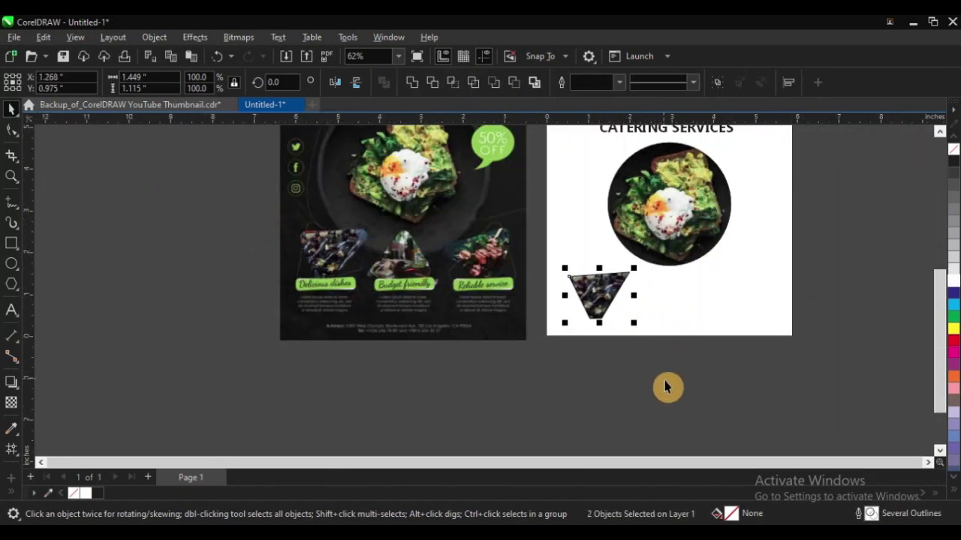
left_click(667, 385)
Draw a closed freehand triangle about 1.35 by 1 inch over the Budget friendly picture on the sample flyer.
key("z")
left_click_drag(263, 200, 626, 352)
left_click_drag(330, 238, 474, 354)
key("F6")
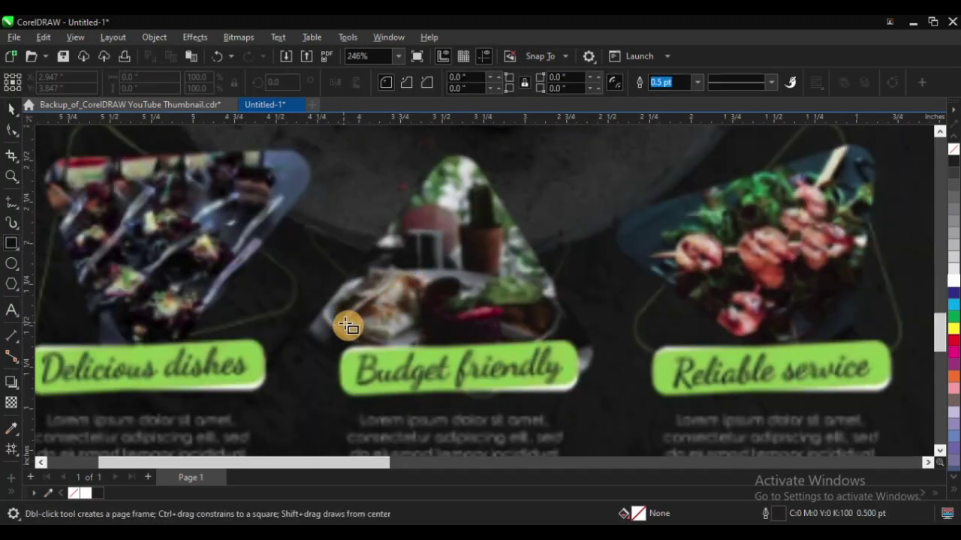
key("F5")
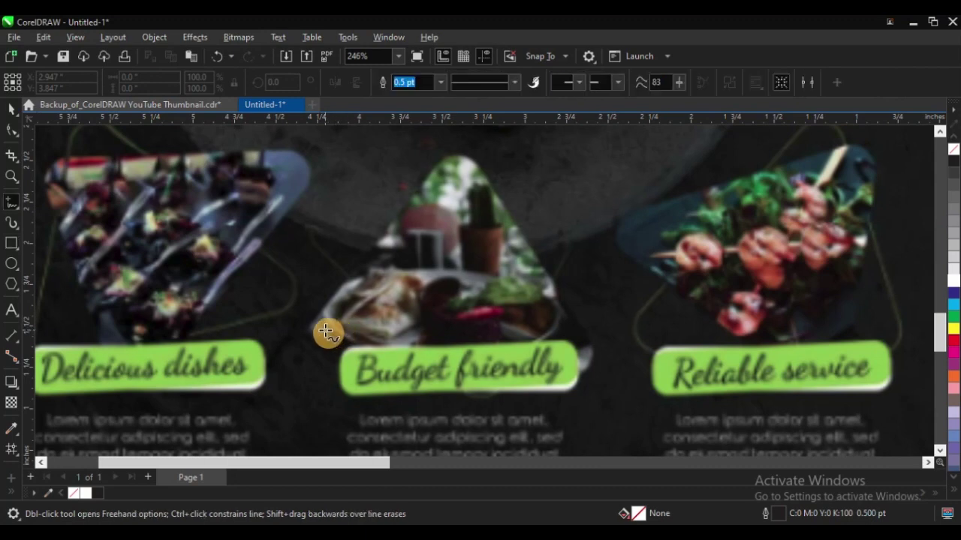
left_click(327, 329)
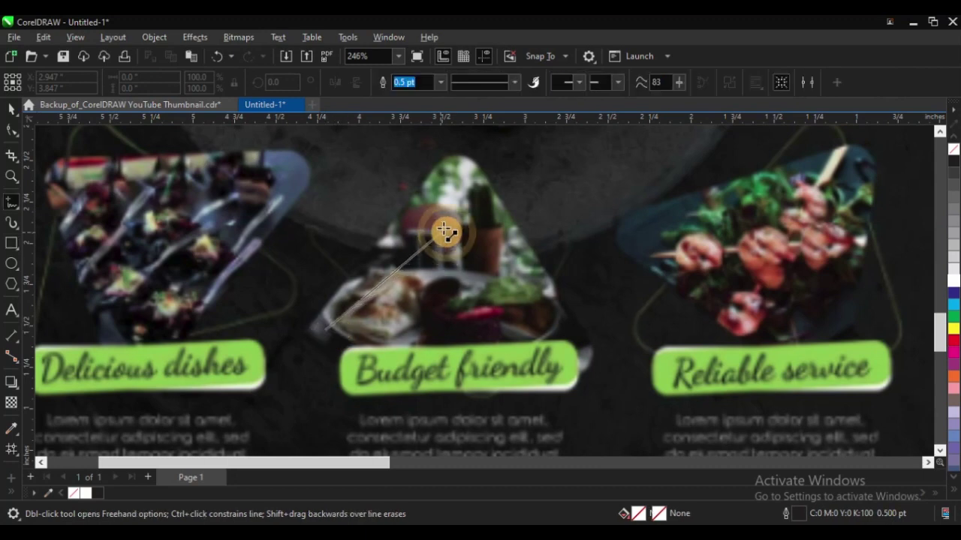
double_click(455, 167)
double_click(549, 315)
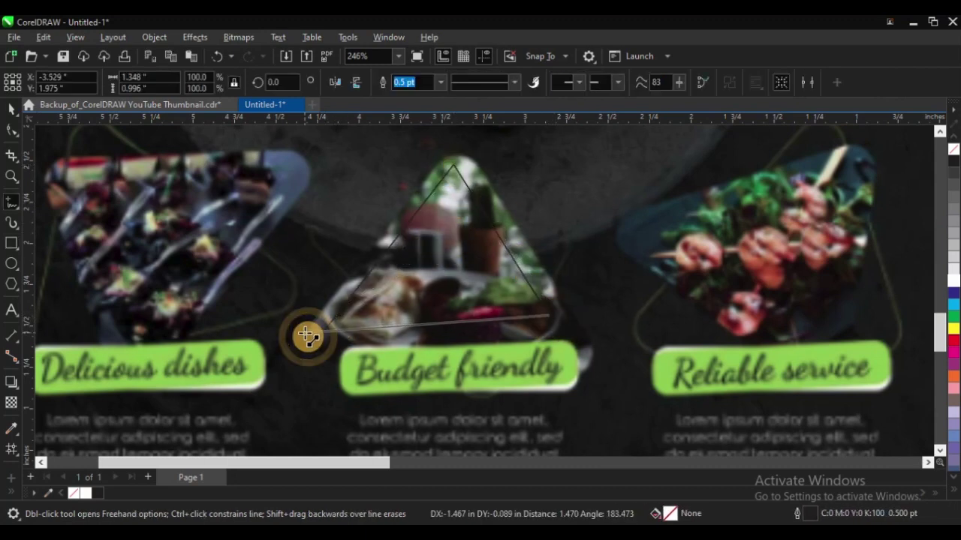
left_click(325, 331)
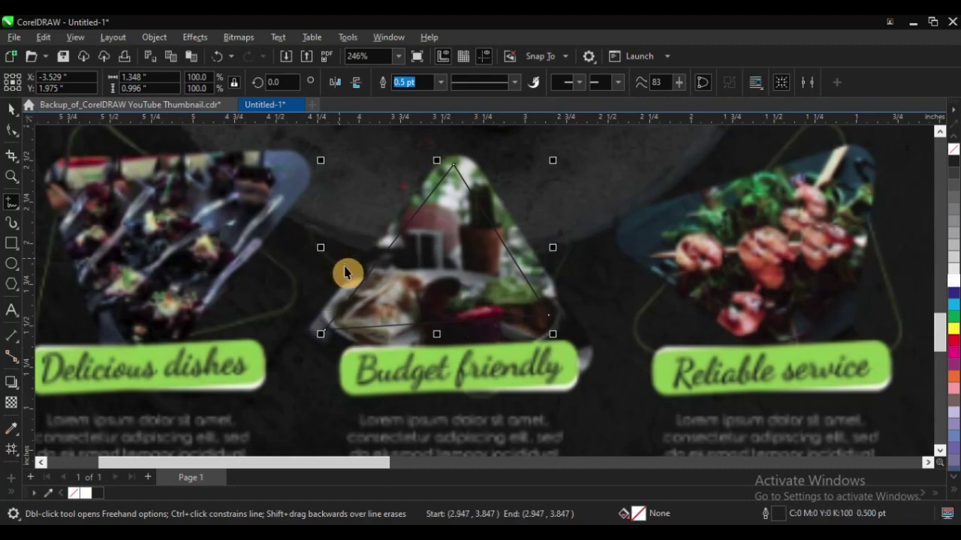
Intersect the triangle with the sample flyer and move the Budget friendly cutout beside the first cutout on the blank page.
key("space")
scroll(347, 274, "down", 2)
left_click(506, 210, "shift")
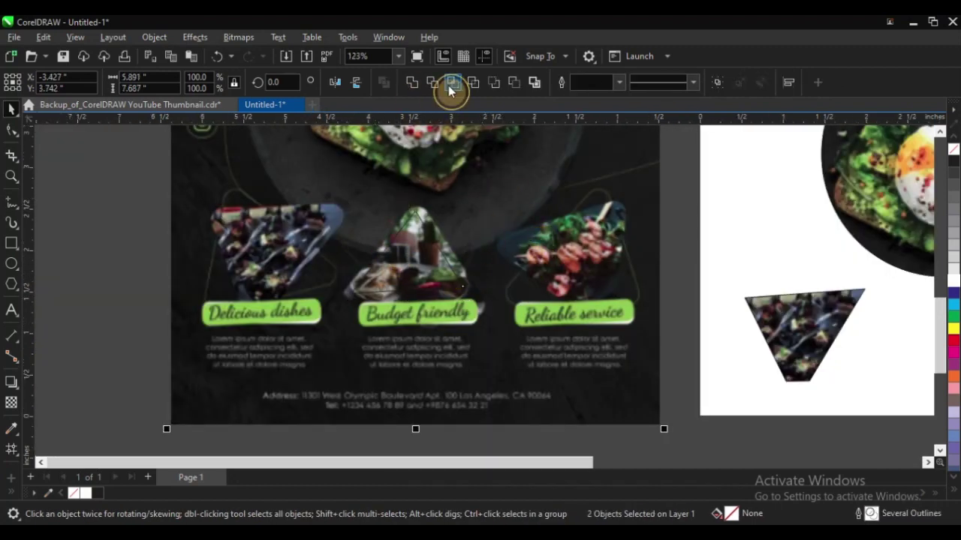
left_click(449, 84)
scroll(426, 226, "down", 1)
left_click_drag(217, 192, 524, 306)
left_click_drag(426, 249, 680, 291)
Try to trace the Reliable service picture with a four-sided freehand outline about 1.38 by 0.93 inches.
key("z")
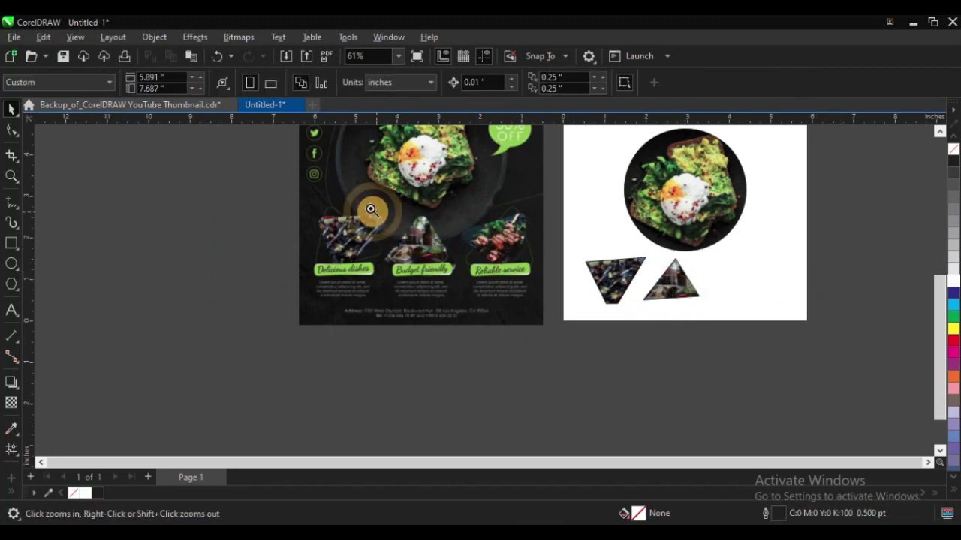
scroll(540, 240, "up", 3)
scroll(481, 263, "up", 1)
key("F5")
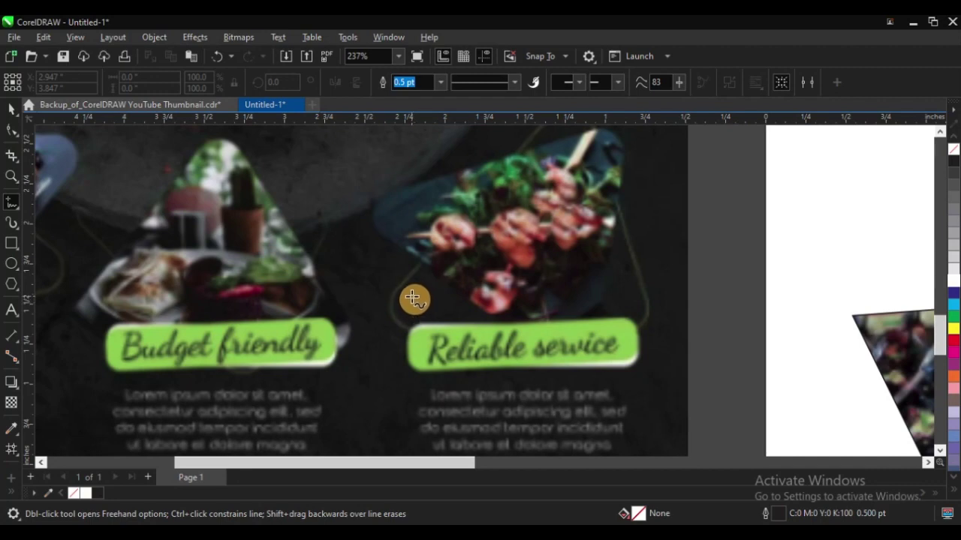
left_click(397, 199)
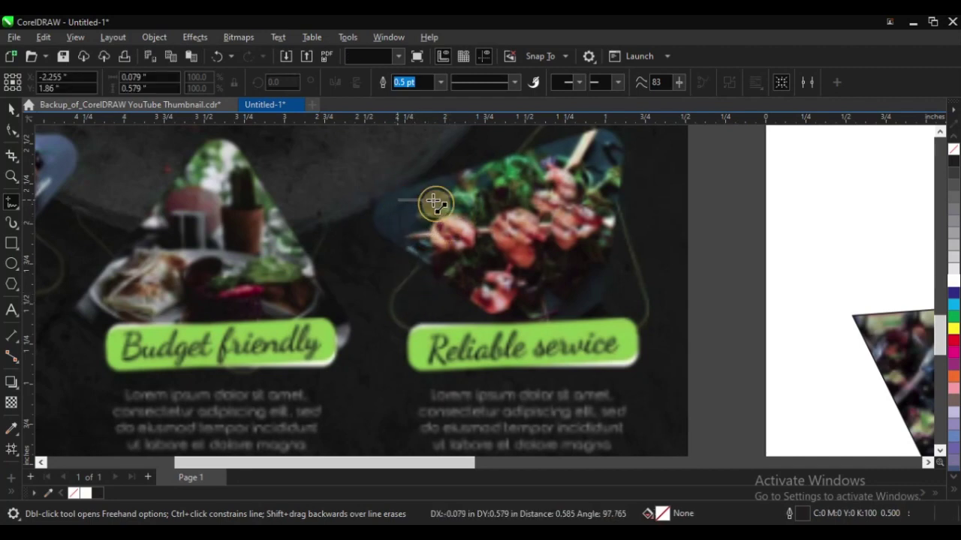
double_click(596, 147)
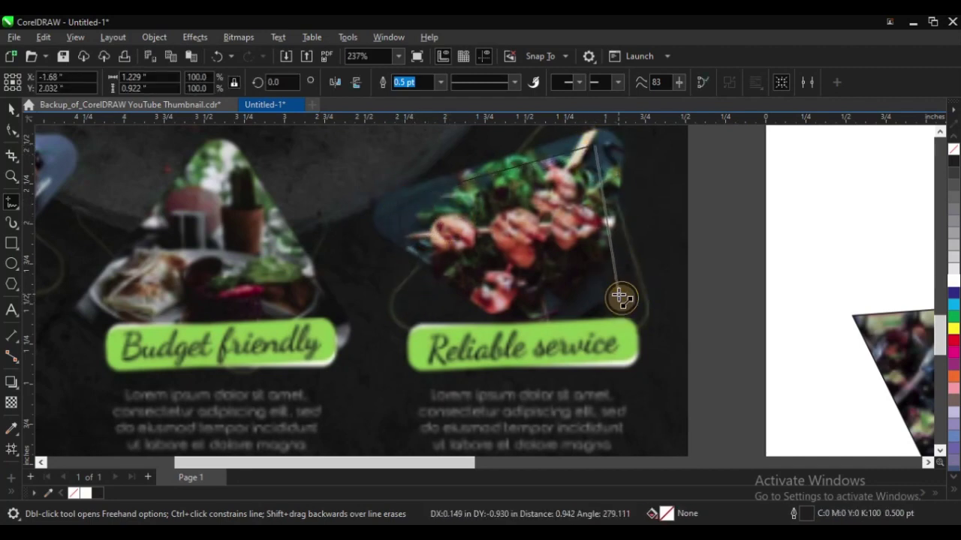
double_click(618, 295)
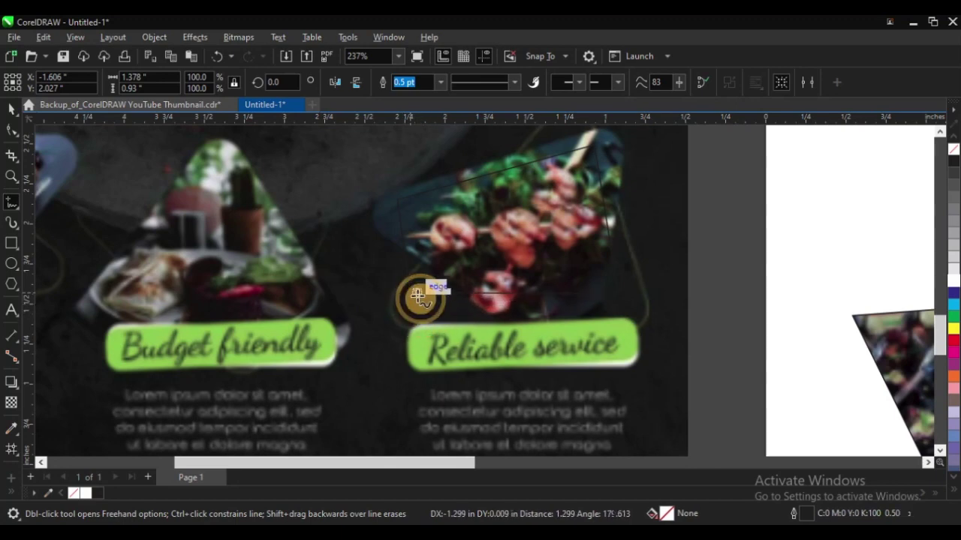
left_click(408, 297)
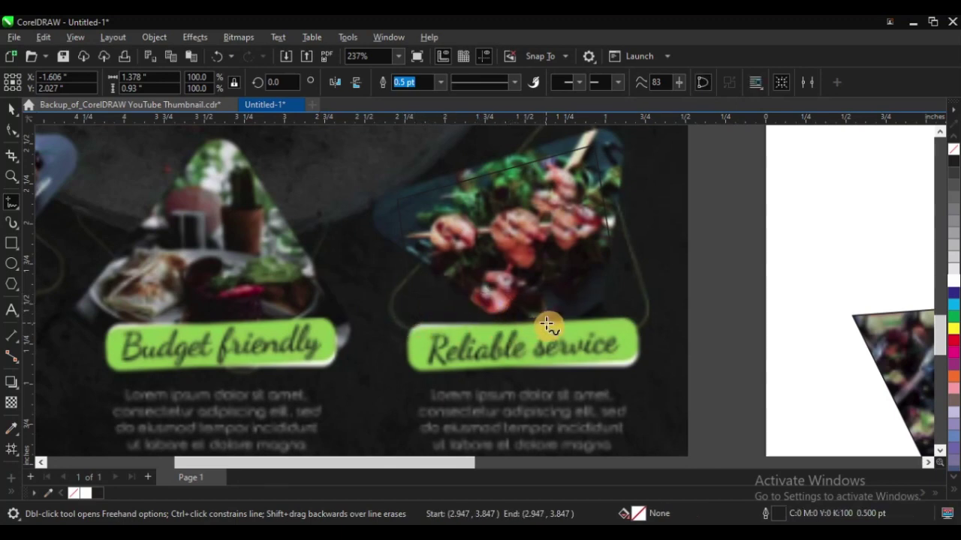
key("space")
key("Delete")
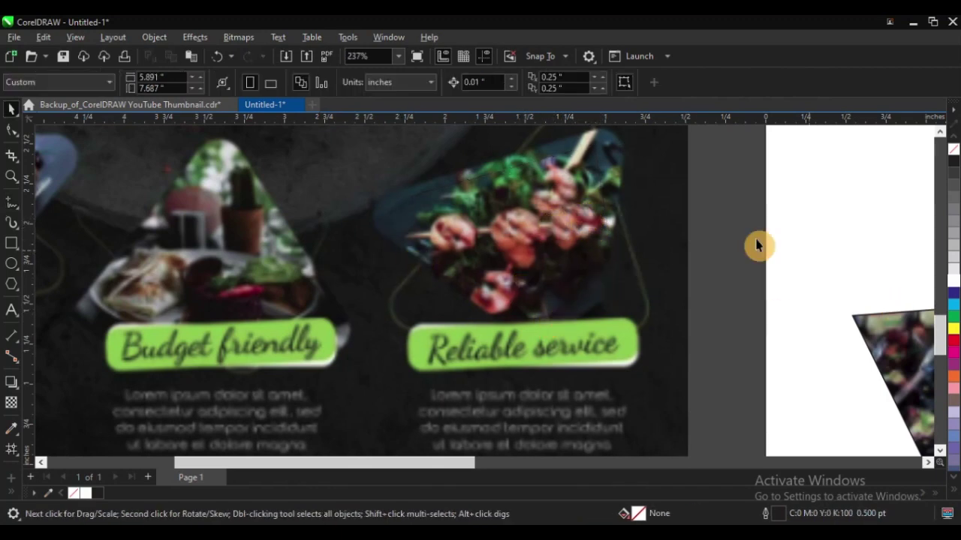
Draw a multi-sided freehand outline about 1.44 by 1.15 inches around the Reliable service picture on the sample flyer.
key("space")
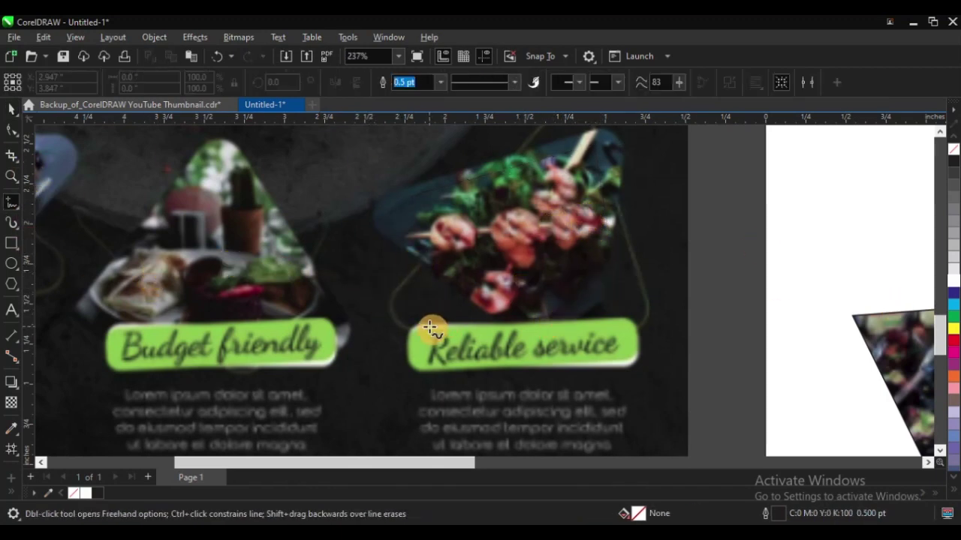
left_click(407, 315)
double_click(402, 204)
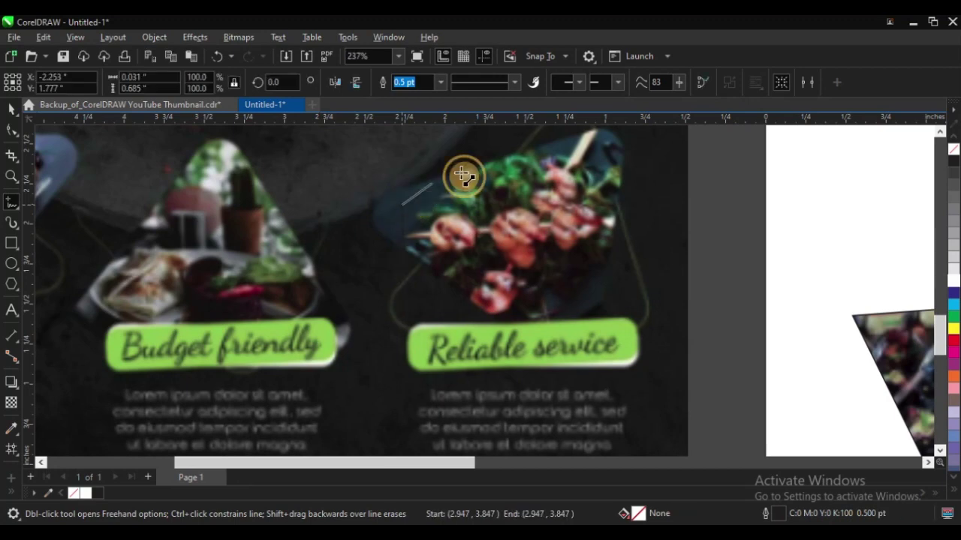
double_click(603, 139)
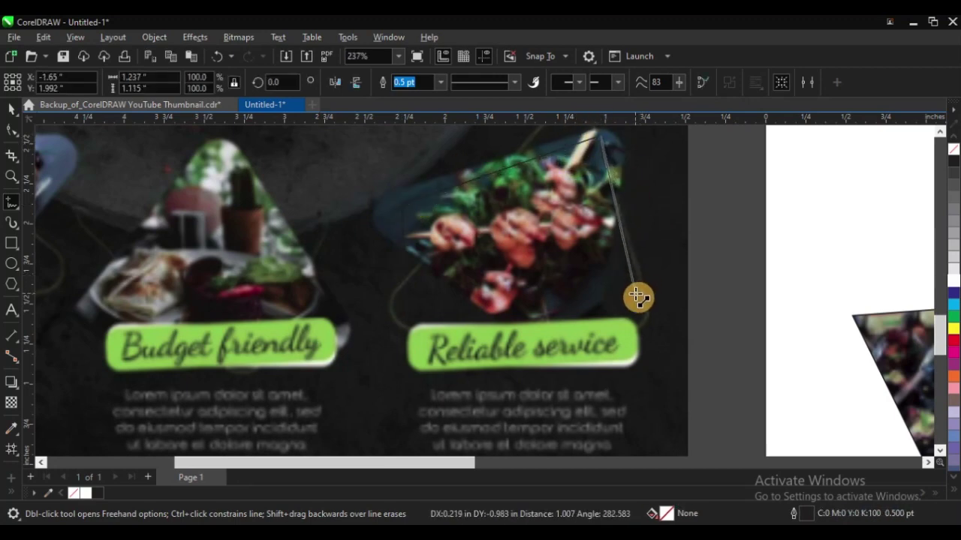
double_click(610, 199)
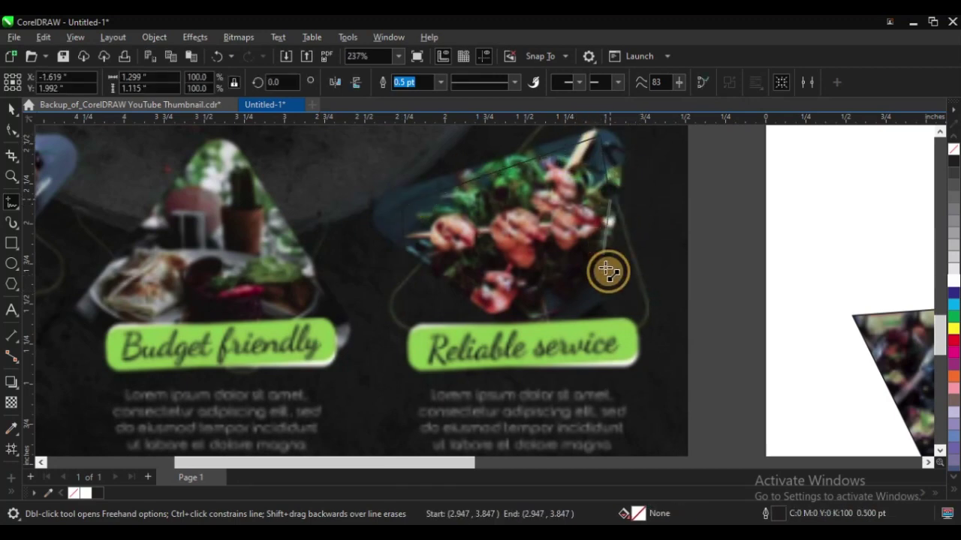
double_click(636, 304)
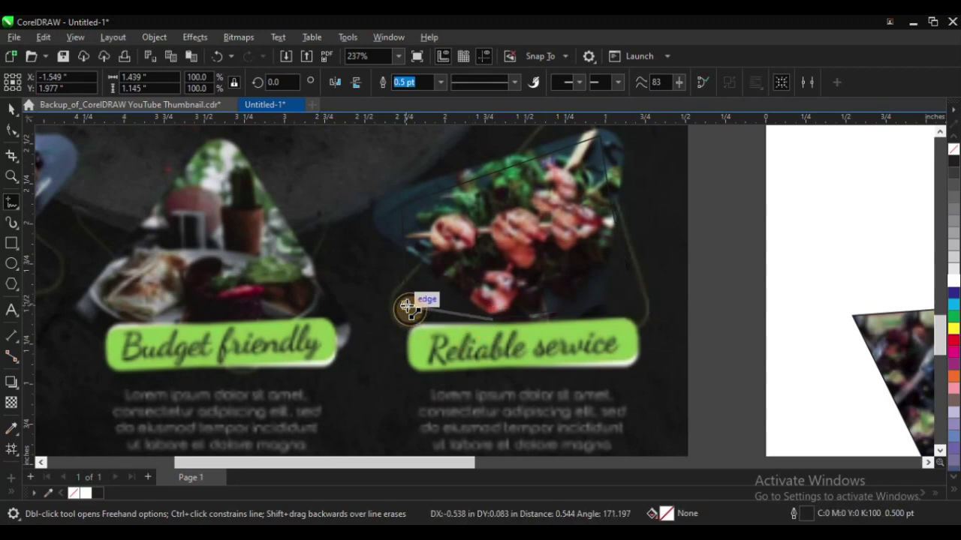
left_click(406, 307)
Intersect the new outline with the sample flyer and move the Reliable service cutout beside the triangular one on the blank page.
left_click(12, 110)
scroll(384, 279, "down", 1)
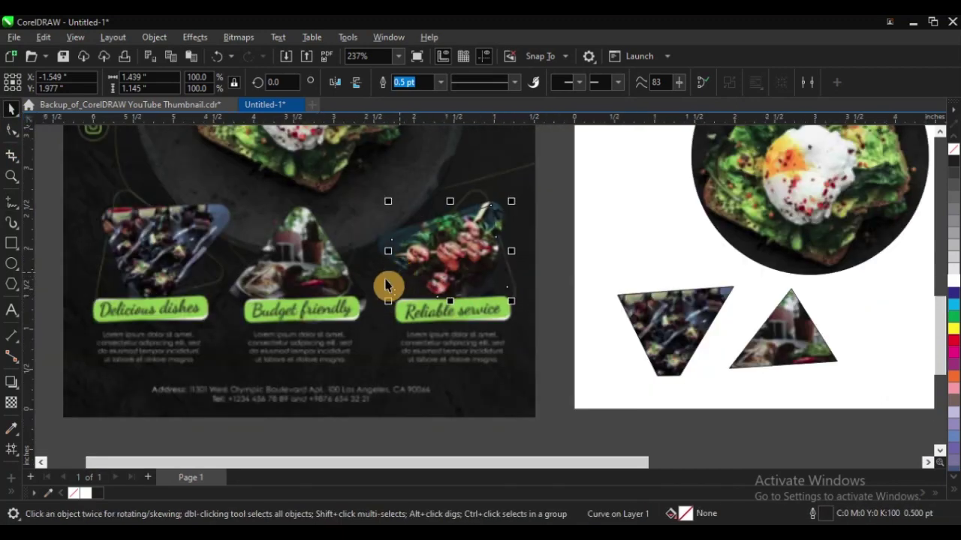
left_click(337, 225, "shift")
scroll(380, 250, "down", 2)
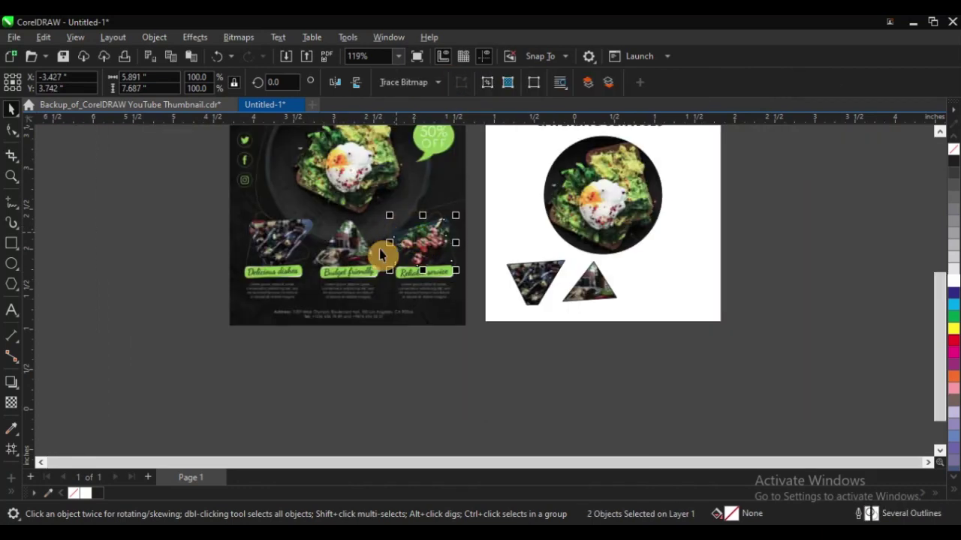
left_click_drag(172, 201, 477, 287)
left_click_drag(424, 249, 660, 291)
Try to pull the outline off the Reliable service cutout and delete it.
key("z")
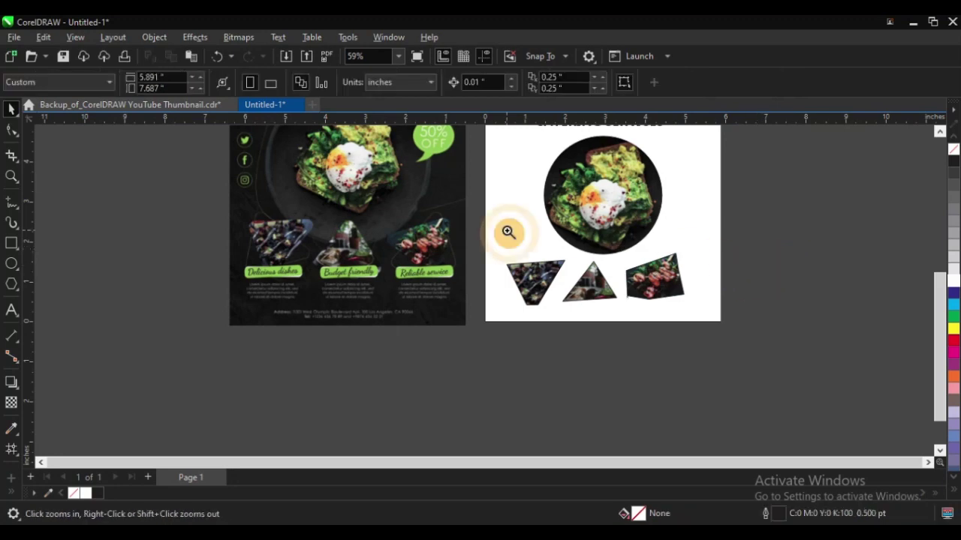
left_click_drag(321, 206, 802, 336)
left_click_drag(546, 270, 758, 399)
left_click(528, 278)
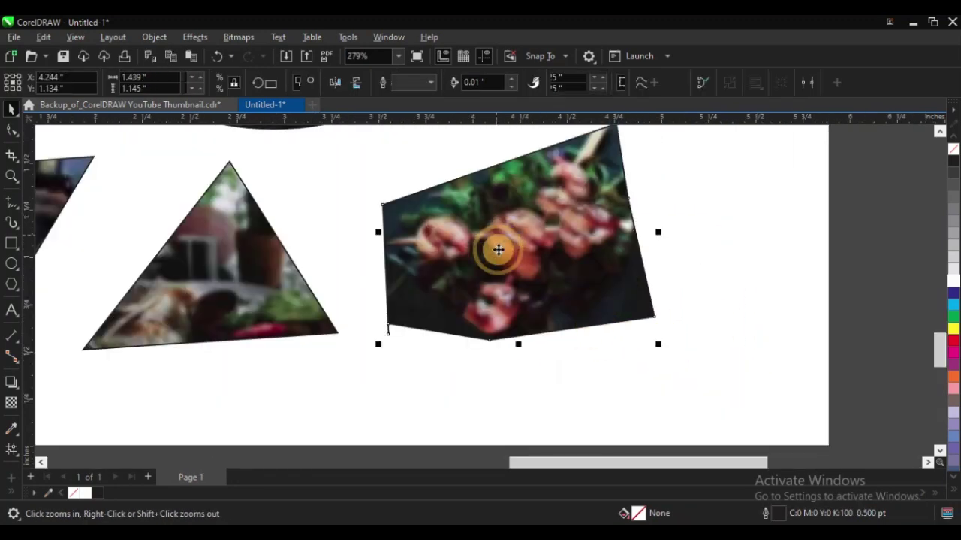
left_click_drag(490, 272, 562, 283)
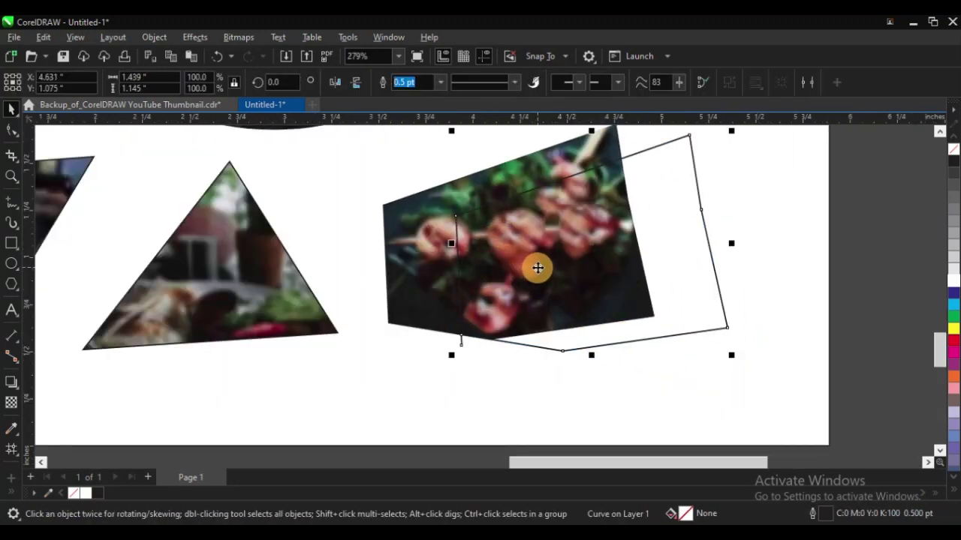
key("Delete")
Undo the deletion and the move of the Reliable service cutout's outline.
scroll(538, 269, "down", 2)
scroll(521, 297, "down", 2)
key("z")
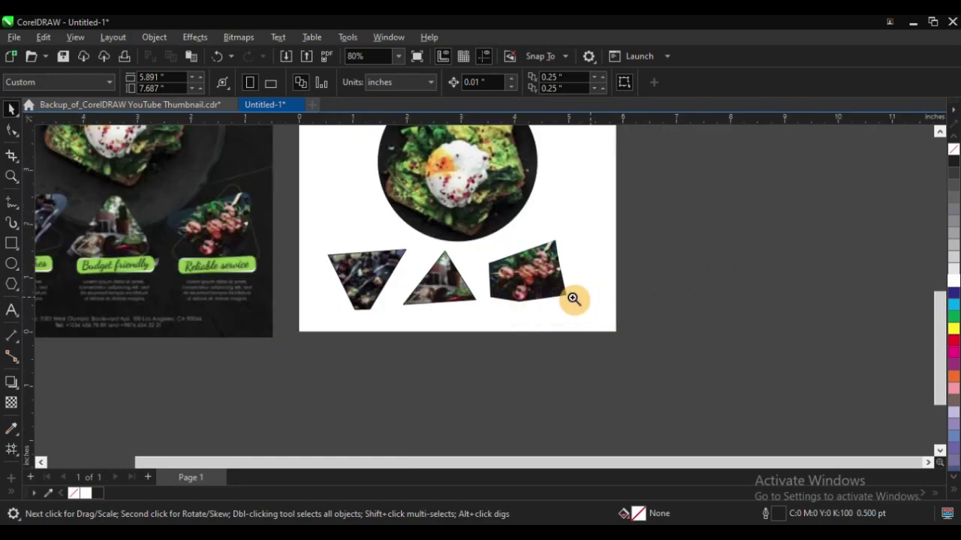
left_click_drag(266, 200, 720, 374)
scroll(622, 315, "down", 2)
key("F2")
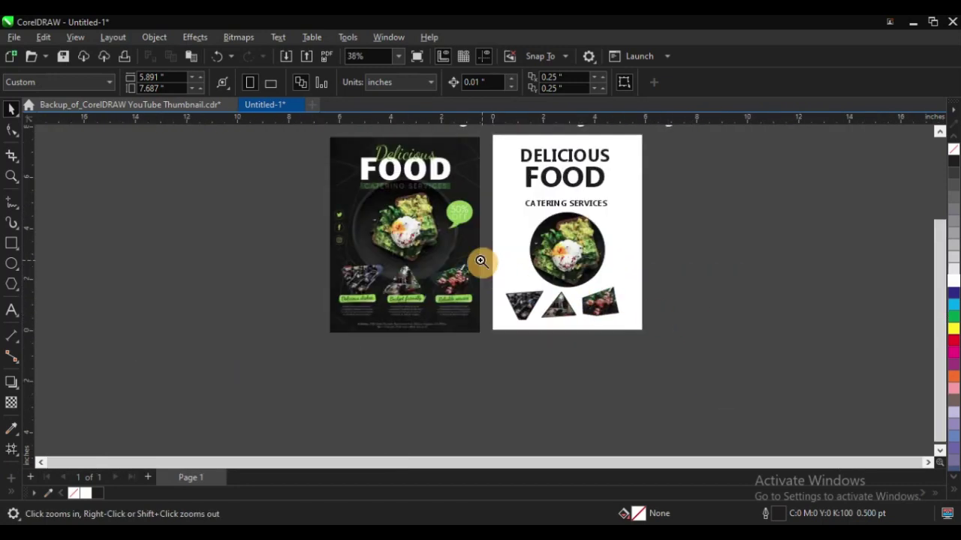
left_click_drag(481, 261, 694, 368)
left_click_drag(354, 168, 669, 369)
key("space")
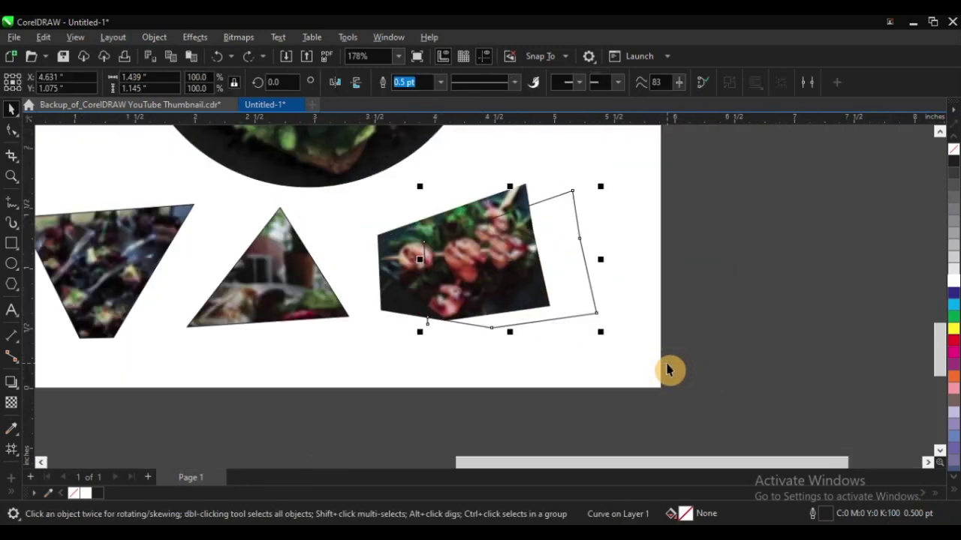
key("ctrl+z")
key("Delete")
key("ctrl+z")
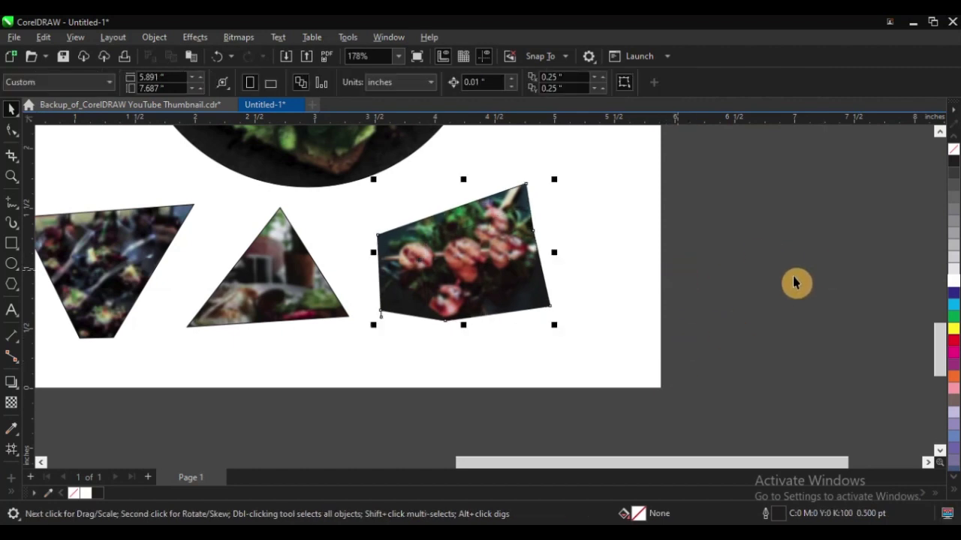
Apply a blue fill (C:100 M:100 Y:0 K:0) to the Reliable service cutout's outline.
left_click(951, 296)
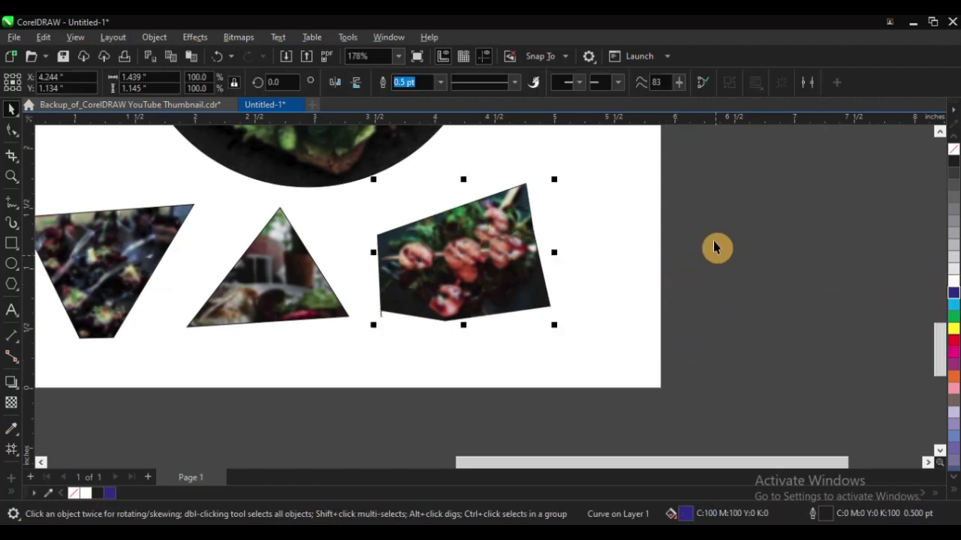
Compare the sample flyer with the recreated page side by side.
left_click(755, 240)
scroll(559, 281, "down", 5)
key("z")
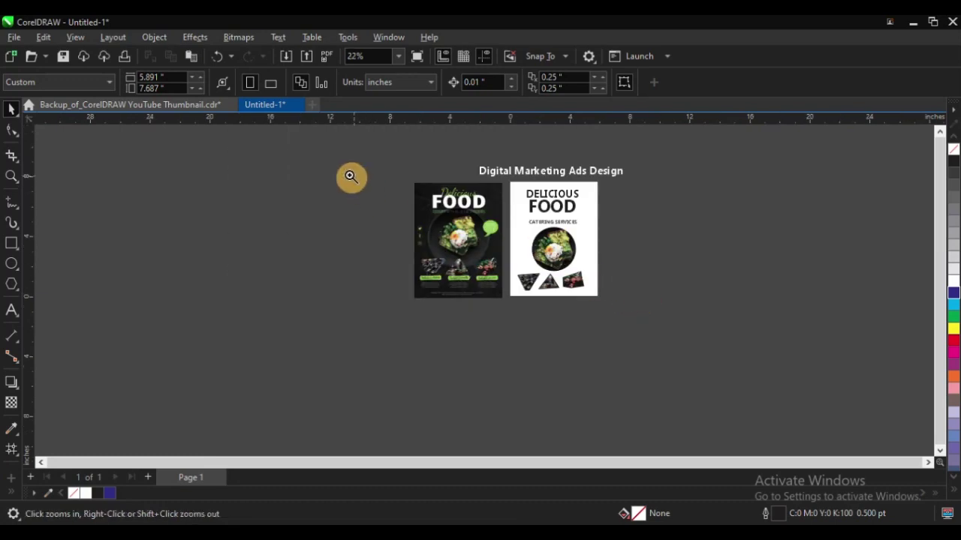
left_click_drag(332, 165, 653, 314)
left_click_drag(188, 142, 749, 417)
key("space")
key("z")
left_click_drag(223, 155, 767, 409)
key("space")
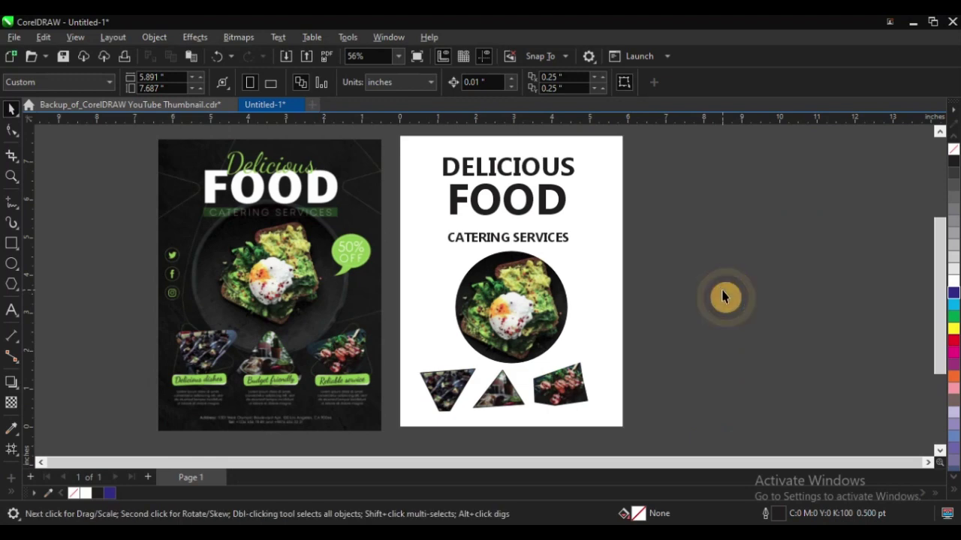
Try to pull the circular outline off the toast image on the recreated page.
key("z")
left_click_drag(322, 188, 662, 366)
key("space")
left_click(610, 328)
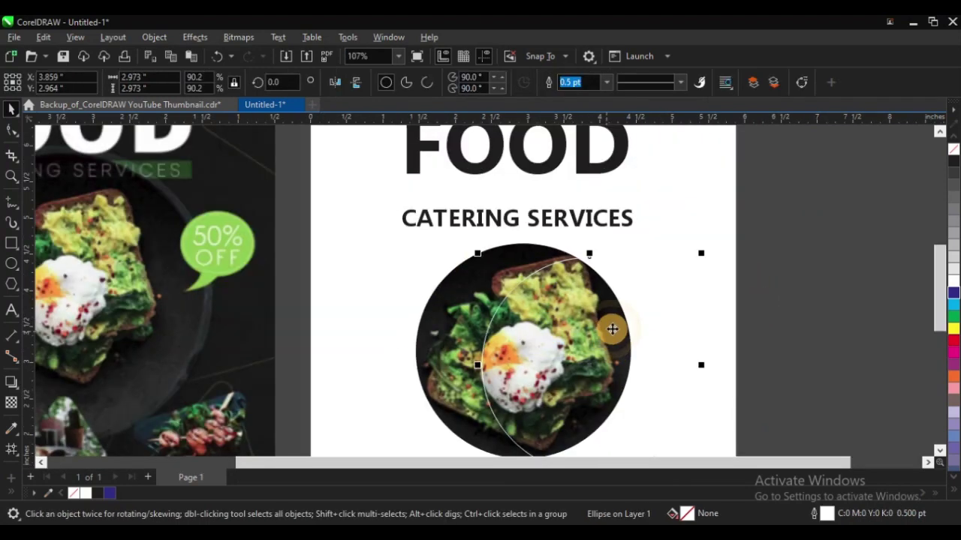
key("F3")
left_click(383, 293)
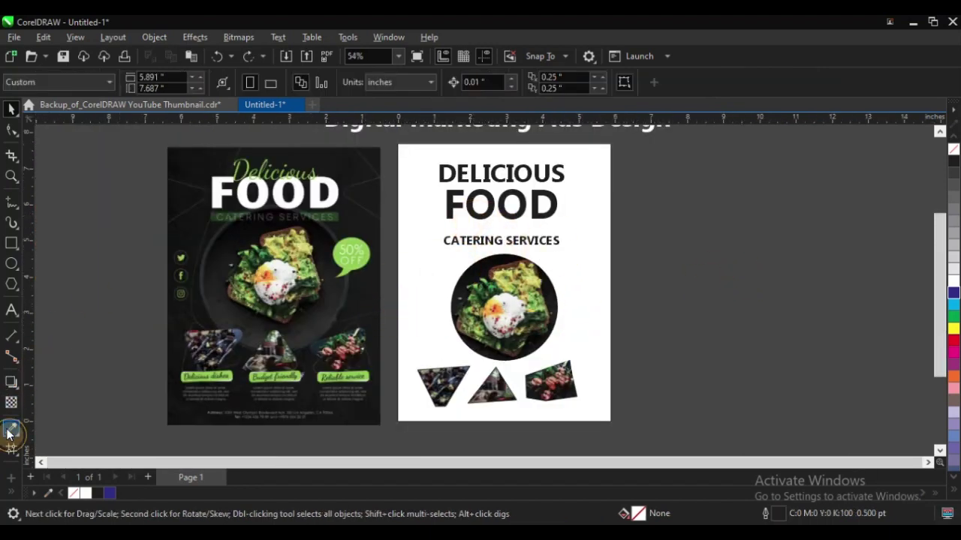
Fill the page rectangle with the dark grey (#2E2E2E) sampled from the sample flyer and send it to the back.
left_click(10, 433)
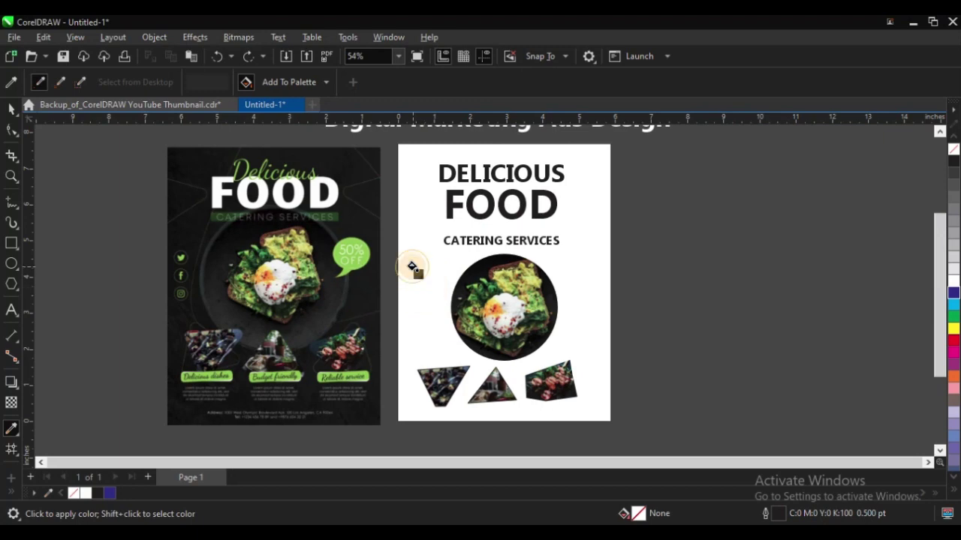
left_click(515, 287)
key("space")
left_click(593, 225)
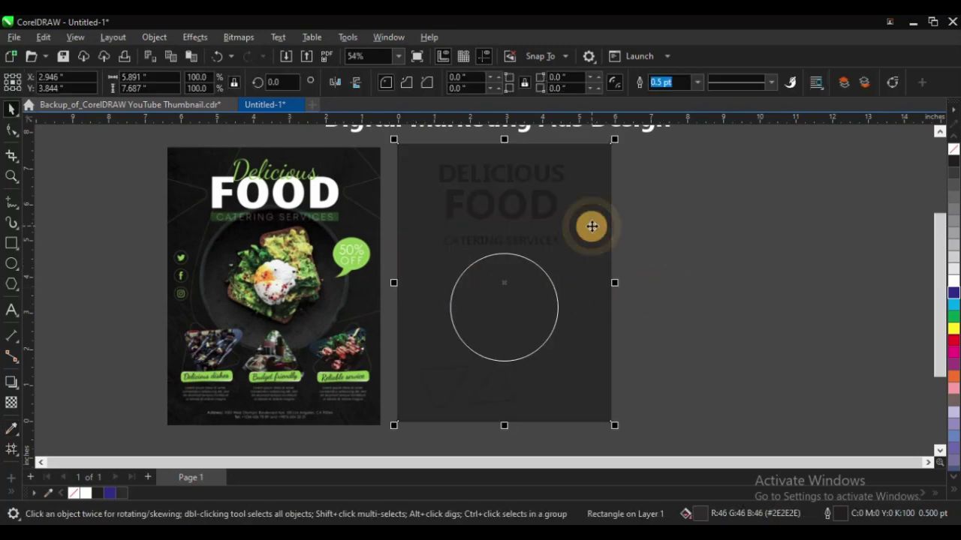
key("shift+Page_Down")
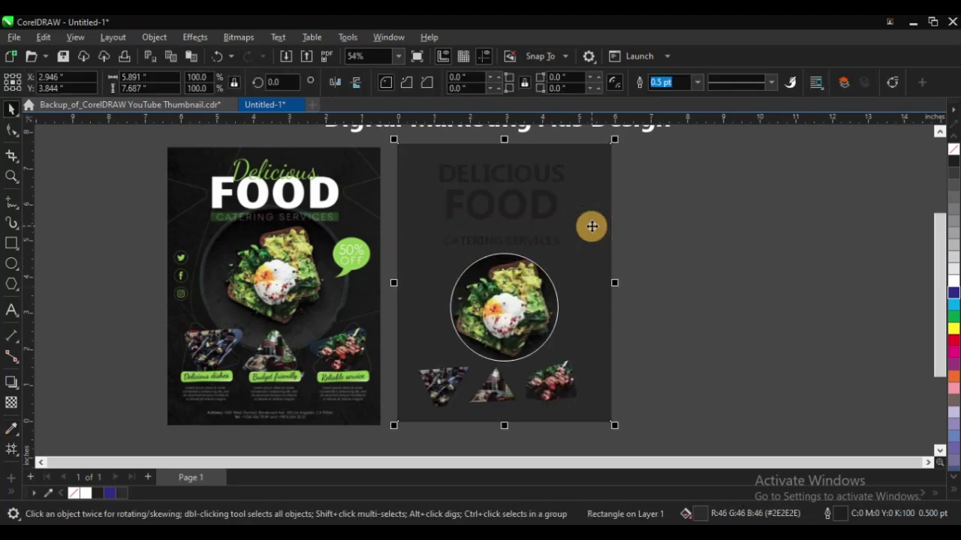
left_click(662, 240)
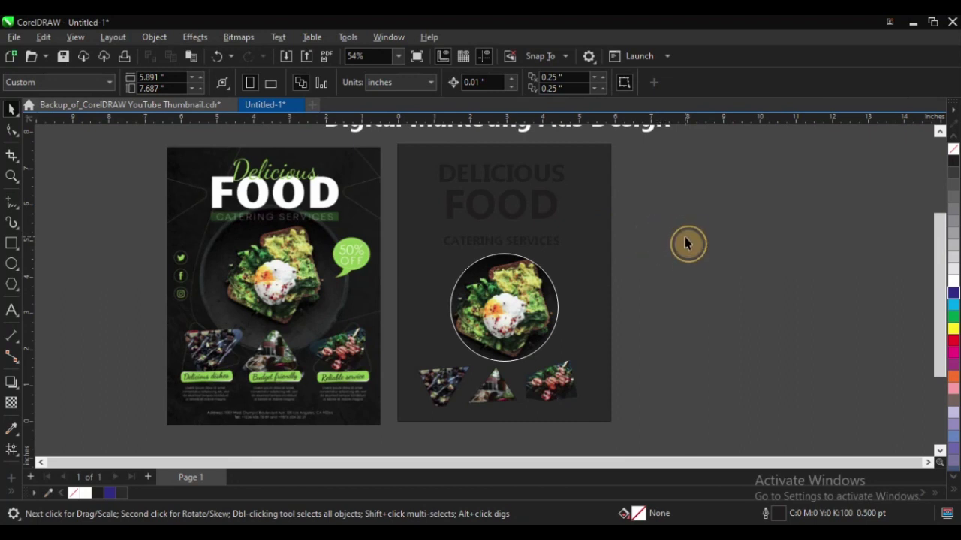
Draw a rectangle about 0.54 by 1.49 inches around the three social media icons on the sample flyer.
key("z")
left_click_drag(170, 240, 275, 333)
key("F6")
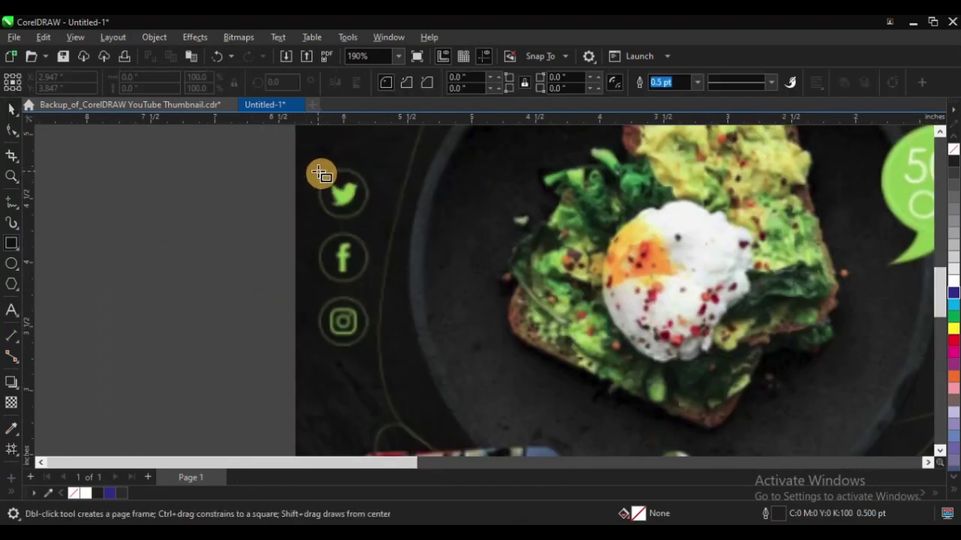
left_click_drag(307, 166, 374, 354)
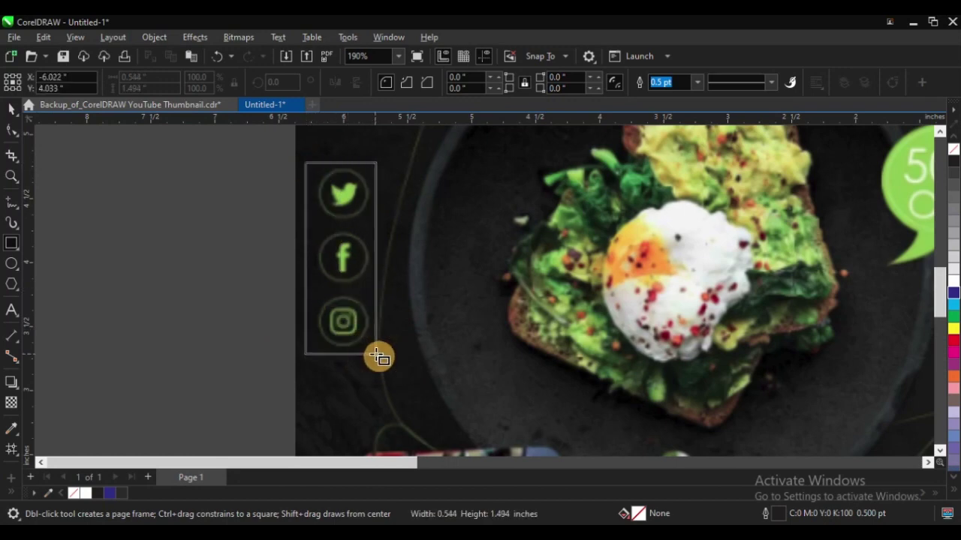
key("space")
Intersect the rectangle with the sample flyer and move the social media icon cutout beside the toast image on the recreated page.
left_click(437, 245, "shift")
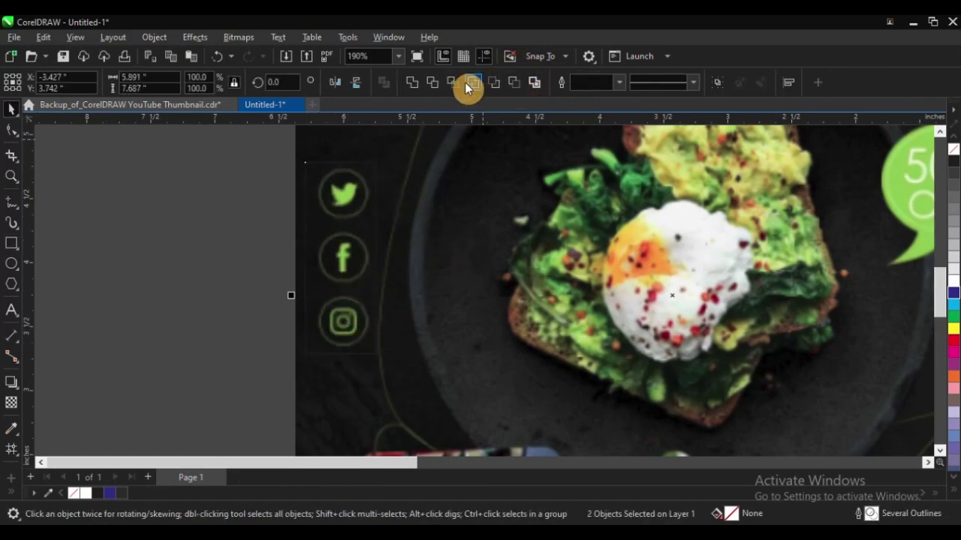
left_click(460, 81)
left_click_drag(180, 148, 426, 379)
scroll(227, 277, "down", 1)
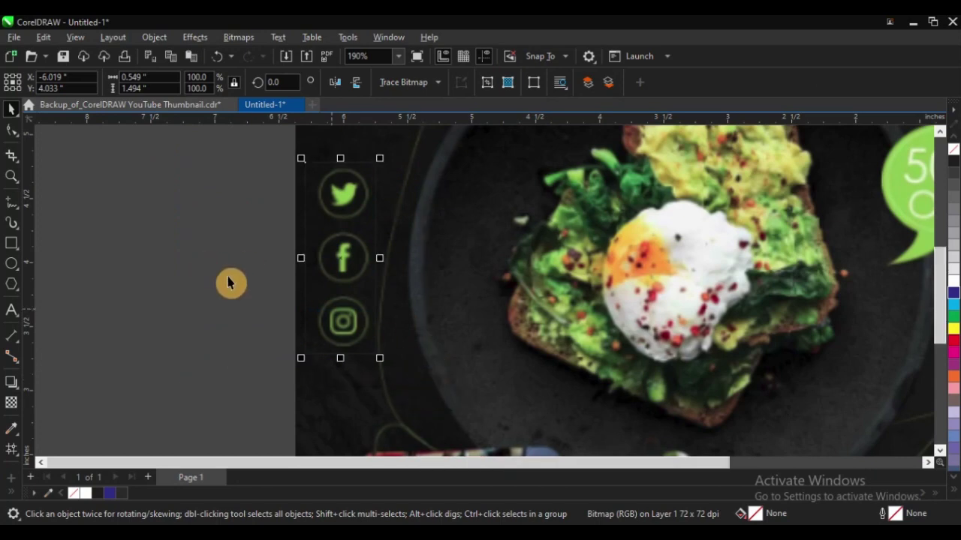
scroll(268, 276, "down", 2)
left_click_drag(242, 270, 455, 292)
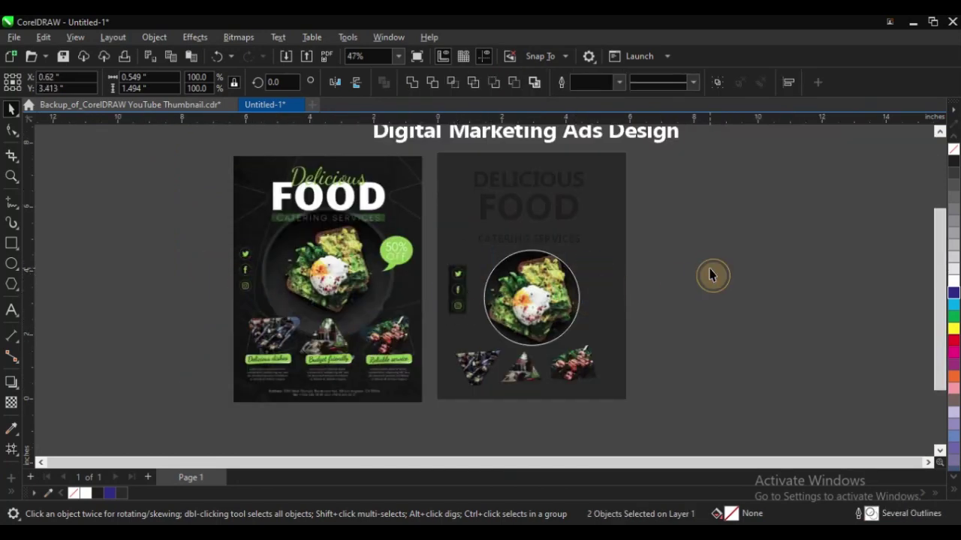
left_click(710, 275)
Fill the DELICIOUS, FOOD and CATERING SERVICES texts on the dark page with white.
scroll(380, 273, "down", 2)
key("z")
left_click_drag(282, 195, 659, 350)
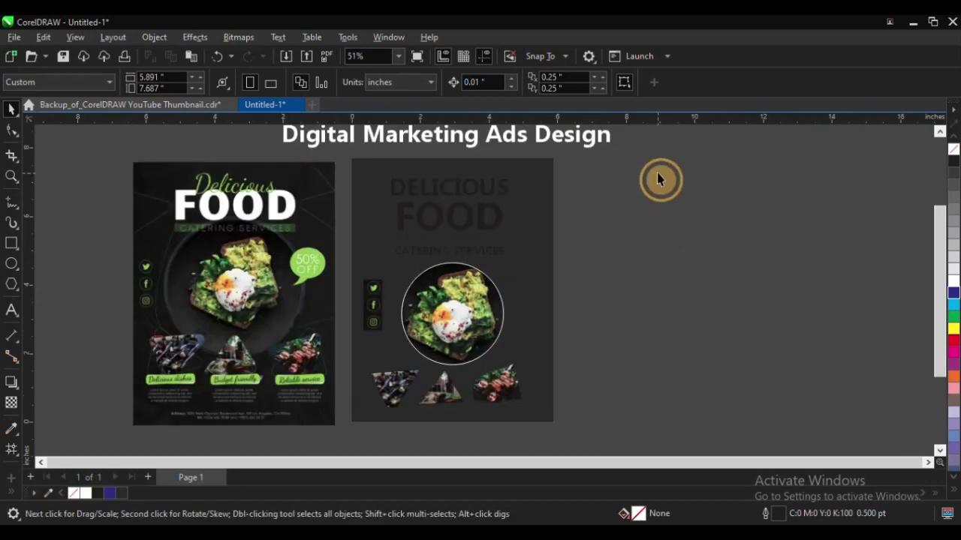
left_click_drag(660, 162, 337, 310)
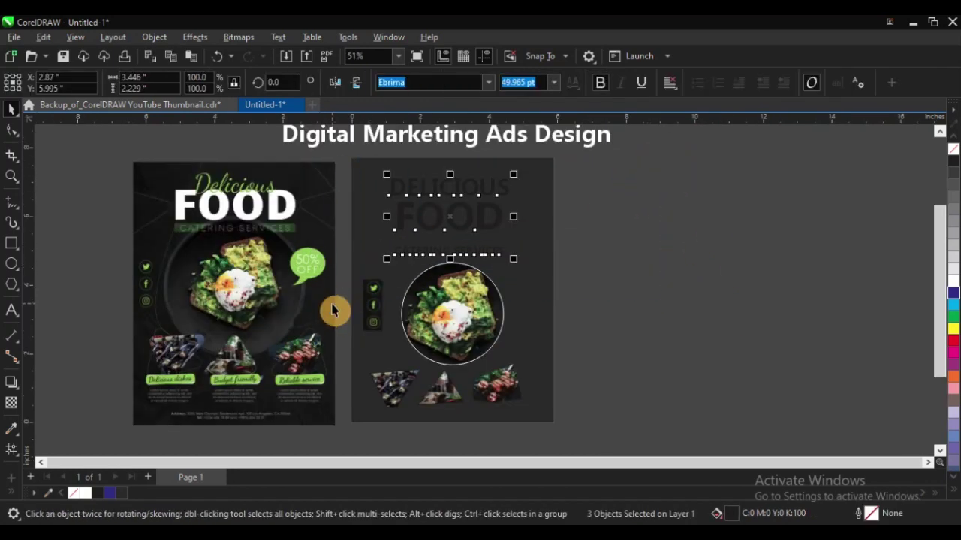
left_click(953, 280)
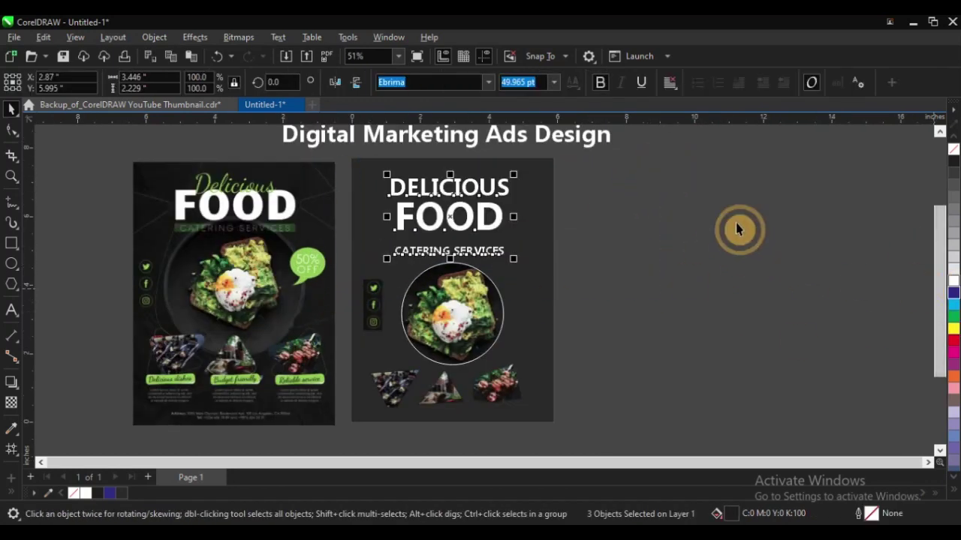
left_click(694, 203)
key("z")
scroll(496, 274, "down", 2)
scroll(444, 217, "up", 1)
left_click_drag(268, 154, 767, 380)
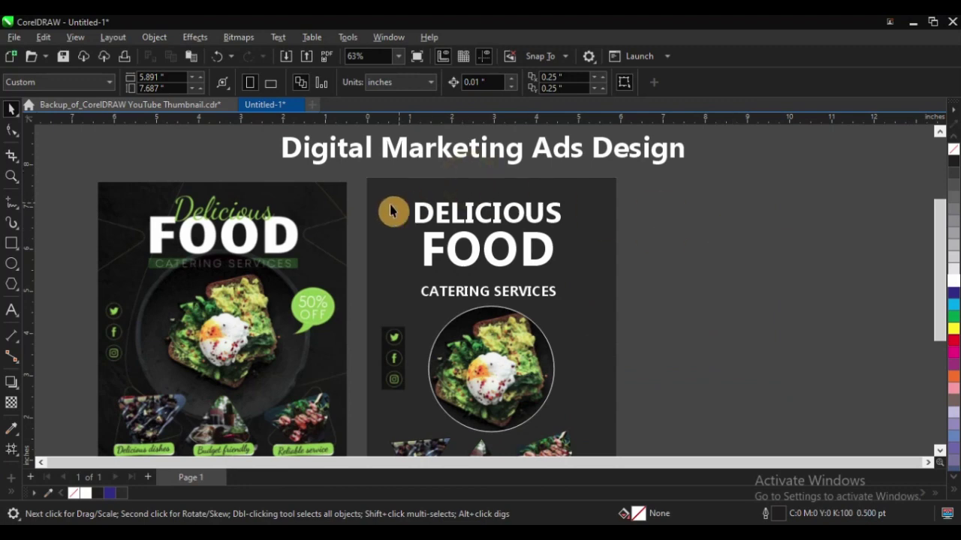
key("F6")
left_click_drag(351, 182, 574, 319)
key("space")
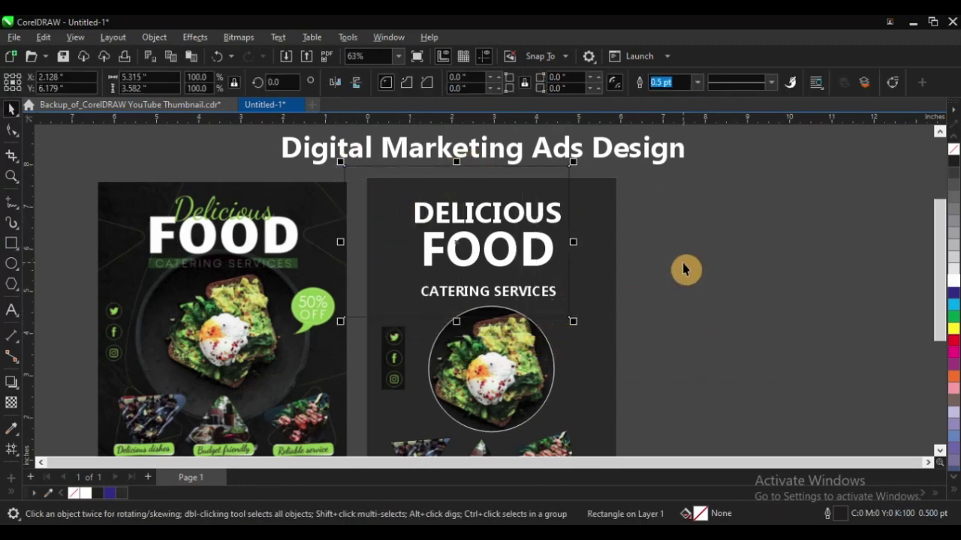
left_click(677, 242)
Draw a horizontal line about 5.4 inches long beside the dark page and place a copy about 4 inches below it.
key("F5")
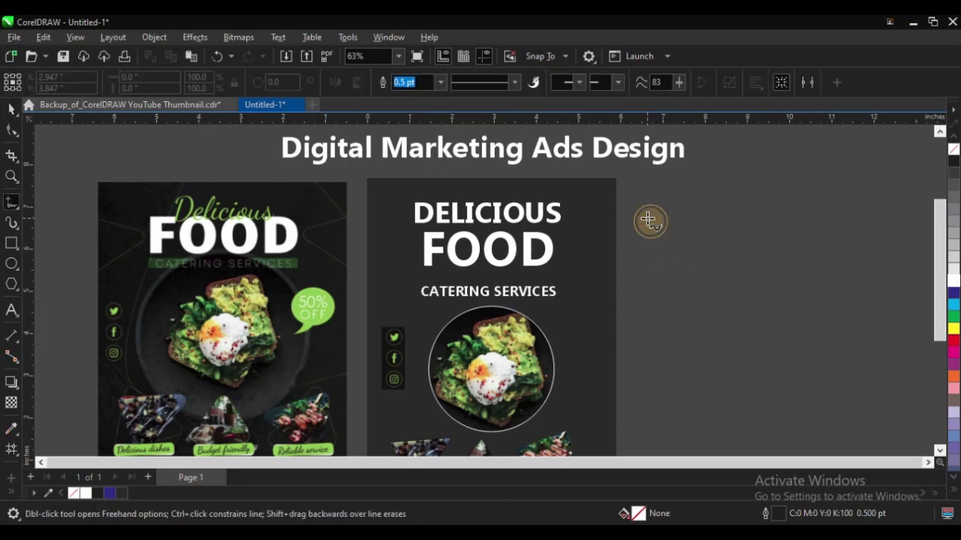
left_click(648, 218)
left_click(876, 229, "ctrl")
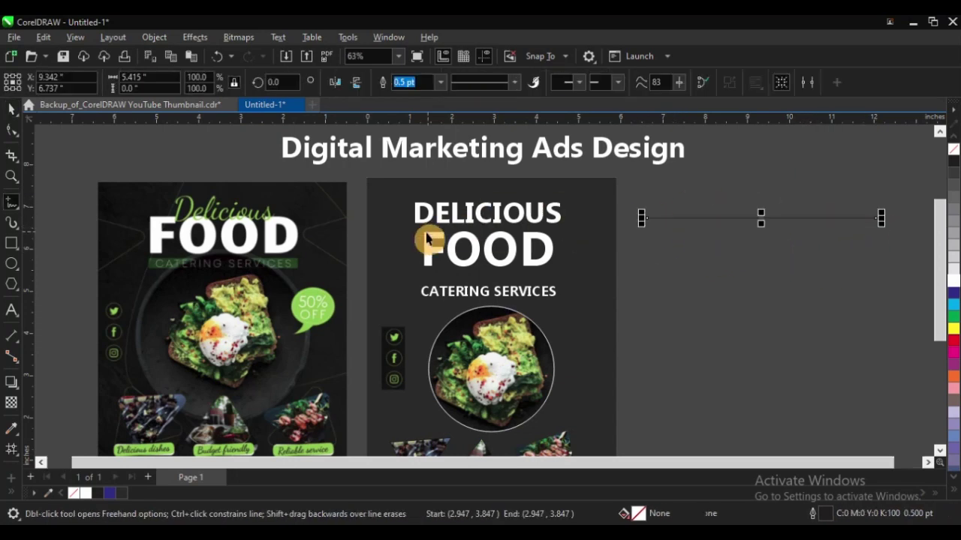
key("space")
scroll(425, 236, "down", 1)
key("F2")
left_click_drag(482, 201, 653, 364)
left_click_drag(545, 189, 558, 352)
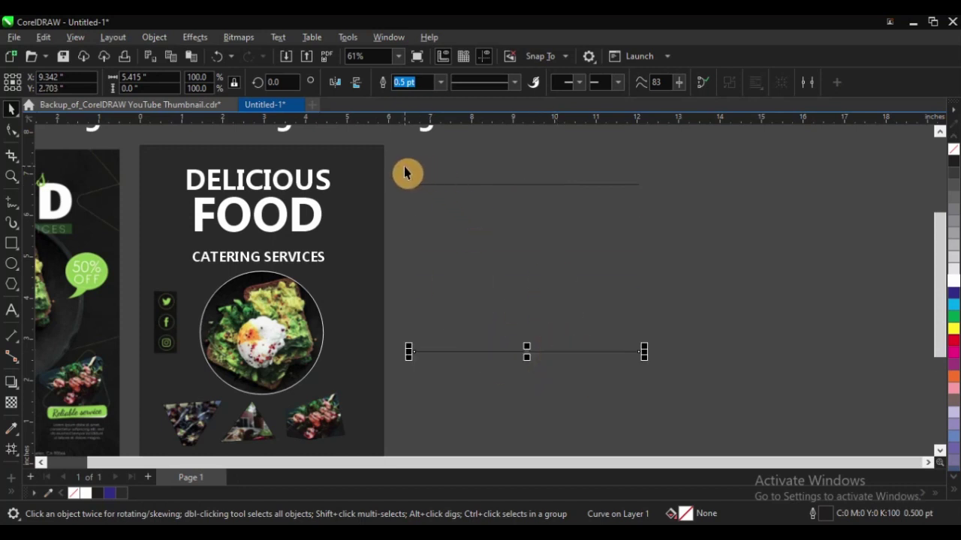
Blend the two horizontal lines with 20 intermediate steps.
left_click_drag(403, 168, 713, 409)
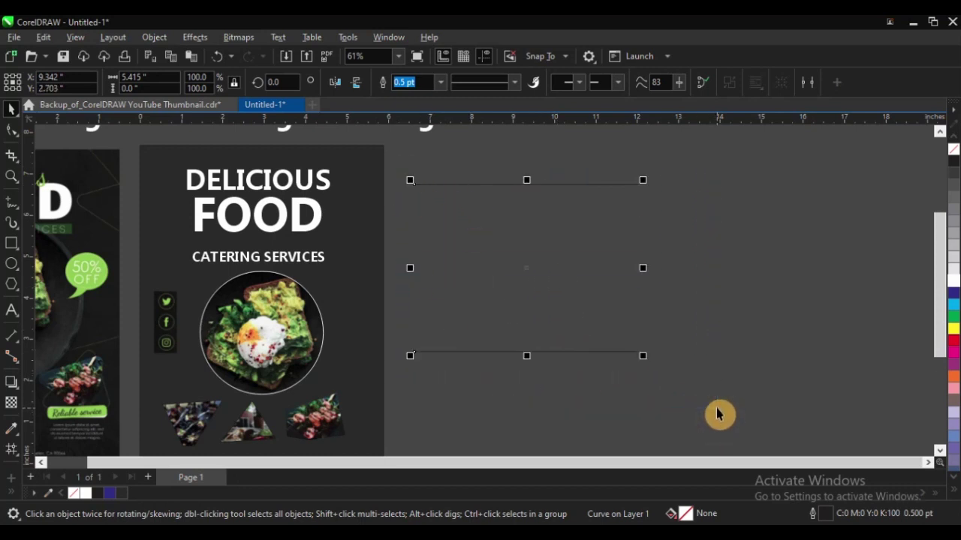
left_click(17, 390)
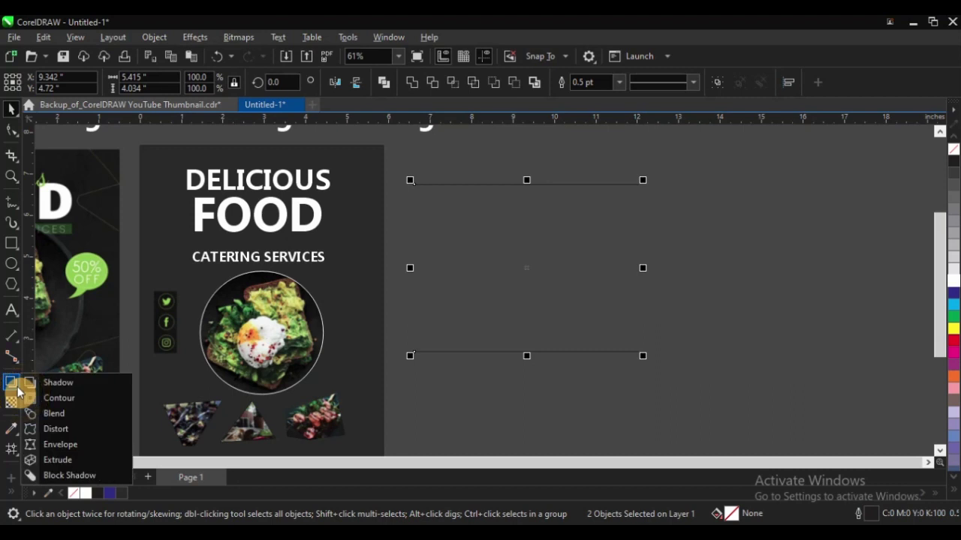
left_click(82, 417)
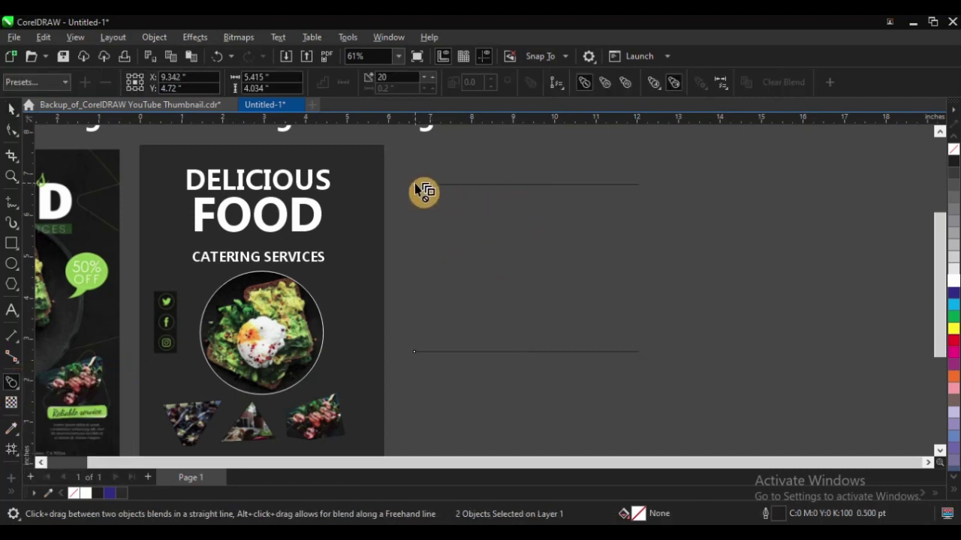
left_click_drag(415, 188, 430, 353)
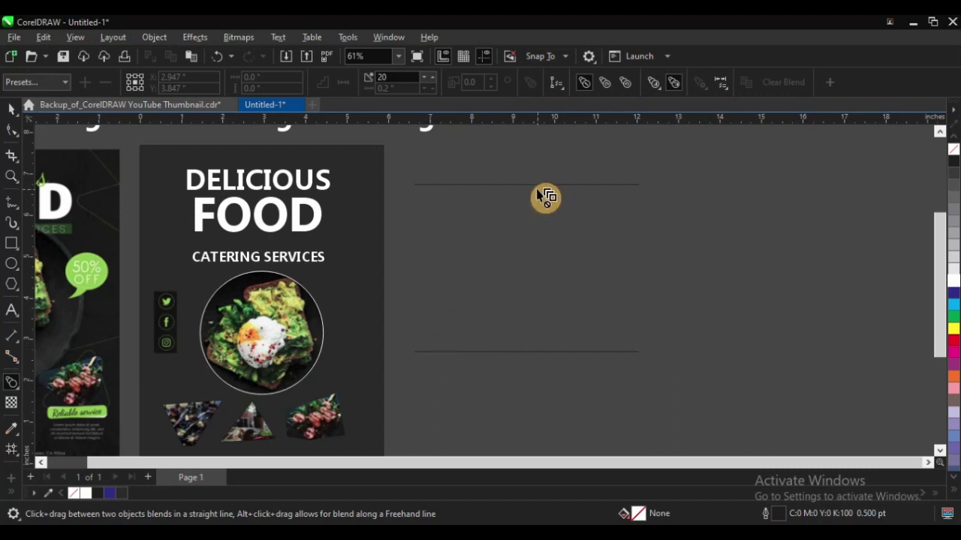
left_click_drag(532, 191, 528, 351)
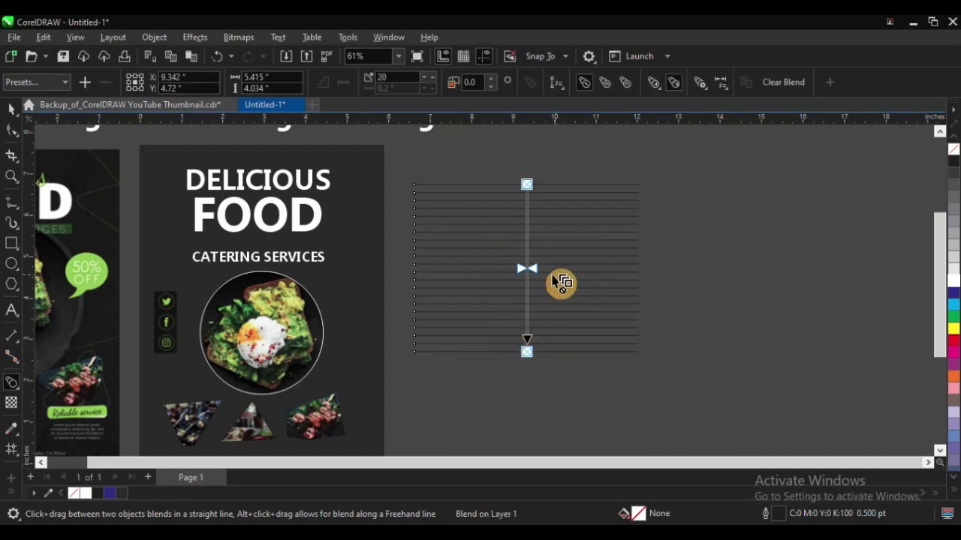
key("space")
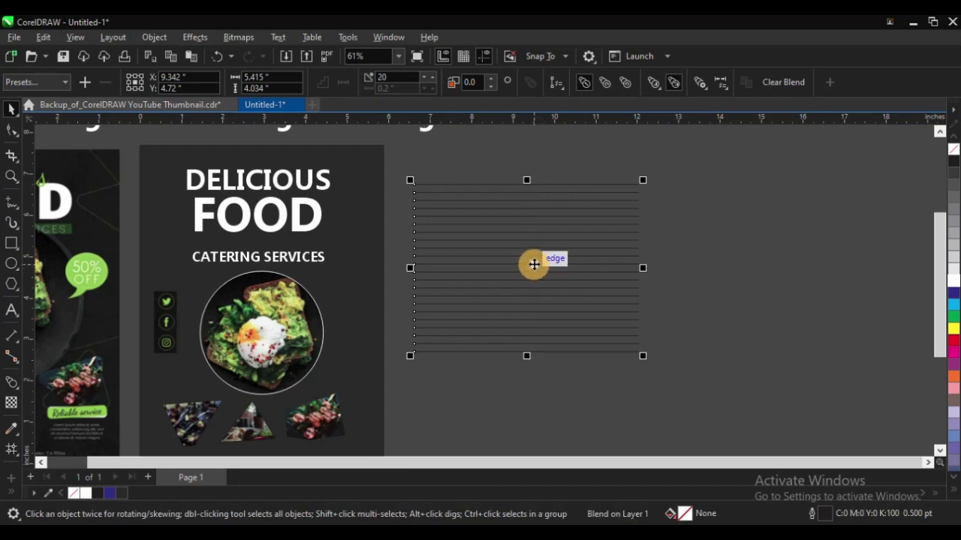
Move the lower line's right end node up and inward, and the upper line's left end node down and inward, to skew the blend.
key("F10")
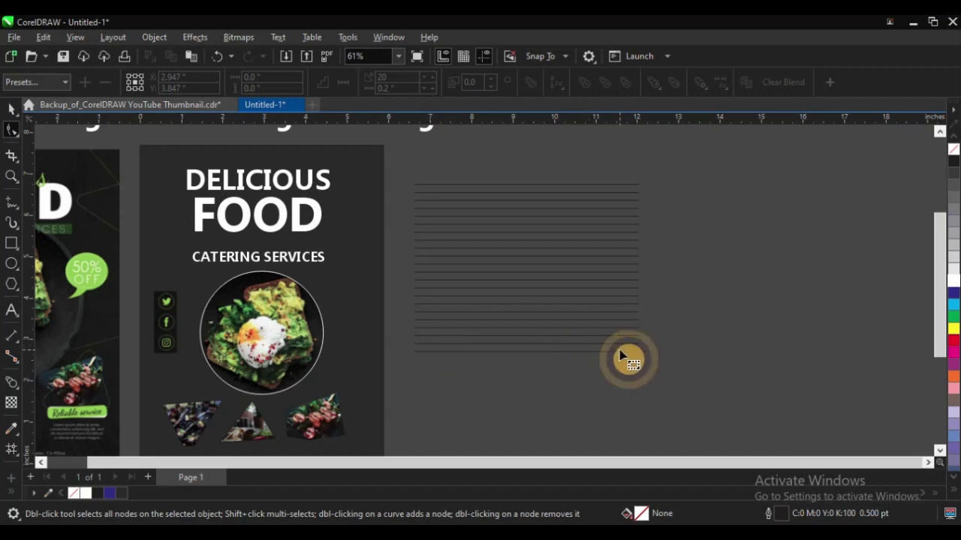
left_click(638, 352)
left_click_drag(638, 352, 572, 258)
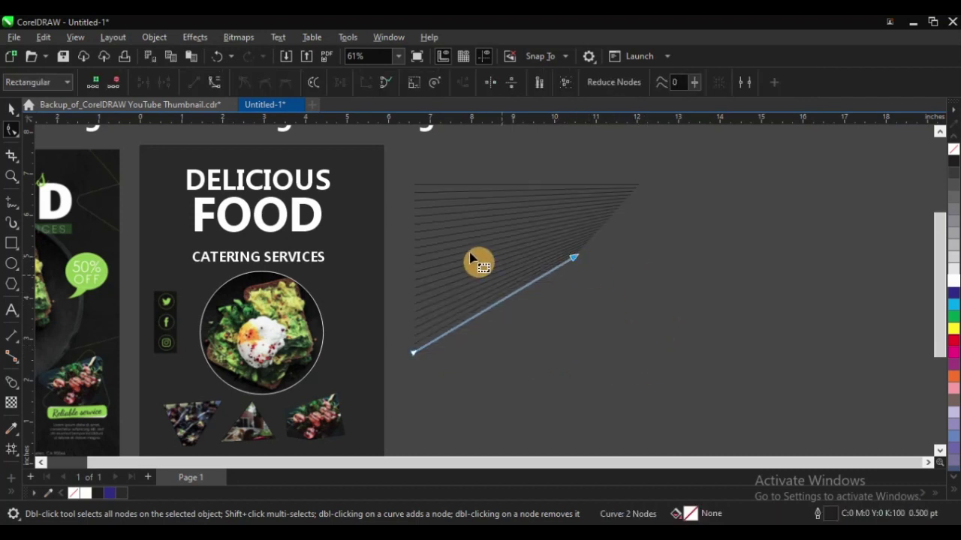
left_click(419, 187)
left_click_drag(415, 185, 486, 238)
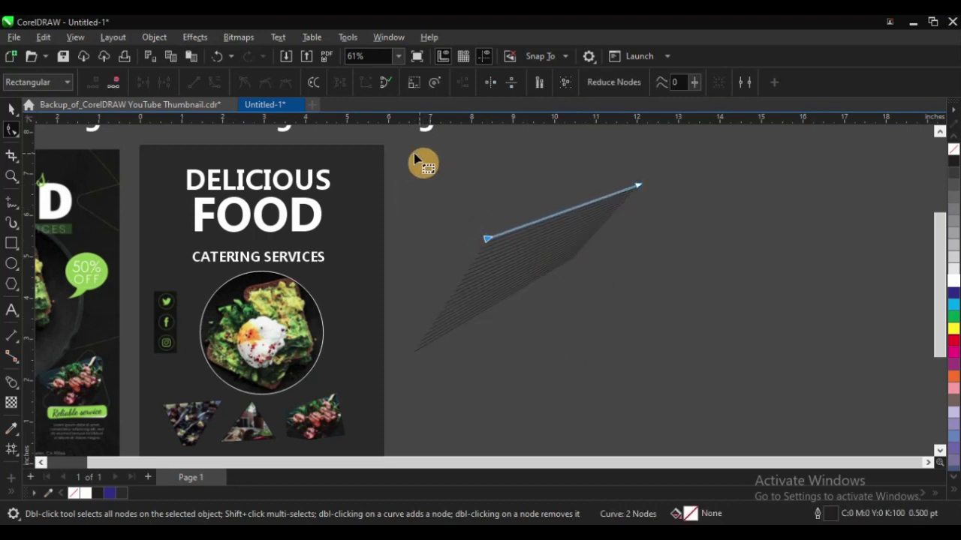
Convert the blend's upper line to a curve, bend it with its control handle and shift its left node below the blend.
left_click_drag(415, 163, 734, 402)
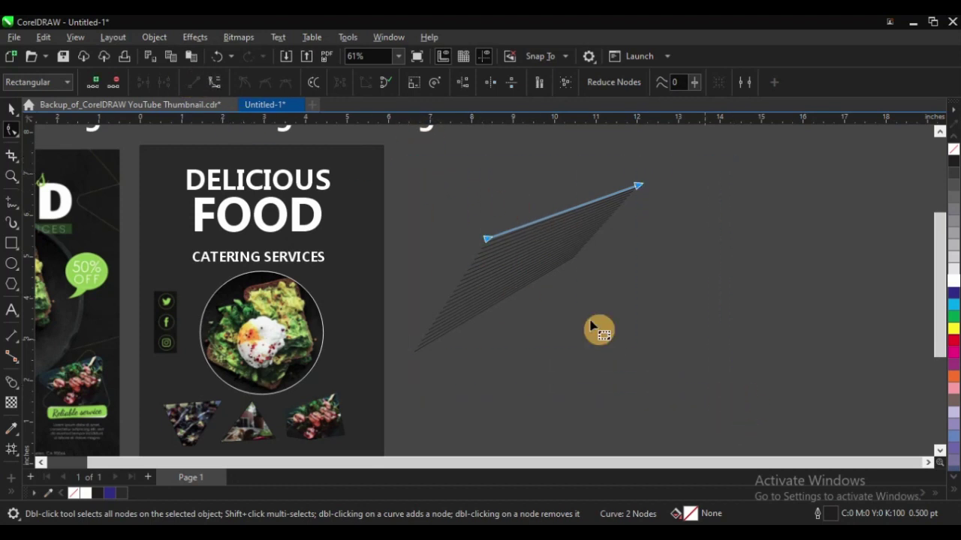
left_click(215, 85)
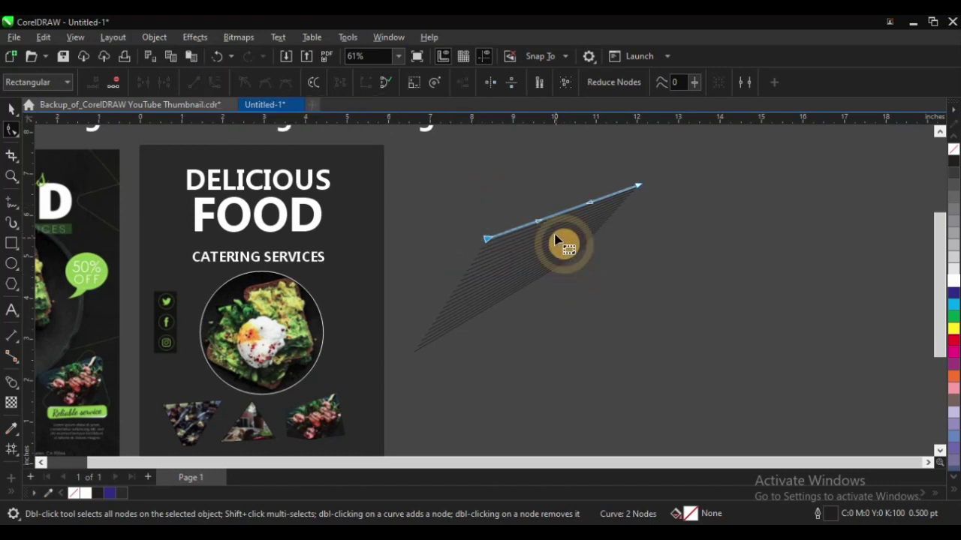
left_click_drag(542, 221, 451, 184)
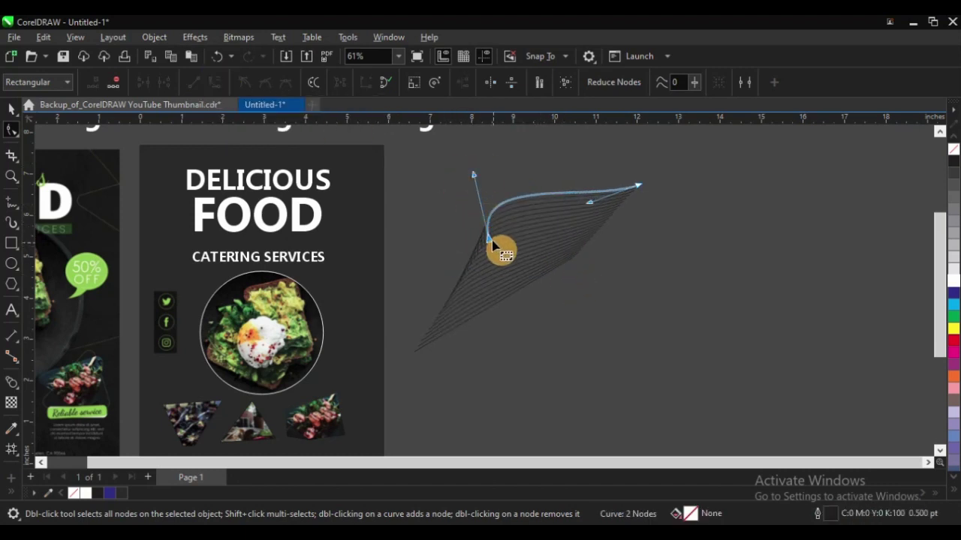
left_click_drag(488, 240, 554, 308)
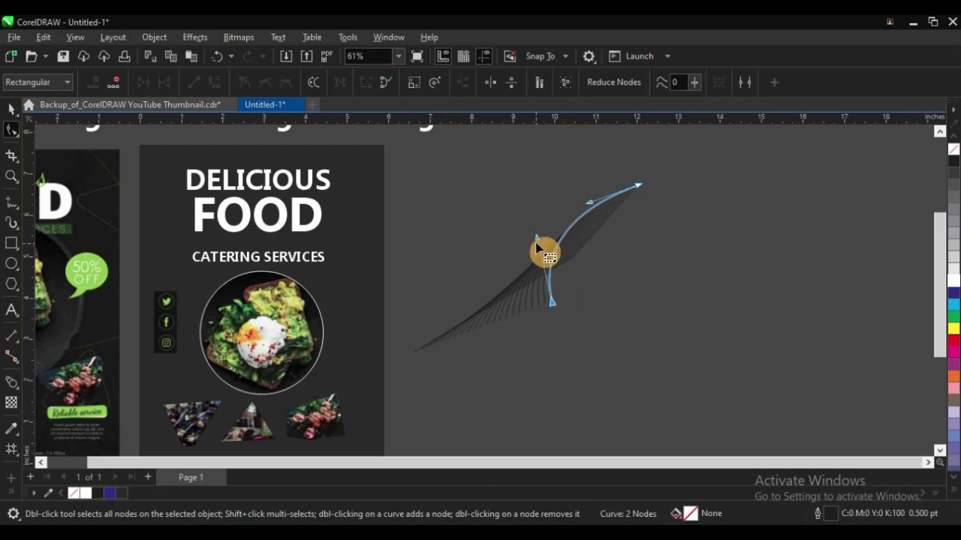
left_click_drag(537, 248, 456, 211)
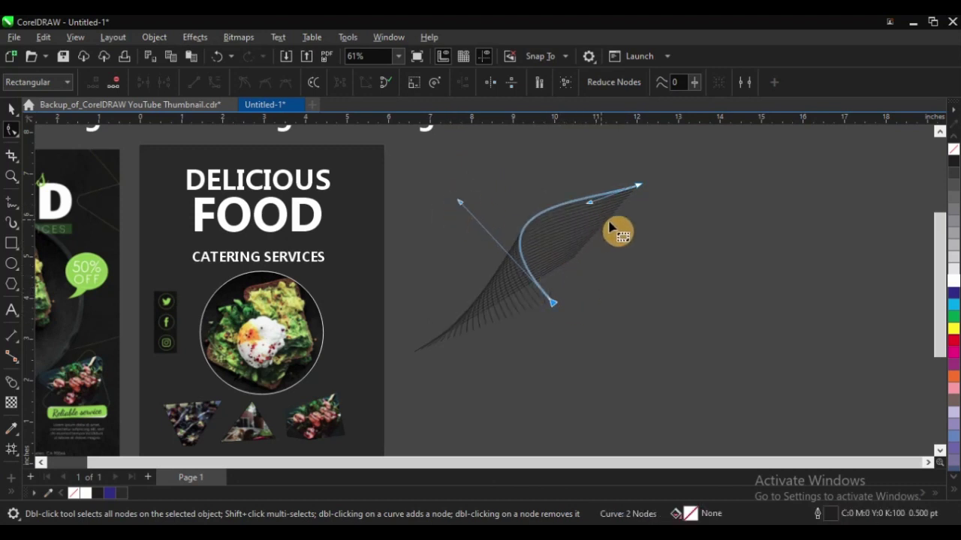
Pull the control handle at the curve's upper right end down and inward to reshape the blended lines.
left_click_drag(592, 204, 566, 287)
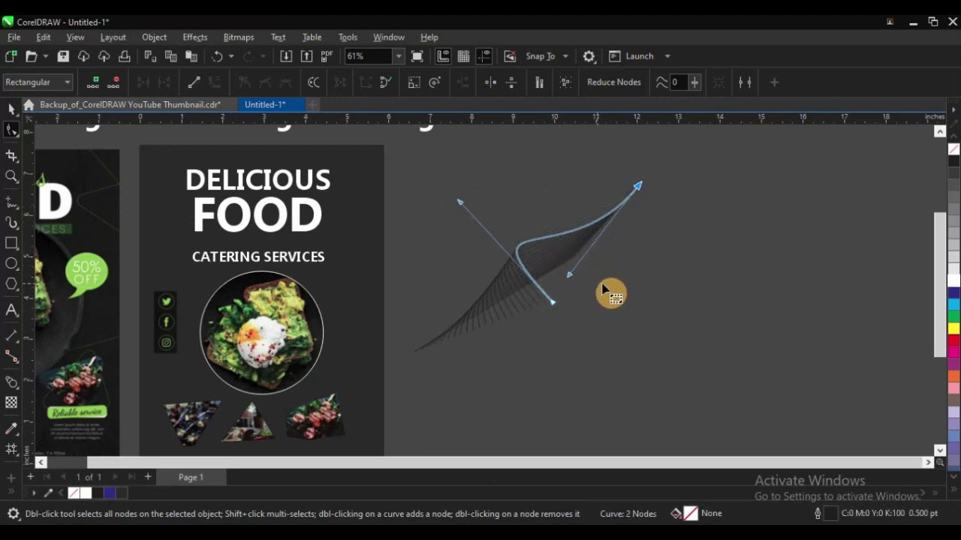
key("space")
left_click(636, 274)
scroll(636, 275, "down", 1)
key("F2")
left_click_drag(273, 174, 693, 376)
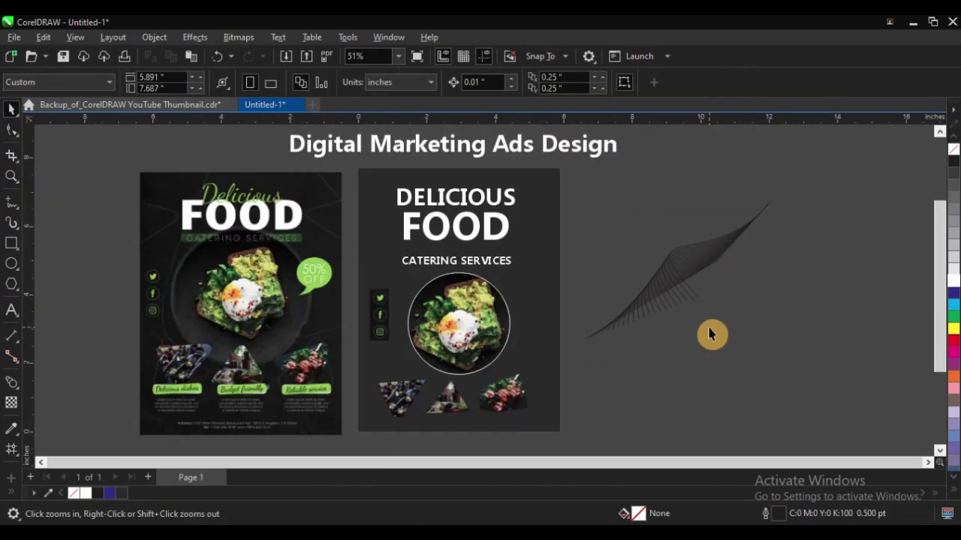
Try to colour the blended lines with the green sampled from the sample flyer's speech bubble.
key("space")
left_click(678, 270)
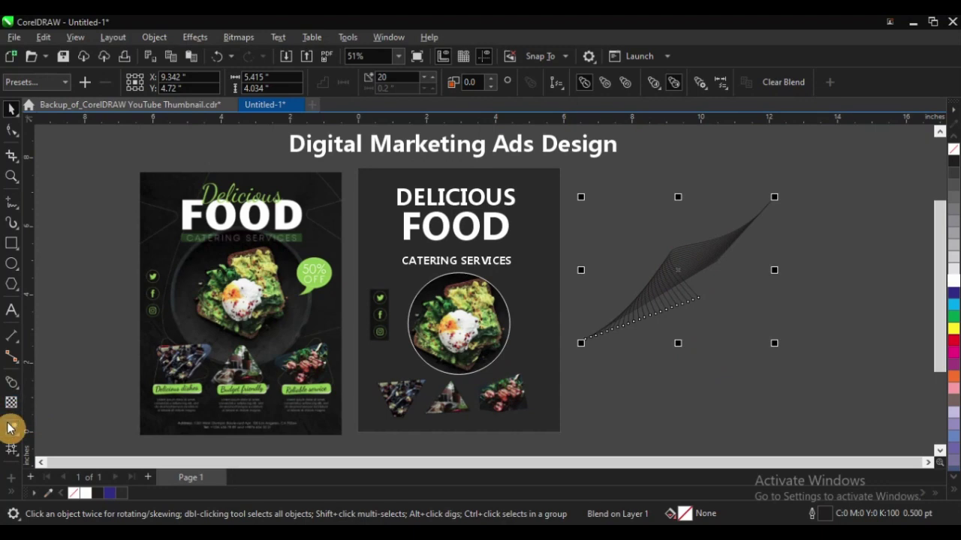
left_click(11, 429)
left_click(330, 263)
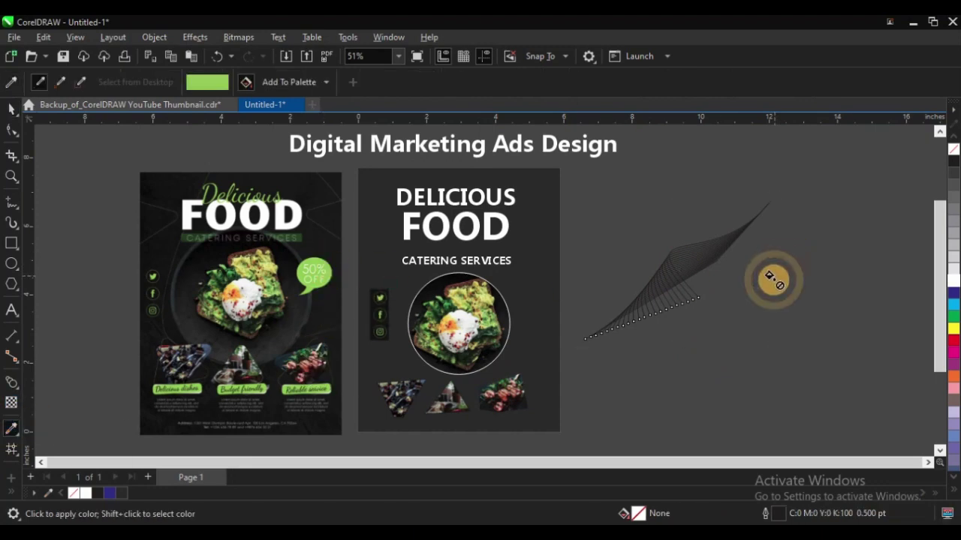
scroll(772, 278, "up", 6)
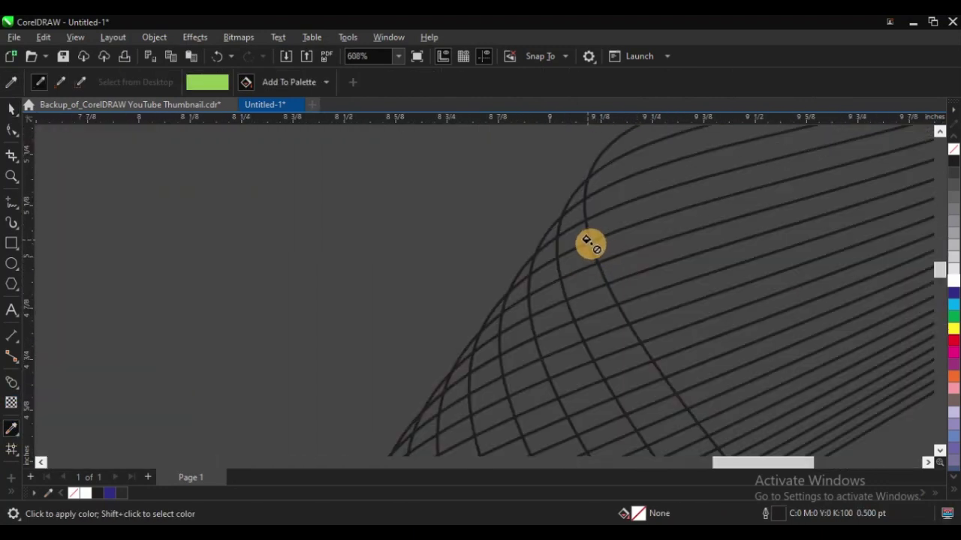
left_click(590, 244)
scroll(589, 242, "down", 10)
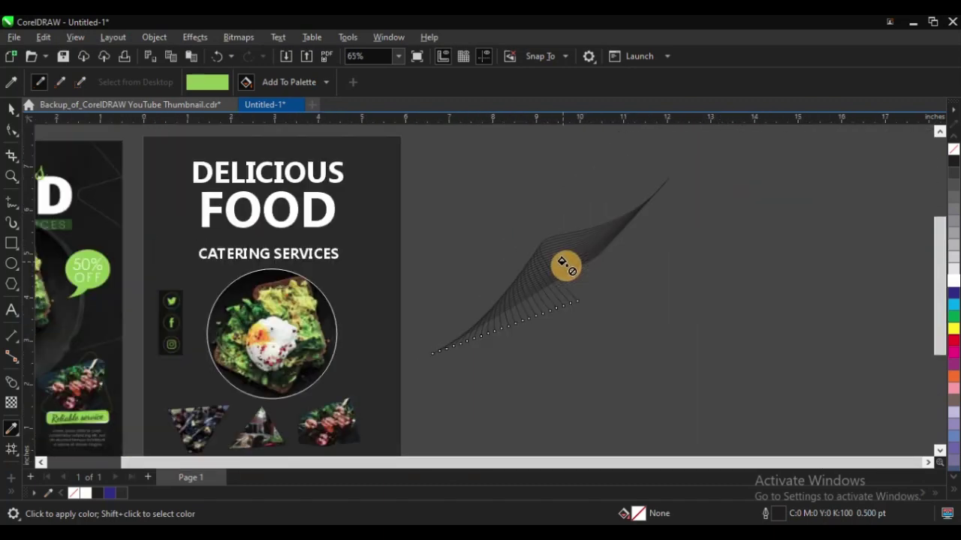
left_click(12, 109)
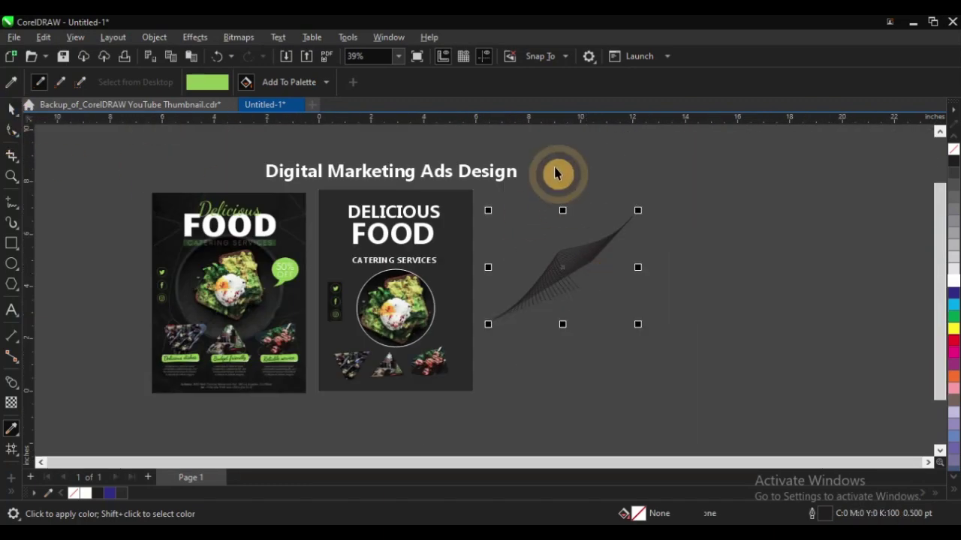
Draw a rectangle about 2.1 by 1.45 inches beside the dark page and fill it with green sampled from the sample flyer's speech bubble.
left_click(558, 173)
key("F6")
left_click_drag(492, 216, 547, 256)
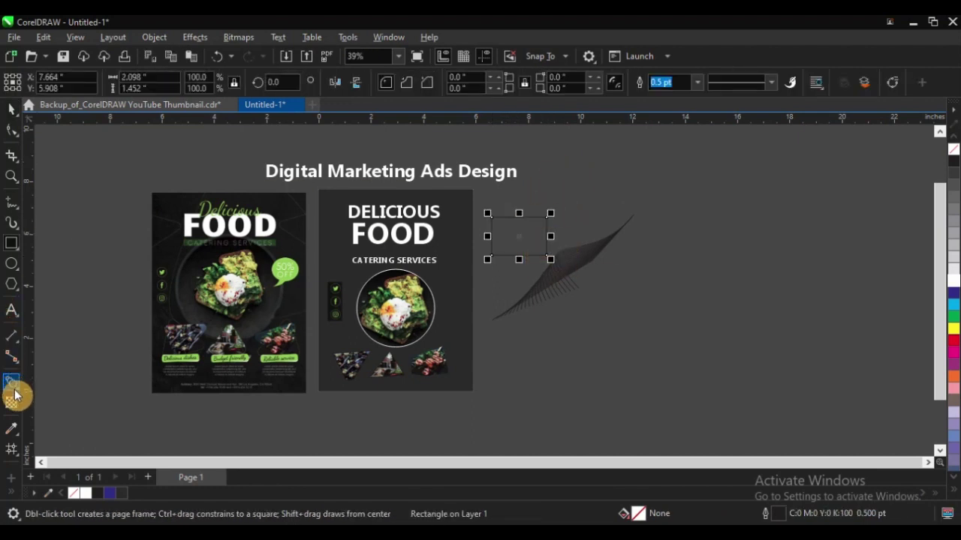
left_click(12, 429)
left_click(289, 267)
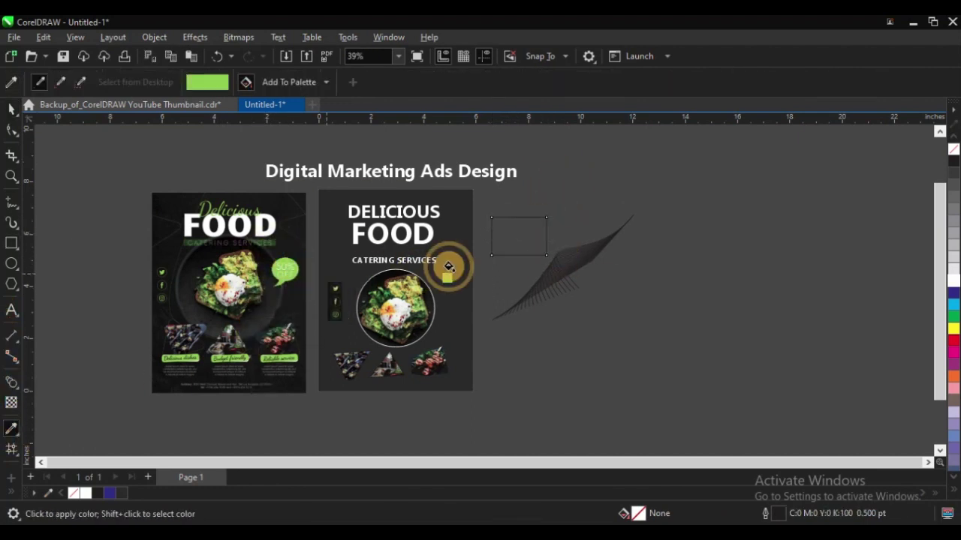
left_click(525, 233)
key("space")
Try to apply the green sampled from the rectangle to the blend's upper curve.
scroll(602, 254, "up", 5)
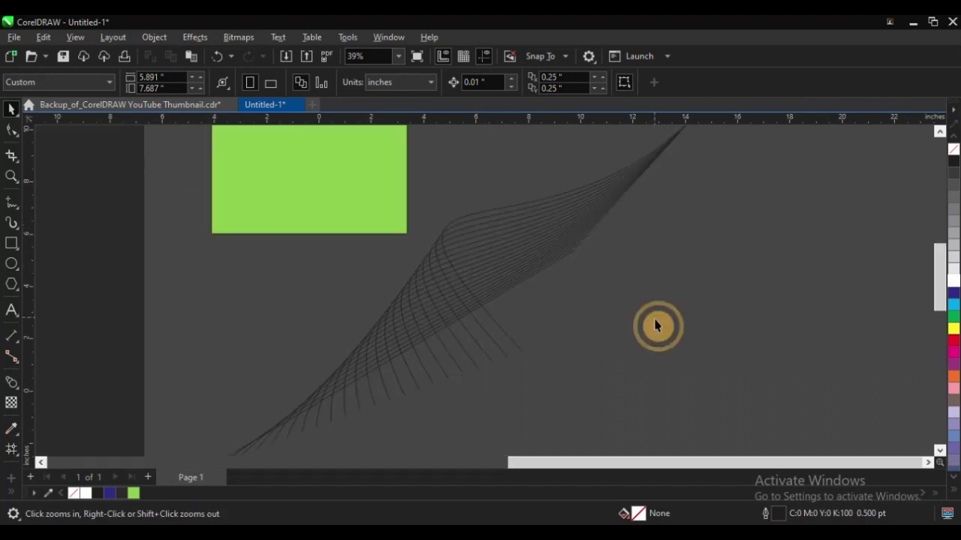
left_click_drag(589, 359, 636, 403)
left_click_drag(365, 166, 633, 380)
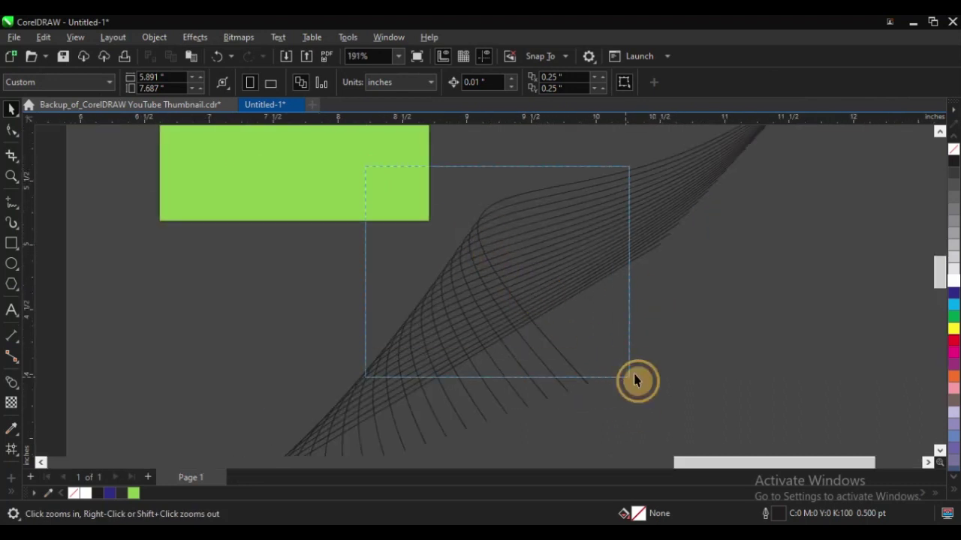
left_click(11, 429)
left_click(262, 166)
left_click(444, 219)
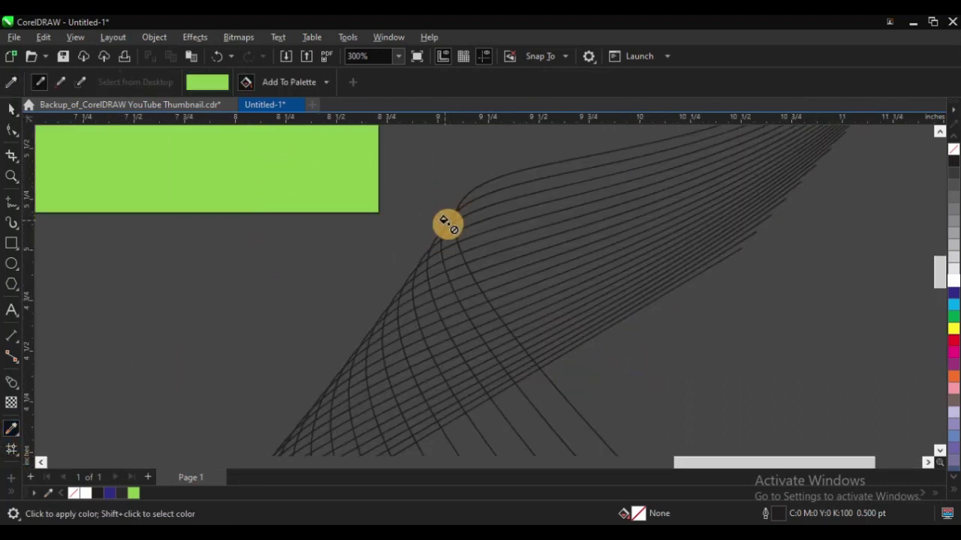
scroll(439, 247, "down", 7)
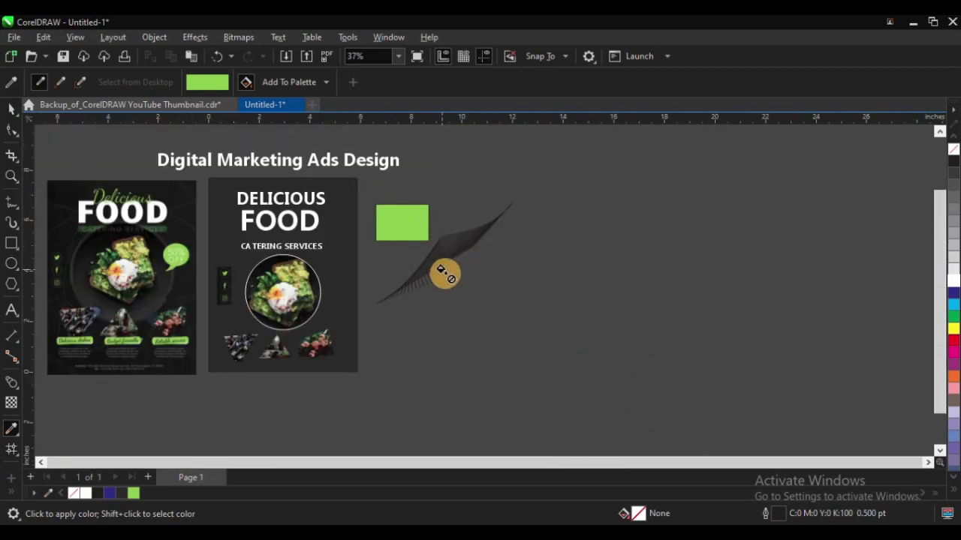
Select the whole blend and sample the green from the rectangle.
key("space")
left_click(441, 255)
key("F2")
left_click_drag(254, 173, 553, 379)
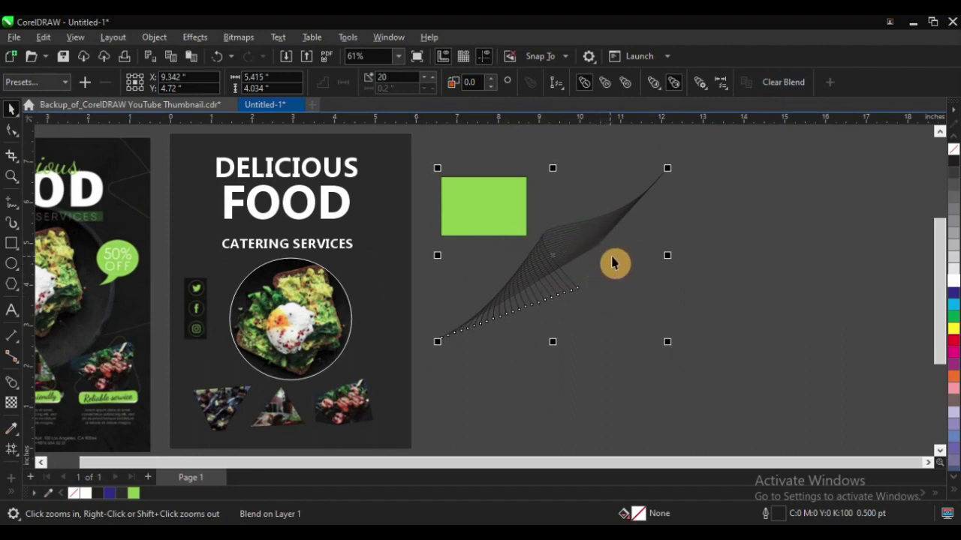
left_click(759, 216)
left_click(579, 233)
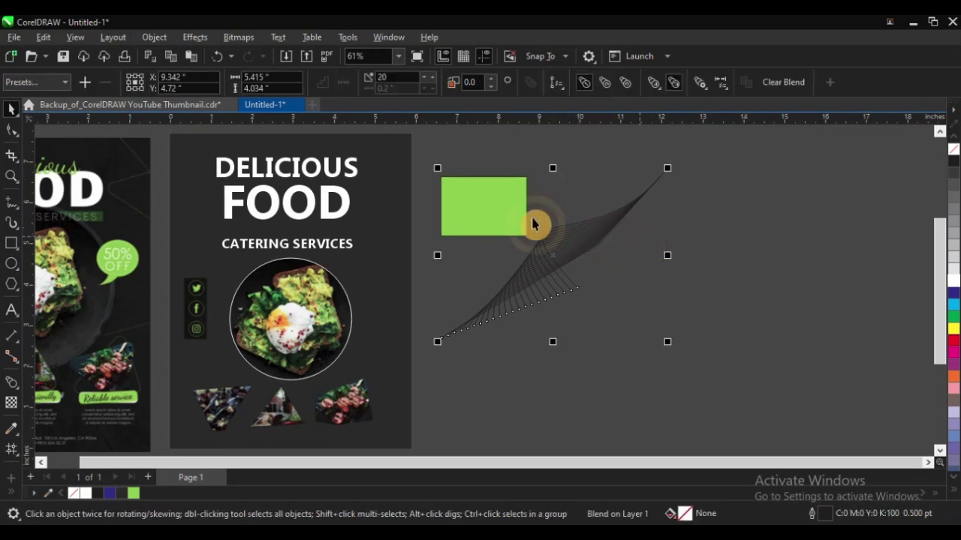
key("F2")
left_click_drag(402, 169, 641, 319)
left_click(11, 427)
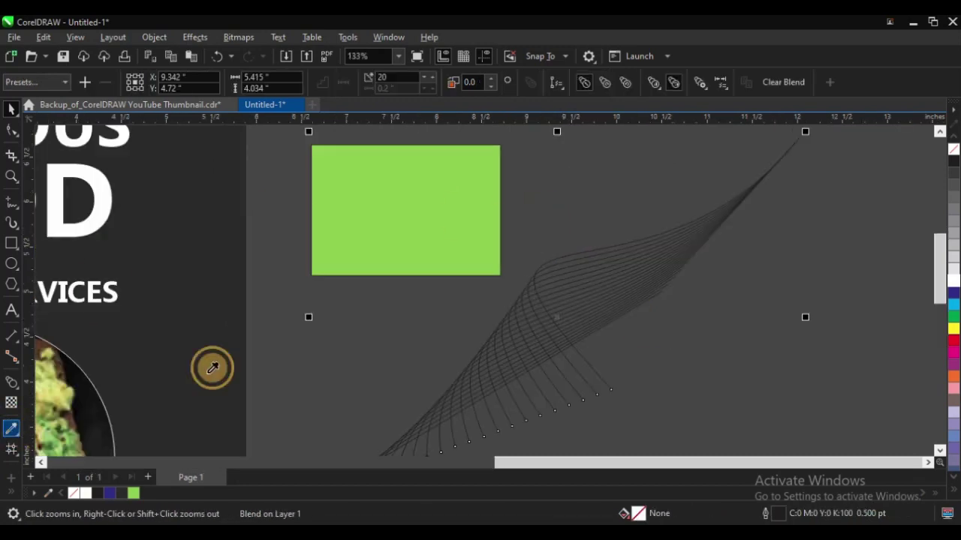
left_click(427, 199)
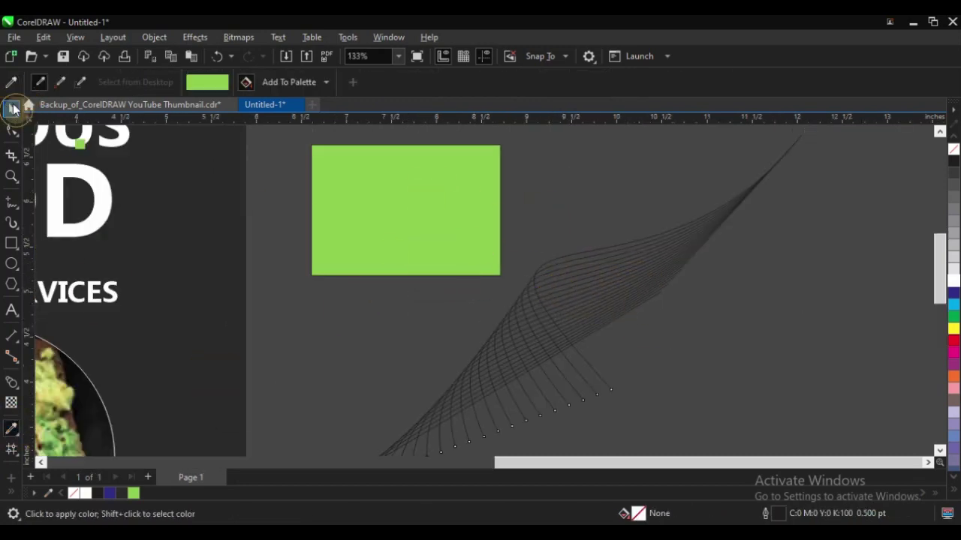
left_click(13, 109)
scroll(385, 236, "down", 2)
left_click_drag(480, 290, 590, 272)
key("ctrl+z")
Break the blend apart and group the resulting objects.
left_click(472, 300)
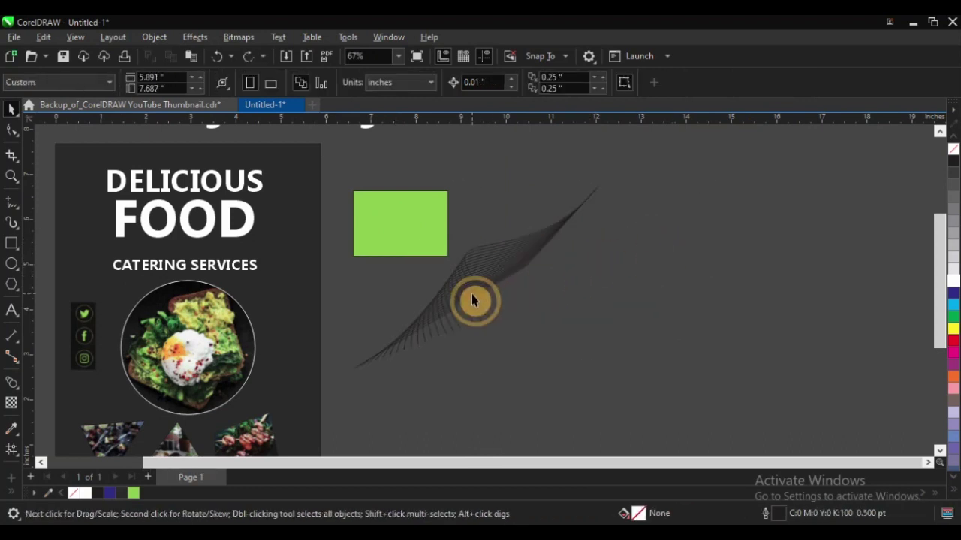
left_click(472, 300)
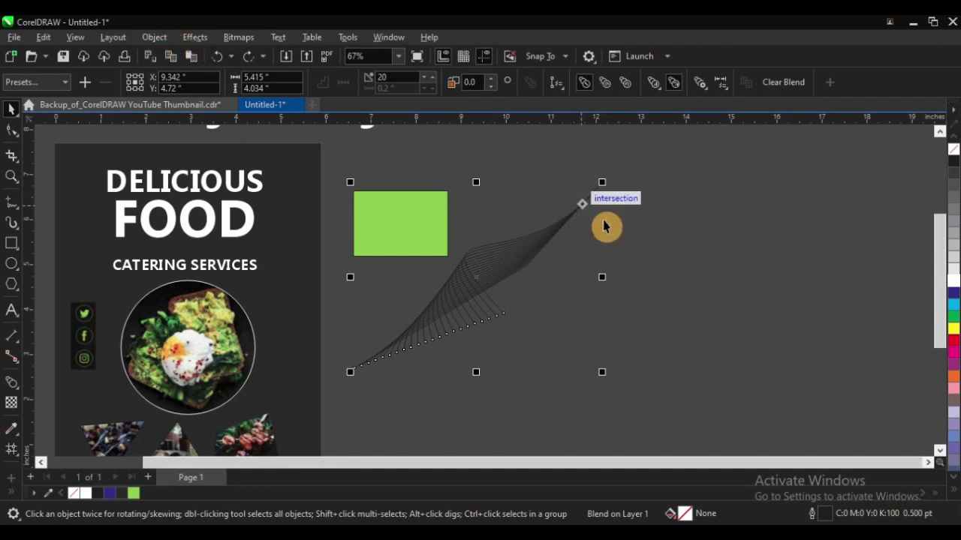
key("ctrl+k")
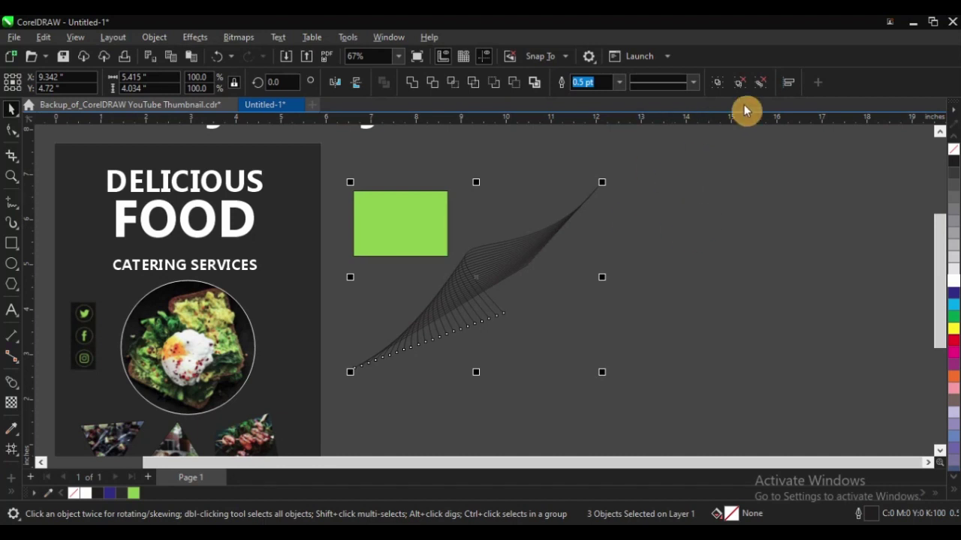
left_click(715, 84)
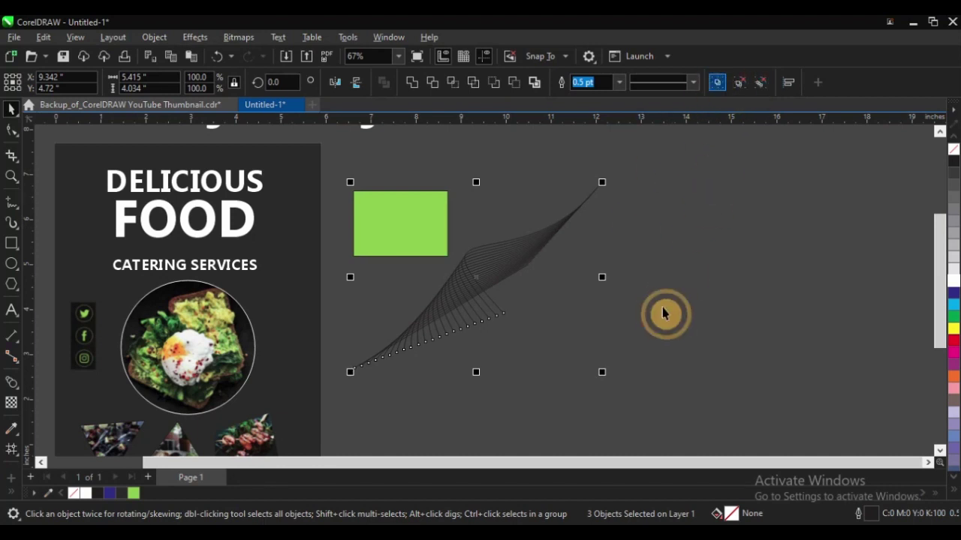
Apply the rectangle's green to the outlines of the grouped lines.
left_click(9, 433)
scroll(464, 277, "up", 5)
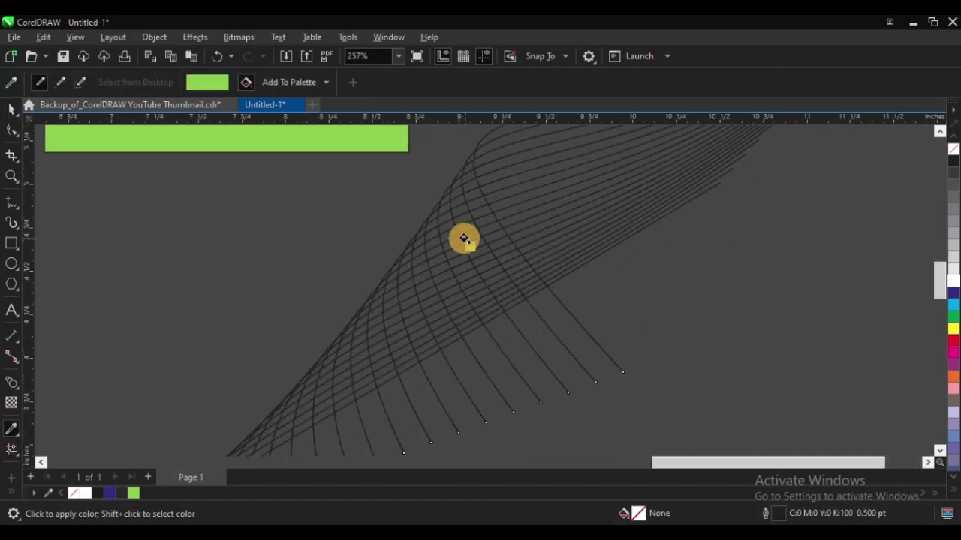
left_click(469, 221)
scroll(469, 221, "down", 4)
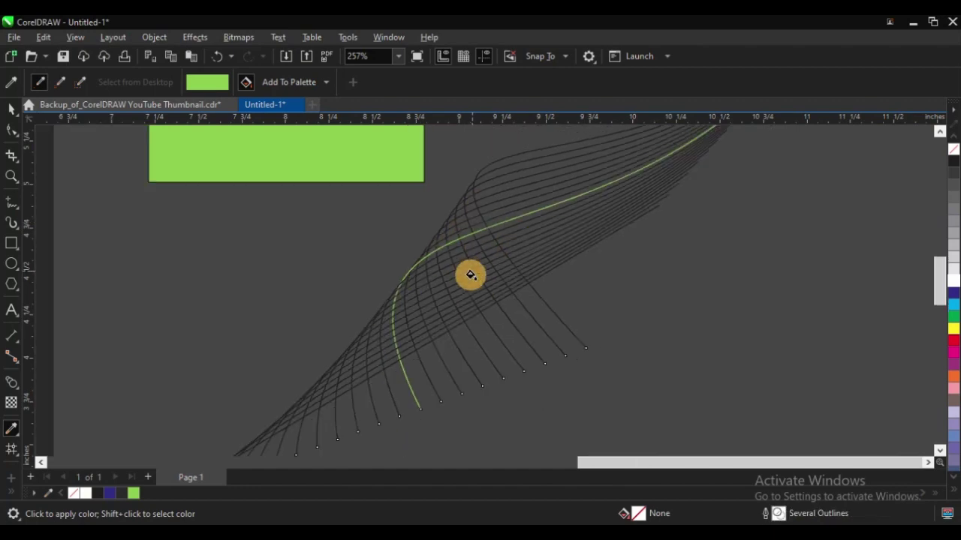
key("space")
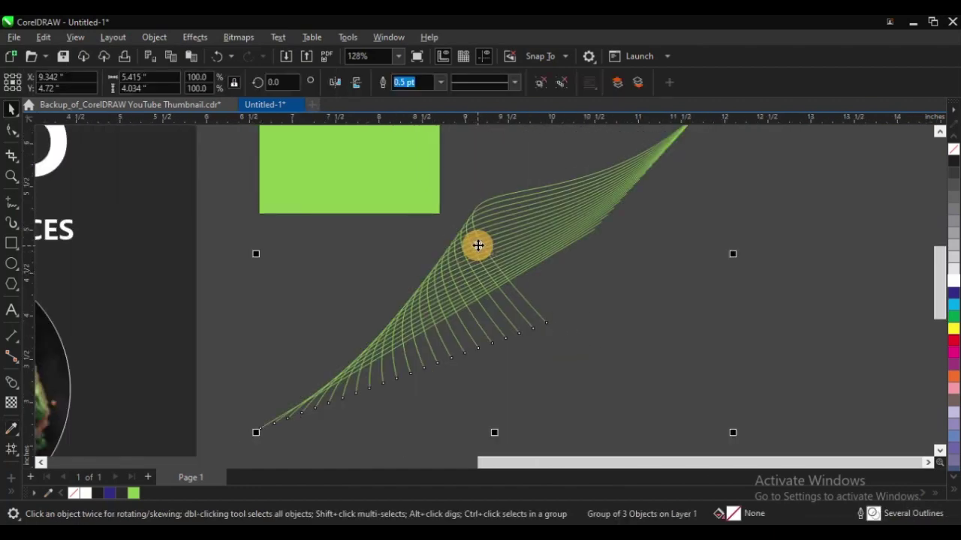
scroll(518, 257, "down", 3)
scroll(552, 256, "down", 1)
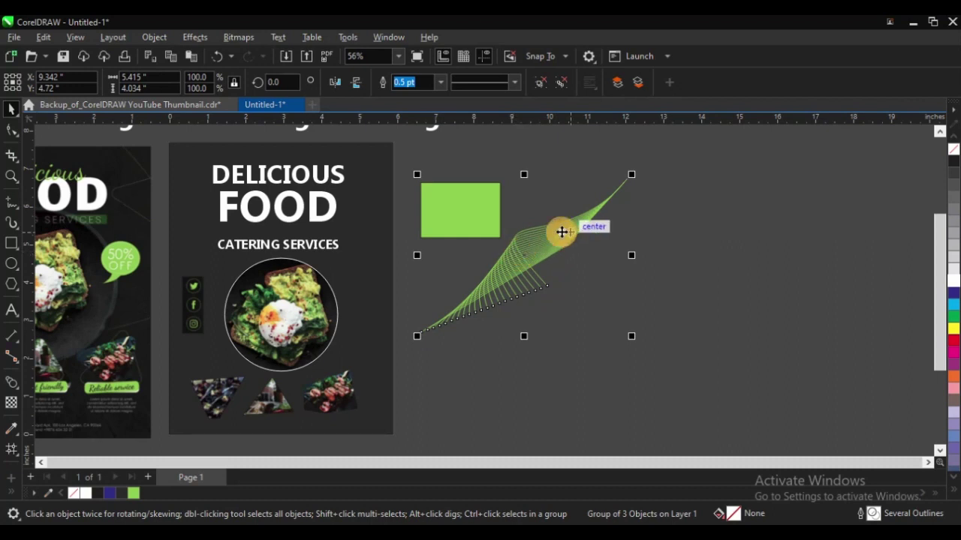
Move the green line group onto the dark page so it runs diagonally across the headline and above the food photo.
left_click(705, 215)
left_click(546, 243)
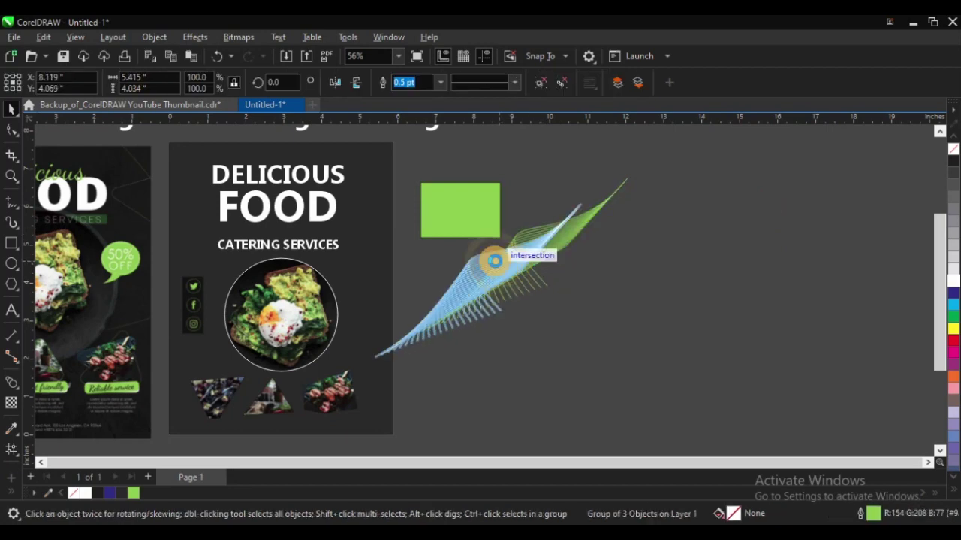
scroll(628, 278, "down", 3)
scroll(670, 288, "up", 1)
left_click_drag(670, 287, 485, 210)
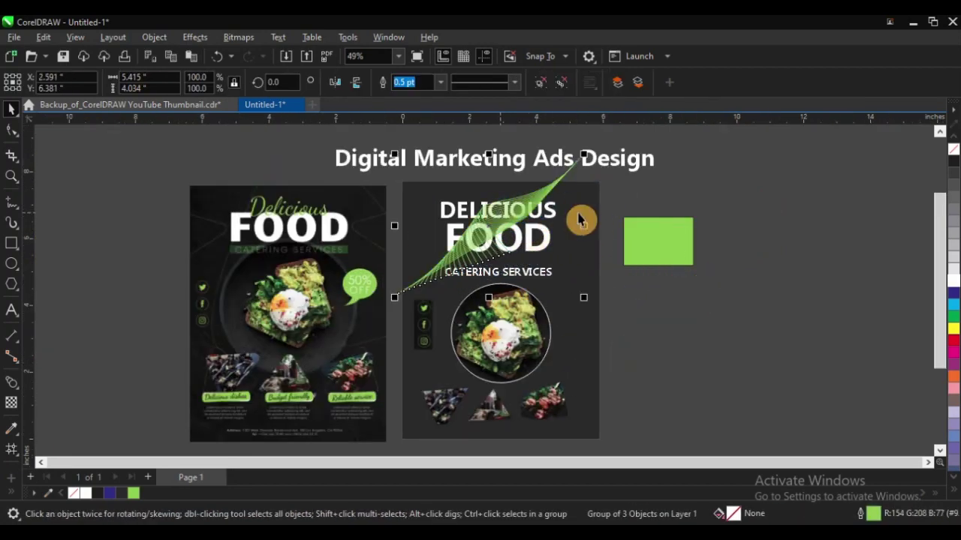
left_click(708, 187)
scroll(460, 230, "down", 2)
key("z")
left_click_drag(298, 173, 682, 365)
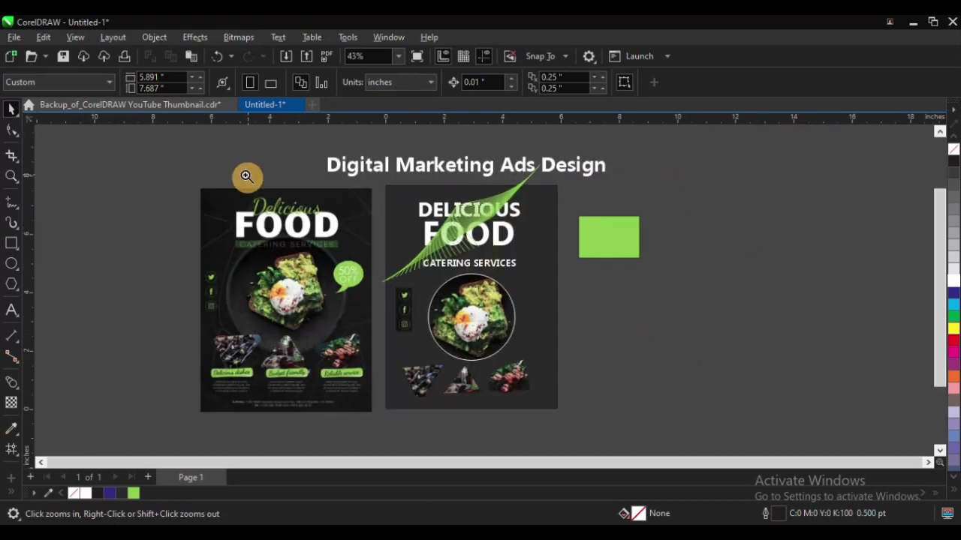
left_click_drag(247, 177, 670, 409)
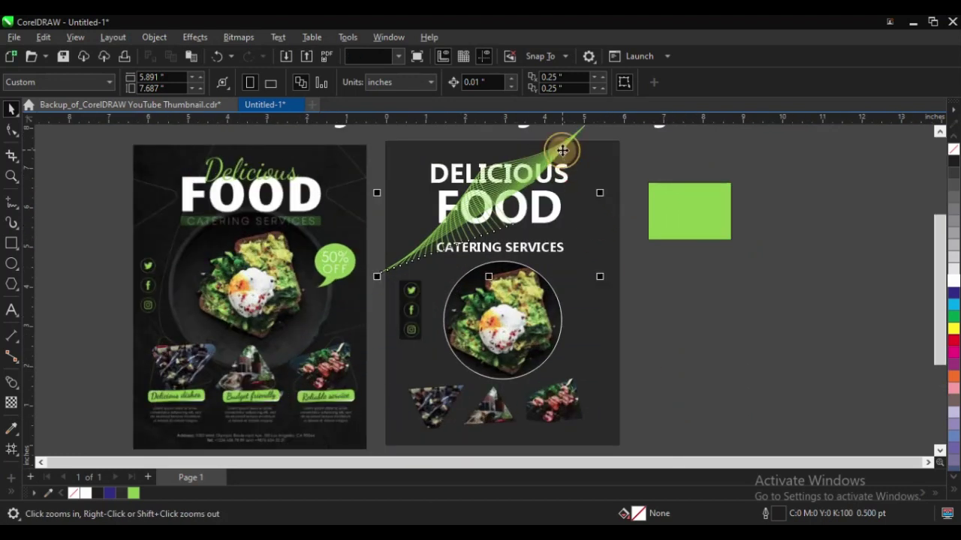
left_click_drag(562, 151, 563, 196)
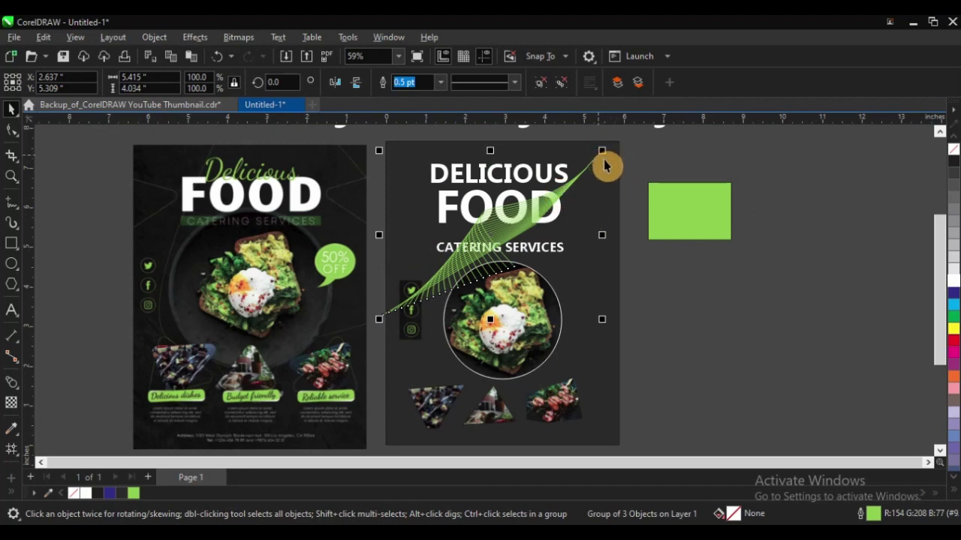
key("F10")
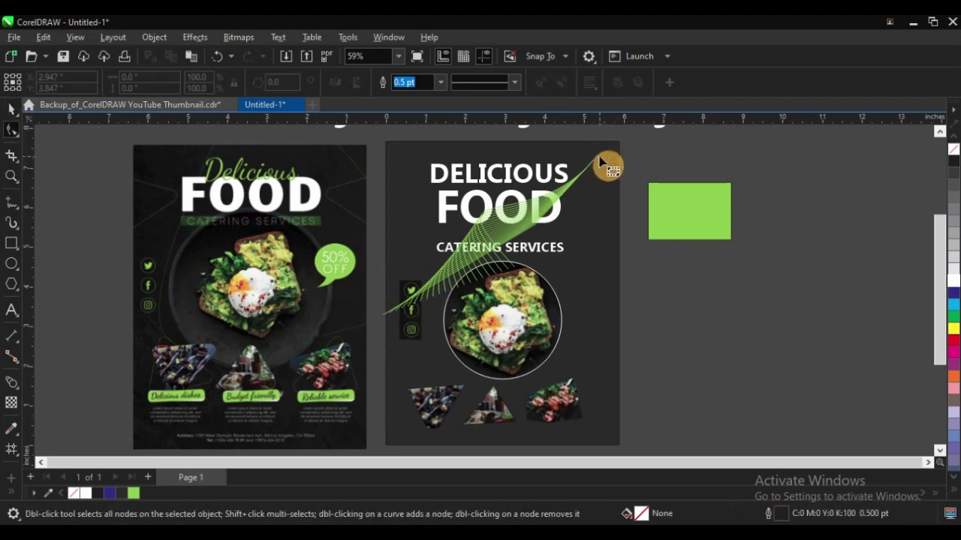
key("space")
left_click(590, 172)
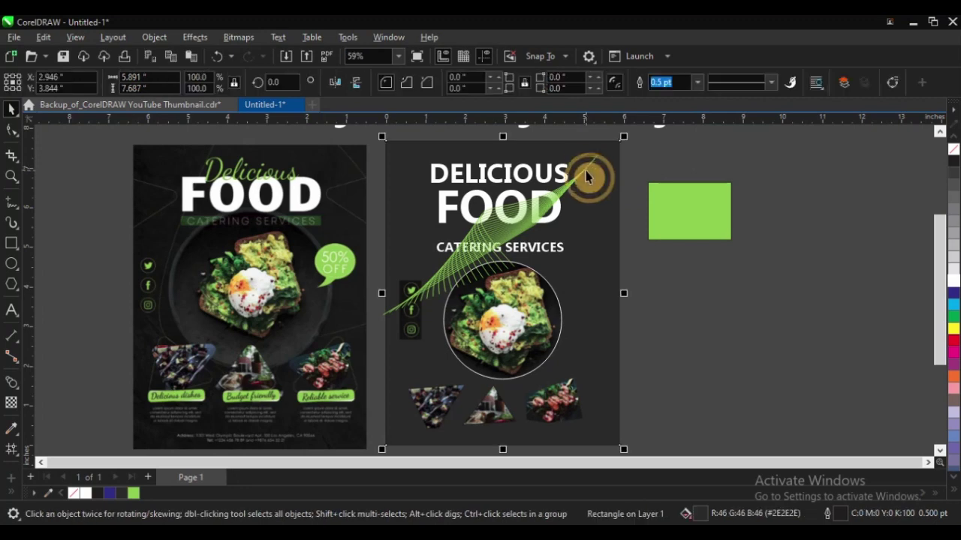
left_click(631, 194)
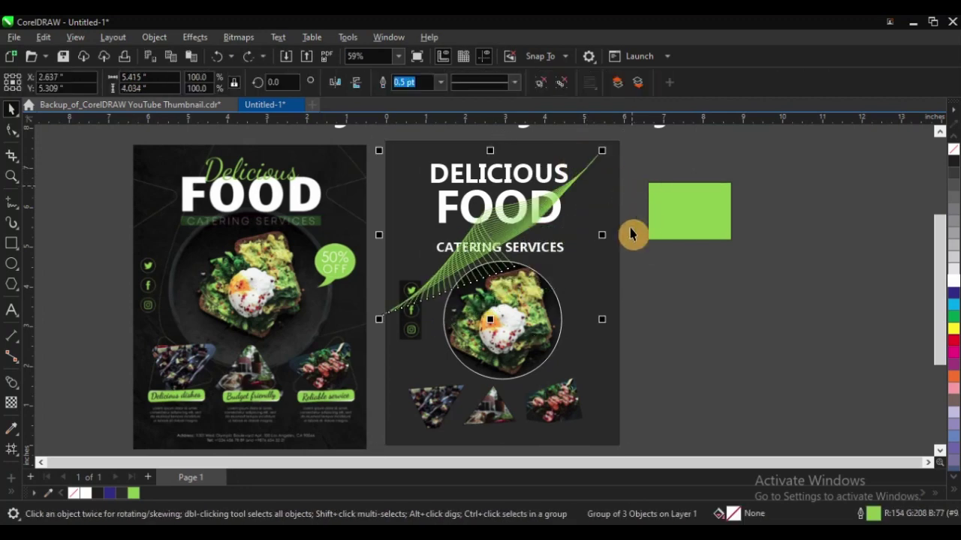
Stretch the green line group horizontally to about 5.96 inches wide and move it up across the page's headline.
left_click_drag(607, 237, 628, 236)
left_click(702, 338)
key("F3")
key("F2")
left_click_drag(256, 176, 715, 387)
key("F2")
left_click_drag(194, 159, 768, 423)
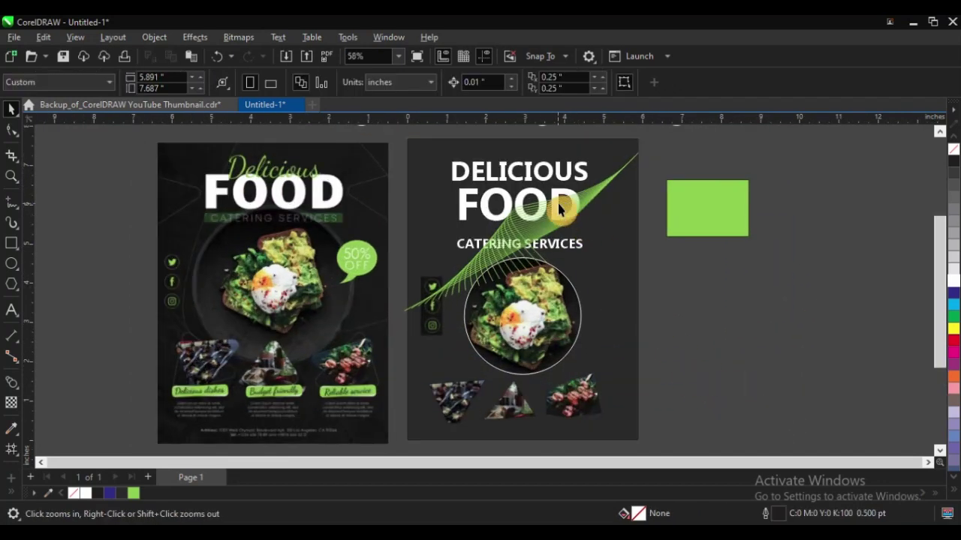
left_click_drag(584, 198, 574, 168)
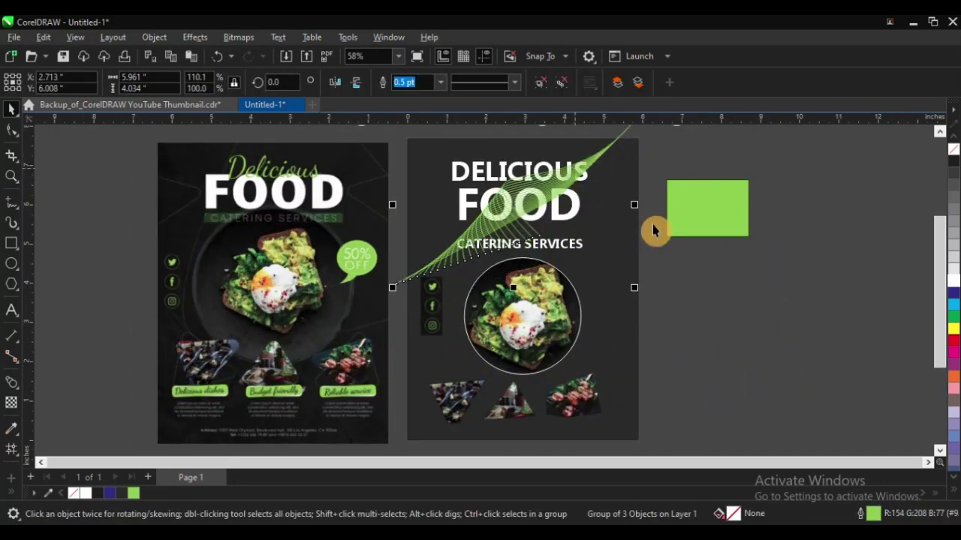
Place the green line group behind the white headline text, with the dark page background rectangle at the very back.
key("shift+Page_Down")
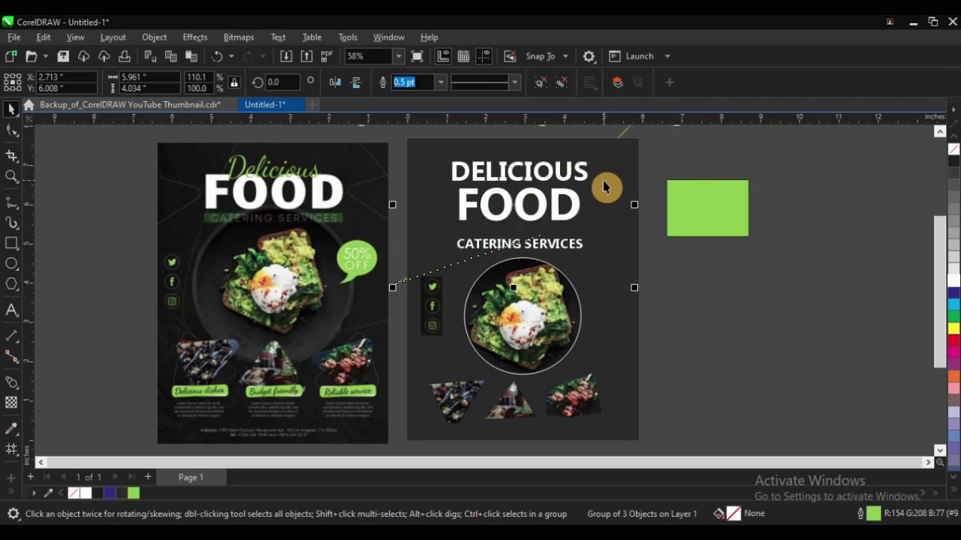
left_click(715, 167)
left_click(632, 158)
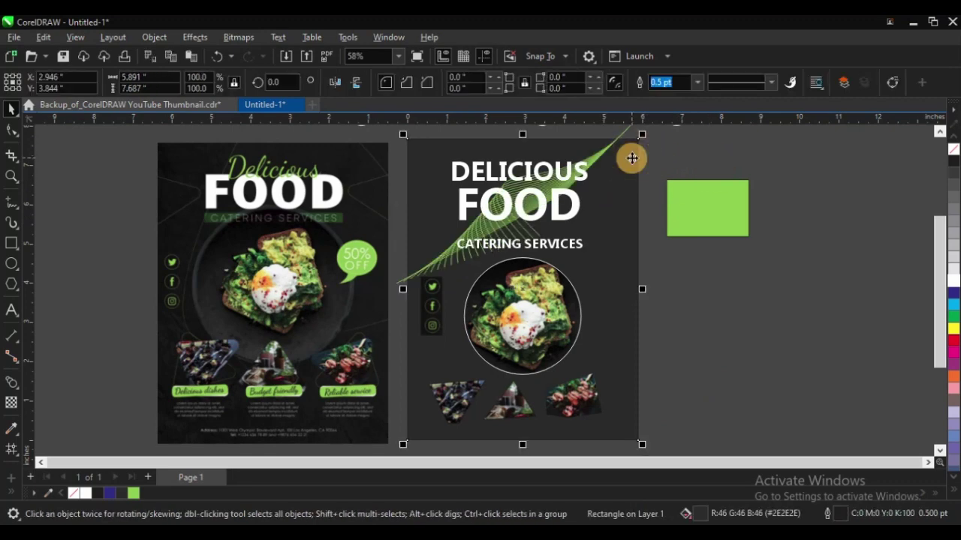
left_click(701, 155)
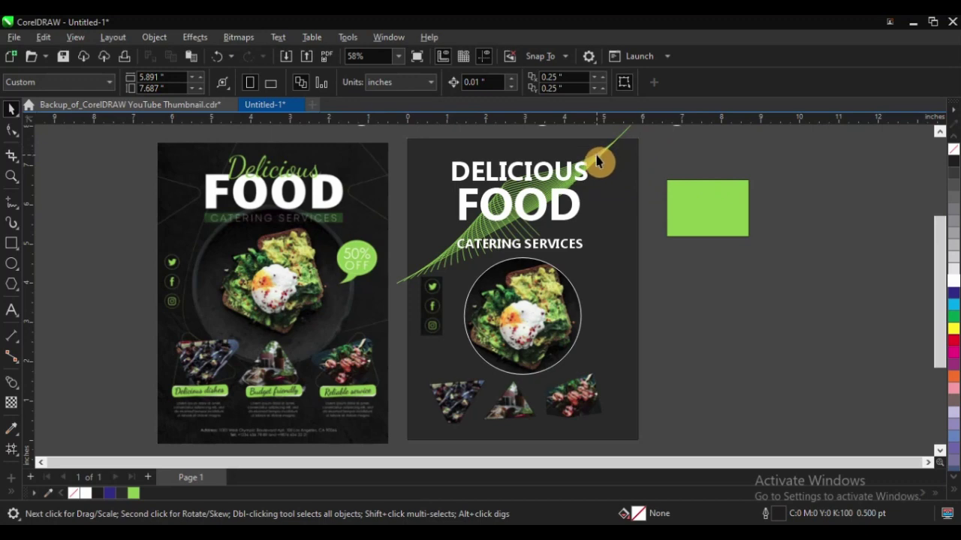
Apply a fountain transparency to the green line group, running from the DELICIOUS headline down to the CATERING SERVICES text.
left_click(596, 161)
scroll(384, 217, "down", 2)
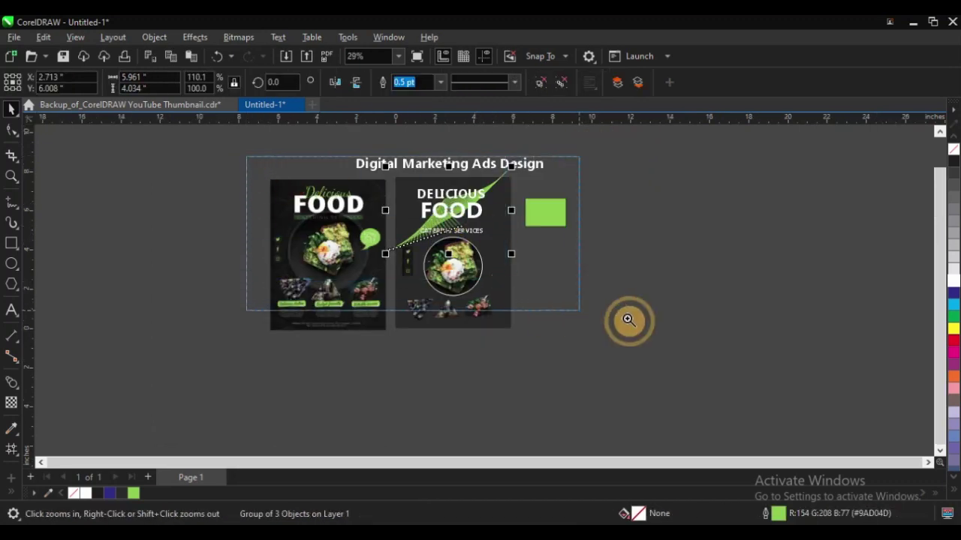
left_click(628, 320)
scroll(886, 422, "up", 1)
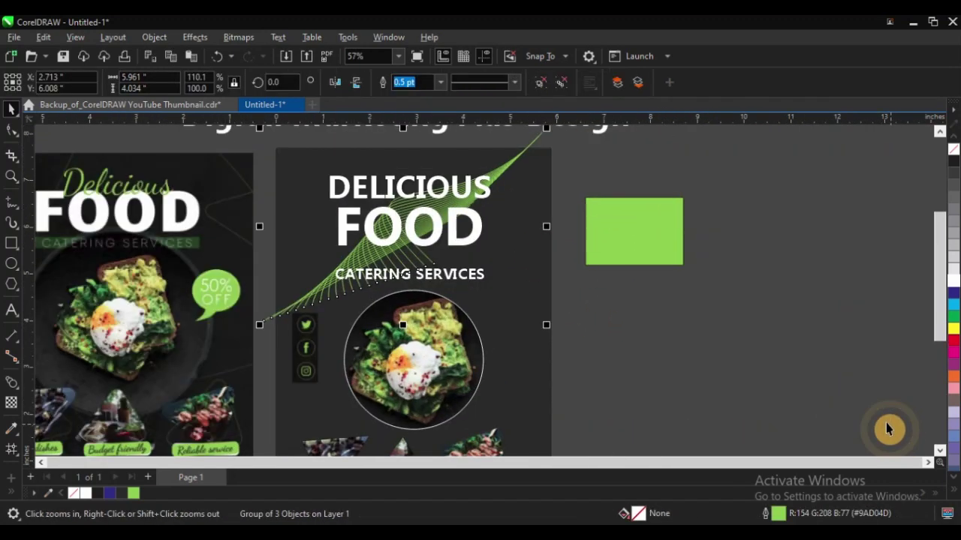
left_click(11, 403)
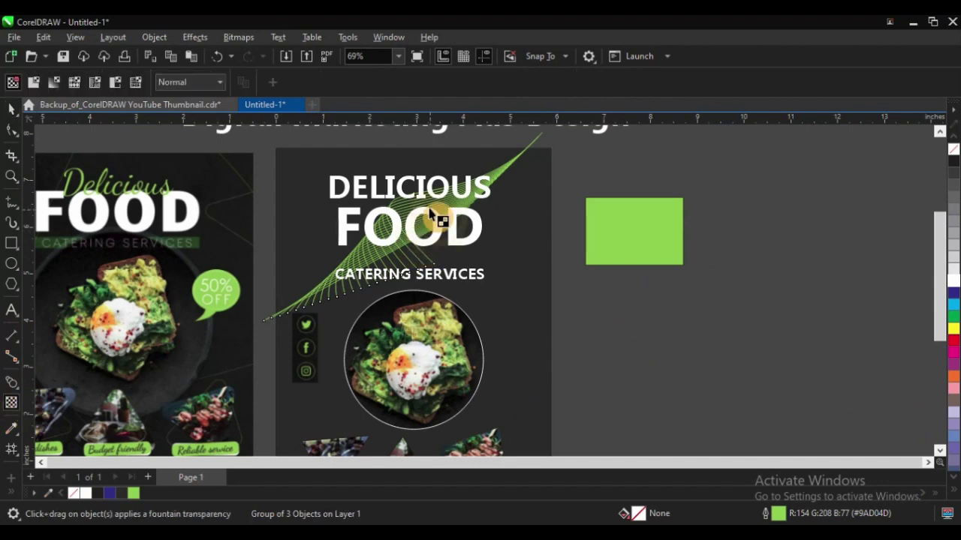
left_click_drag(452, 162, 396, 224)
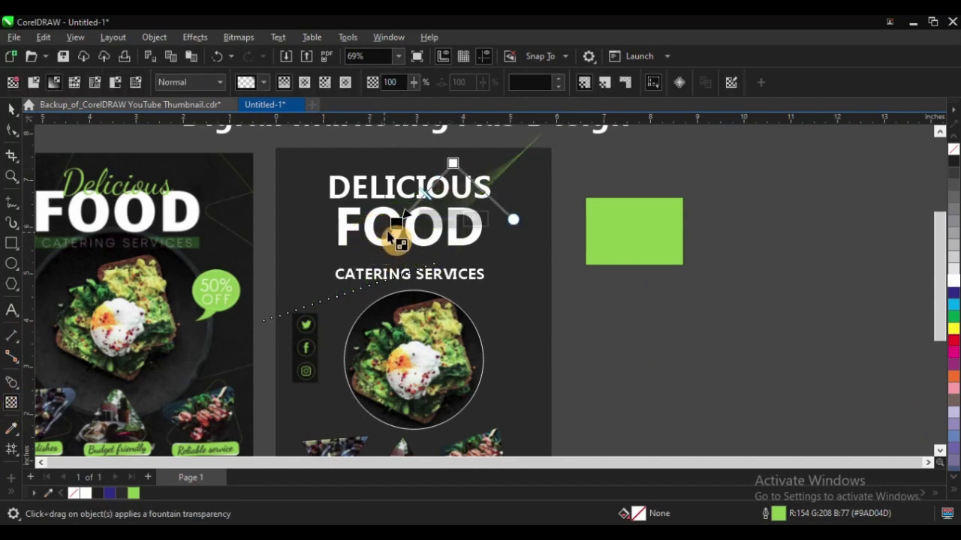
left_click_drag(533, 176, 371, 256)
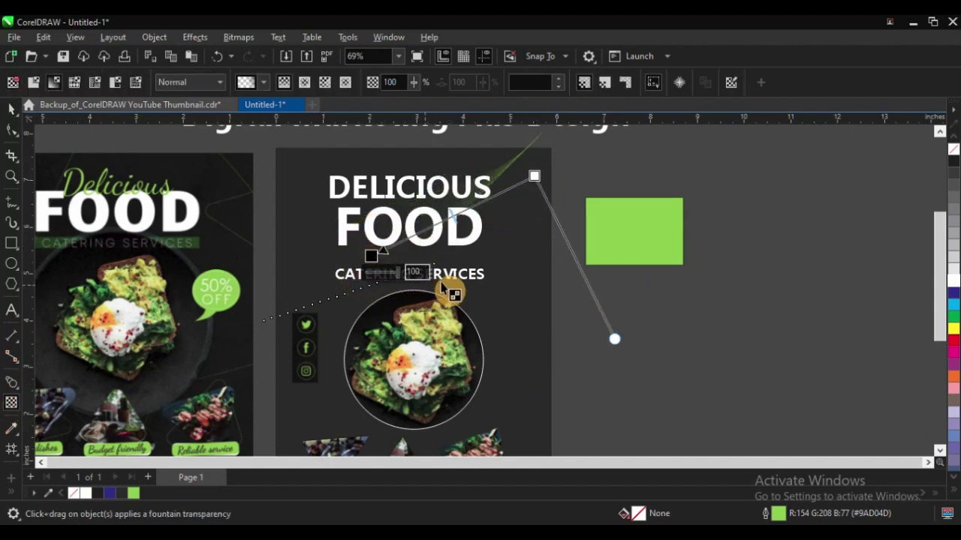
left_click_drag(380, 181, 441, 274)
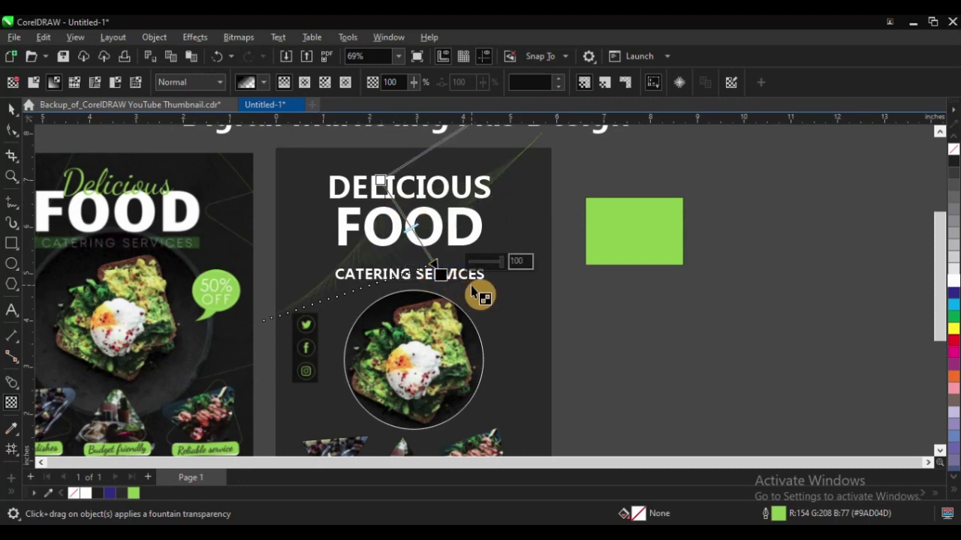
scroll(548, 229, "down", 2)
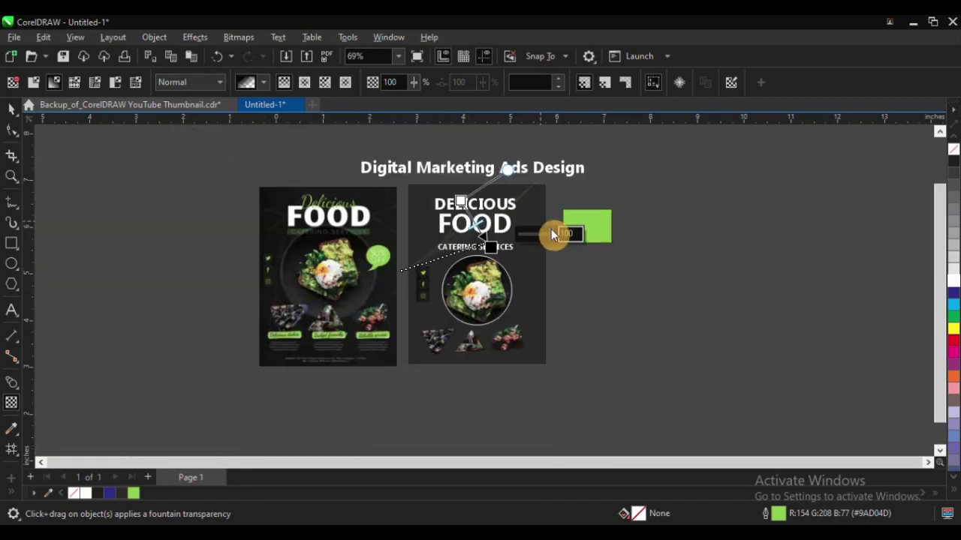
key("z")
left_click_drag(196, 167, 615, 319)
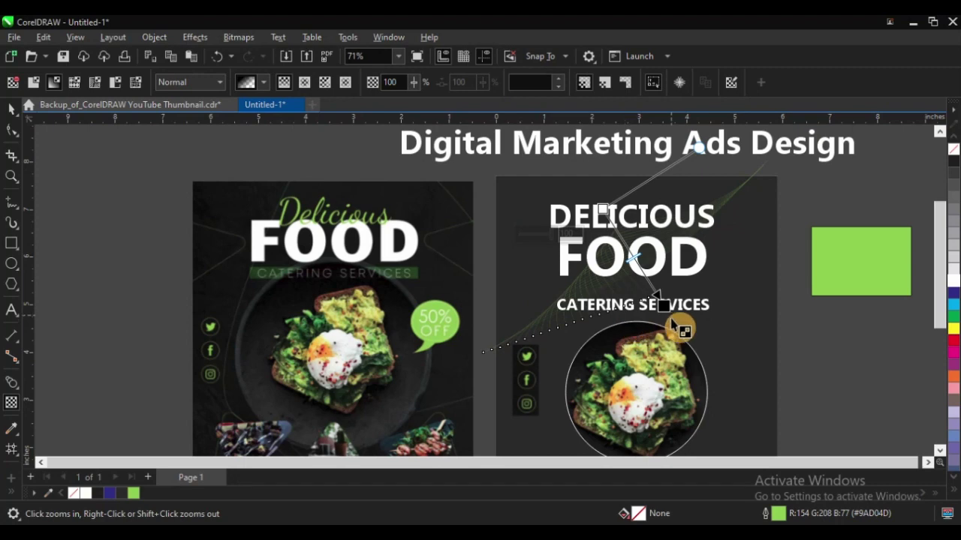
left_click(10, 112)
left_click(168, 207)
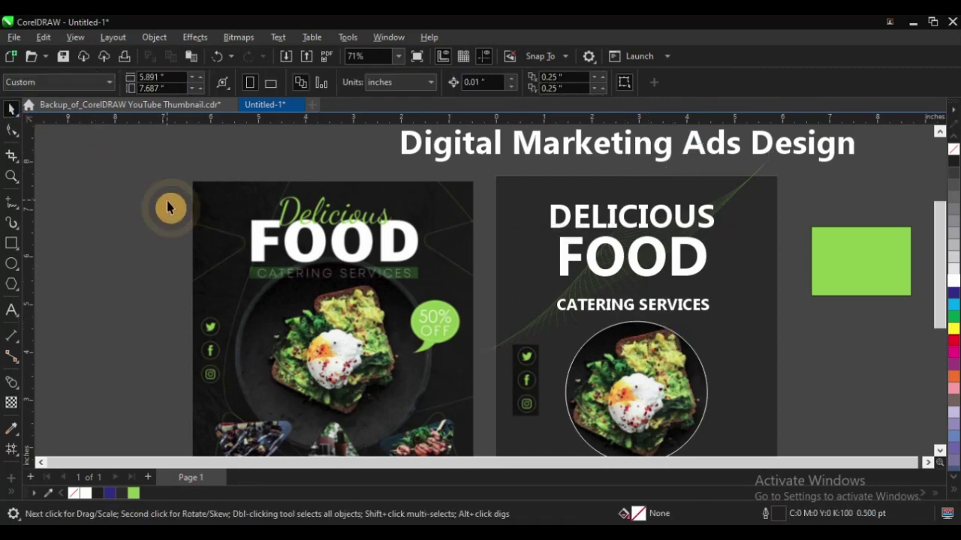
Sample the spare rectangle's green and apply it to the DELICIOUS headline.
scroll(174, 202, "down", 1)
key("F2")
left_click_drag(129, 165, 587, 343)
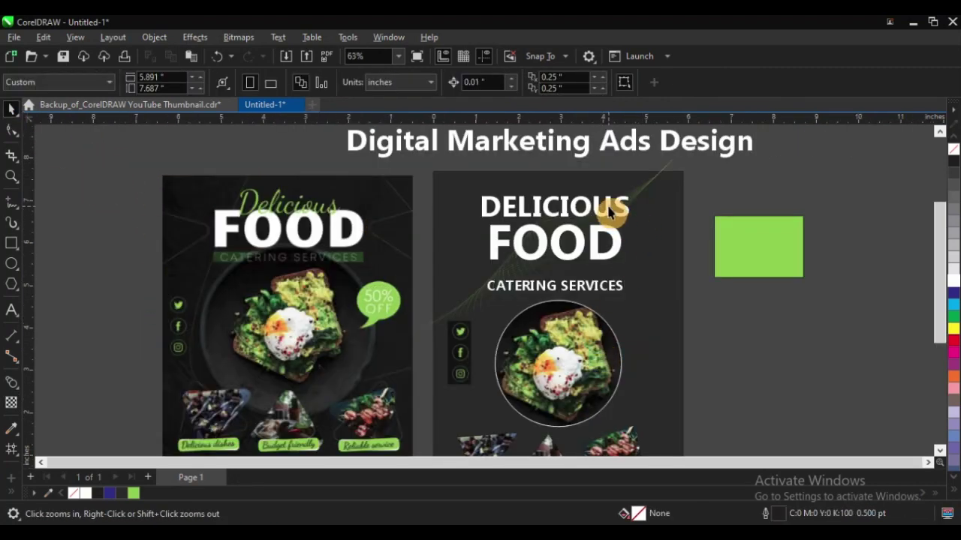
left_click(12, 428)
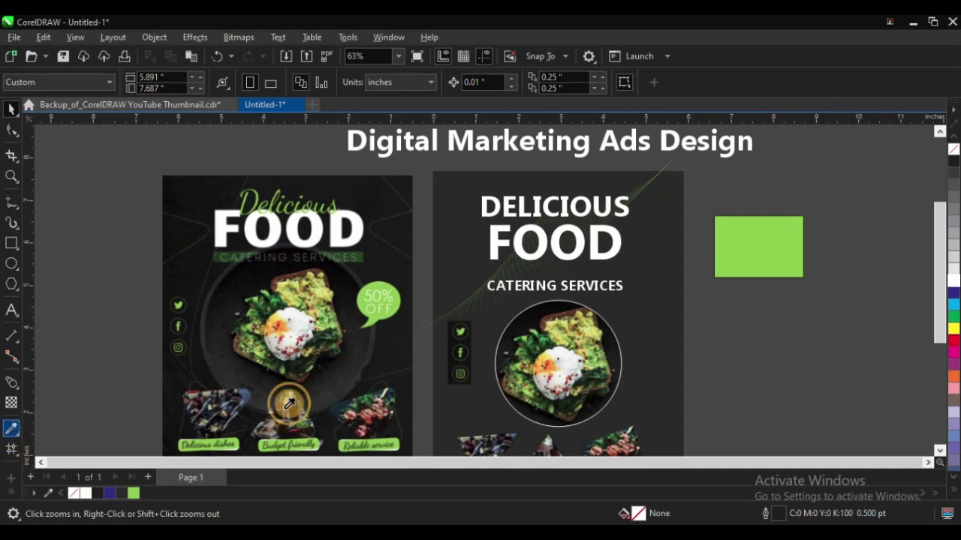
left_click(767, 251)
left_click_drag(443, 172, 650, 272)
left_click(347, 213)
key("F3")
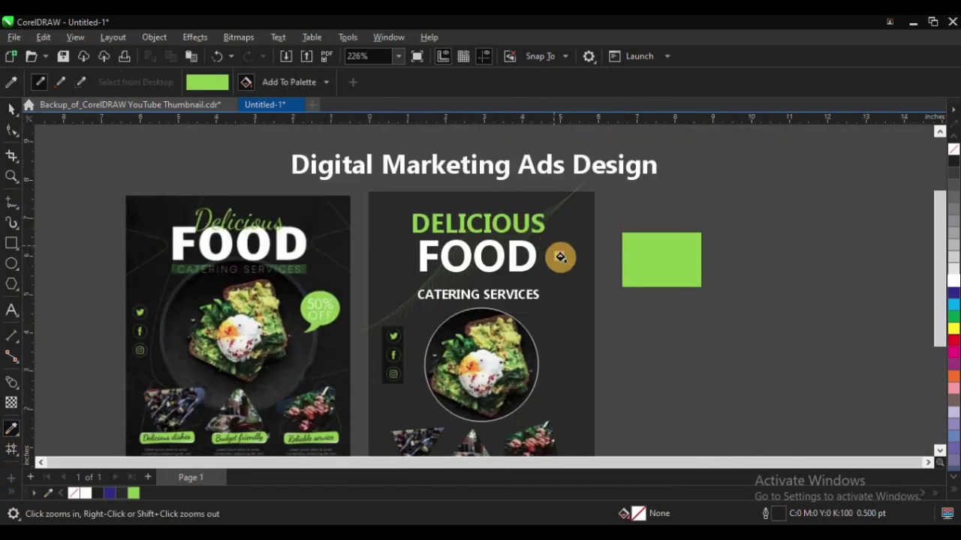
key("space")
Draw a rectangle about 5.89 by 2.11 inches across the full width of the flyer's lower part, over the three small food photos.
scroll(466, 214, "down", 1)
key("F2")
left_click_drag(197, 189, 717, 406)
key("F2")
left_click_drag(191, 144, 789, 412)
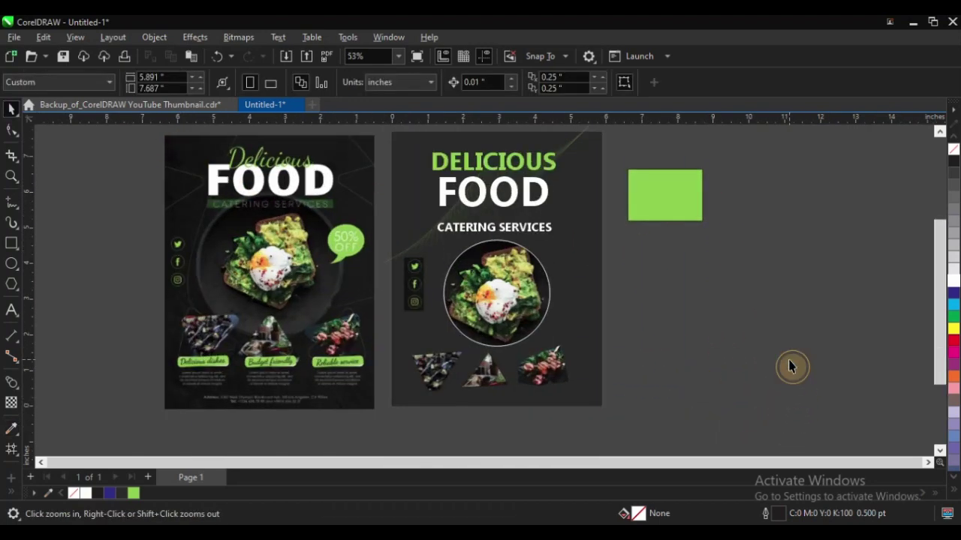
key("space")
key("F6")
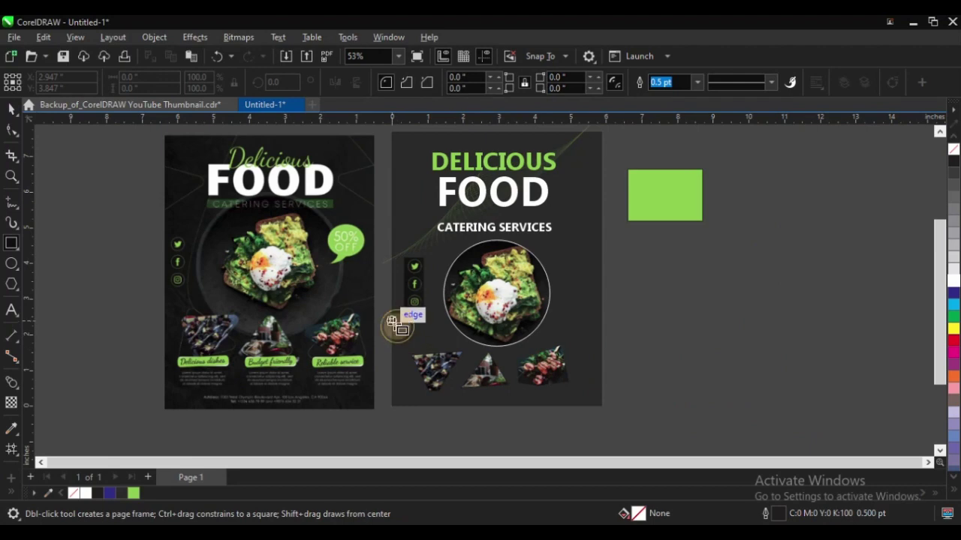
mouse_move(389, 319)
left_mouse_down()
mouse_move(548, 393)
mouse_move(605, 400)
left_mouse_up()
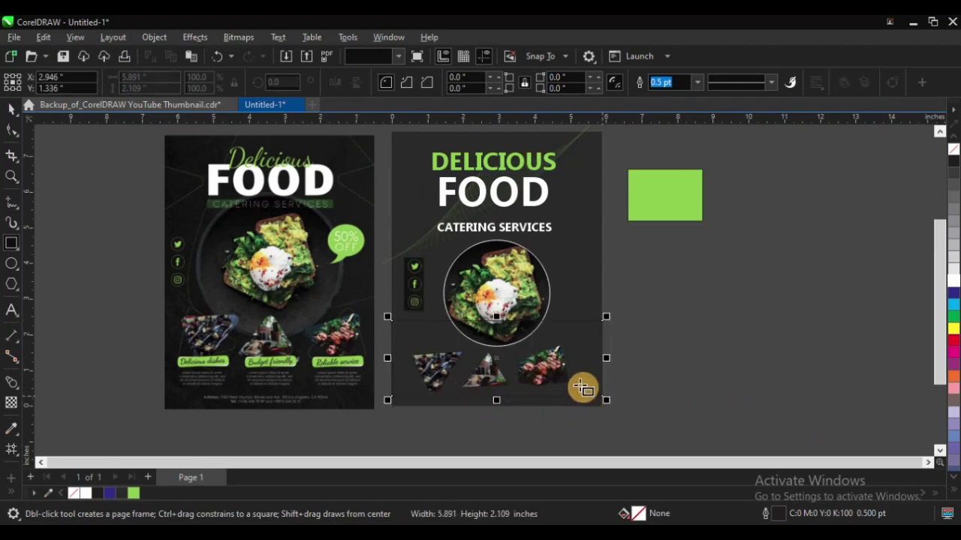
key("space")
Fill the lower rectangle with the green sampled from the spare rectangle.
key("z")
left_click_drag(207, 262, 776, 450)
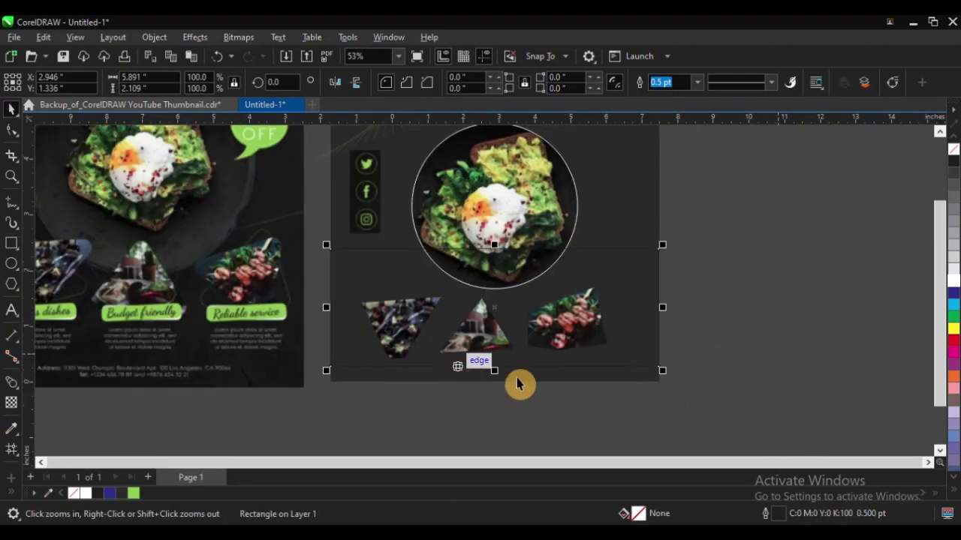
right_click(517, 384)
left_click_drag(215, 176, 700, 409)
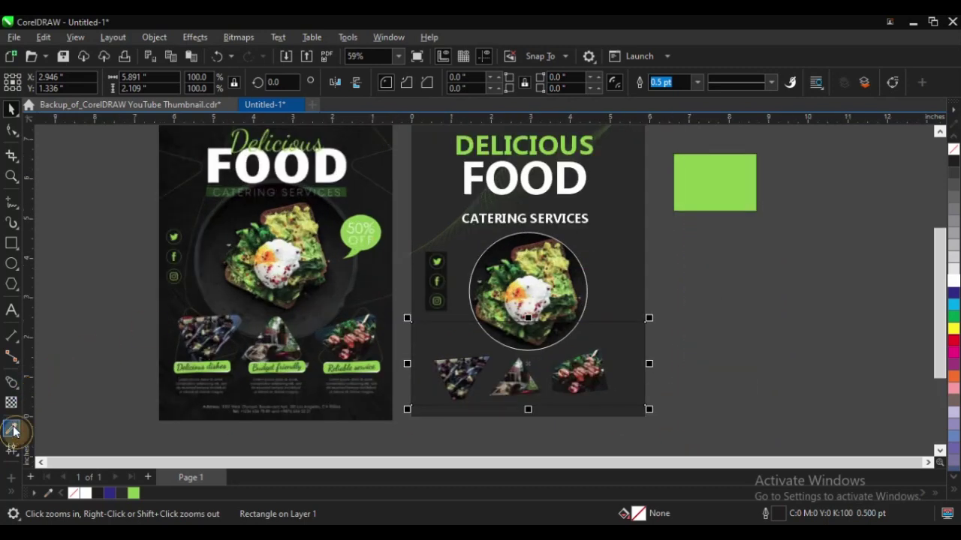
left_click(12, 430)
left_click(728, 162)
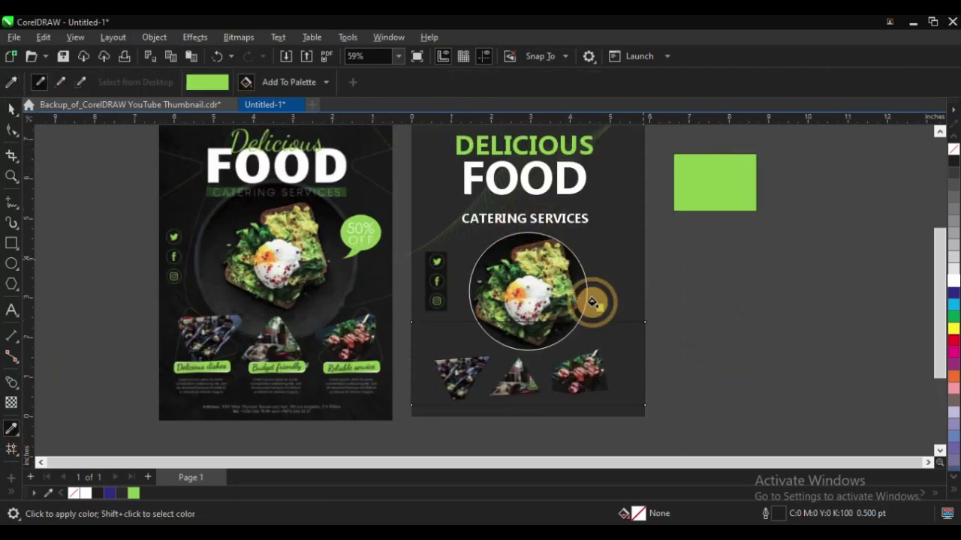
left_click(612, 338)
key("space")
Bring the three small food photos and the circular food photo in front of the green band.
left_click_drag(704, 286, 423, 429)
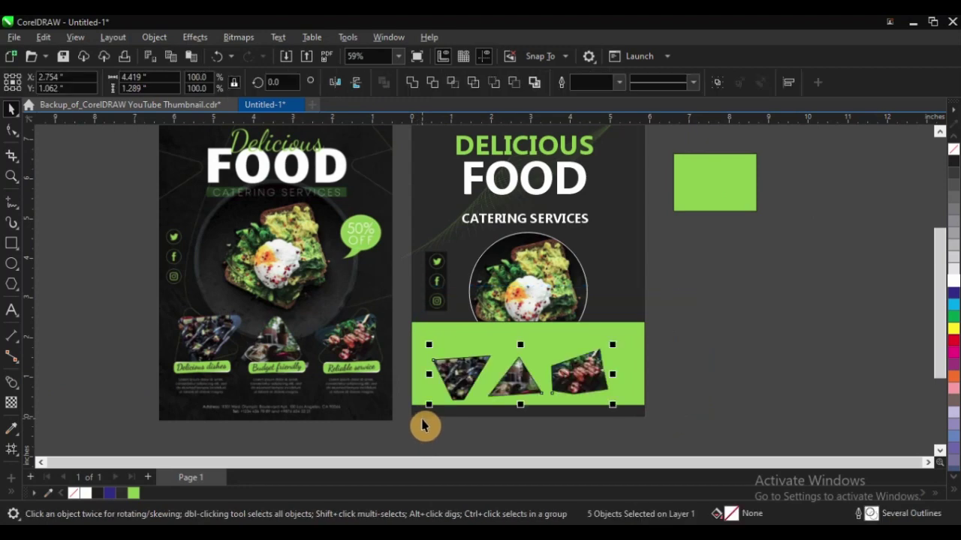
left_click(732, 323)
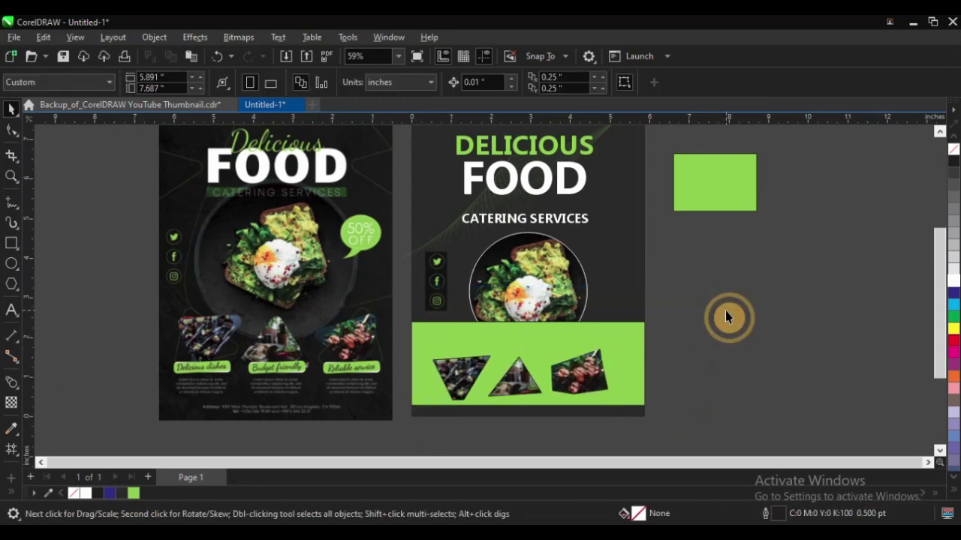
scroll(436, 272, "down", 1)
key("F2")
left_click_drag(298, 177, 722, 372)
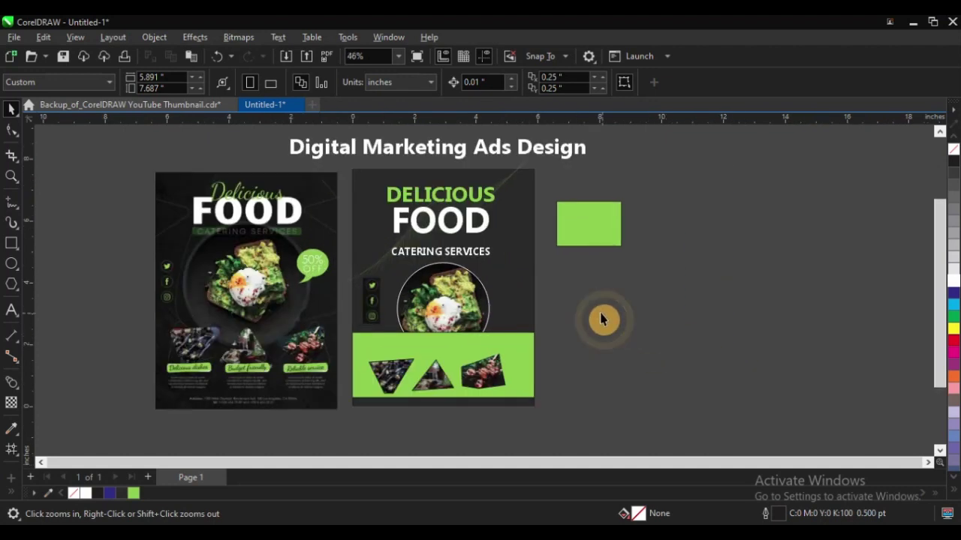
left_click_drag(609, 343, 367, 240)
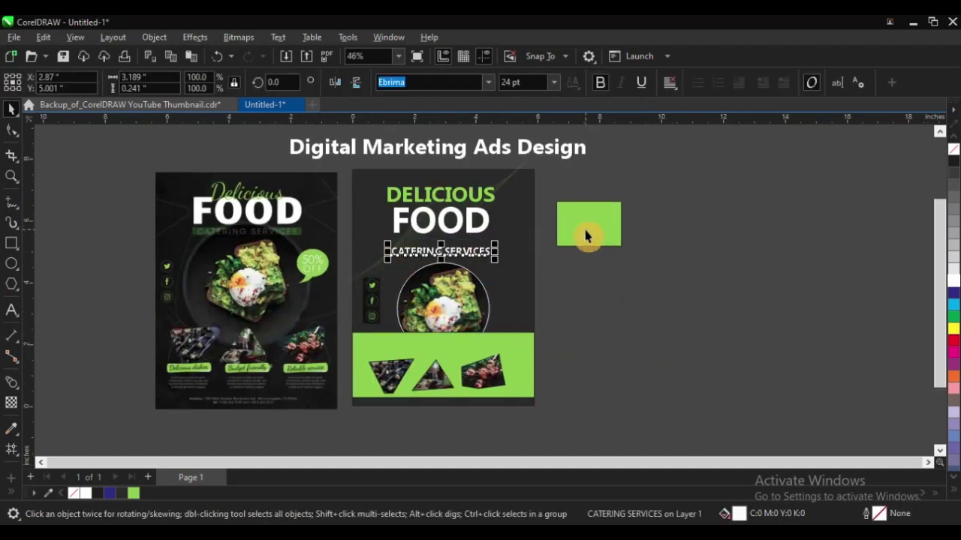
left_click_drag(547, 223, 381, 375)
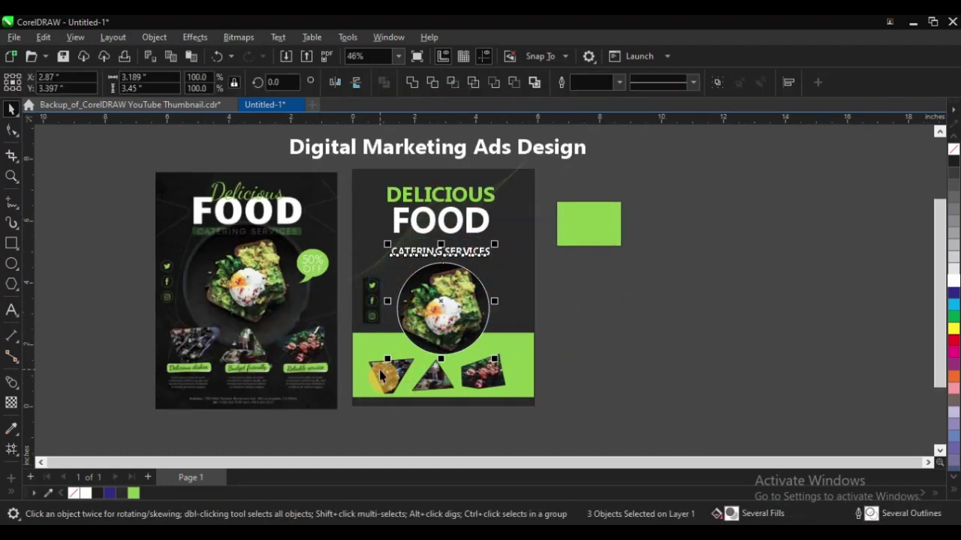
left_click(683, 312)
key("z")
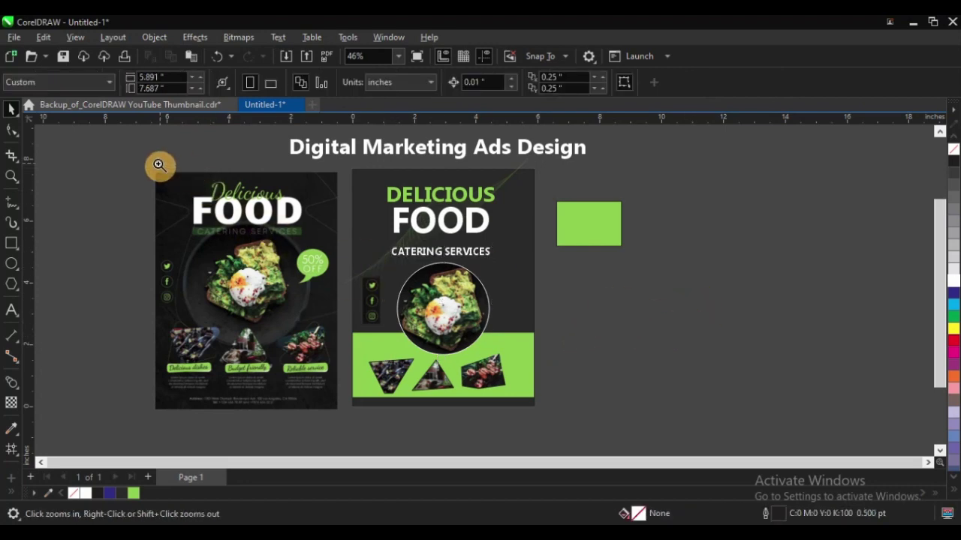
left_click_drag(140, 159, 698, 429)
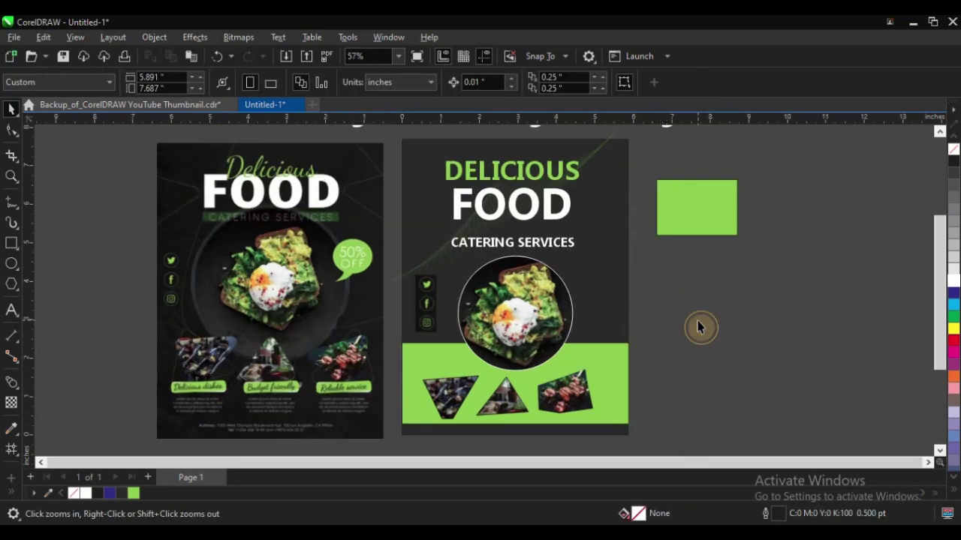
scroll(356, 250, "down", 1)
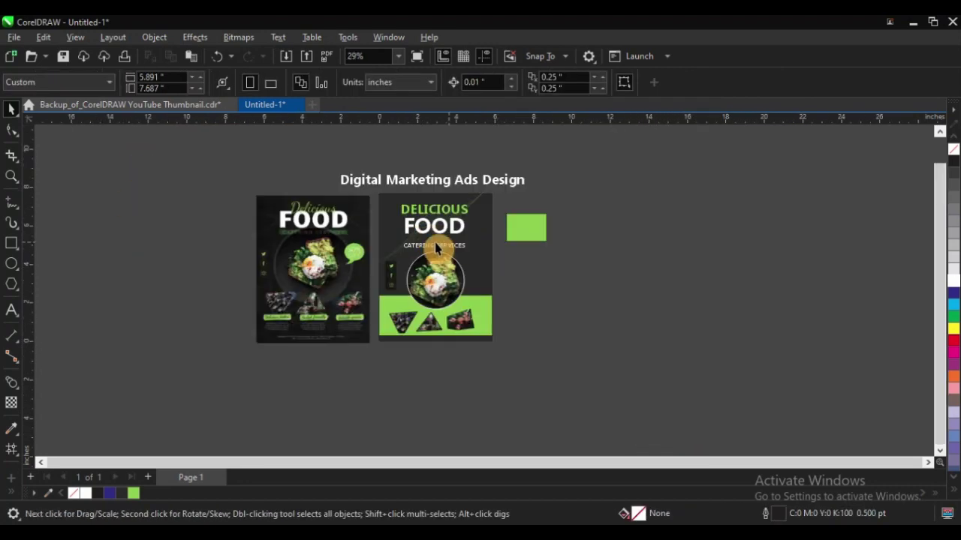
key("z")
left_click_drag(313, 197, 557, 315)
left_click_drag(259, 162, 625, 415)
Convert the green band to curves and pull a new node up from its upper edge to a peak beside the circular food photo.
left_click(599, 378)
key("F10")
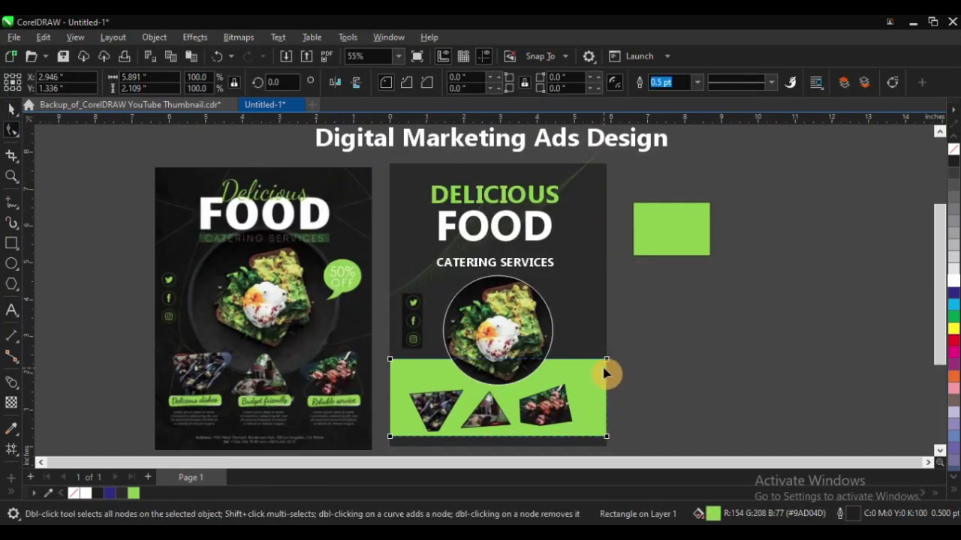
left_click_drag(606, 361, 574, 351)
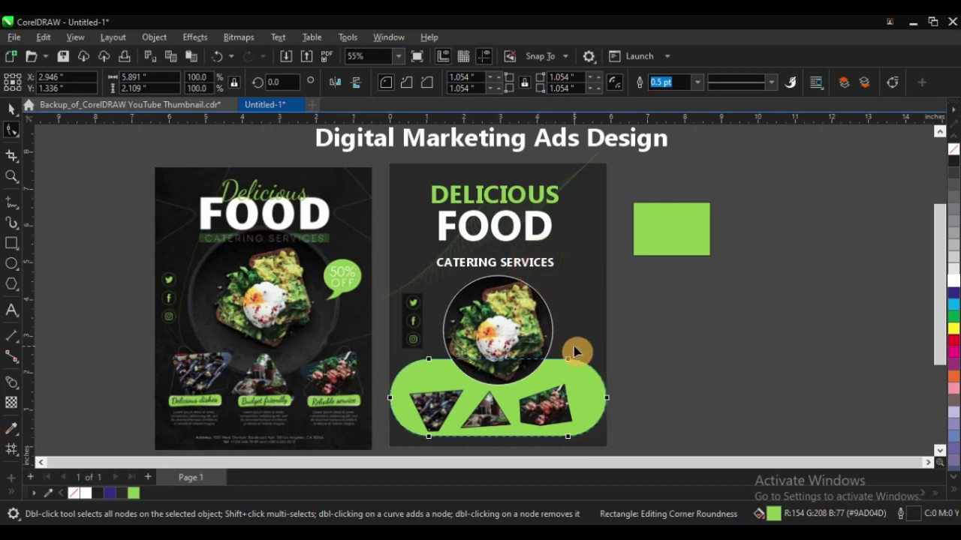
key("ctrl+z")
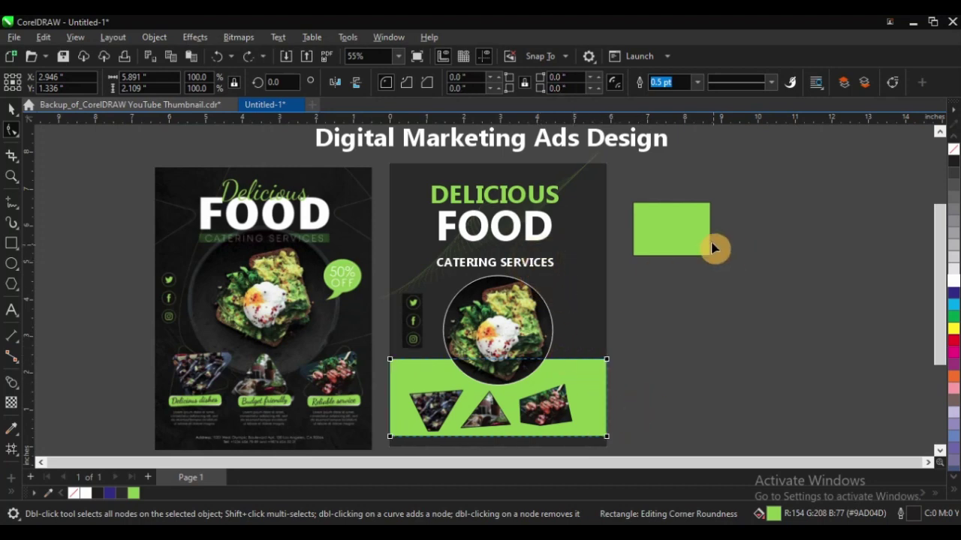
left_click(892, 84)
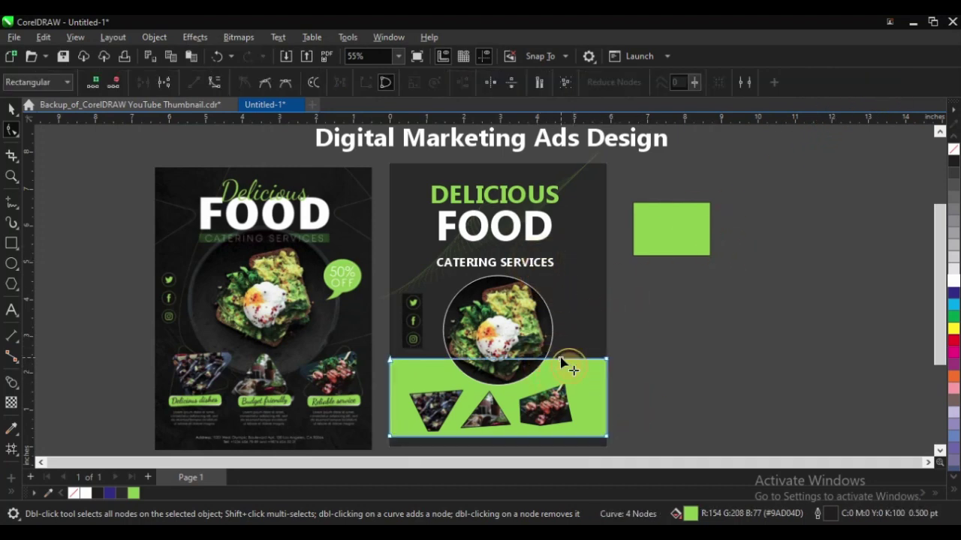
left_click_drag(562, 360, 580, 231)
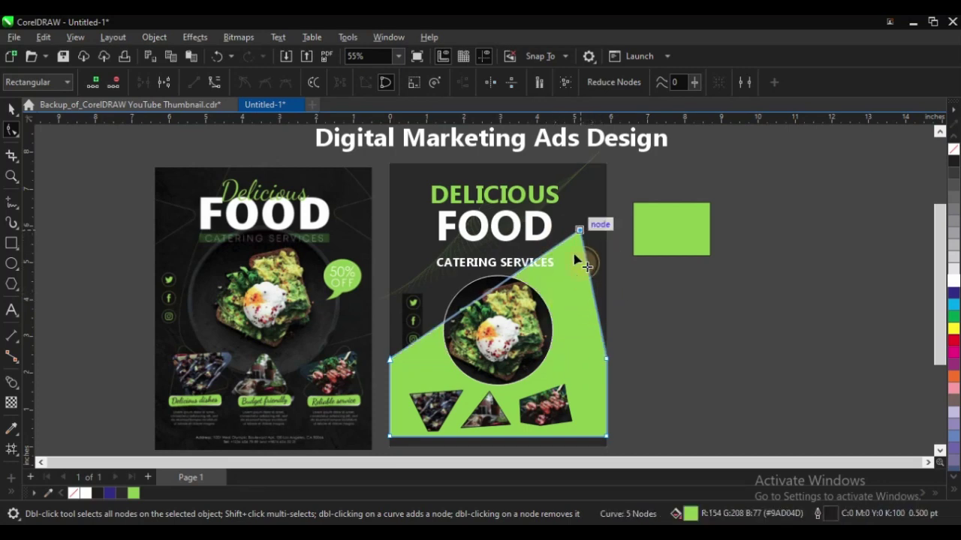
left_click_drag(574, 259, 573, 300)
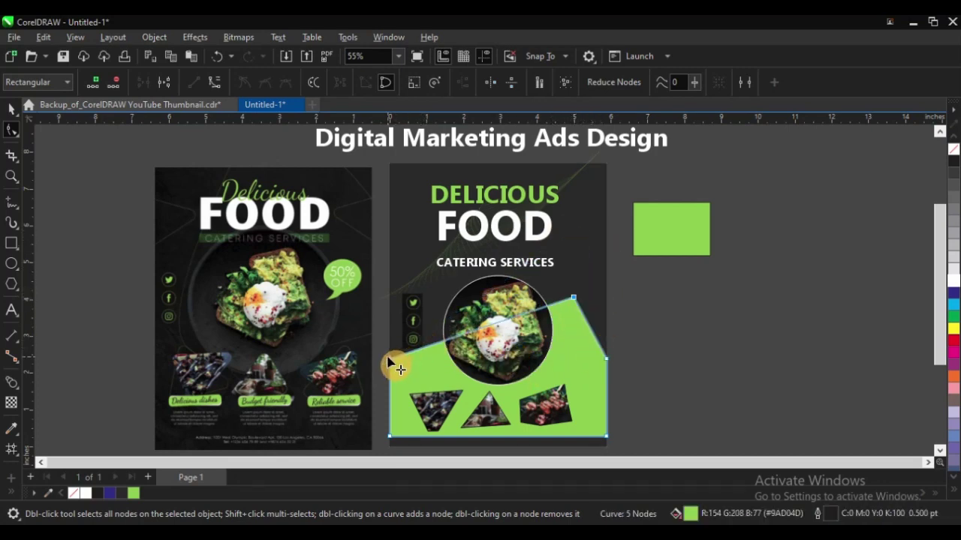
Delete the green band's two upper corner nodes to turn it into a triangle peaking beside the circular food photo.
left_click_drag(390, 361, 442, 362)
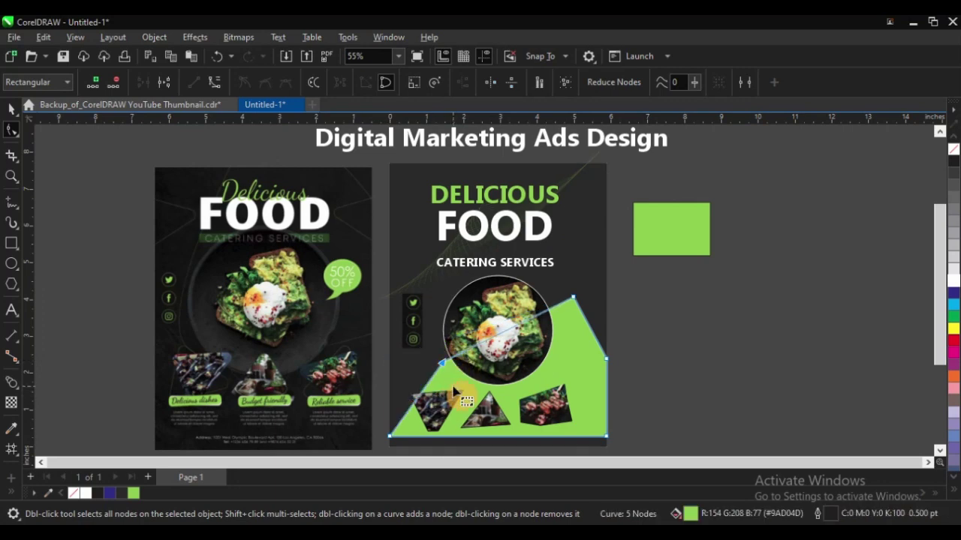
double_click(442, 363)
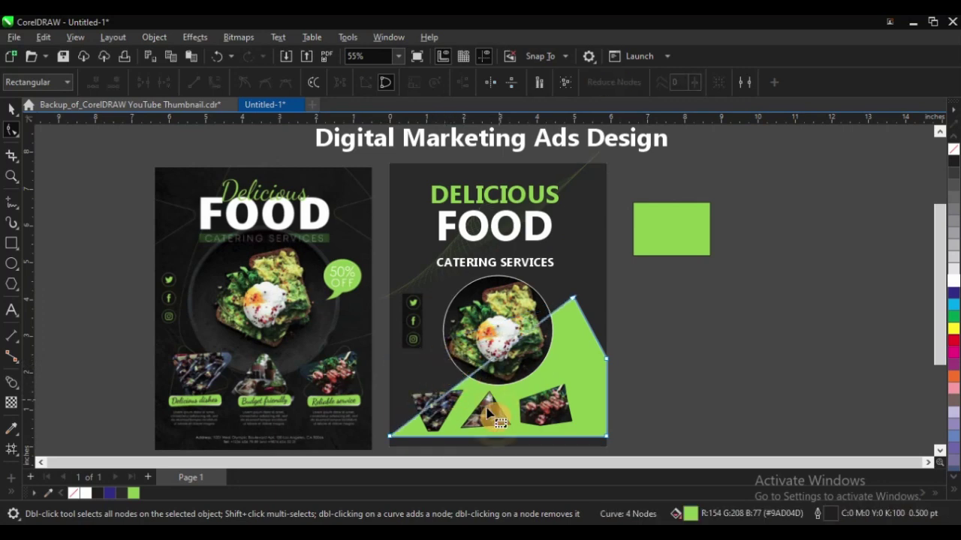
double_click(606, 359)
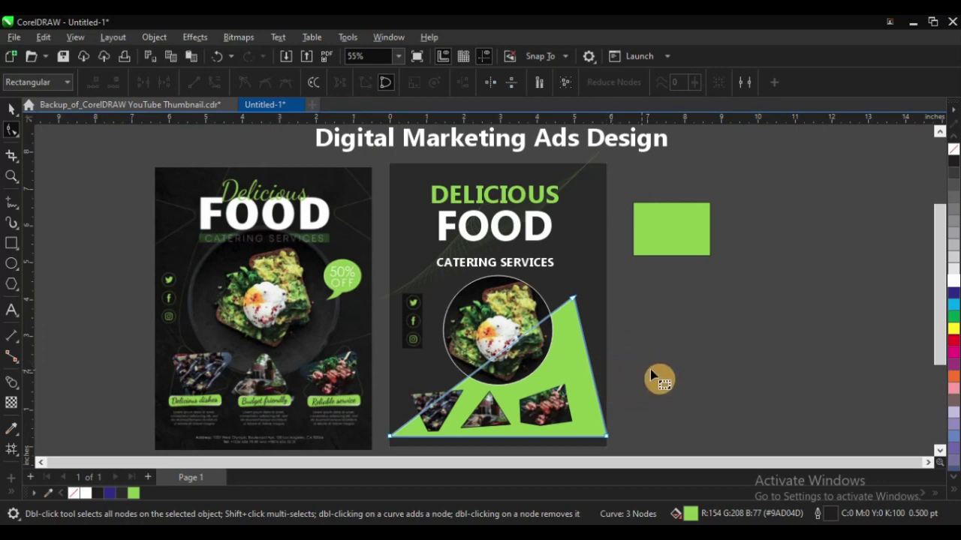
key("space")
left_click(690, 345)
key("F3")
key("z")
left_click_drag(300, 198, 637, 405)
left_click(611, 302)
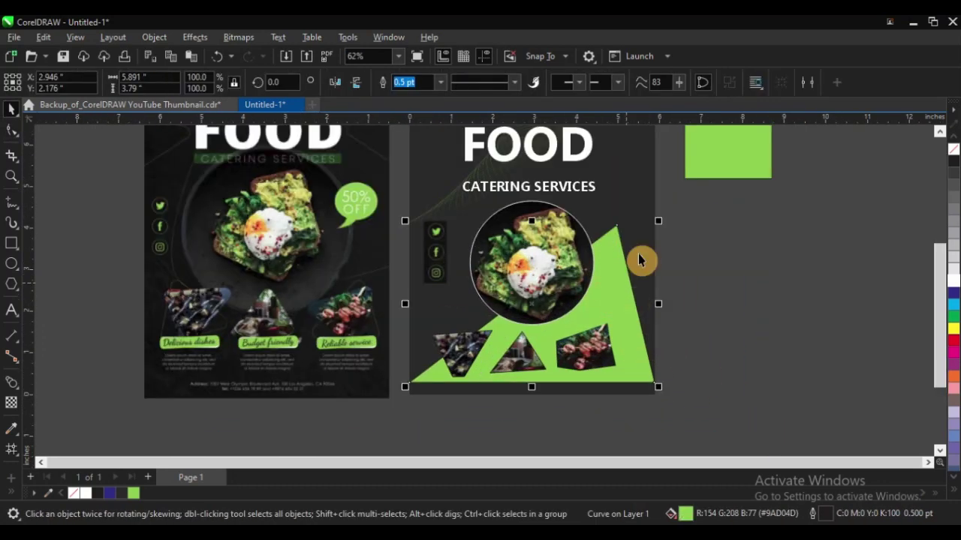
Move the green triangle's peak node behind the centre of the circular food photo.
key("F10")
left_click_drag(617, 232, 533, 257)
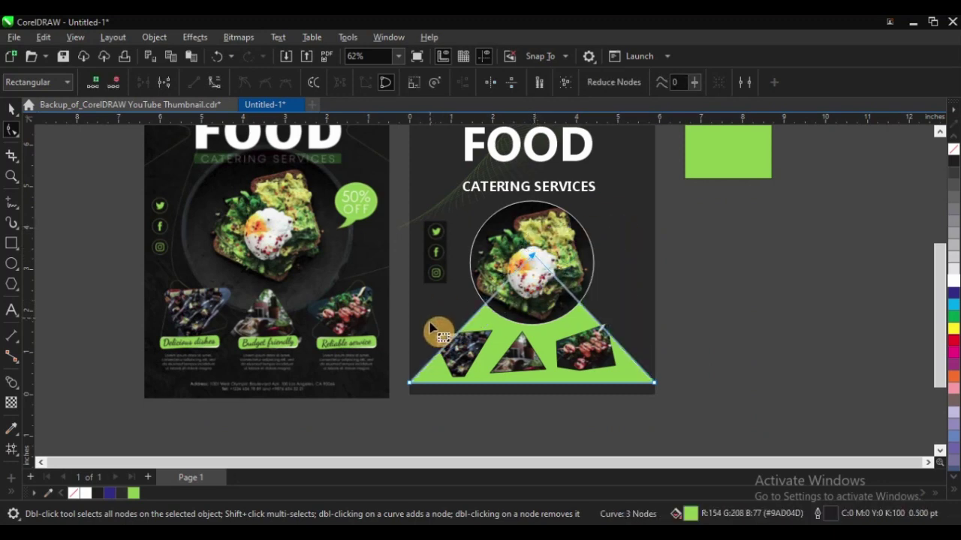
key("space")
left_click(775, 331)
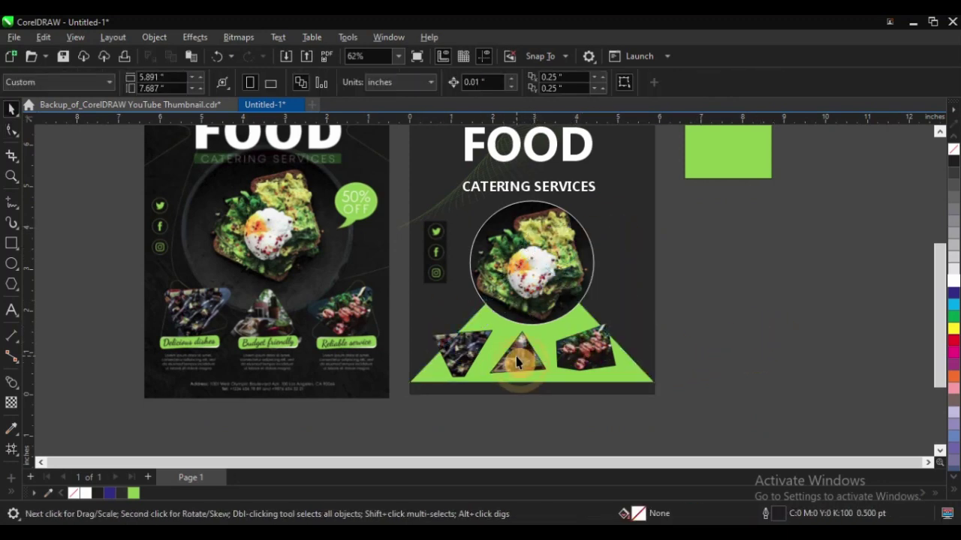
key("F2")
left_click_drag(328, 268, 679, 422)
scroll(448, 341, "down", 1)
right_click(481, 378)
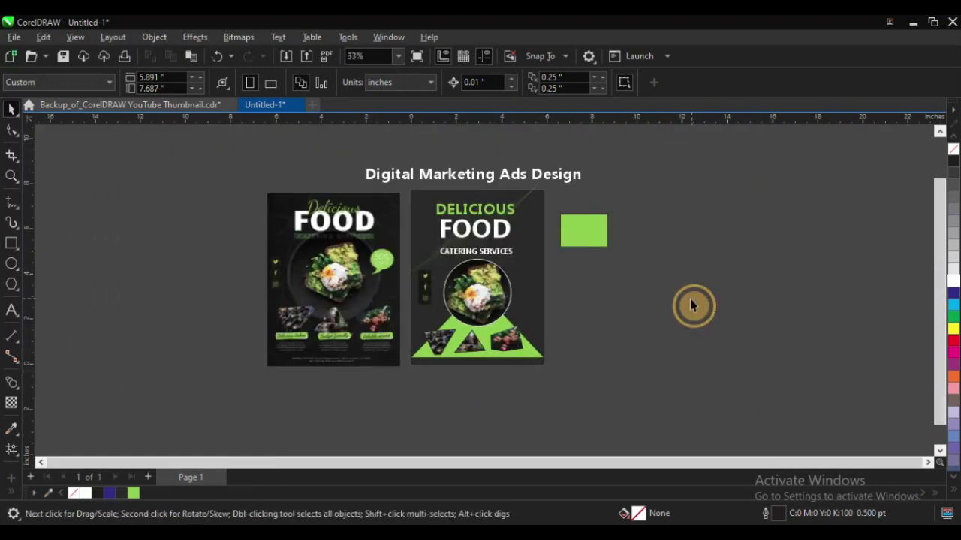
left_click_drag(196, 171, 634, 394)
key("space")
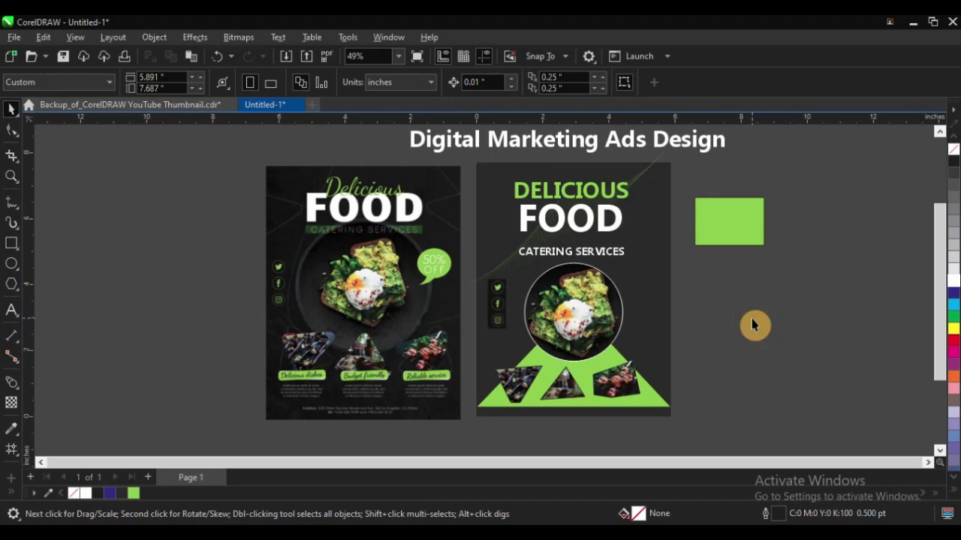
Undo the node edits to restore the green band to a plain rectangle.
key("ctrl+z")
key("ctrl+z")
key("ctrl+z")
key("ctrl+z")
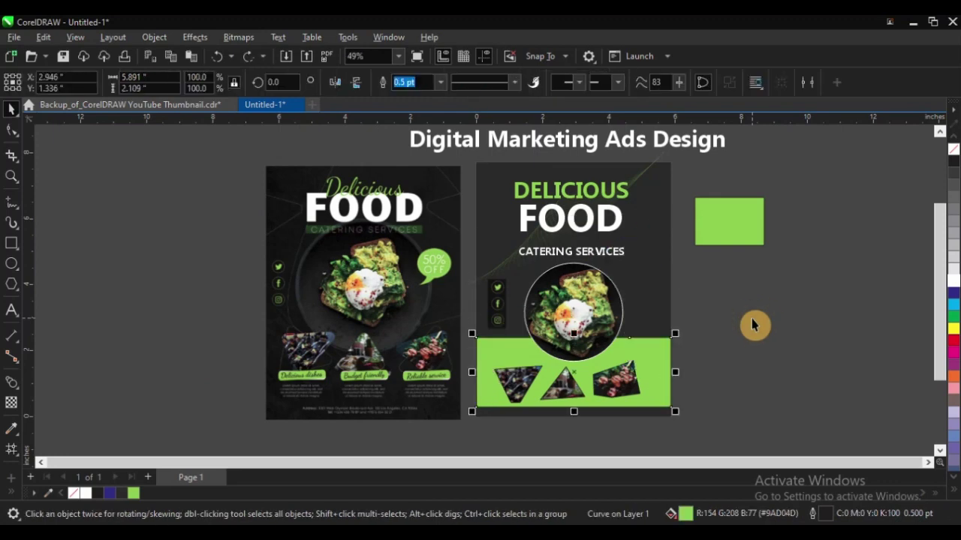
left_click(753, 324)
Change the green "DELICIOUS" heading to sentence case.
scroll(399, 259, "down", 1)
key("F2")
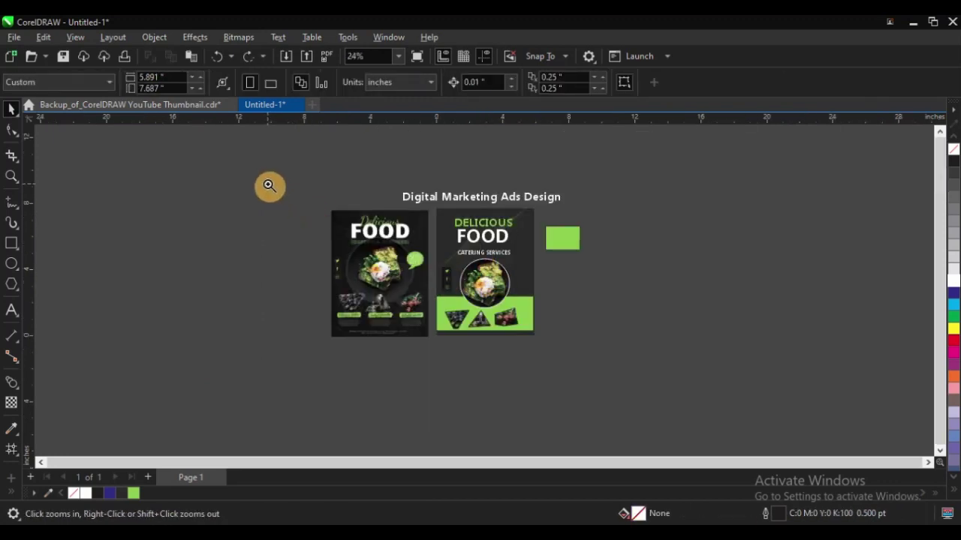
left_click_drag(267, 185, 684, 357)
key("F2")
left_click_drag(186, 144, 751, 363)
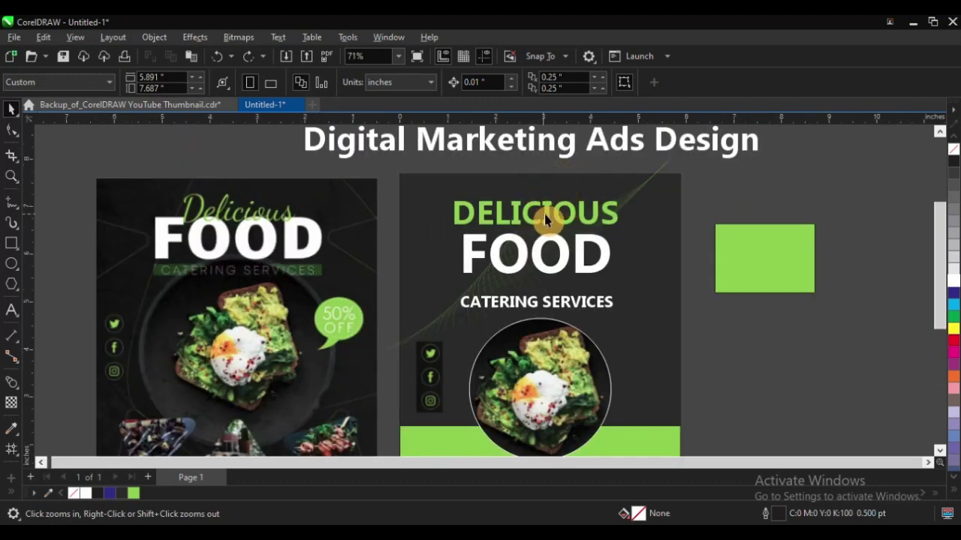
key("F8")
key("ctrl+a")
key("shift+F3")
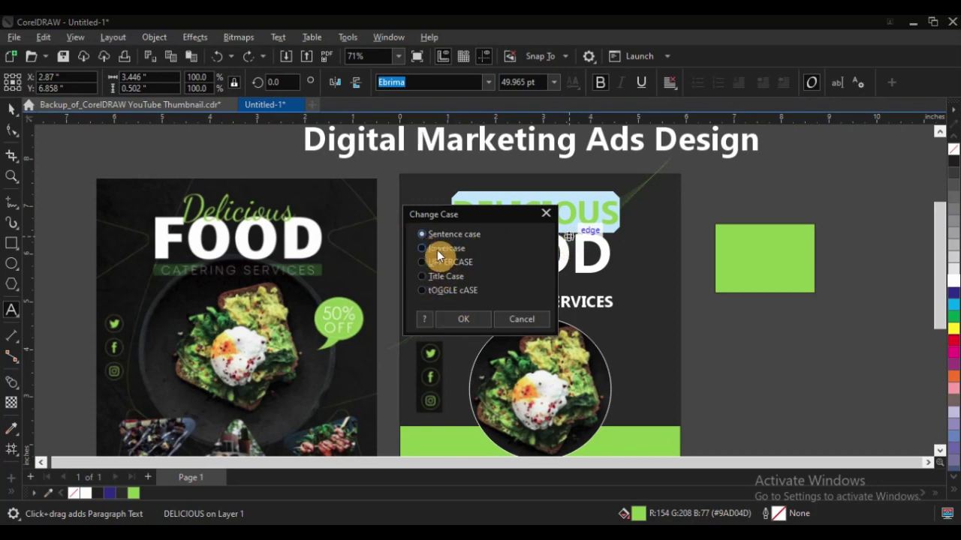
left_click(464, 320)
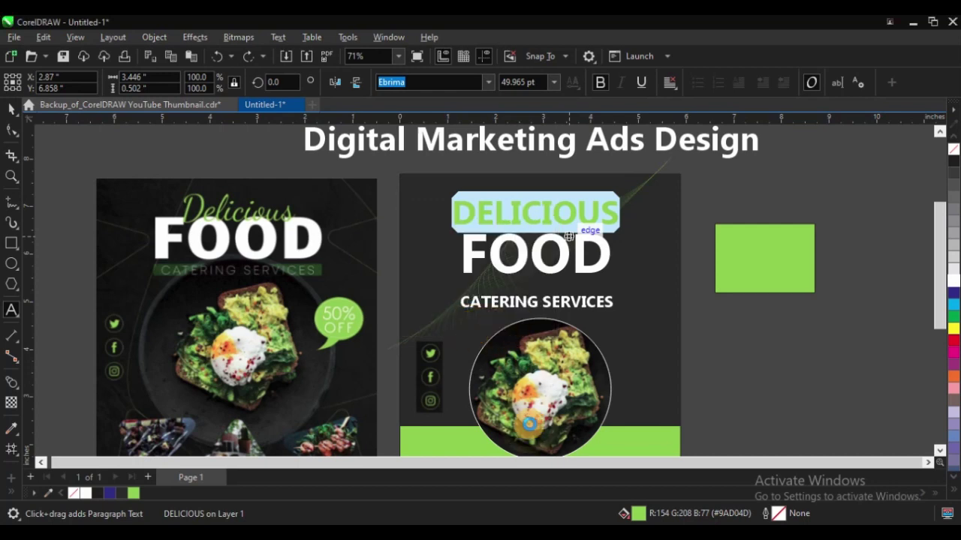
key("ctrl+space")
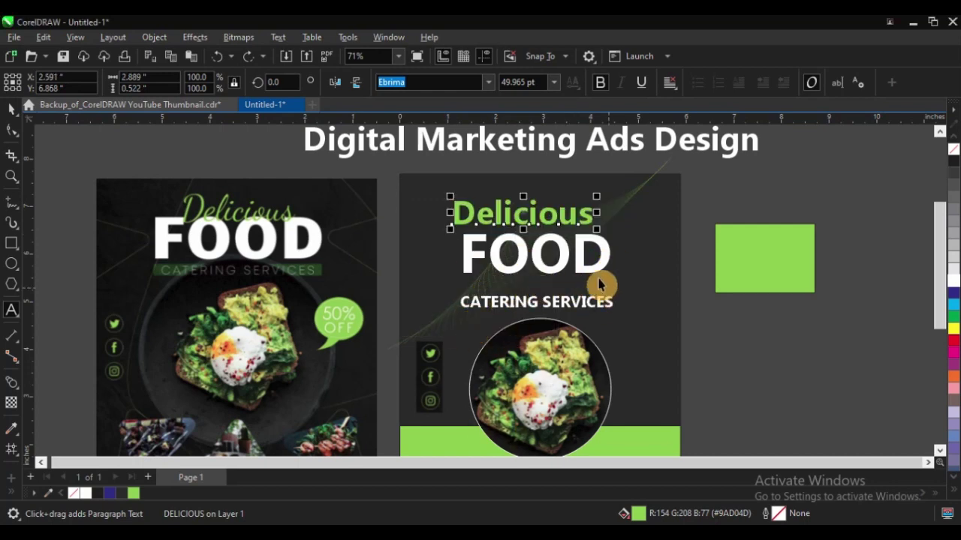
Centre the three heading lines vertically in line with one another and horizontally on the flyer's dark background.
scroll(600, 280, "down", 1)
key("F2")
left_click_drag(305, 210, 704, 344)
left_click(365, 189)
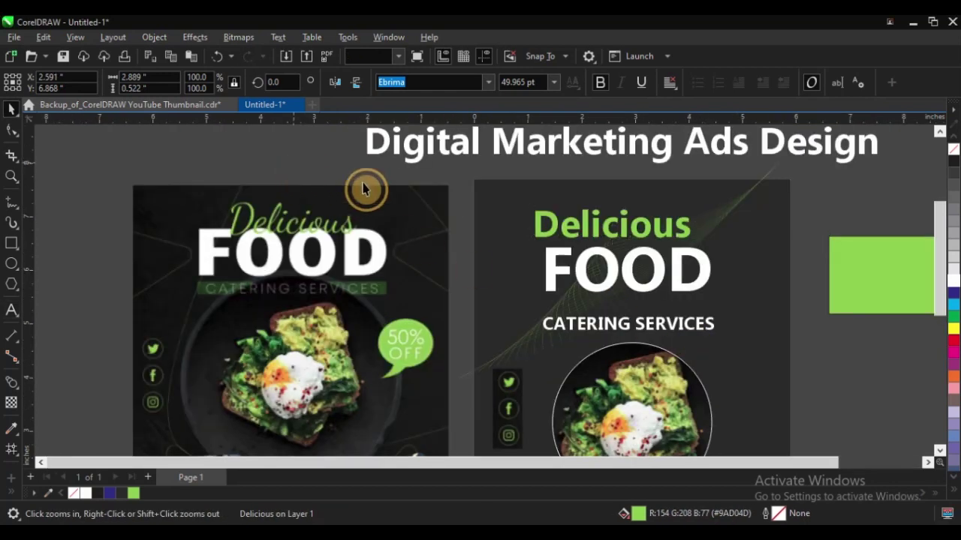
scroll(597, 258, "down", 1)
key("F2")
mouse_move(238, 184)
left_mouse_down()
mouse_move(724, 374)
mouse_move(725, 350)
left_mouse_up()
left_click_drag(583, 184, 852, 346)
key("c")
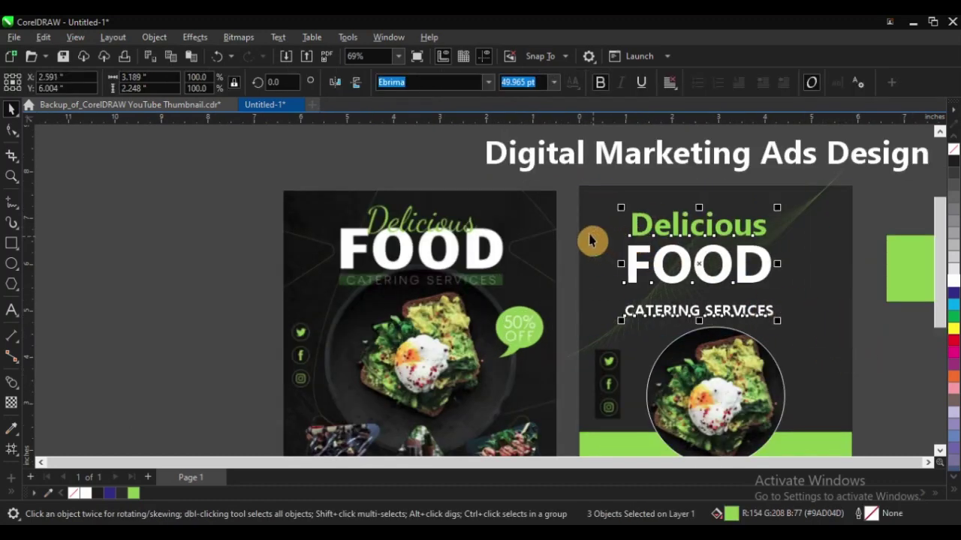
left_click(578, 223, "shift")
key("c")
left_click(255, 180)
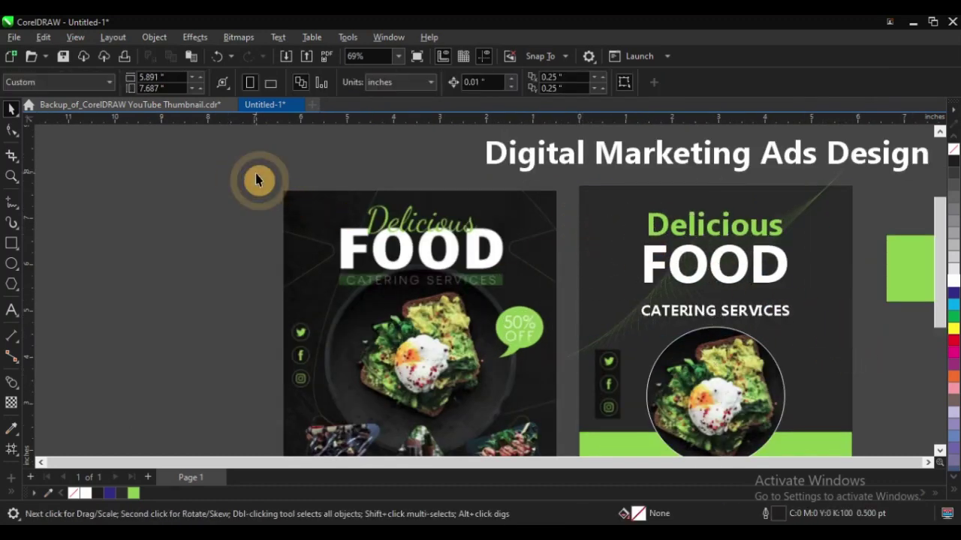
Create a copy of the faded green lines rotated to about 292.4° so that it crosses the original set.
scroll(357, 208, "down", 1)
key("F2")
left_click_drag(272, 156, 766, 391)
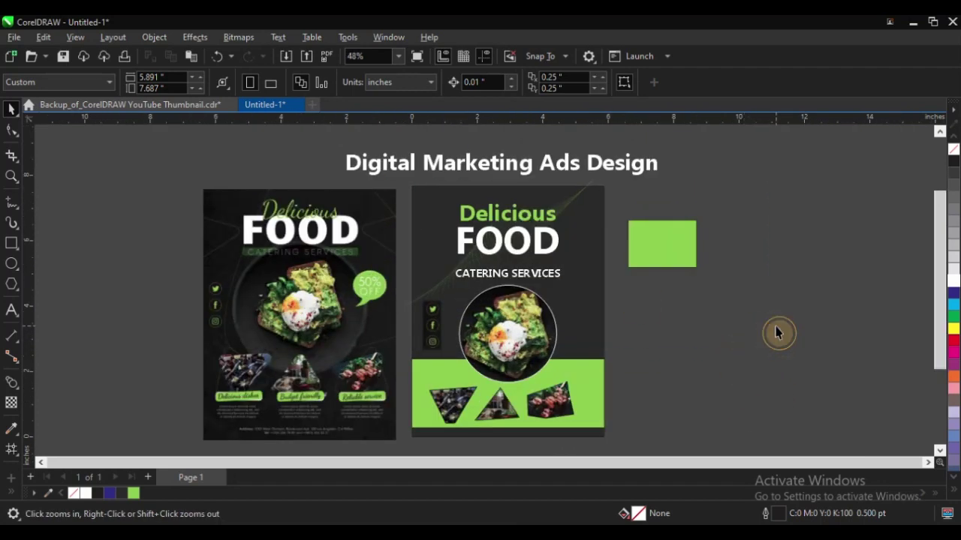
left_click_drag(568, 211, 577, 252)
key("ctrl+z")
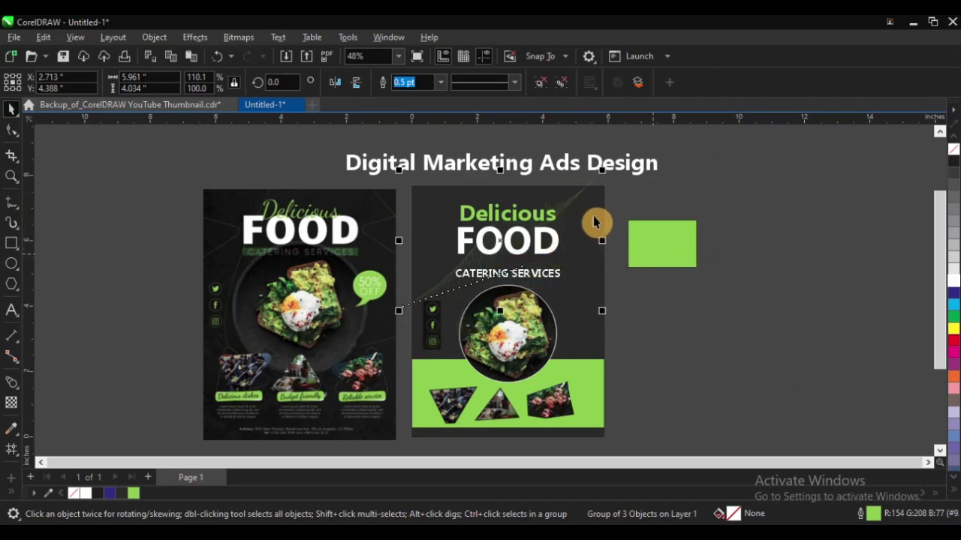
left_click(571, 204)
left_click_drag(609, 173, 620, 321)
key("Escape")
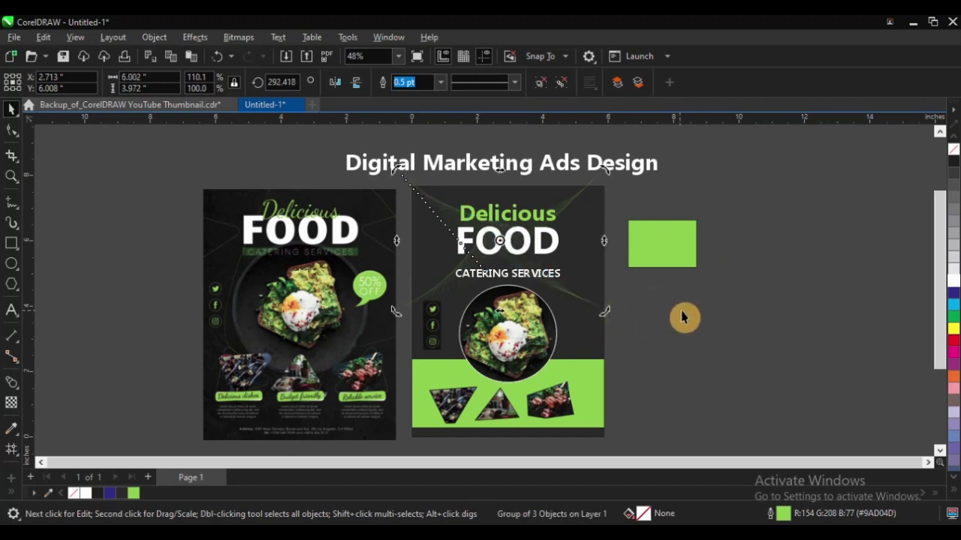
left_click(687, 319)
Group a set of faded green lines with the flyer's dark background rectangle.
key("z")
left_click_drag(195, 177, 752, 449)
left_click(621, 161)
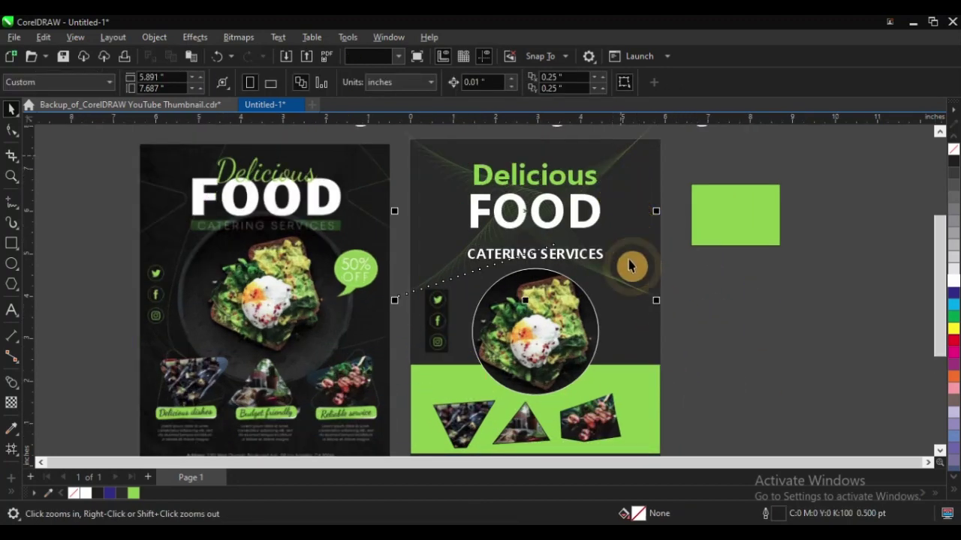
left_click(624, 279, "shift")
left_click(722, 84)
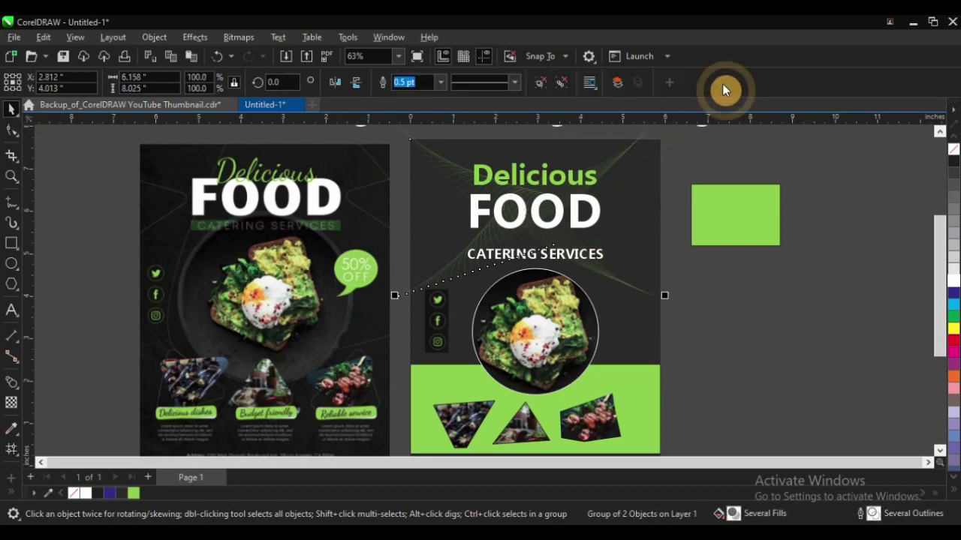
Try to PowerClip the grouped objects inside the flyer's dark background.
right_click(623, 162)
left_click(681, 281)
left_click(754, 324)
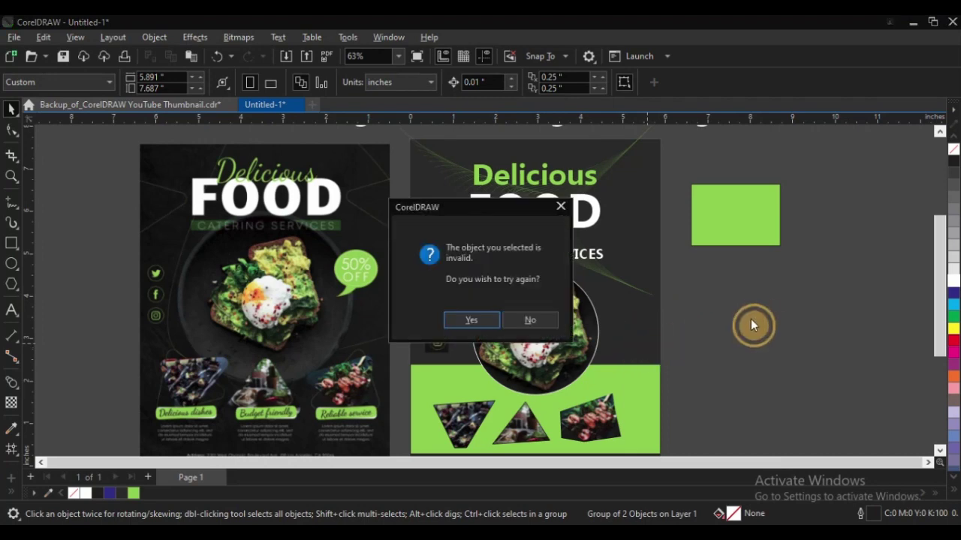
left_click(469, 321)
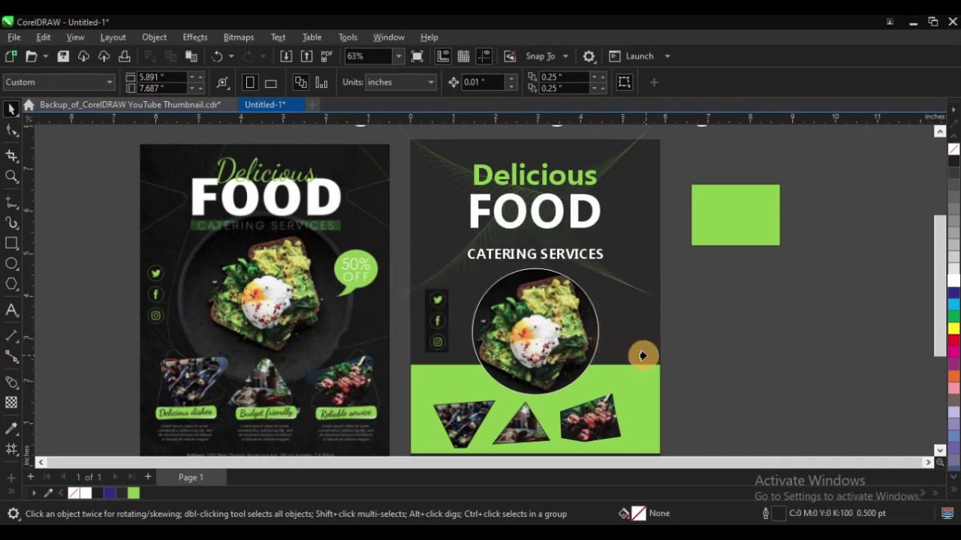
left_click(641, 357)
left_click(468, 323)
left_click(644, 364)
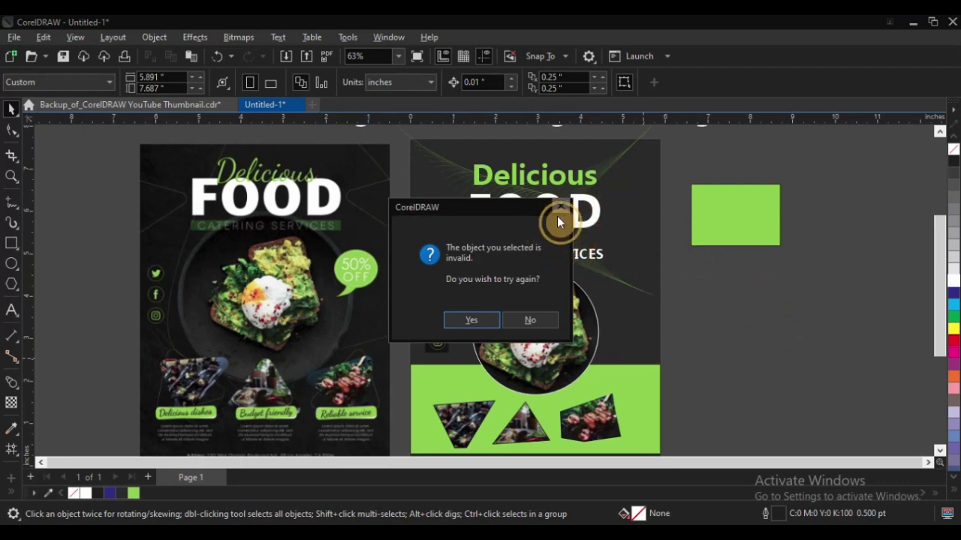
left_click(529, 321)
Undo the group's test move and the grouping of the faded lines with the dark background.
left_click(626, 159)
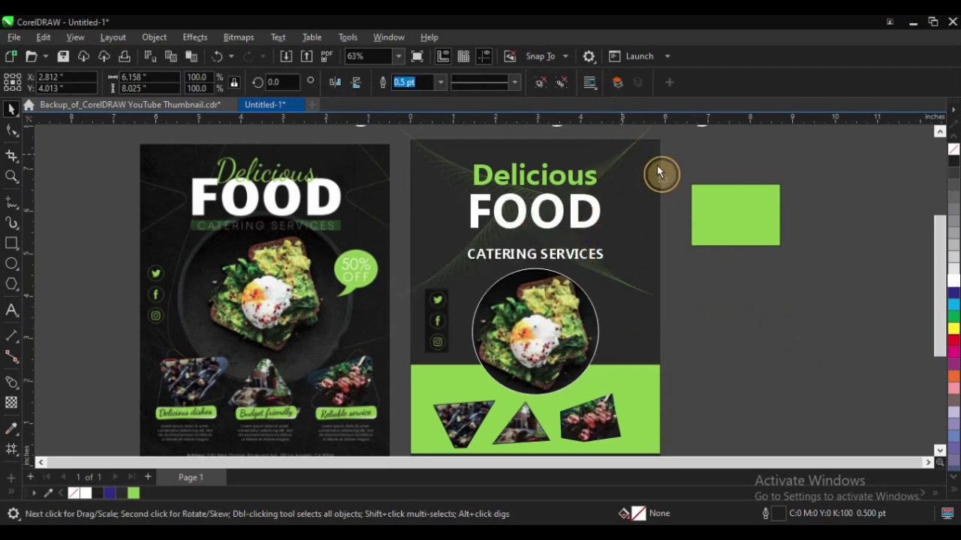
left_click_drag(658, 172, 706, 179)
key("ctrl+z")
left_click(706, 268)
key("ctrl+z")
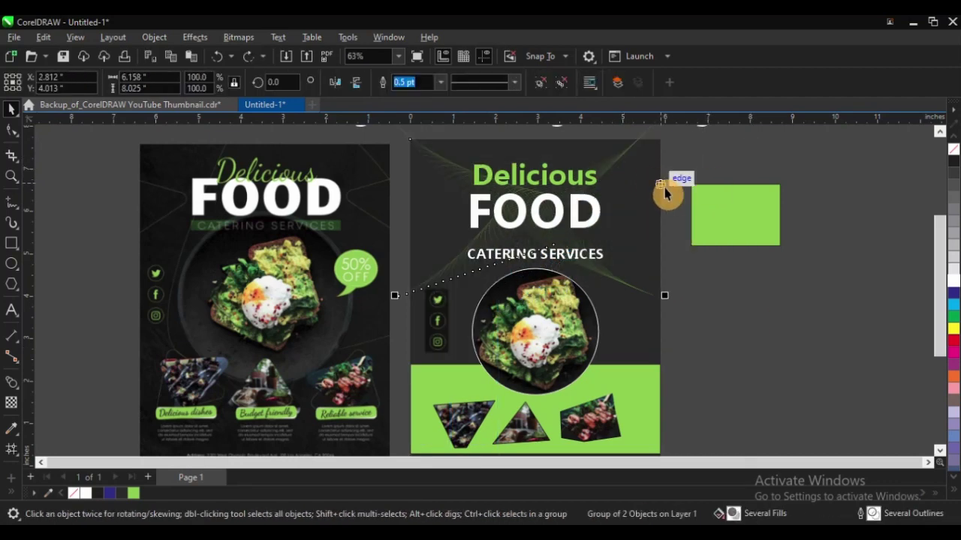
left_click(695, 187, "shift")
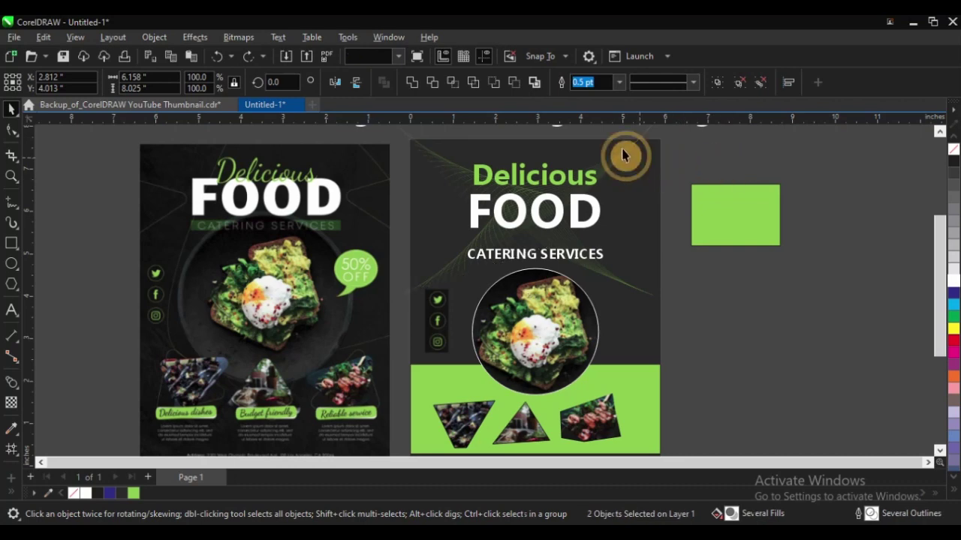
key("ctrl+g")
key("ctrl+z")
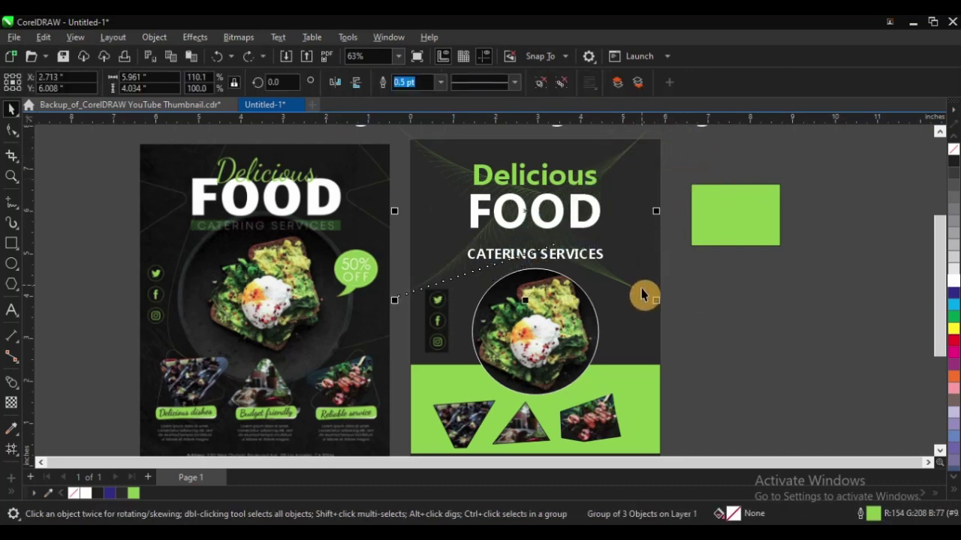
Group the two crossing sets of faded green lines, undoing any test move.
left_click(637, 290, "shift")
left_click_drag(636, 290, 736, 294)
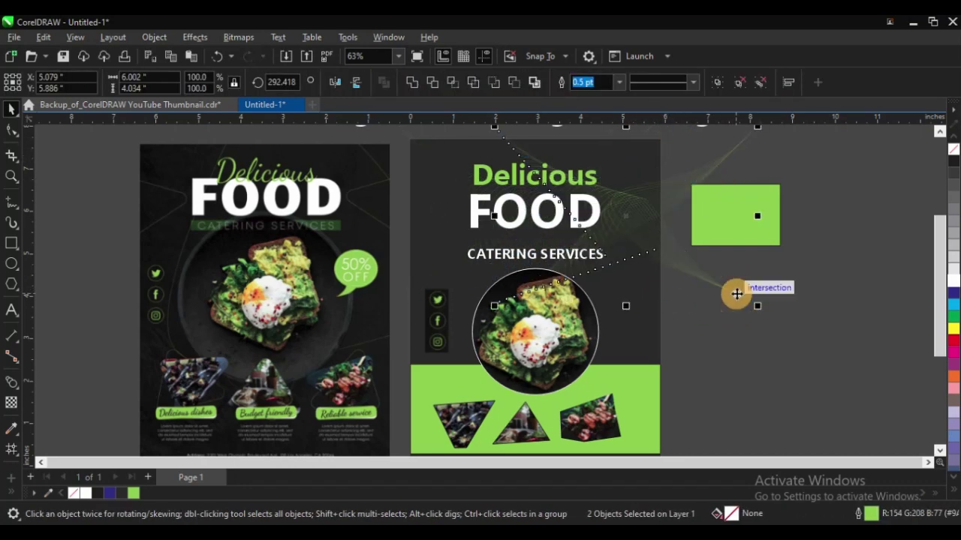
key("ctrl+z")
left_click(717, 85)
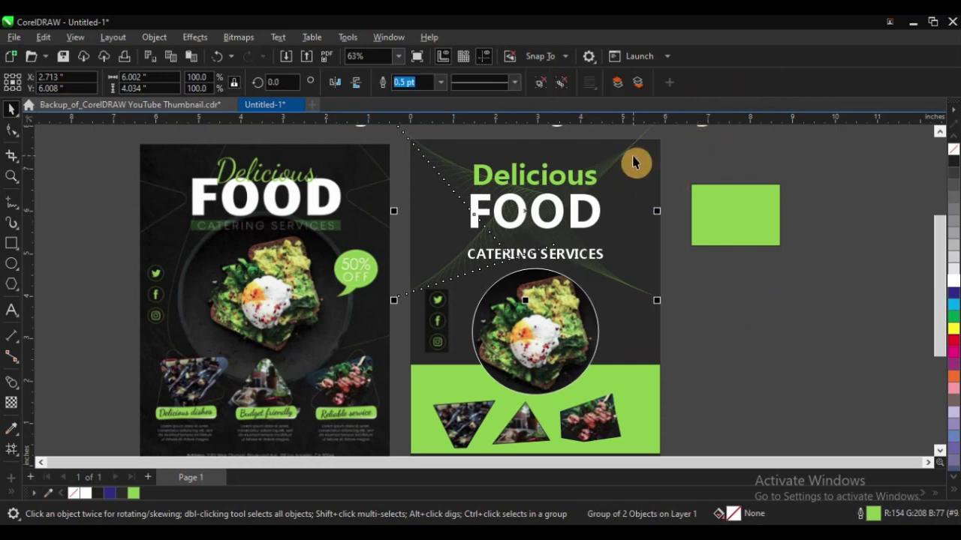
PowerClip the grouped green lines inside the flyer's dark background rectangle.
right_click(627, 153)
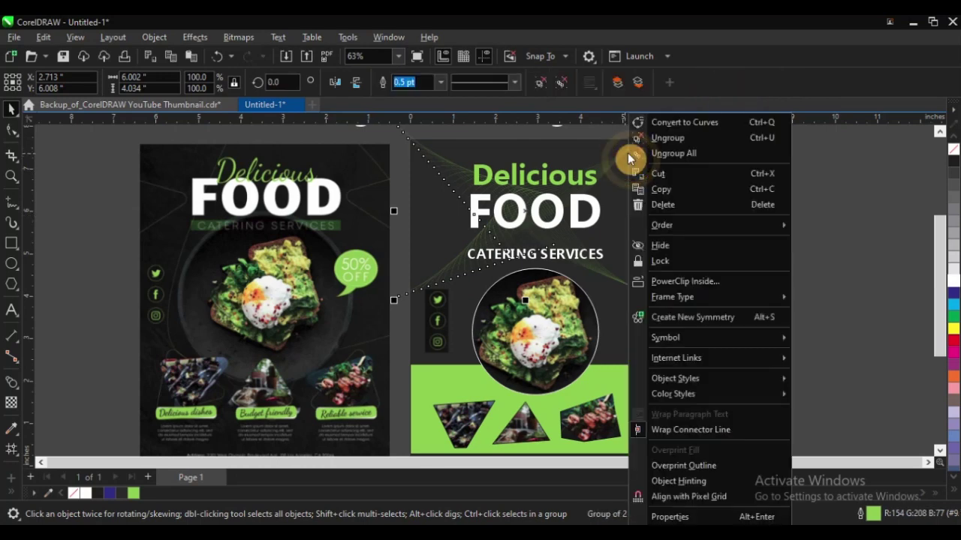
left_click(681, 281)
left_click(644, 352)
left_click(671, 355)
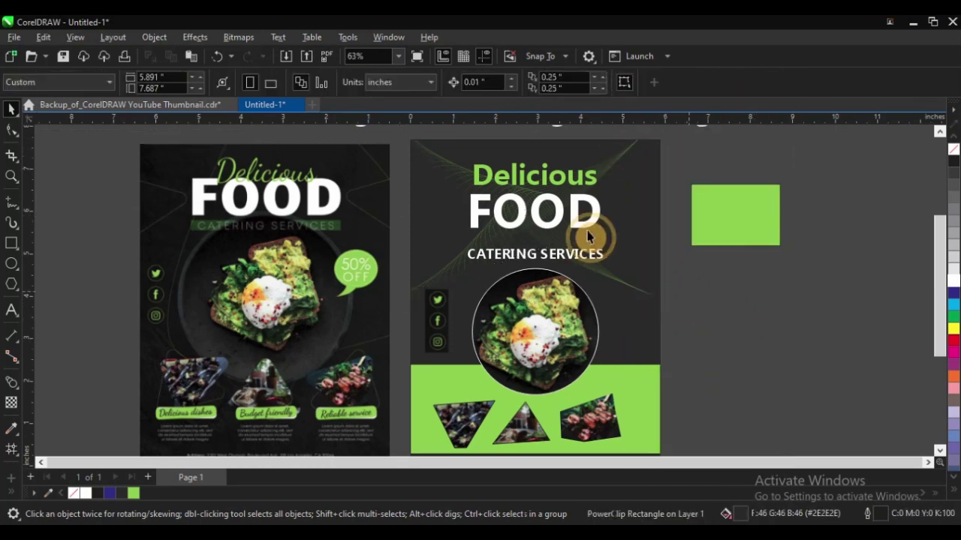
scroll(567, 226, "down", 1)
left_click_drag(266, 143, 796, 371)
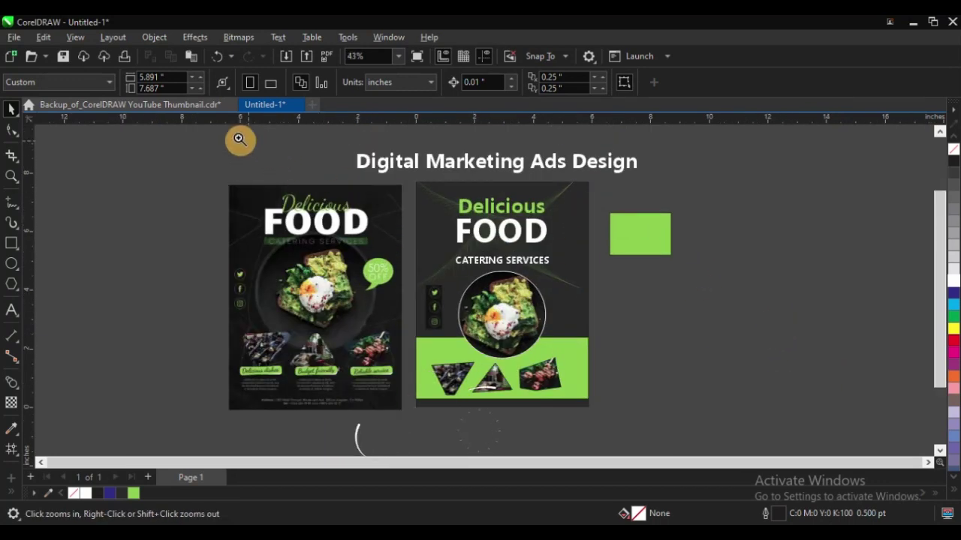
left_click_drag(179, 135, 743, 377)
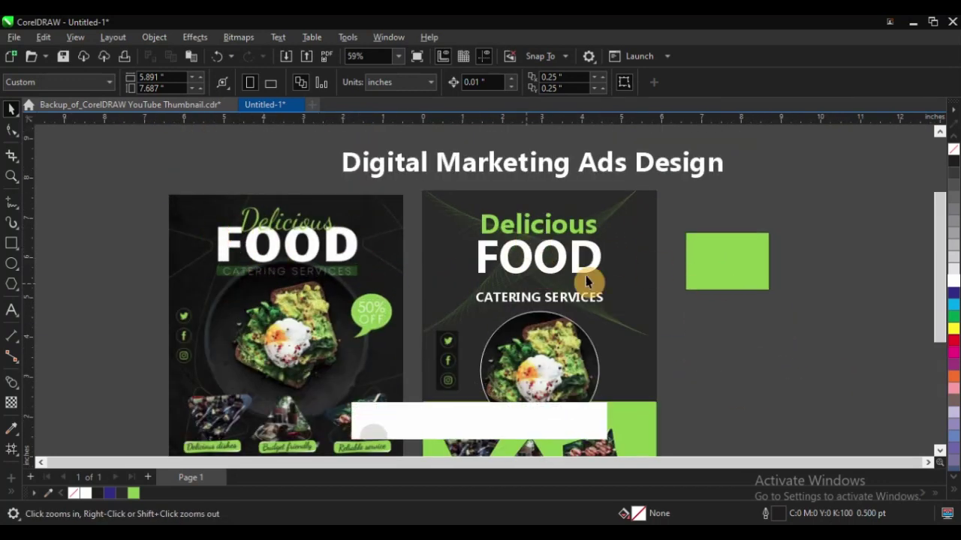
Try enlarging the FOOD heading about its centre, and undo the resize.
key("space")
left_click(558, 255)
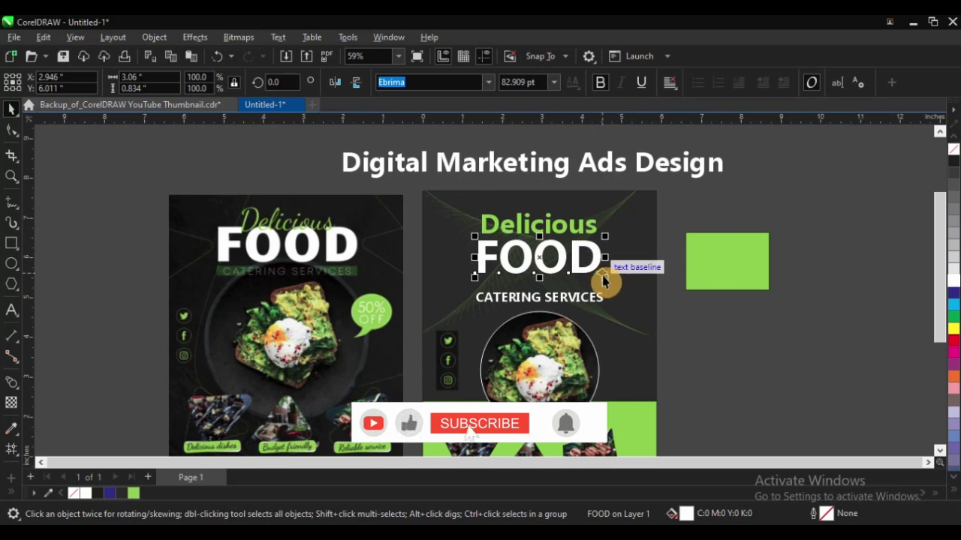
left_click_drag(606, 281, 635, 294)
left_click(738, 205)
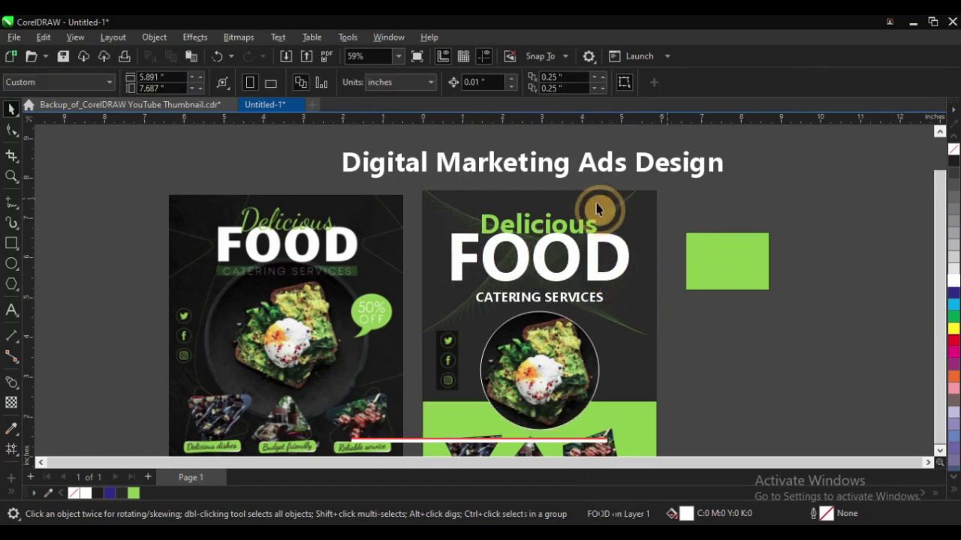
scroll(596, 203, "down", 1)
key("F2")
left_click_drag(333, 176, 656, 353)
key("ctrl+z")
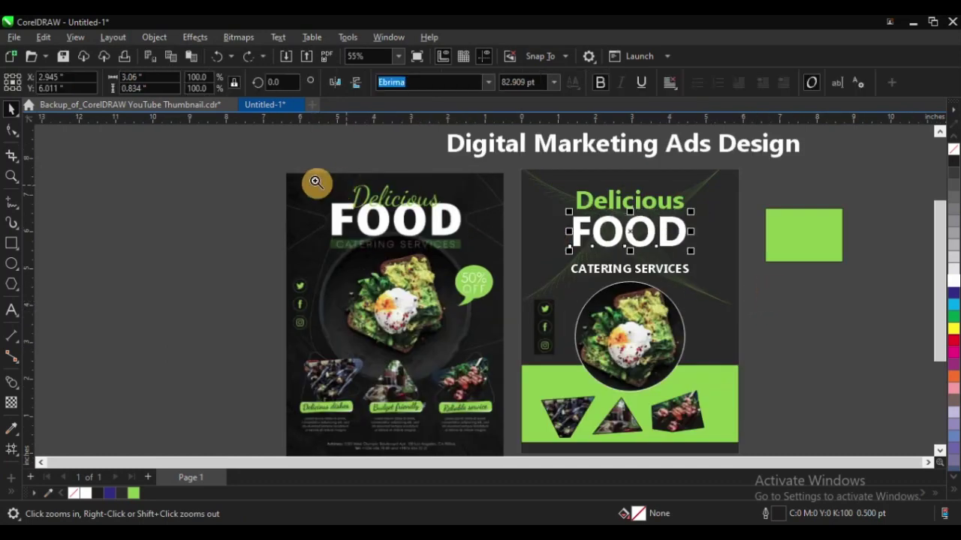
left_click_drag(317, 183, 823, 307)
left_click(637, 232)
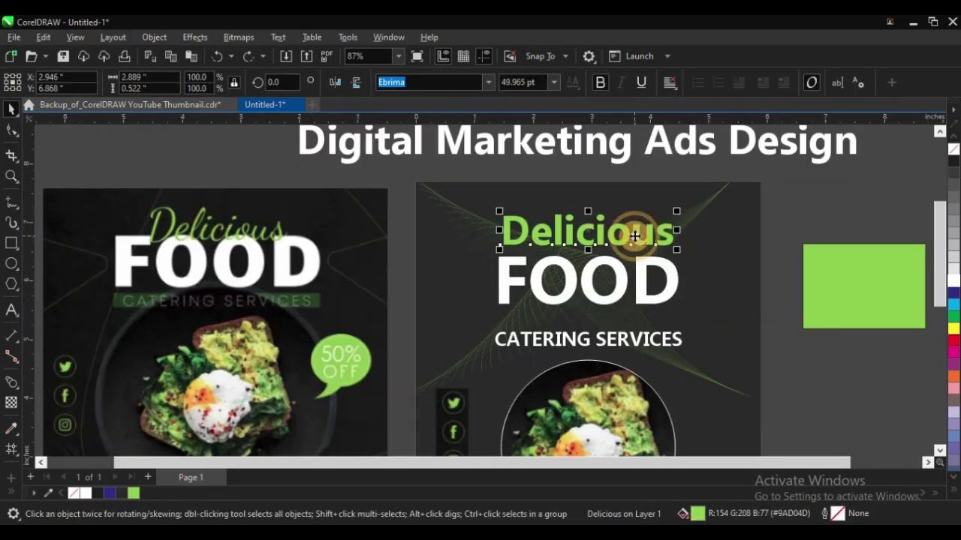
scroll(676, 213, "down", 1)
left_click(815, 201)
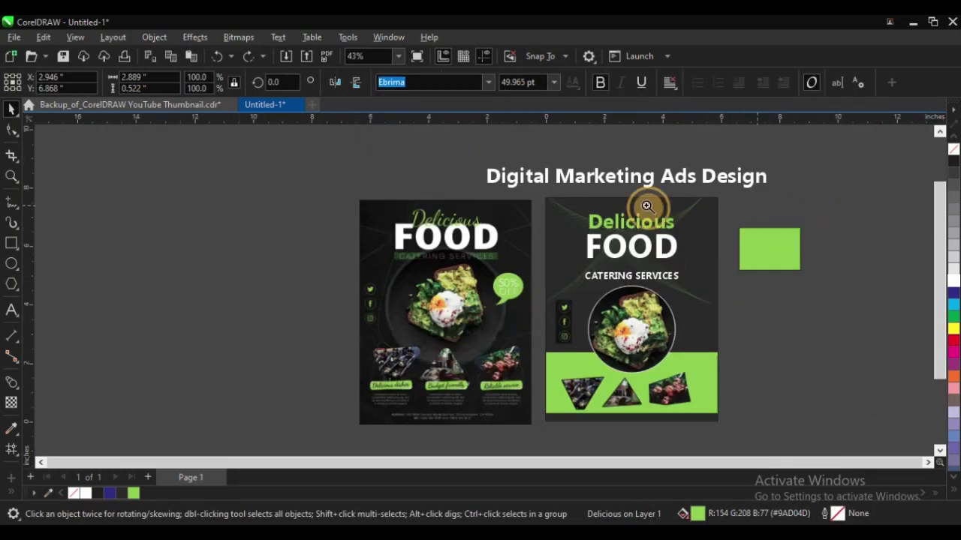
key("F2")
left_click_drag(240, 178, 843, 441)
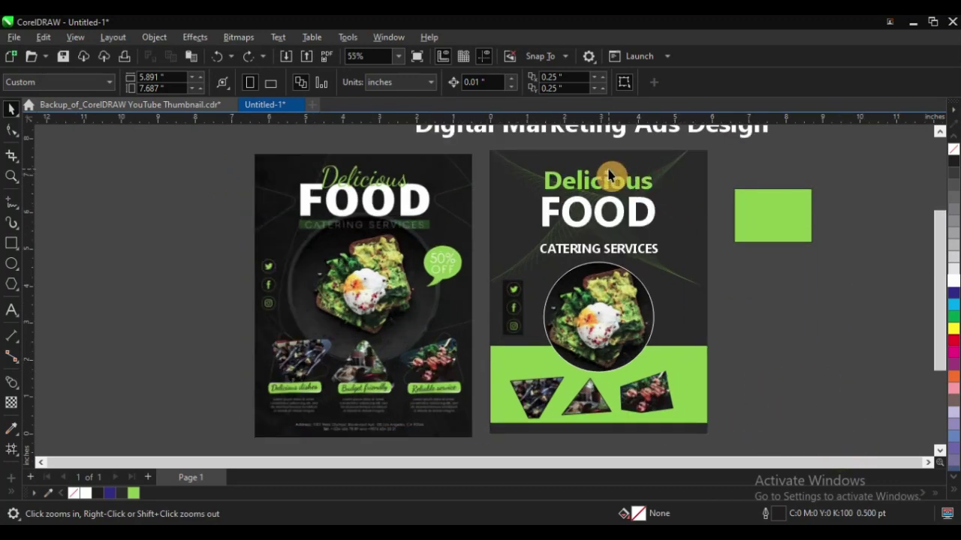
Duplicate the green band straight up behind CATERING SERVICES and bring the heading, round photo and social icons in front of it.
left_click(823, 314)
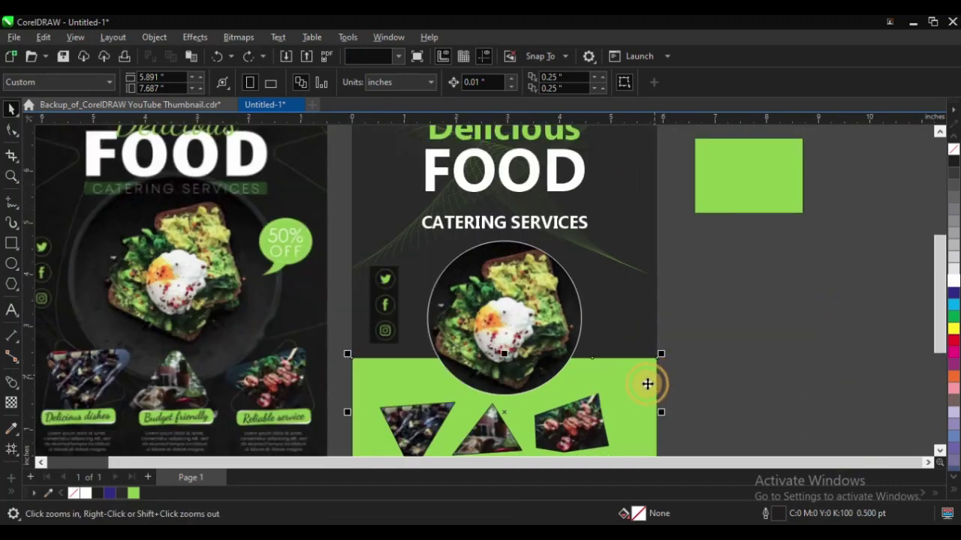
left_click_drag(647, 384, 638, 240)
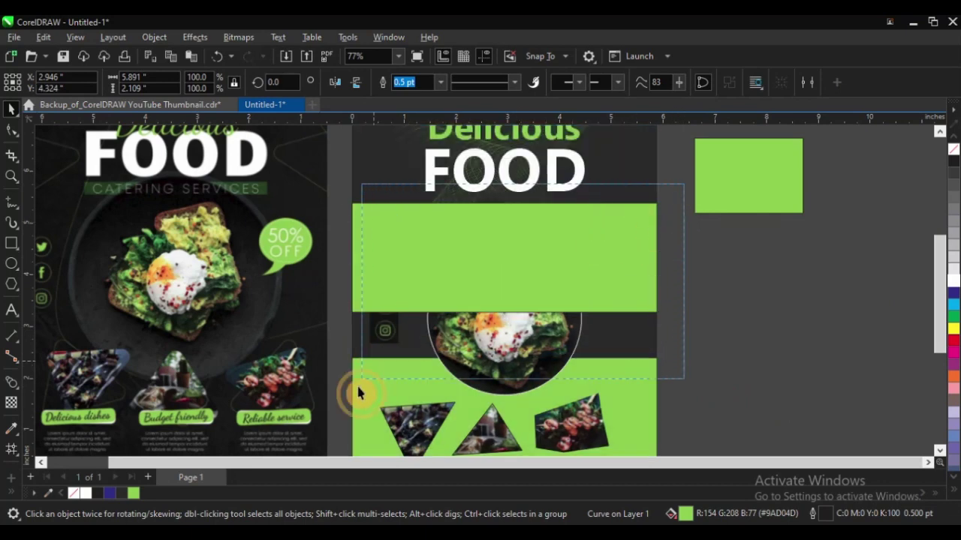
left_click_drag(358, 388, 363, 413)
key("shift+Page_Up")
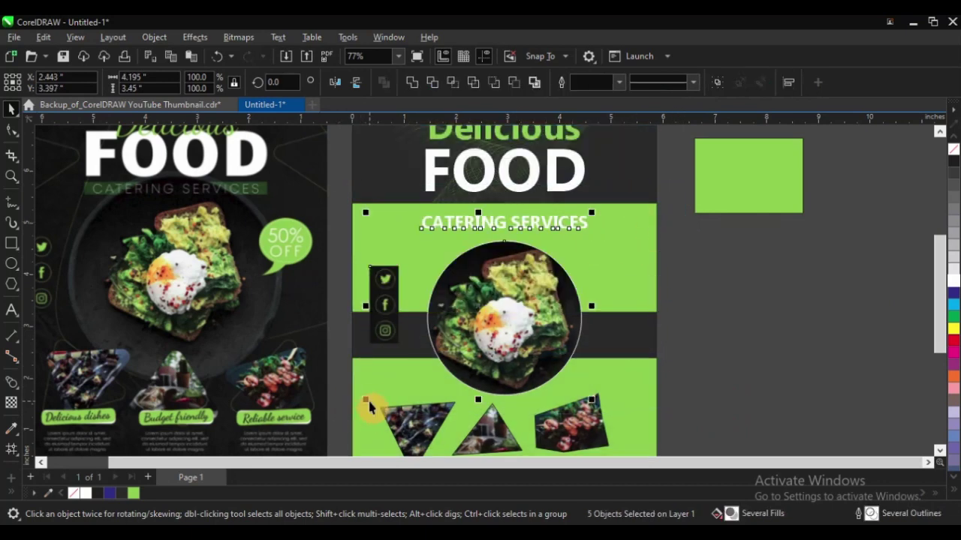
left_click(816, 272)
key("F3")
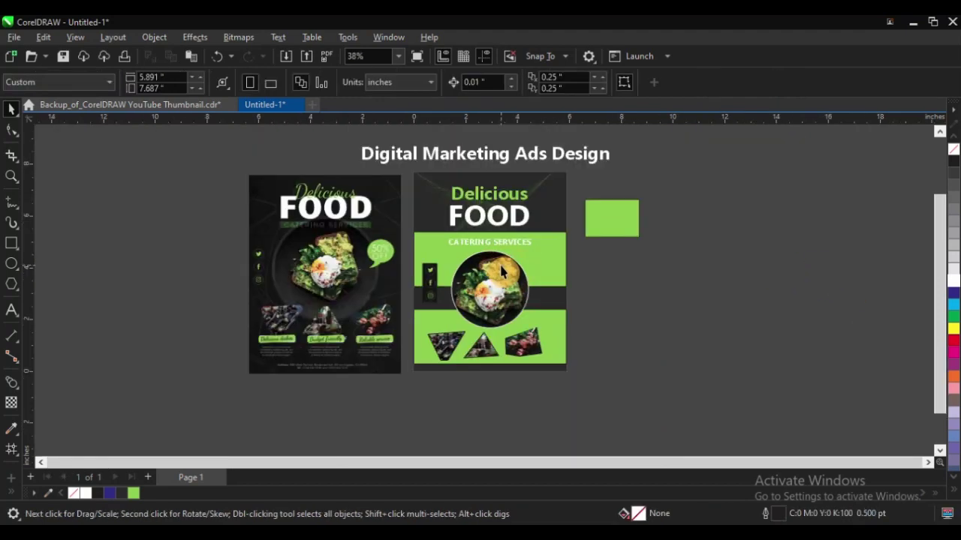
Raise the copied green band's lower edge so it is about 0.59 inches high around the CATERING SERVICES text.
key("F2")
left_click_drag(188, 171, 634, 372)
key("space")
left_click(710, 295)
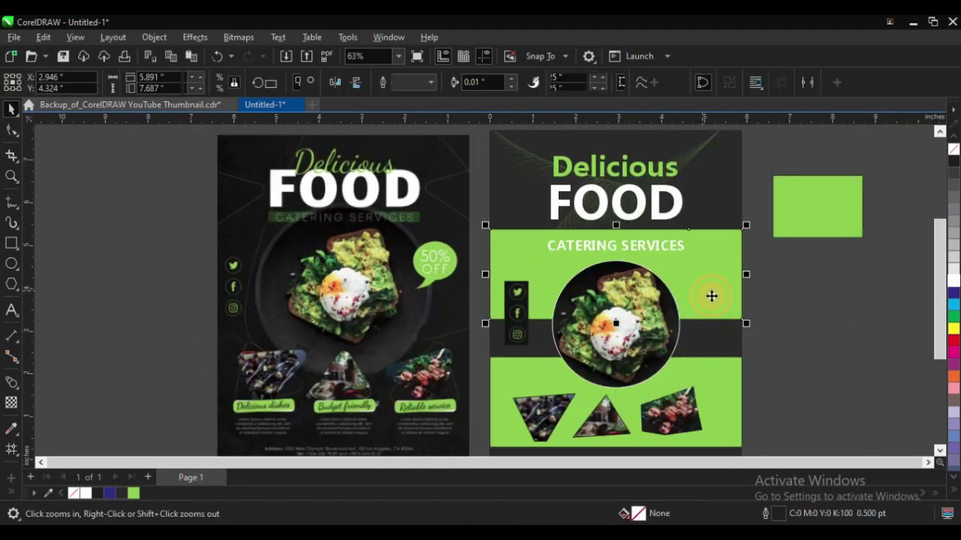
left_click_drag(617, 325, 635, 268)
key("z")
left_click(657, 269)
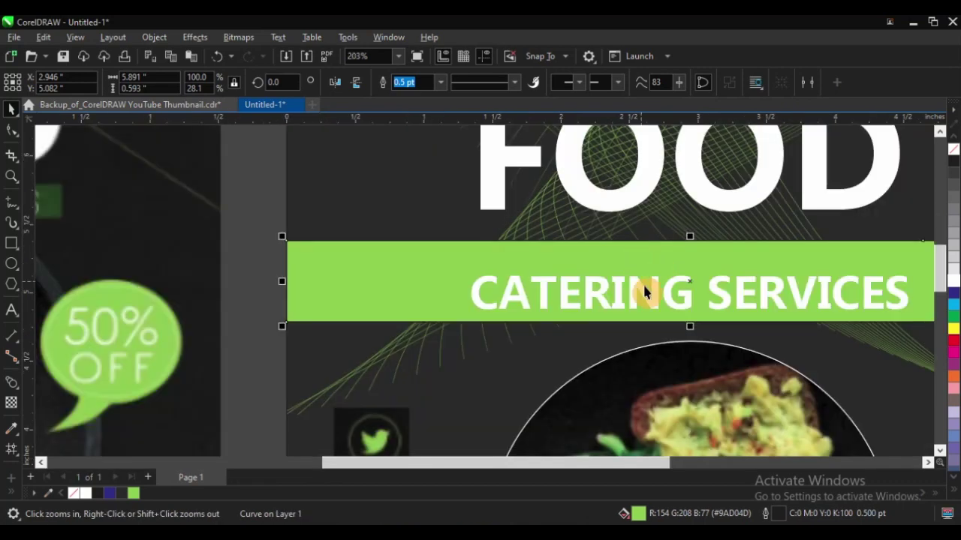
Align the CATERING SERVICES text vertically to the centre of the copied green band.
left_click(642, 291)
left_click(639, 262, "shift")
key("e")
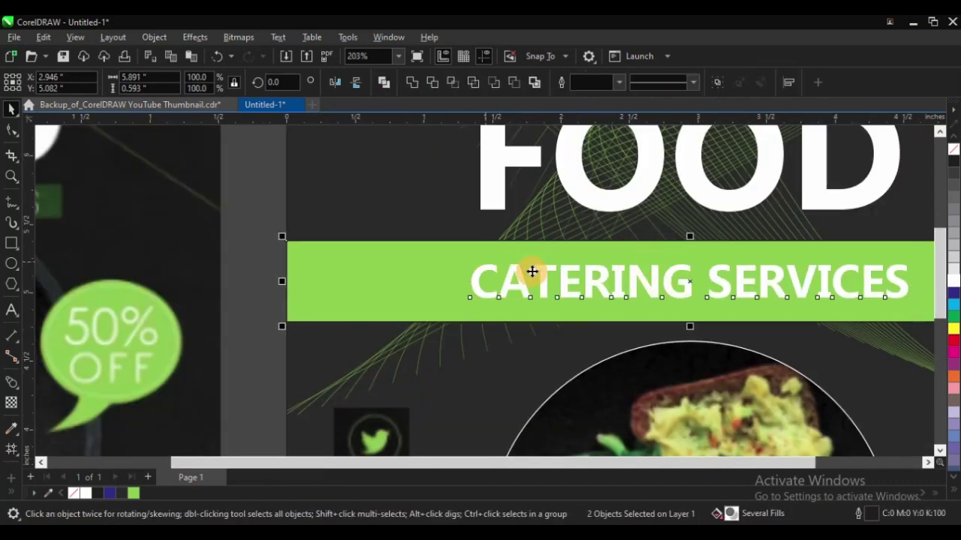
key("F3")
left_click(823, 334)
Narrow the green band behind CATERING SERVICES symmetrically to about 0.35 inches high.
left_click(716, 281)
key("F2")
left_click_drag(492, 223, 697, 340)
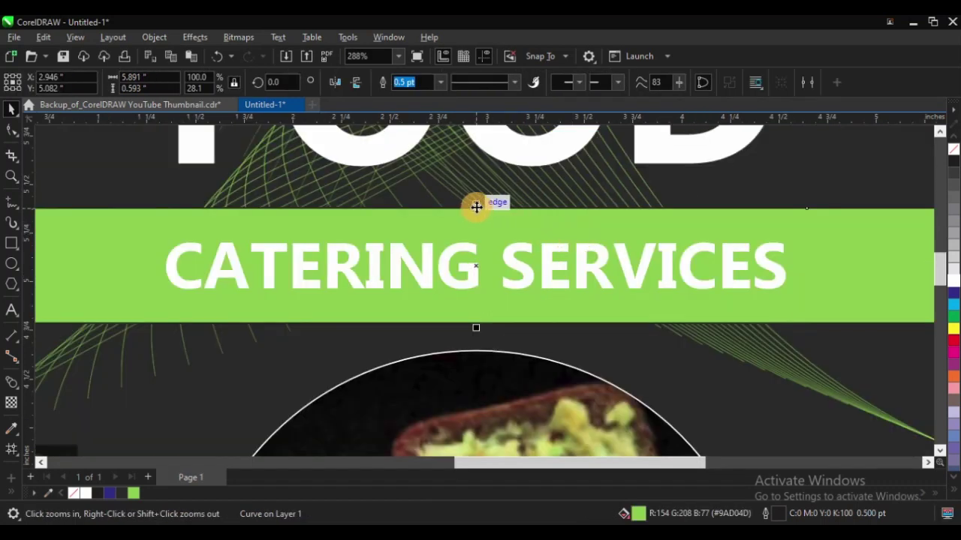
left_click_drag(475, 204, 480, 232)
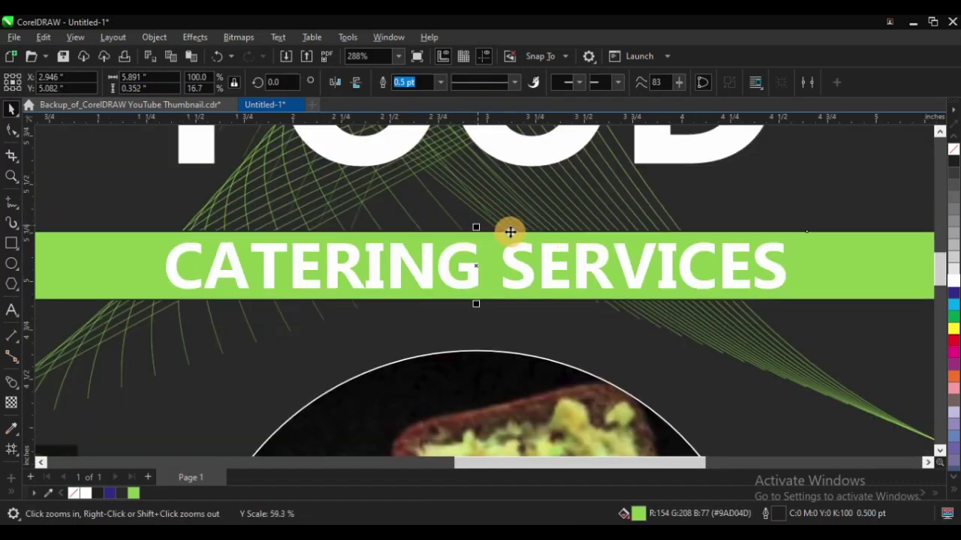
key("F3")
key("F3")
left_click(732, 321)
Remove the outline from the narrow green band behind CATERING SERVICES.
key("F3")
key("F2")
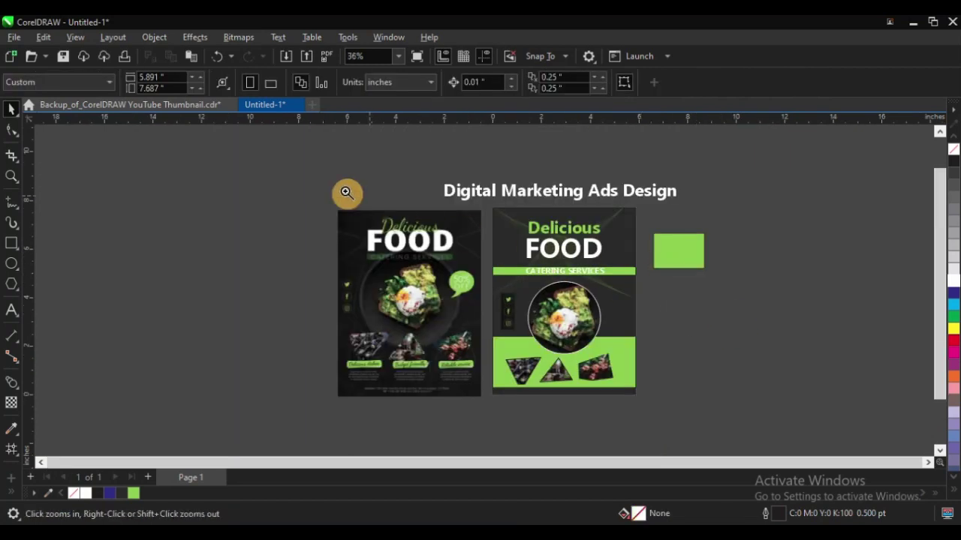
left_click_drag(306, 181, 739, 424)
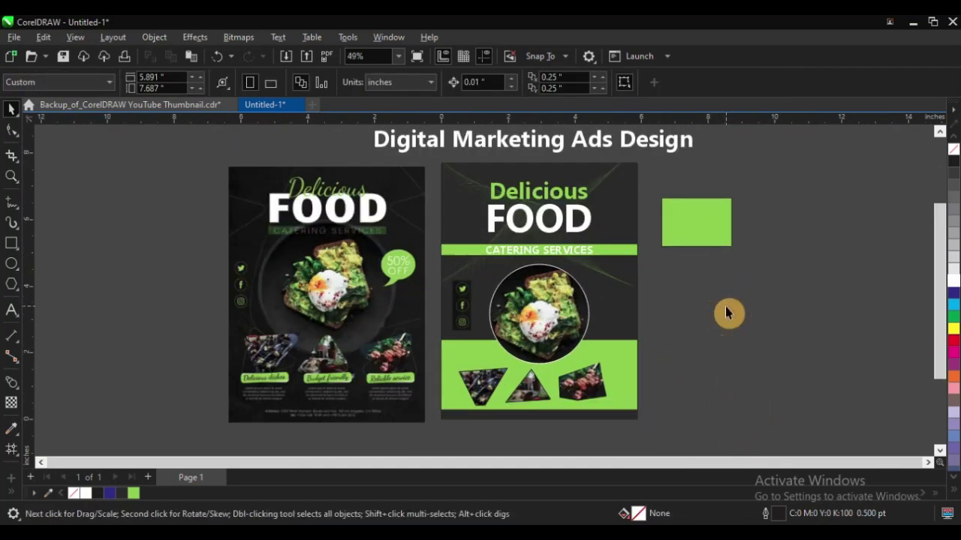
left_click(727, 314)
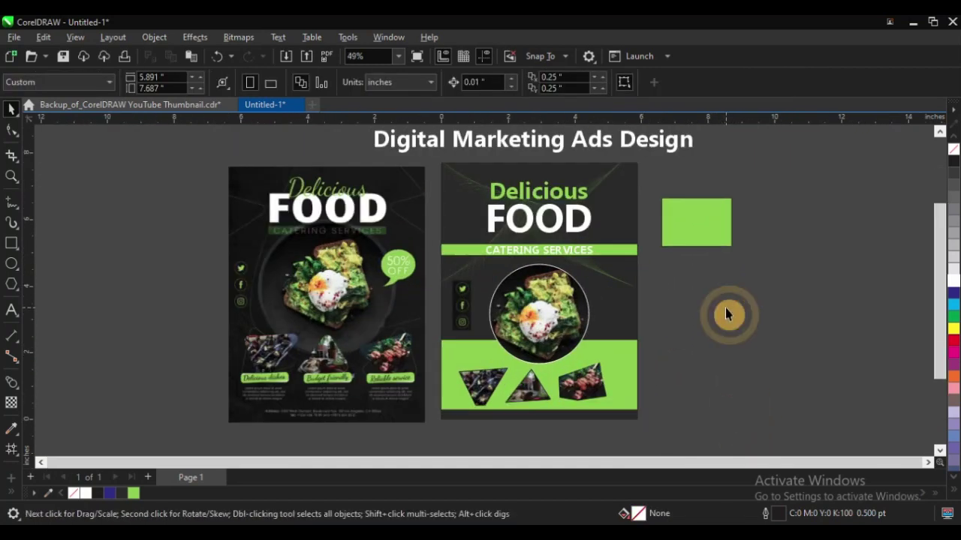
key("F2")
left_click_drag(193, 179, 846, 361)
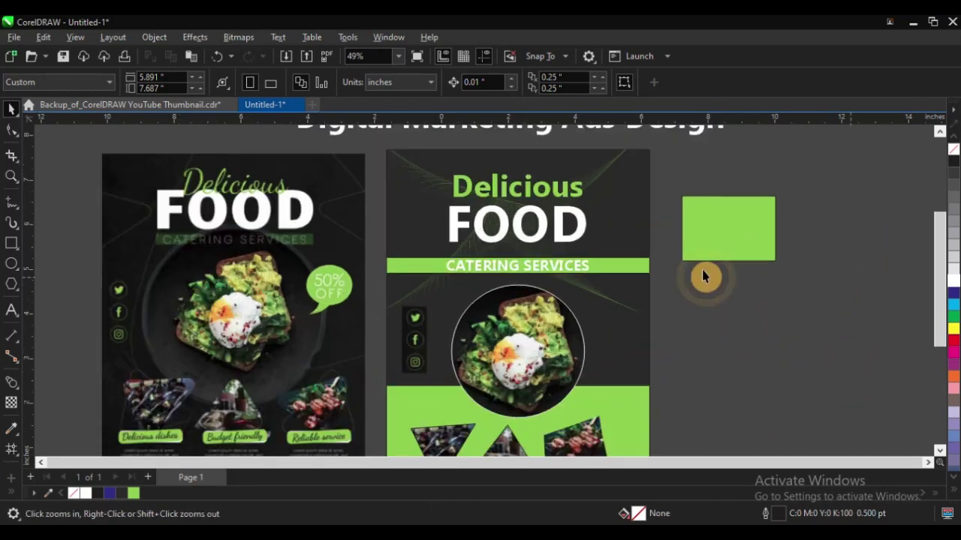
key("space")
left_click(628, 270)
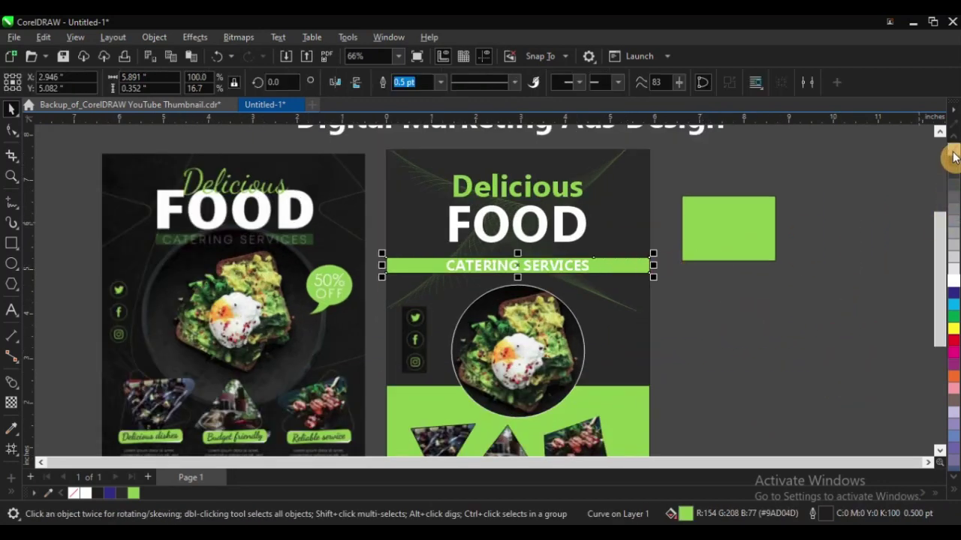
left_click(847, 236)
Fill the CATERING SERVICES text with black.
key("z")
left_click_drag(330, 201, 717, 343)
key("space")
left_click(548, 249)
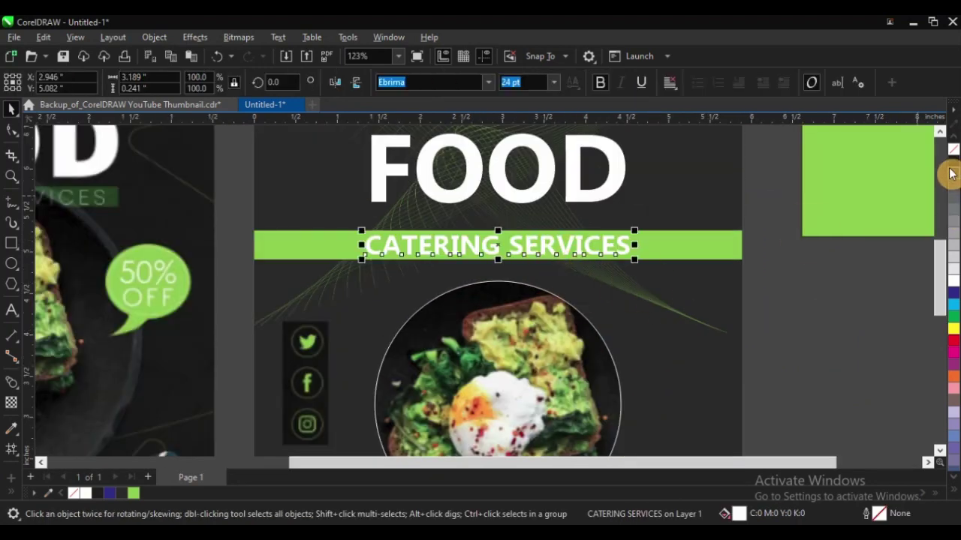
left_click(952, 161)
left_click(820, 320)
scroll(609, 292, "down", 2)
key("z")
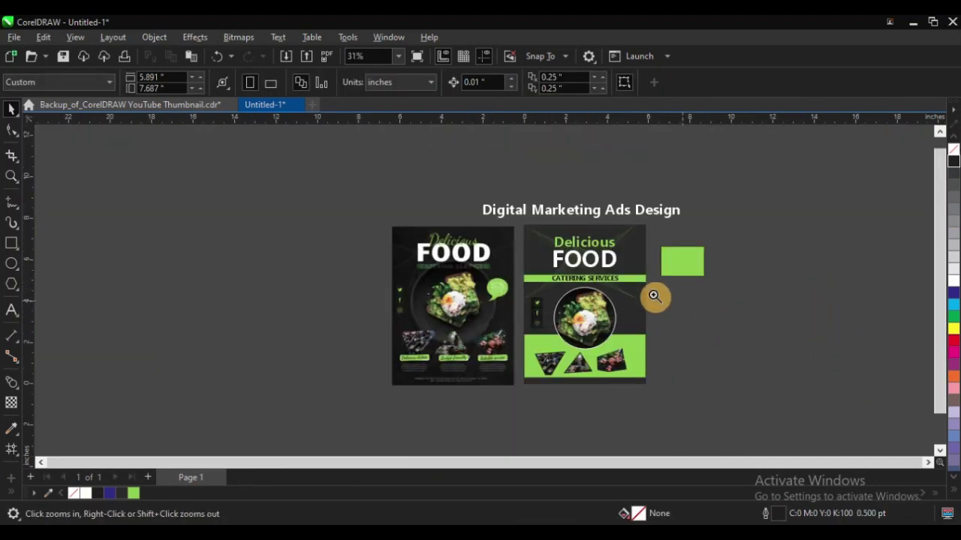
left_click_drag(298, 203, 761, 397)
left_click_drag(189, 160, 761, 407)
Remove the bold formatting from the CATERING SERVICES text.
key("space")
left_click(636, 261)
key("space")
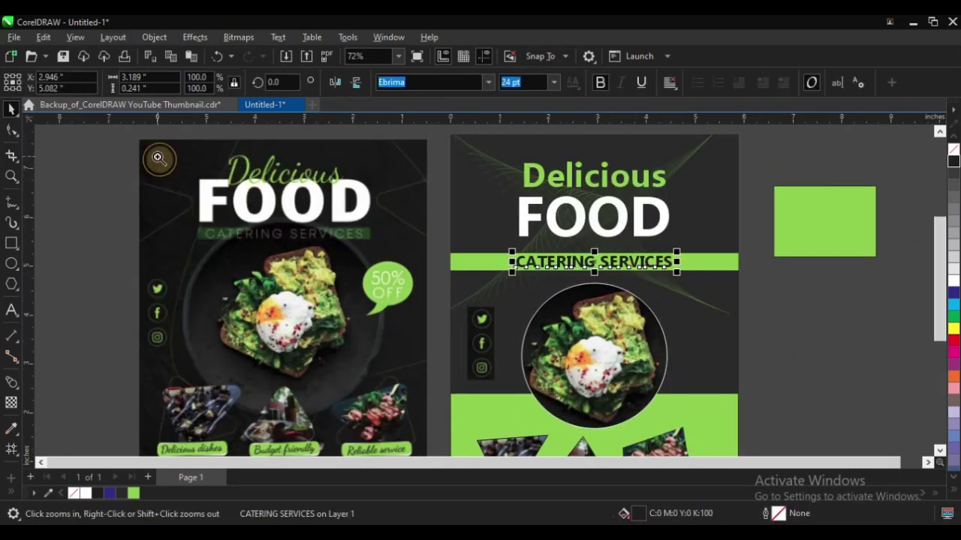
left_click_drag(154, 154, 776, 425)
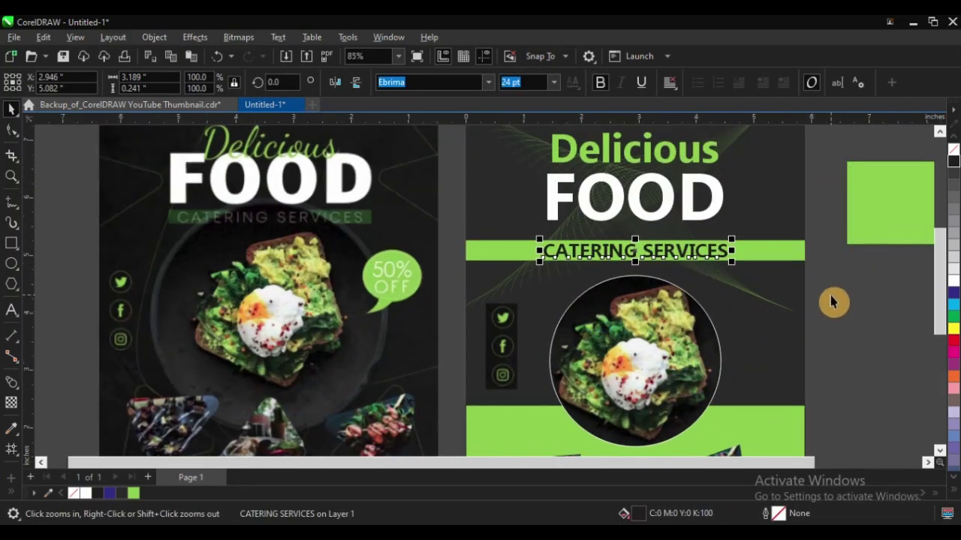
left_click(604, 85)
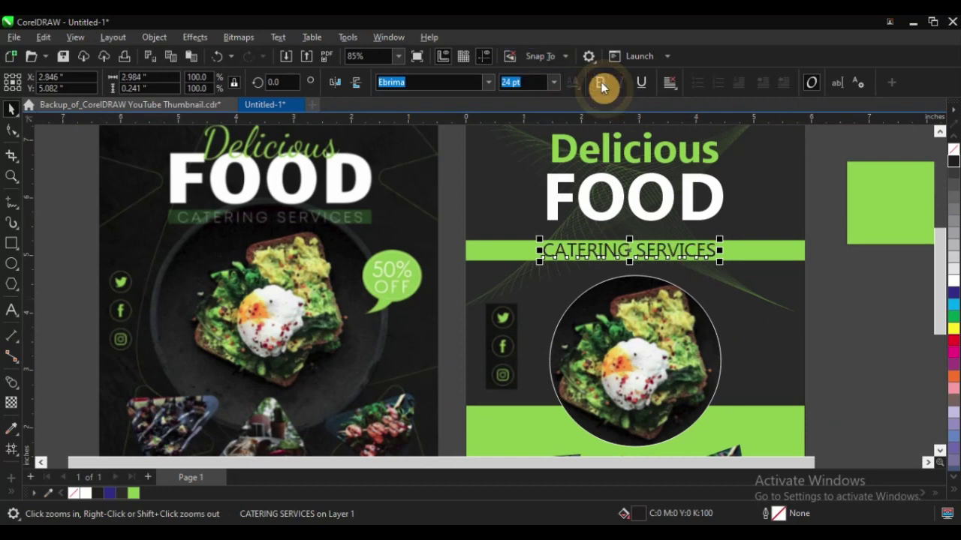
left_click(842, 316)
Open the font choices for the CATERING SERVICES text.
key("z")
left_click(706, 311)
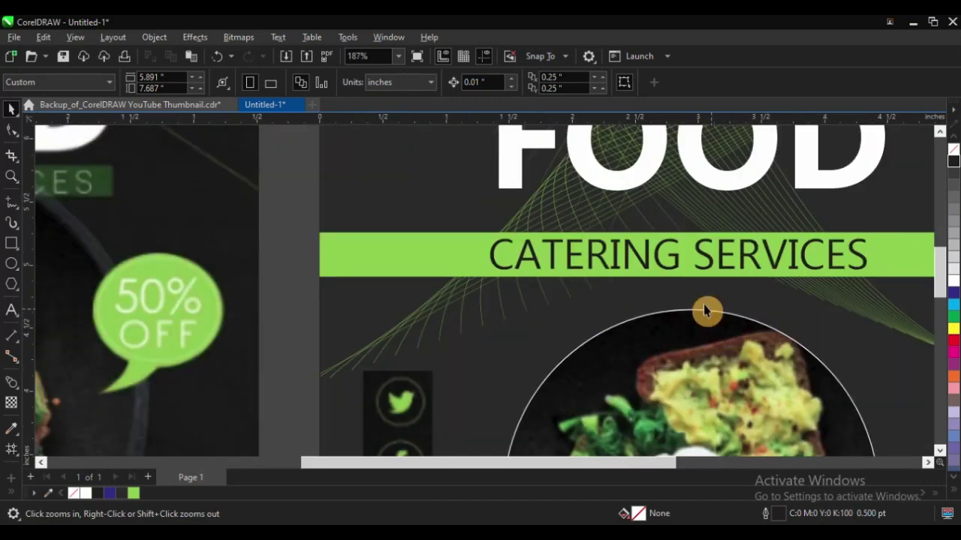
left_click(678, 265)
scroll(765, 275, "down", 1)
key("F2")
left_click_drag(346, 208, 715, 356)
left_click(487, 83)
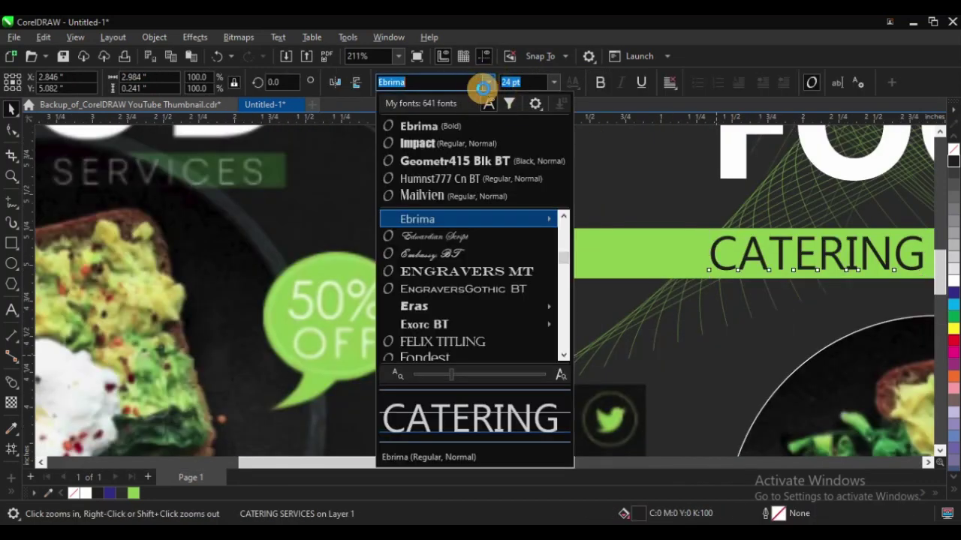
Set the font of the CATERING SERVICES text to Inter.
left_click(464, 179)
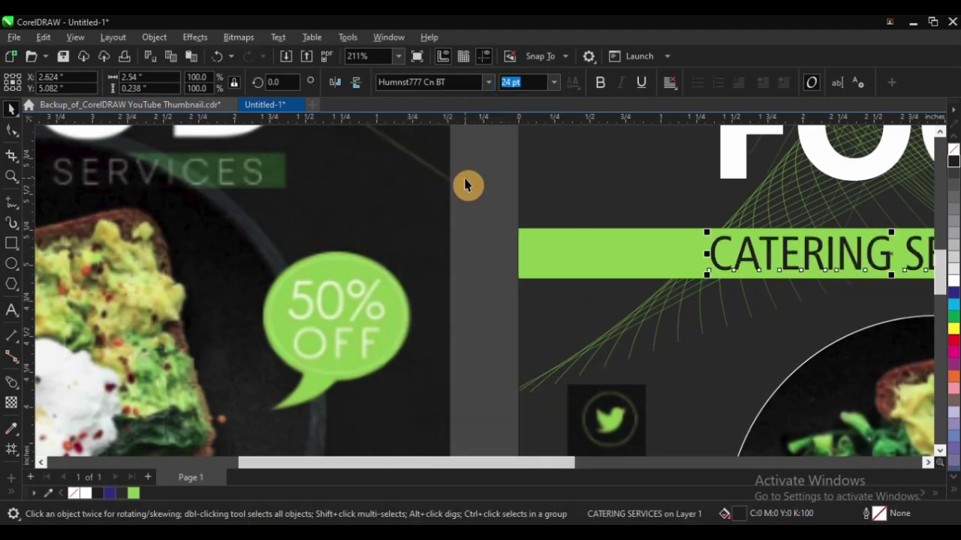
left_click(486, 83)
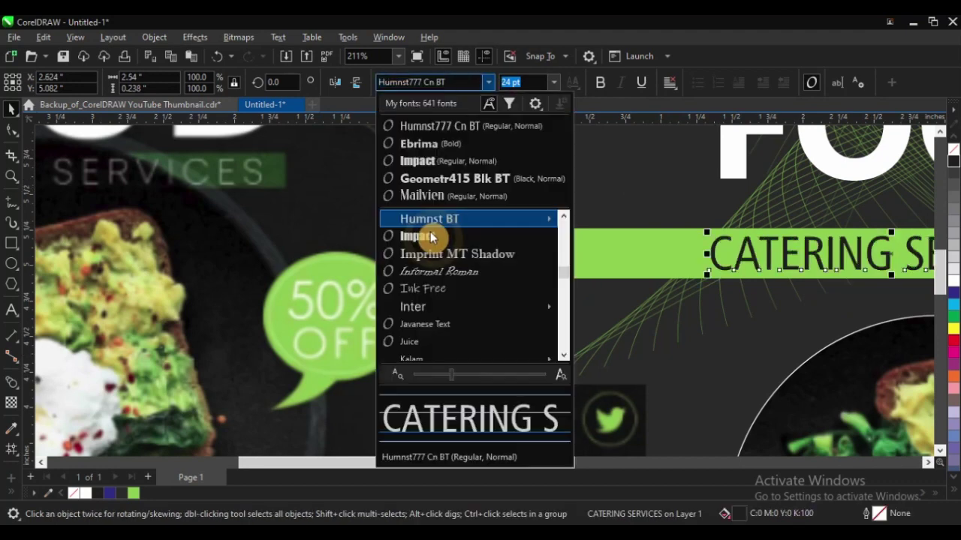
left_click(452, 308)
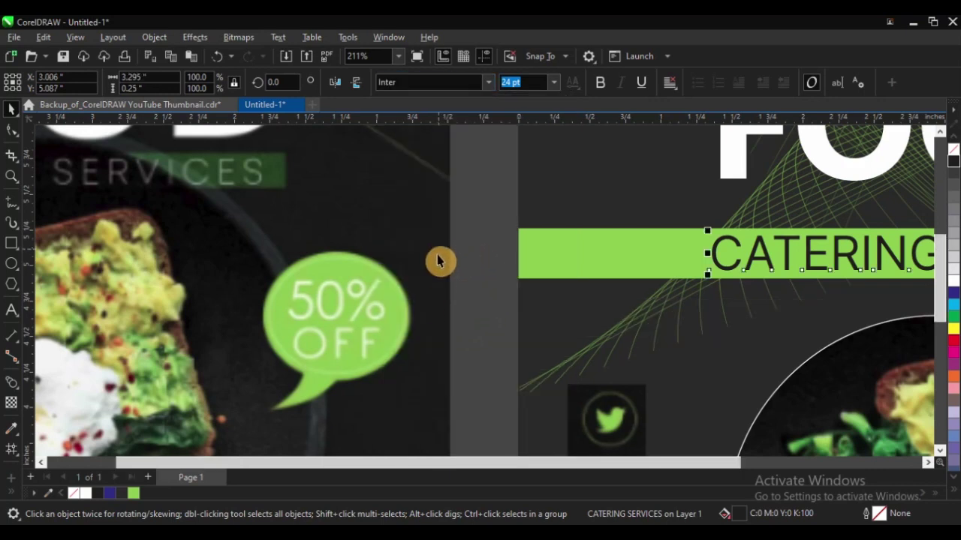
Try the Multiply merge mode on the green band behind CATERING SERVICES.
scroll(443, 263, "down", 4)
key("z")
left_click_drag(180, 179, 752, 390)
left_click(789, 248)
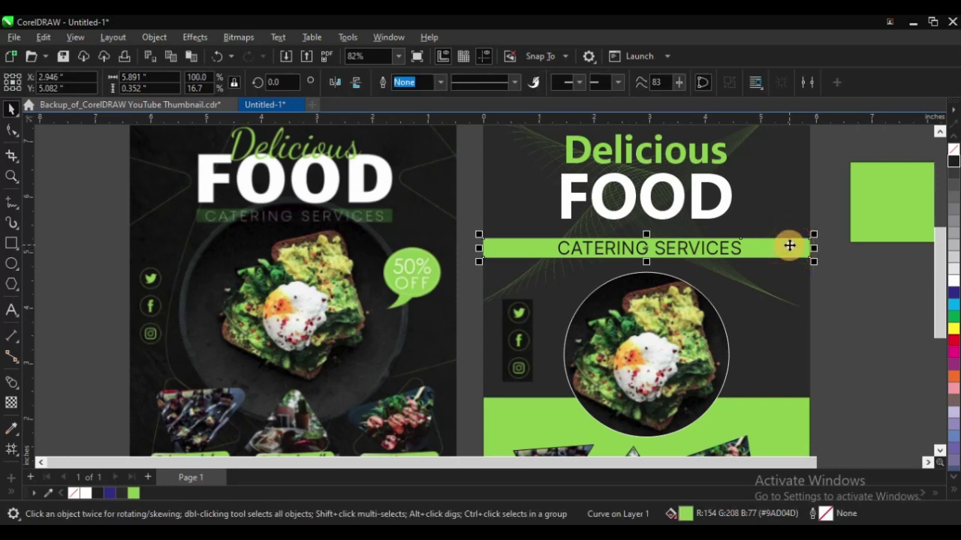
left_click(10, 406)
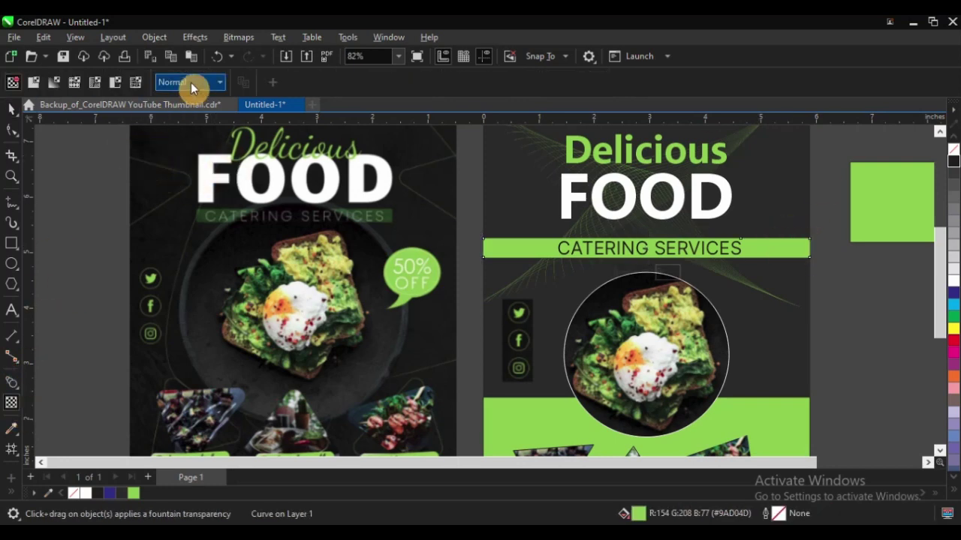
left_click(193, 84)
left_click(188, 156)
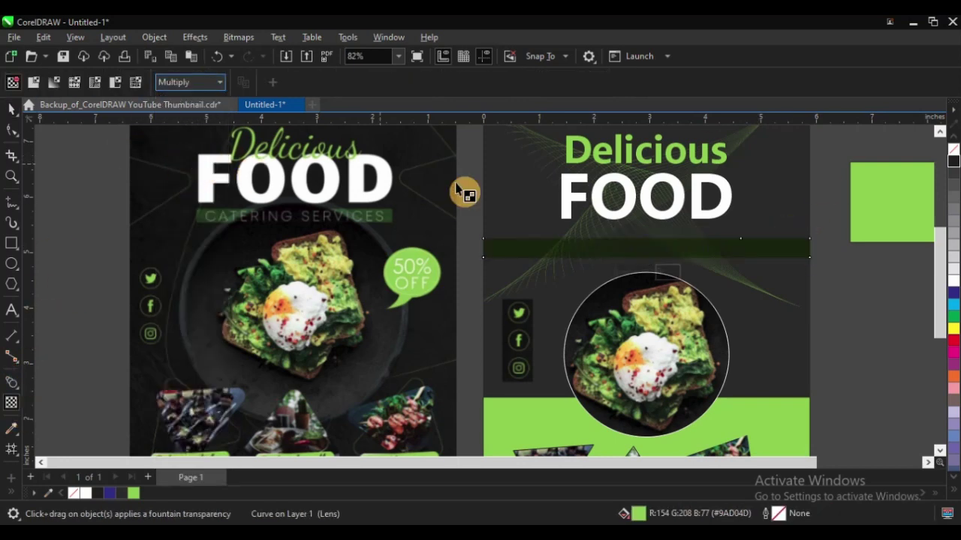
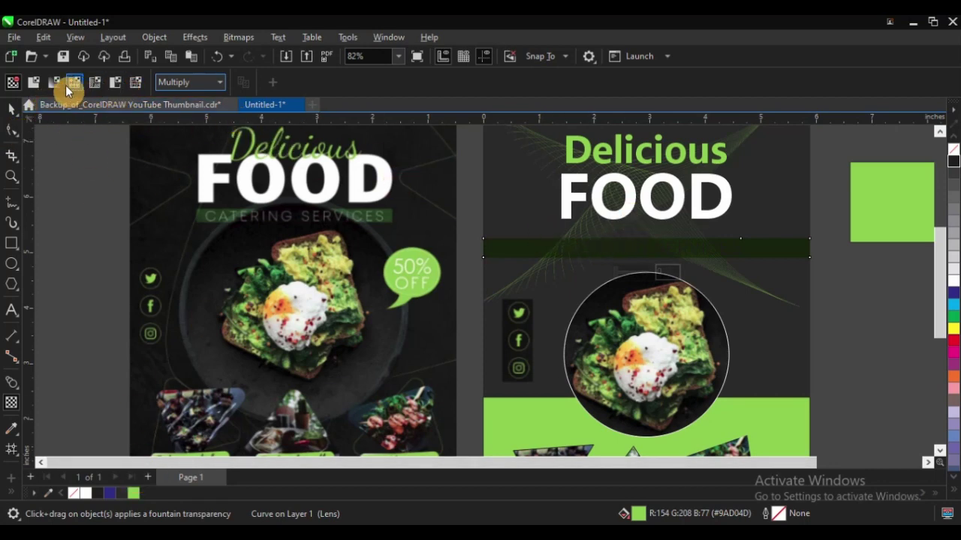
Try a fountain transparency on the band, testing several gradient directions across it.
left_click(58, 85)
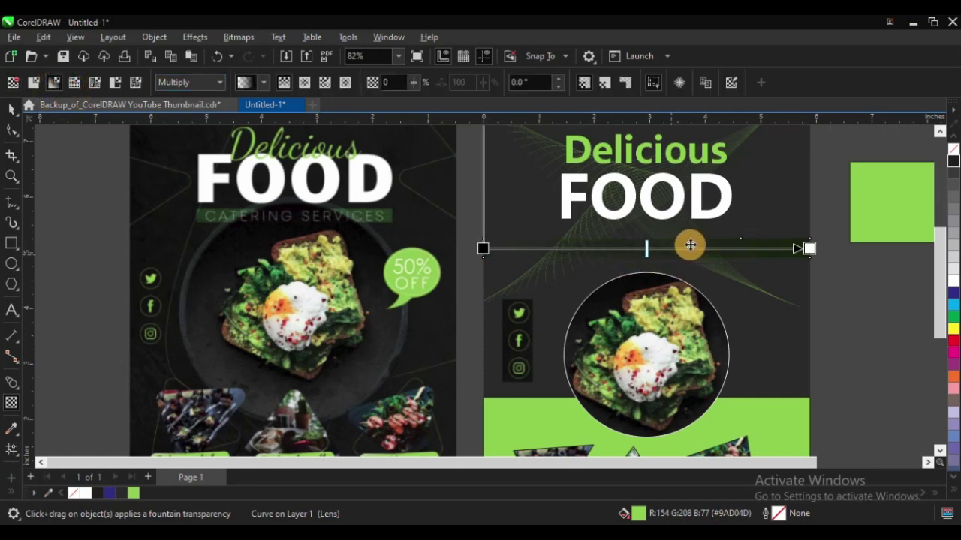
left_click_drag(728, 182, 628, 244)
left_click_drag(529, 282, 791, 249)
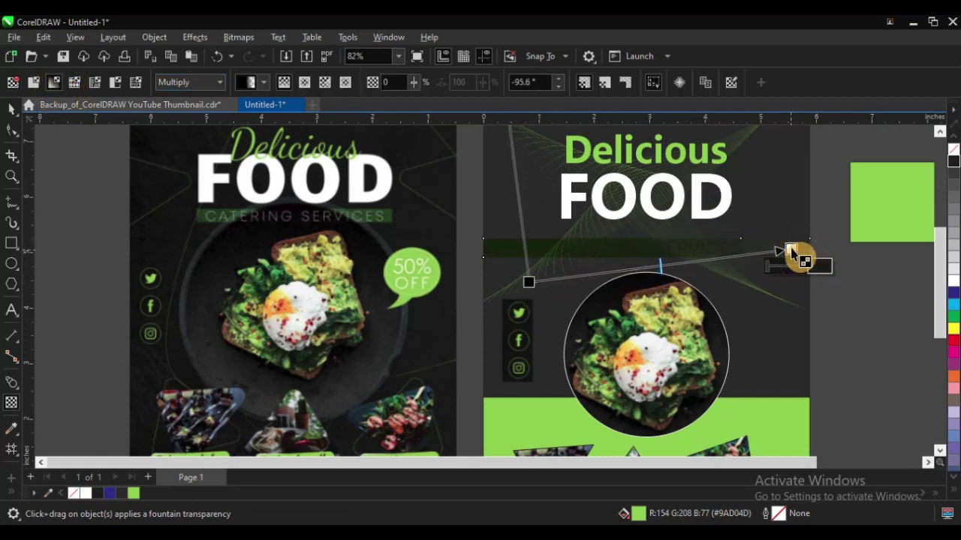
left_click_drag(825, 182, 578, 250)
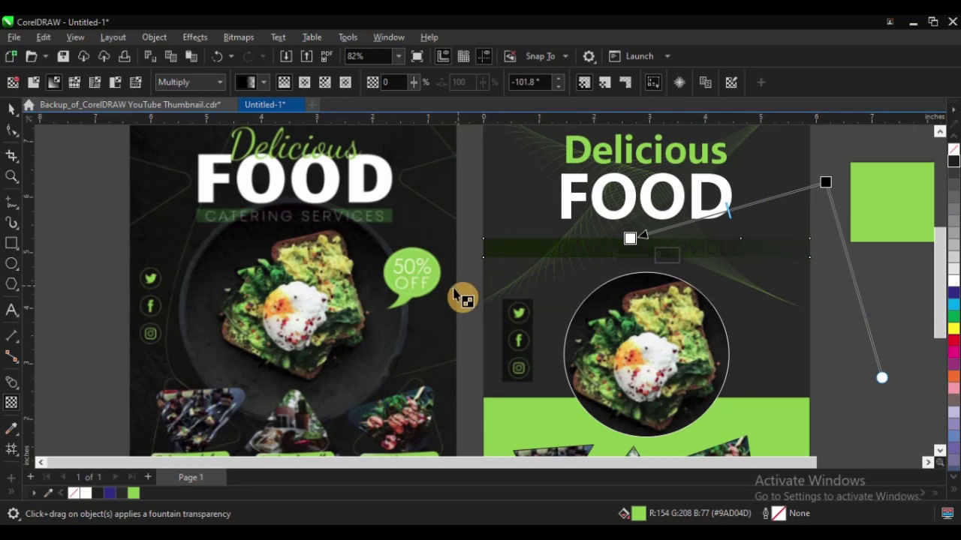
scroll(439, 307, "down", 2)
left_click_drag(829, 218, 514, 222)
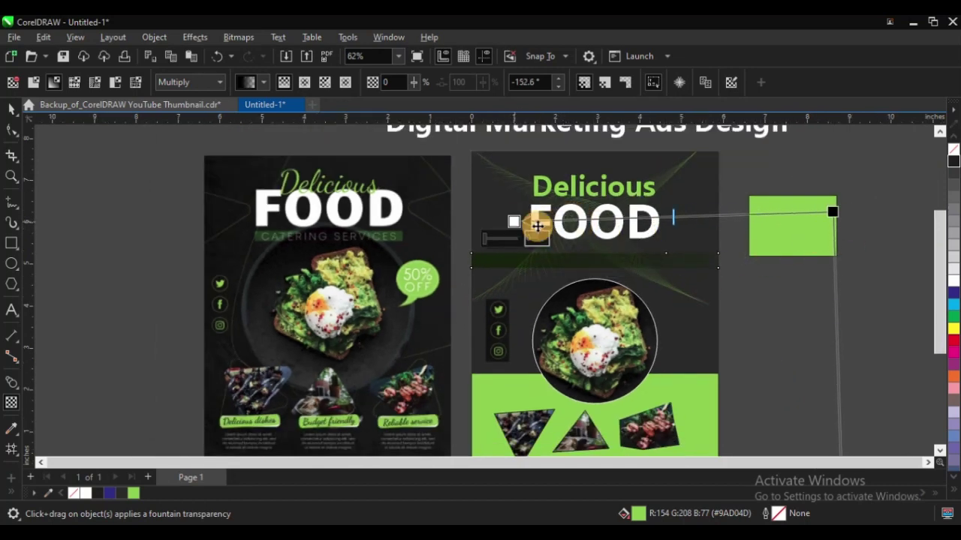
Undo the transparency and merge mode changes on the green band.
left_click(11, 111)
left_click(109, 199)
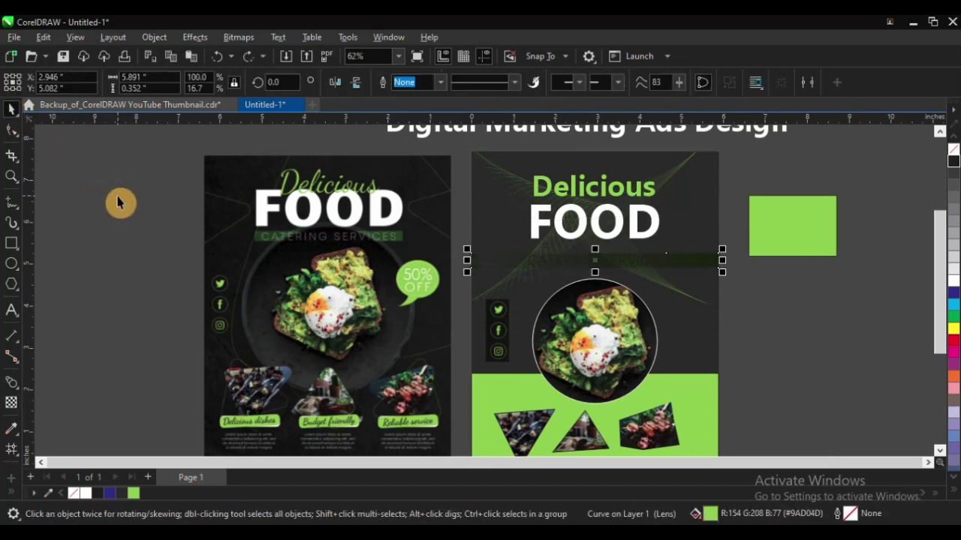
key("ctrl+z")
key("ctrl+z")
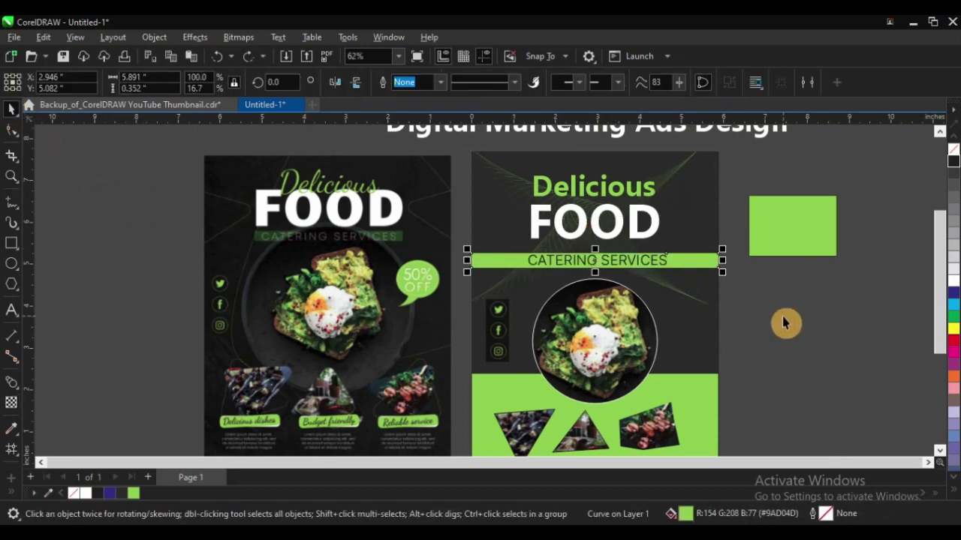
Apply transparency with the Multiply merge mode to the green band behind CATERING SERVICES.
left_click(783, 318)
scroll(461, 259, "down", 1)
key("F2")
left_click_drag(276, 188, 732, 381)
left_click_drag(137, 161, 776, 335)
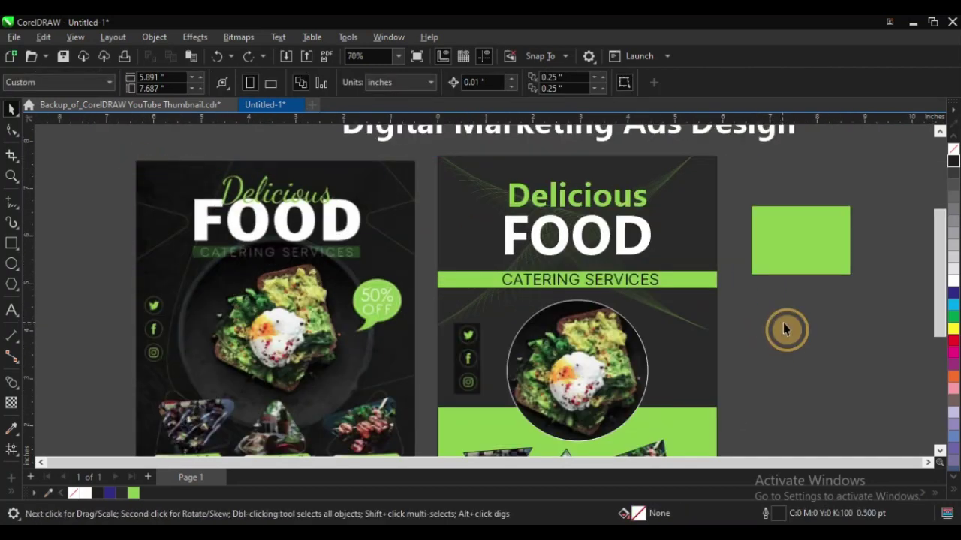
left_click_drag(409, 229, 818, 379)
left_click(664, 240)
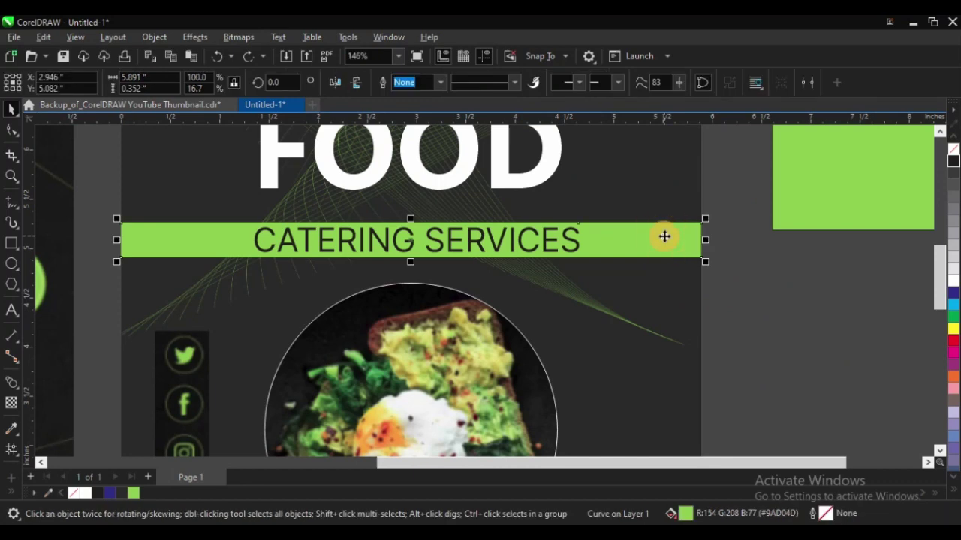
left_click(13, 402)
left_click(187, 83)
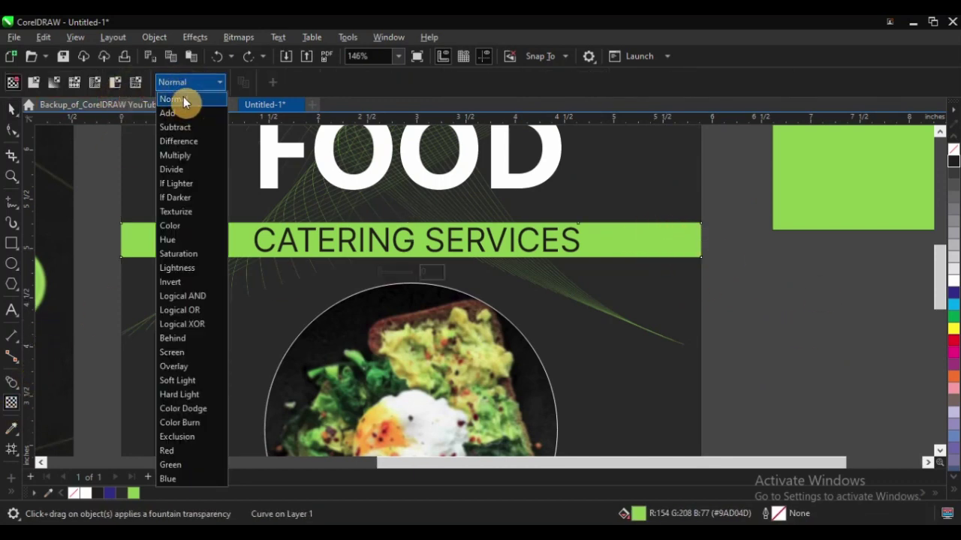
left_click(188, 156)
scroll(577, 255, "down", 2)
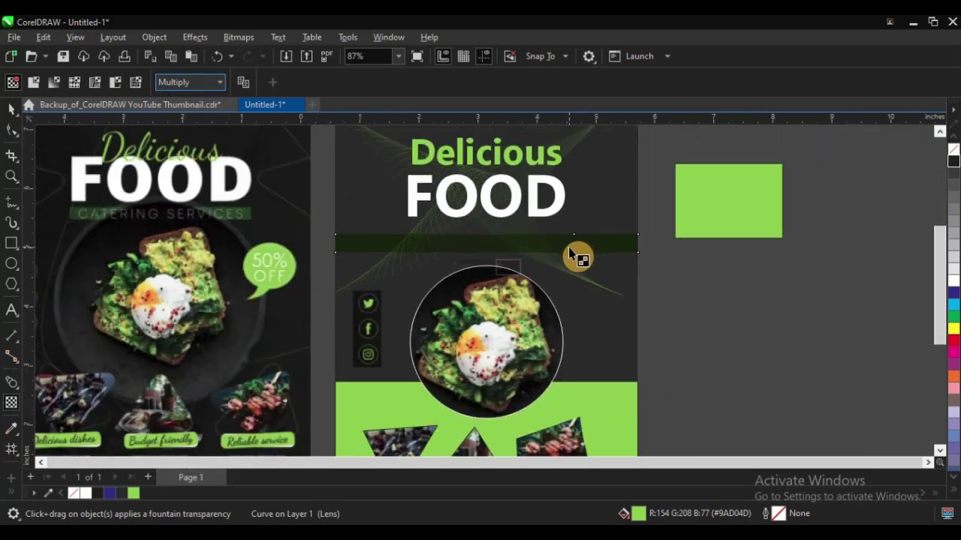
scroll(578, 255, "down", 2)
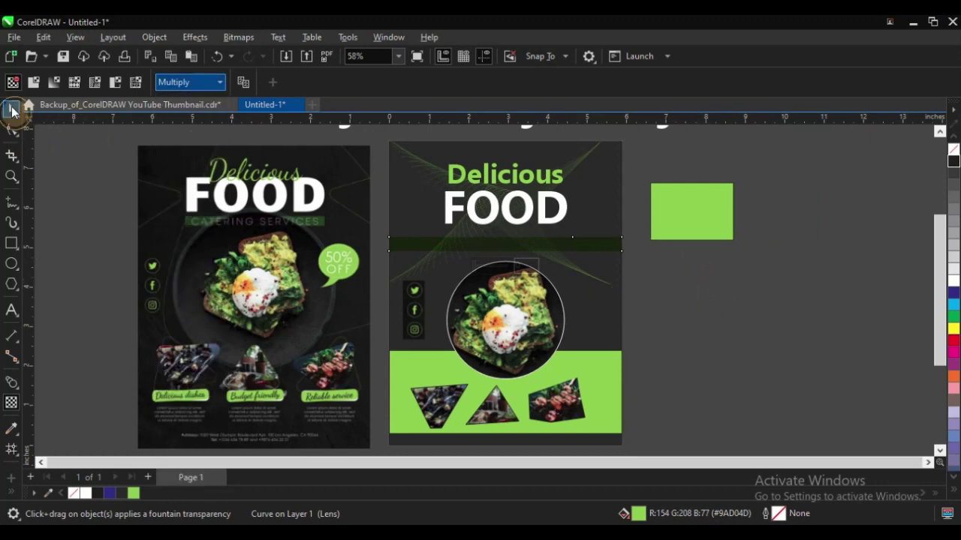
Recolor the CATERING SERVICES text with the light green sampled from the rectangle beside the flyer.
left_click(12, 111)
left_click(872, 285)
left_click_drag(635, 212, 410, 268)
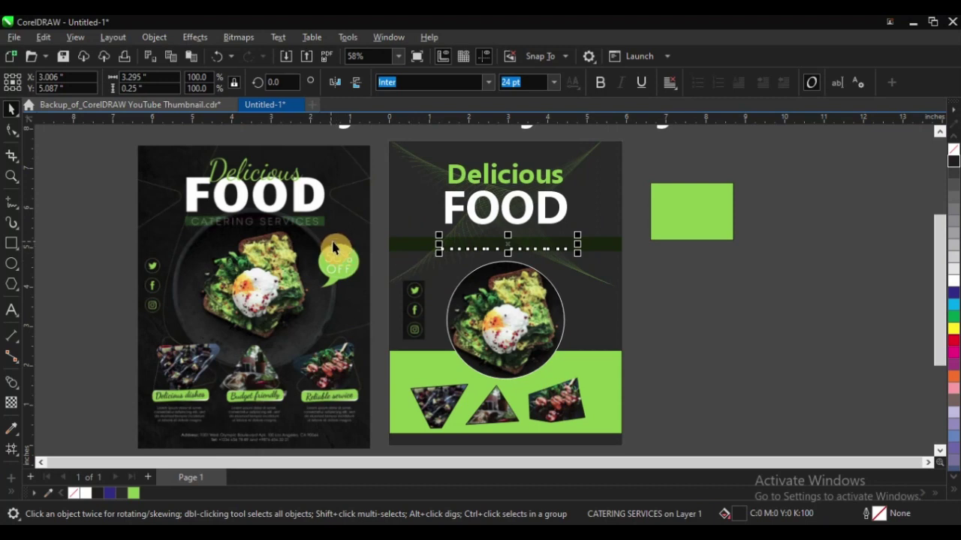
left_click(14, 434)
left_click(725, 215)
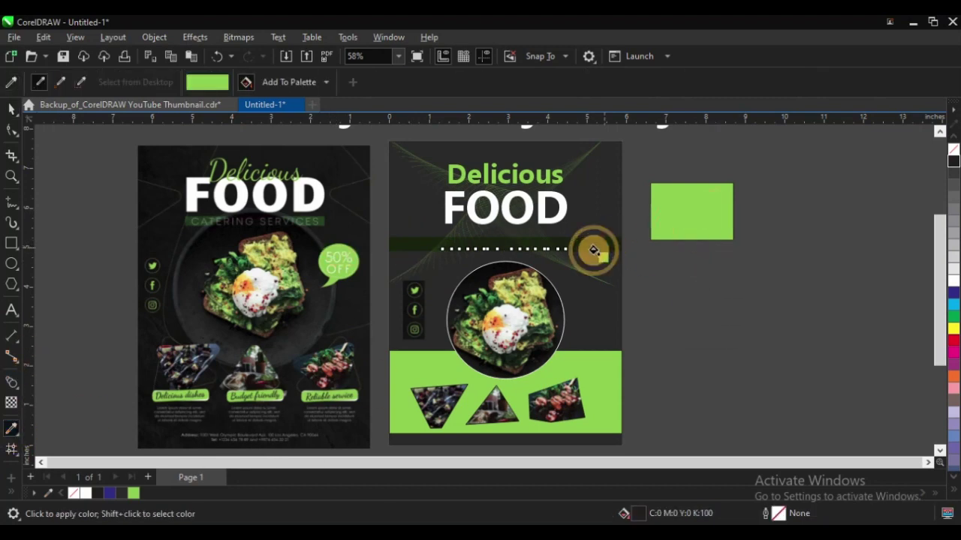
scroll(540, 240, "up", 5)
scroll(530, 236, "up", 5)
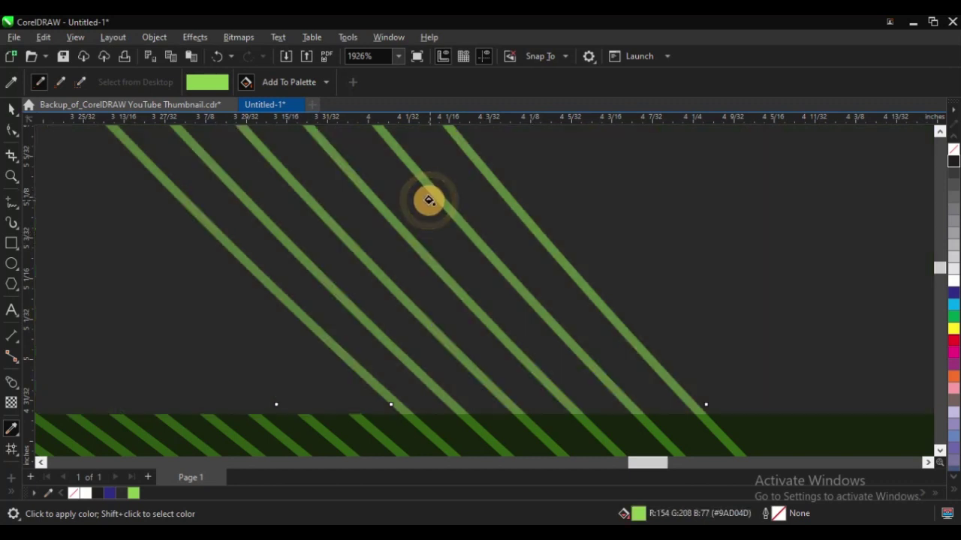
left_click(431, 197)
scroll(518, 236, "down", 3)
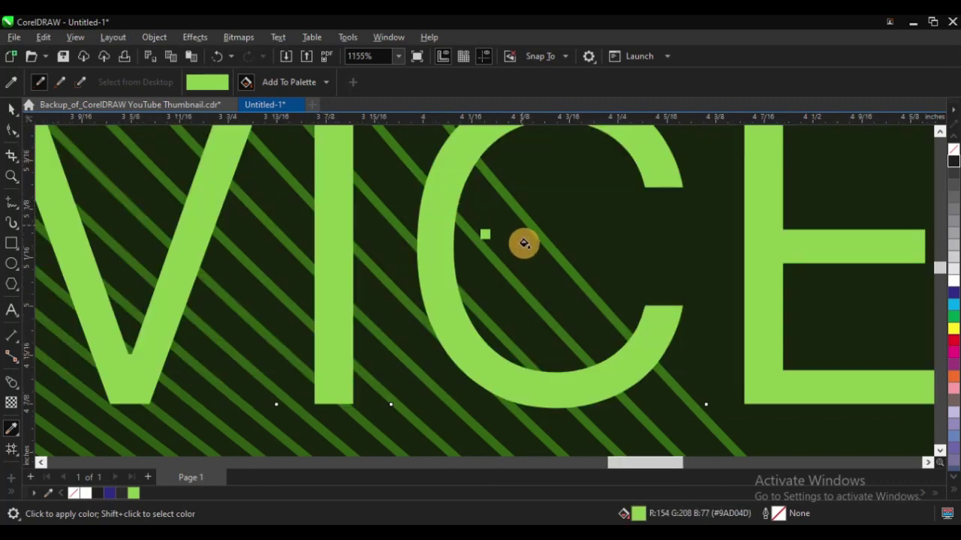
left_click(12, 109)
scroll(463, 246, "down", 4)
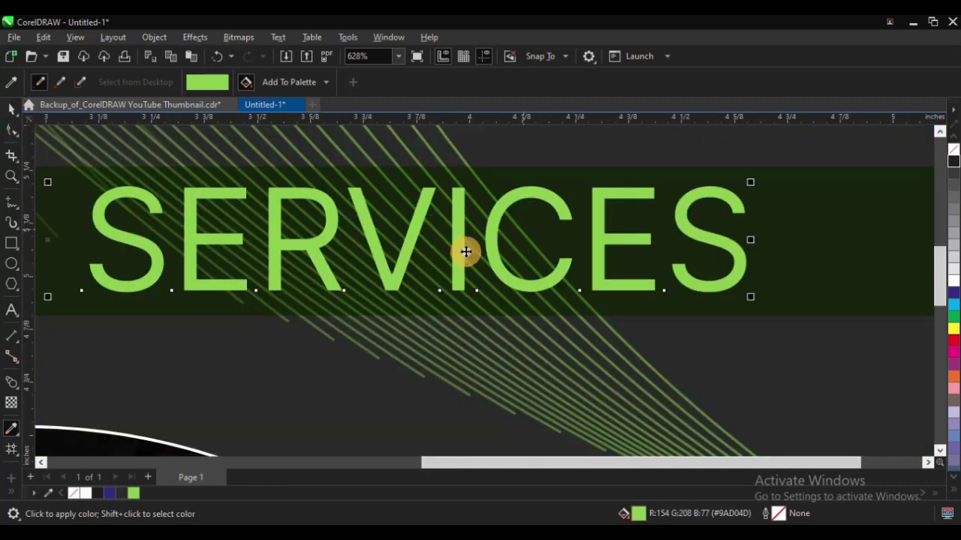
Compare the flyer's heading, banner and overall layout with the reference flyer.
left_click(626, 300)
key("F2")
left_click_drag(129, 159, 639, 394)
left_click(727, 328)
left_click_drag(719, 154, 423, 278)
left_click(729, 314)
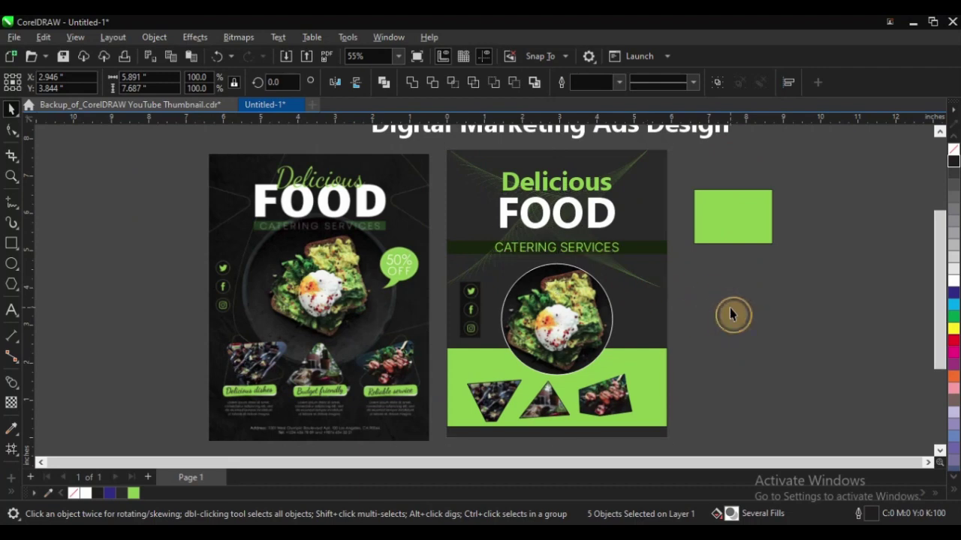
key("z")
left_click_drag(187, 208, 729, 431)
left_click(635, 213)
Create an enlarged concentric copy of the white circle around the main food photo, 3.245 inches wide, and fill it black.
key("F2")
left_click_drag(500, 180, 778, 352)
left_click_drag(650, 183, 683, 173)
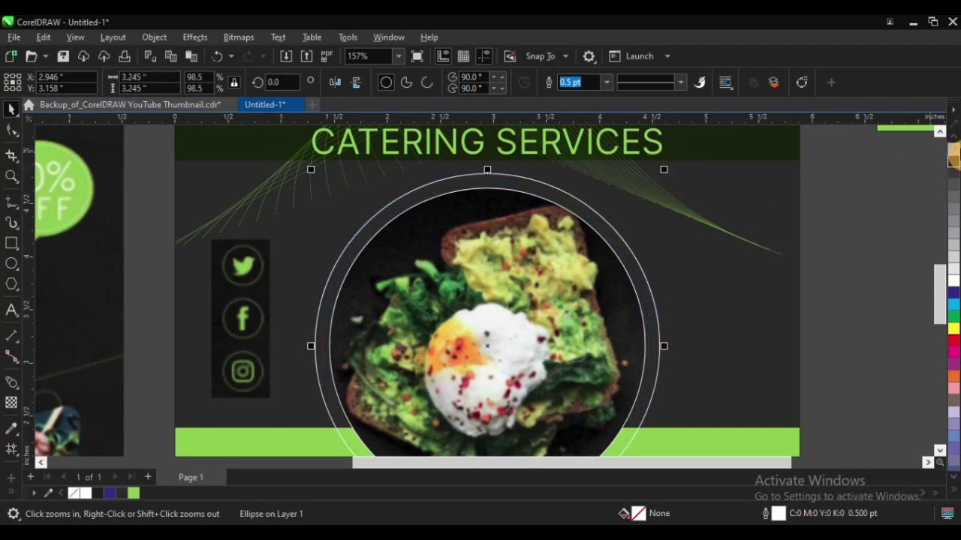
left_click(953, 162)
scroll(465, 208, "down", 2)
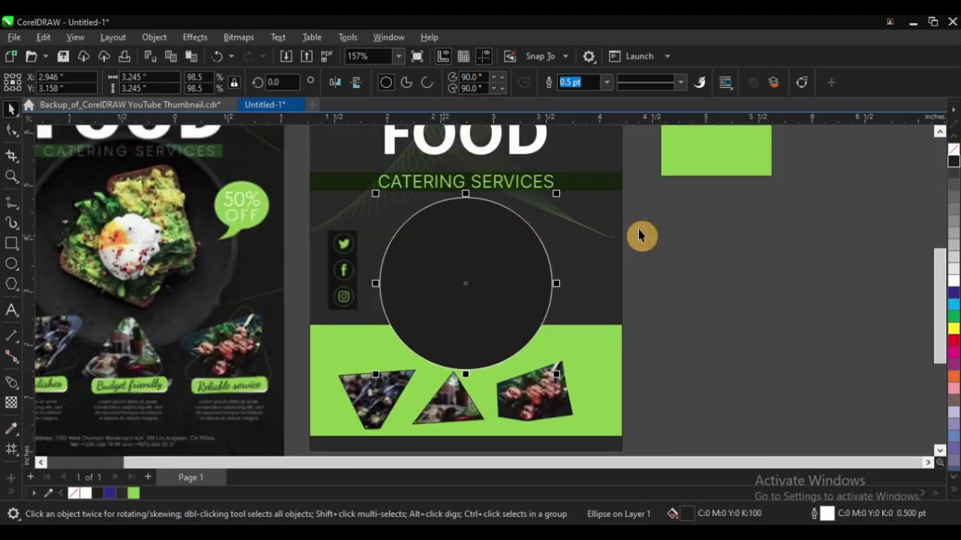
Arrange the stacking order so the round food photo and its white ring sit in front of the black circle.
left_click_drag(643, 168, 383, 376)
key("ctrl+Page_Down")
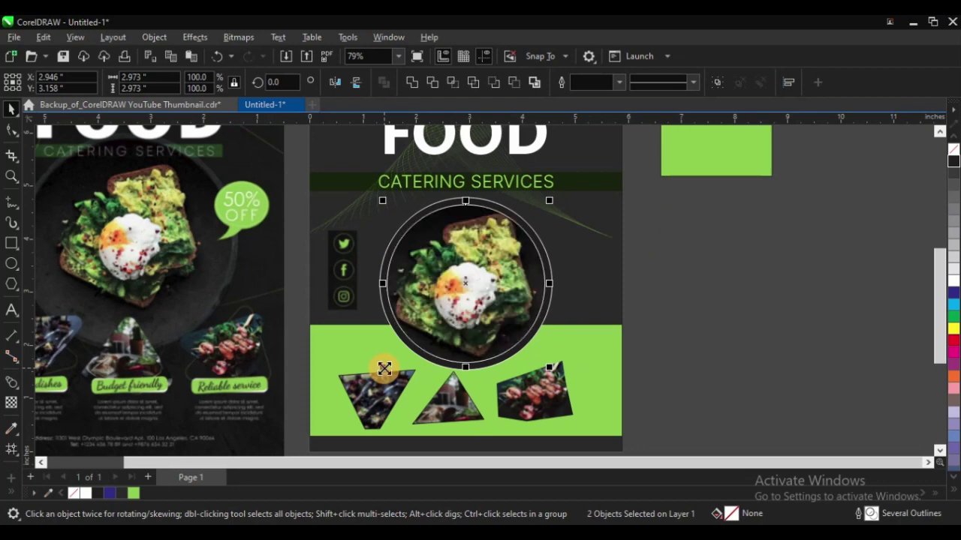
left_click(698, 268)
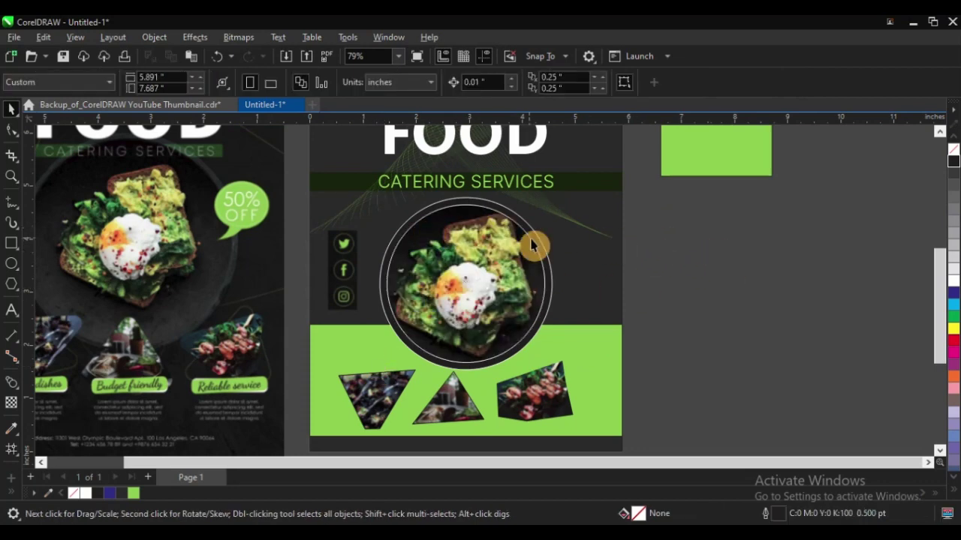
Remove the outline from the large black circle behind the food photo.
scroll(499, 244, "down", 2)
scroll(472, 251, "up", 4)
left_click(473, 250)
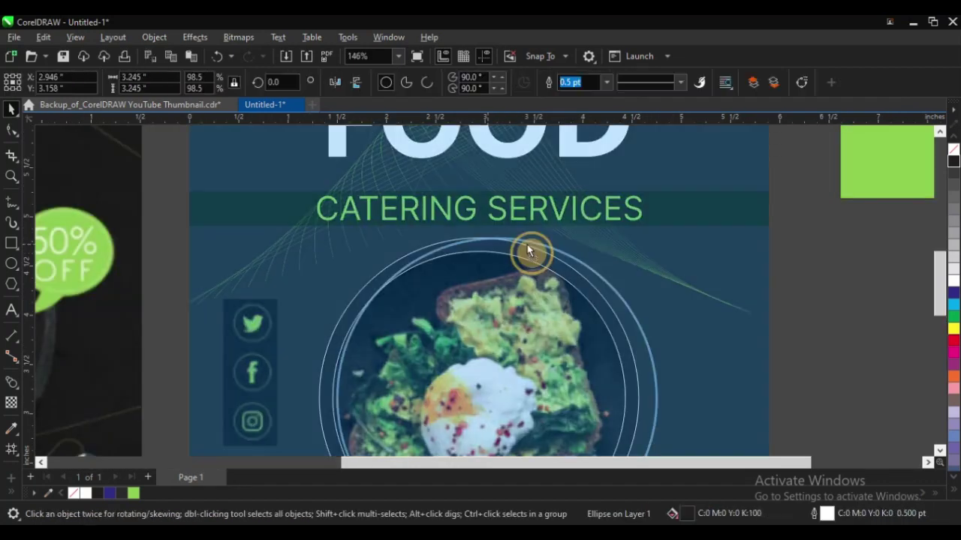
key("p")
right_click(953, 153)
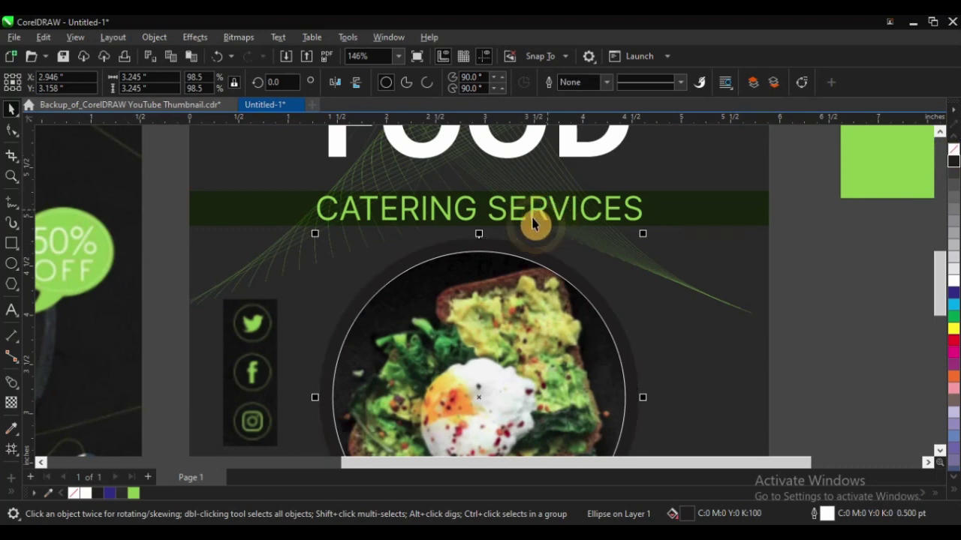
scroll(533, 241, "down", 2)
left_click(702, 300)
key("F2")
left_click_drag(215, 188, 670, 354)
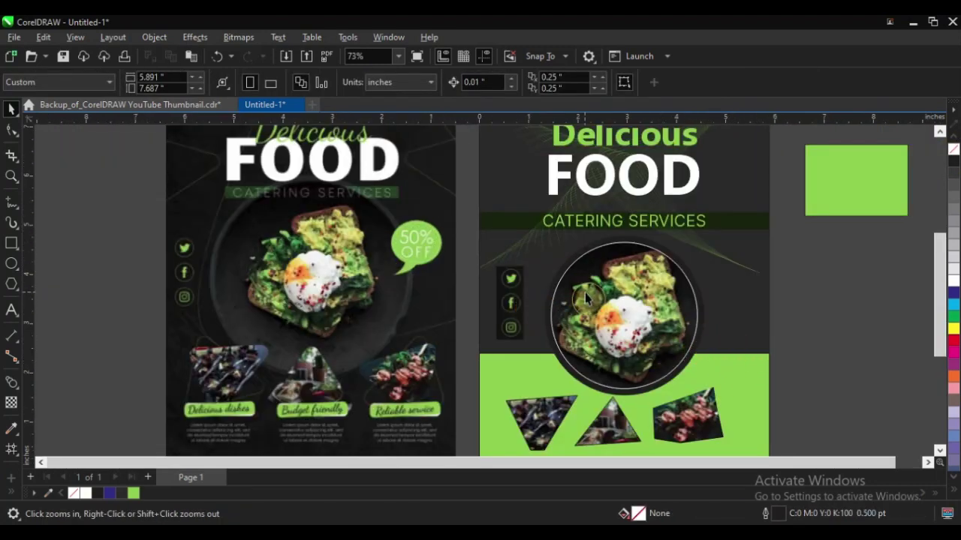
left_click_drag(586, 298, 645, 301)
key("ctrl+z")
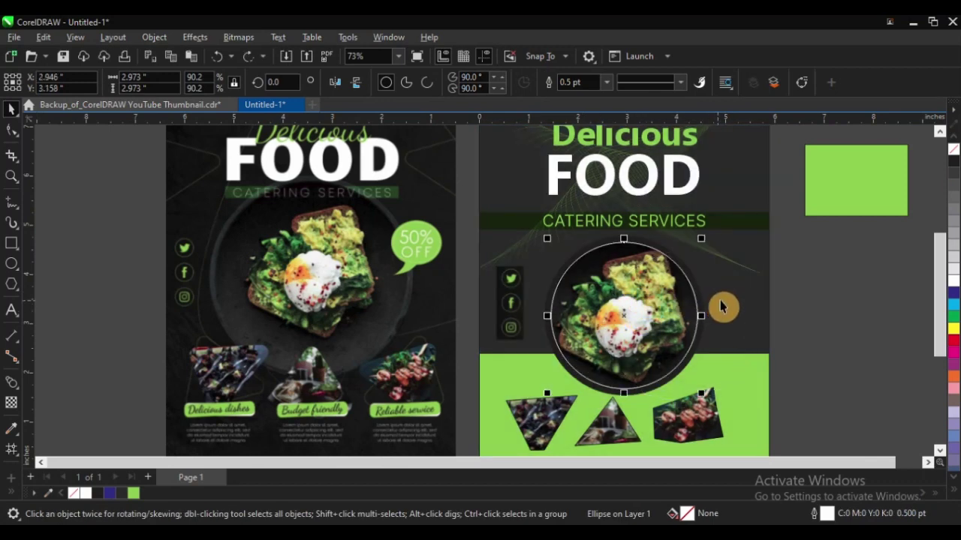
Fill the large circle behind the food photo with a slightly lighter dark grey.
key("z")
left_click_drag(562, 214, 708, 361)
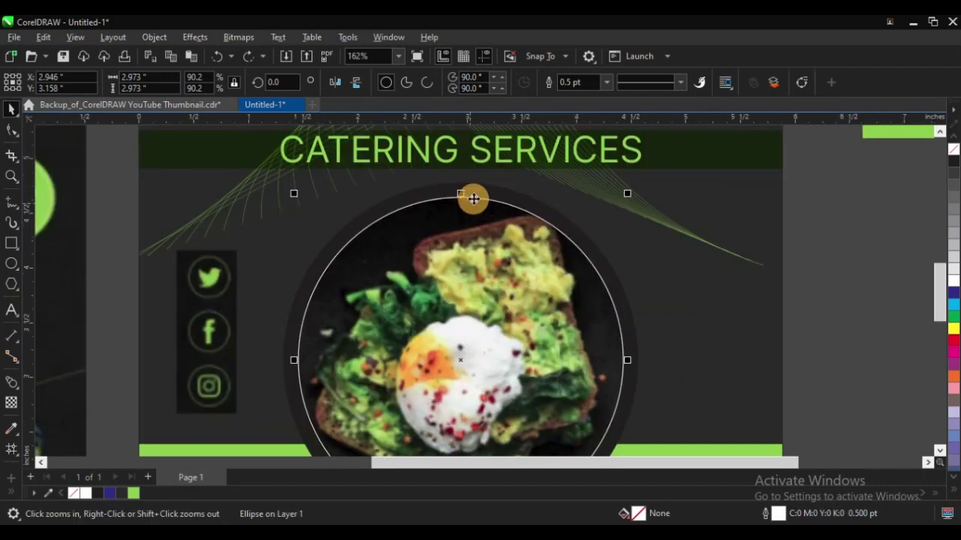
key("space")
left_click(525, 189)
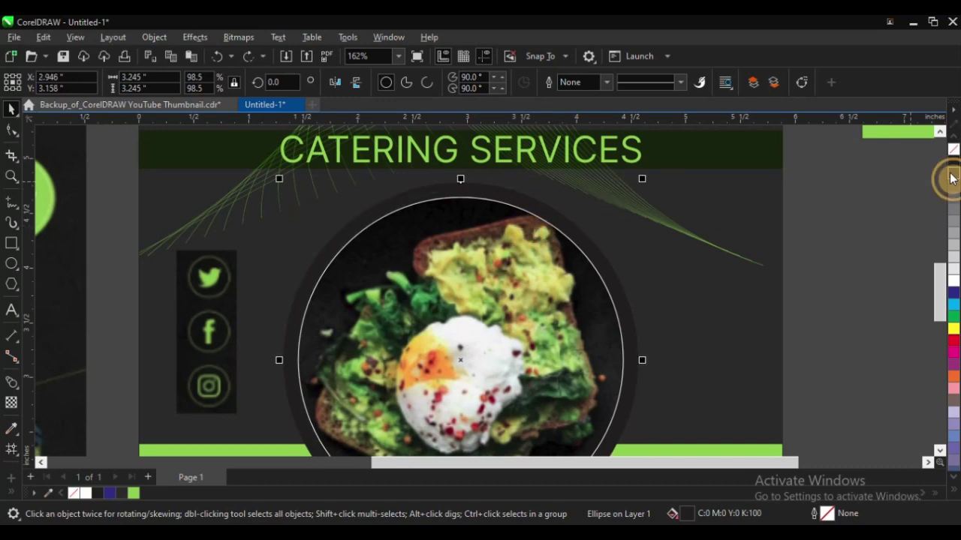
scroll(528, 246, "down", 5)
key("z")
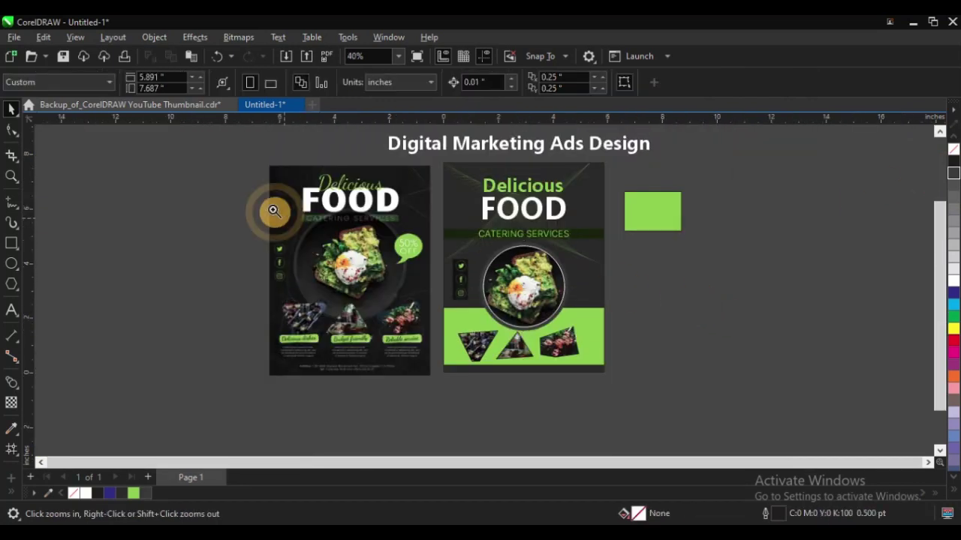
Set the outline width of the white ring around the main food photo to 1.5 pt.
left_click_drag(236, 188, 660, 389)
key("space")
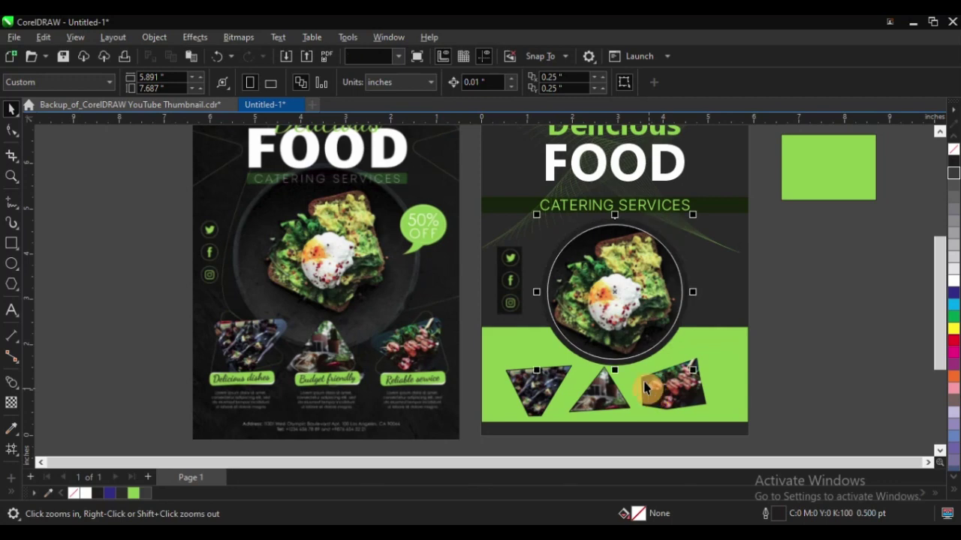
left_click(793, 293)
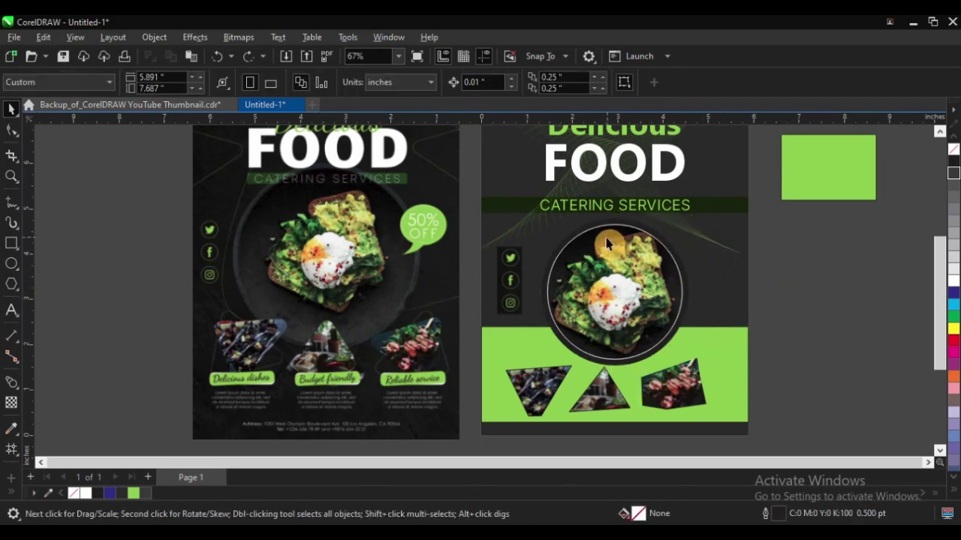
left_click_drag(606, 241, 675, 239)
key("ctrl+z")
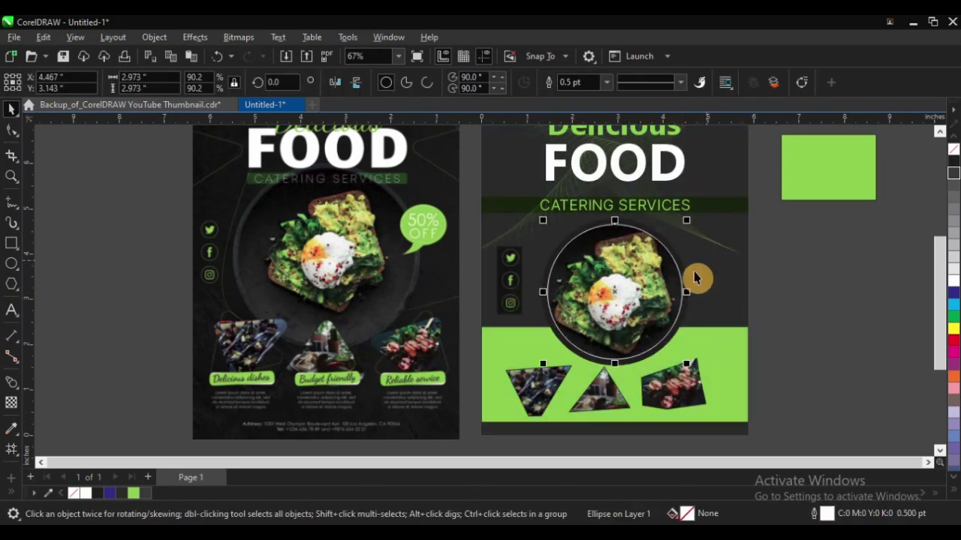
key("z")
left_click_drag(483, 203, 795, 401)
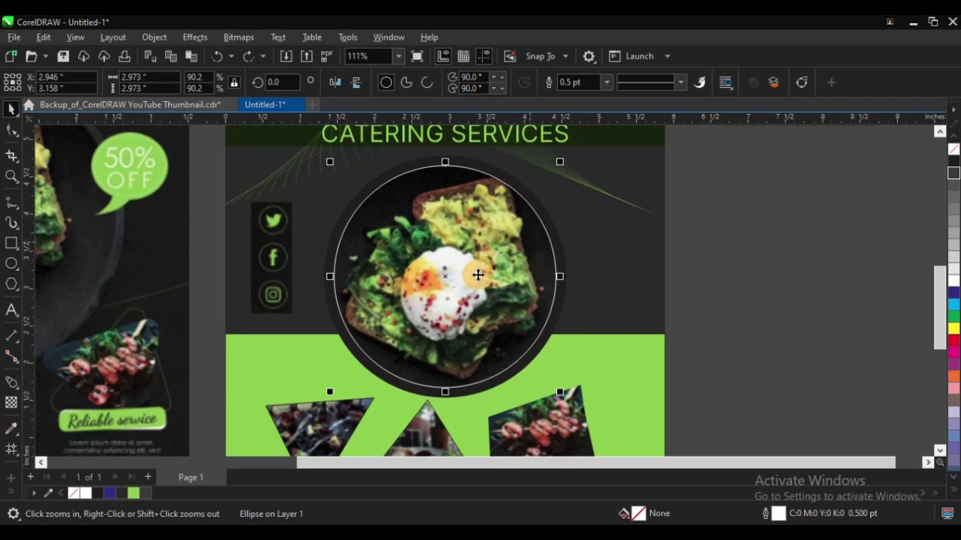
scroll(472, 278, "down", 2)
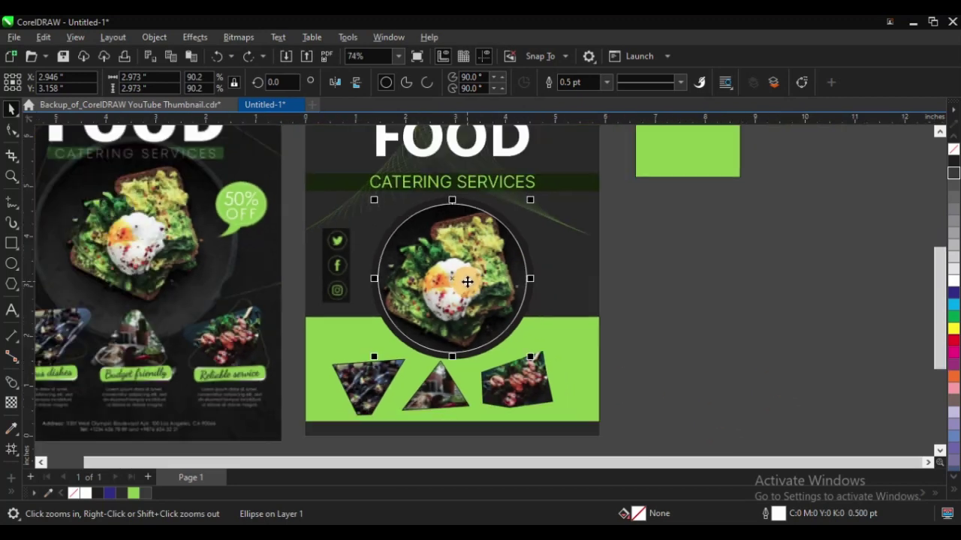
left_click(608, 82)
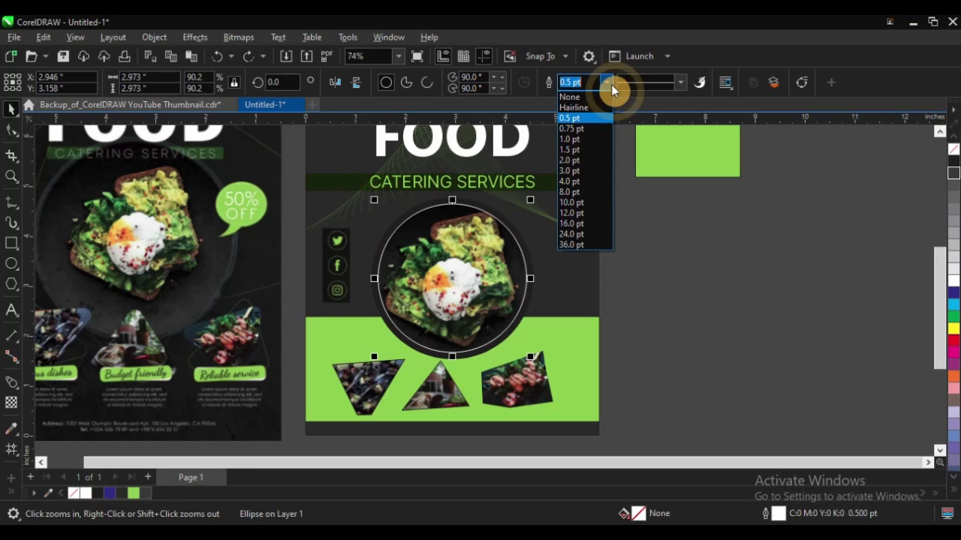
left_click(581, 151)
left_click(626, 316)
scroll(649, 279, "down", 2)
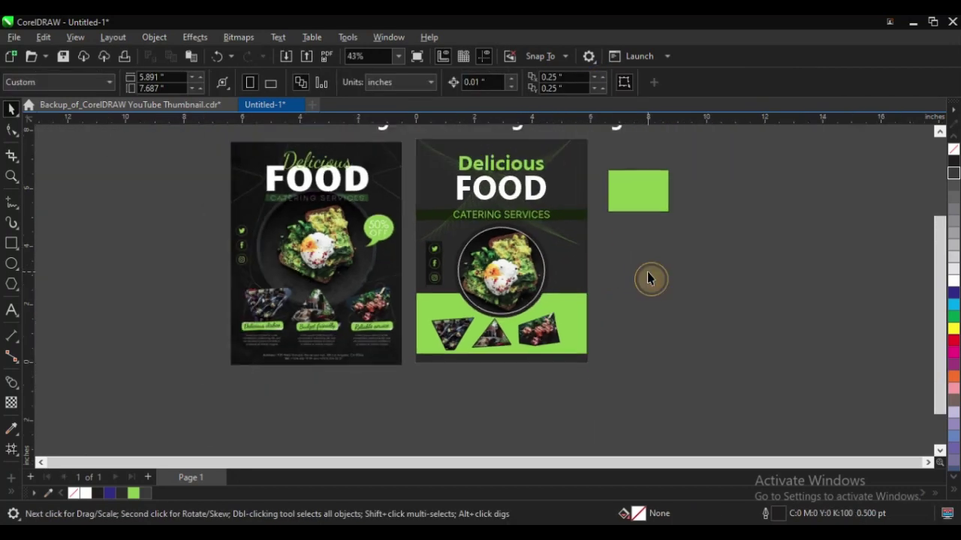
Try the main food photo without its white ring by deleting the ring, and restore it.
key("F2")
left_click_drag(188, 178, 786, 398)
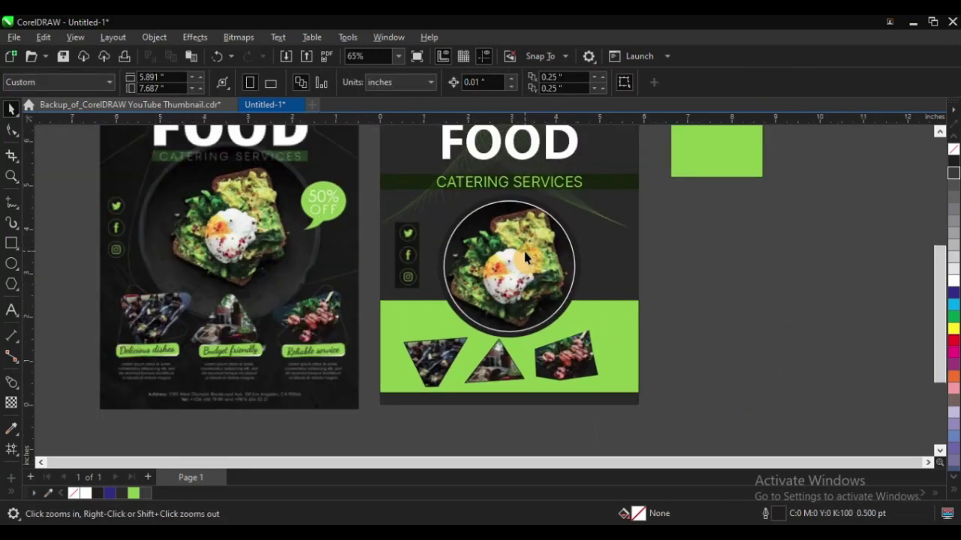
left_click_drag(524, 257, 611, 264)
key("ctrl+z")
key("Delete")
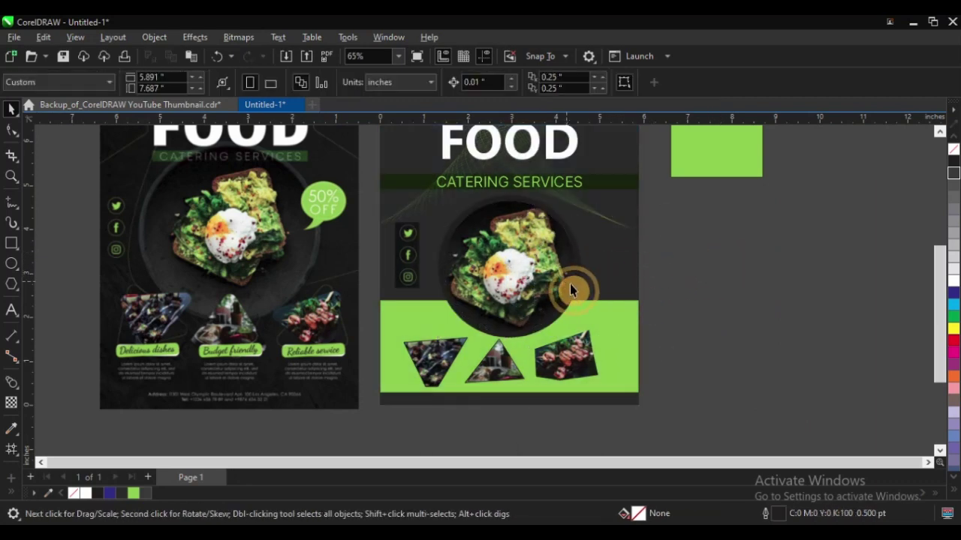
scroll(609, 286, "down", 1)
key("F2")
left_click_drag(277, 158, 748, 357)
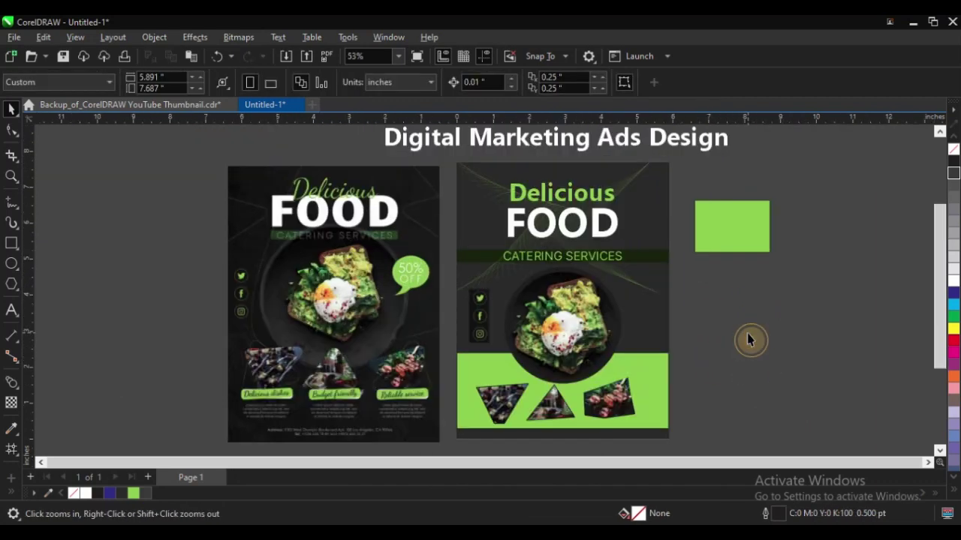
left_click_drag(166, 180, 795, 446)
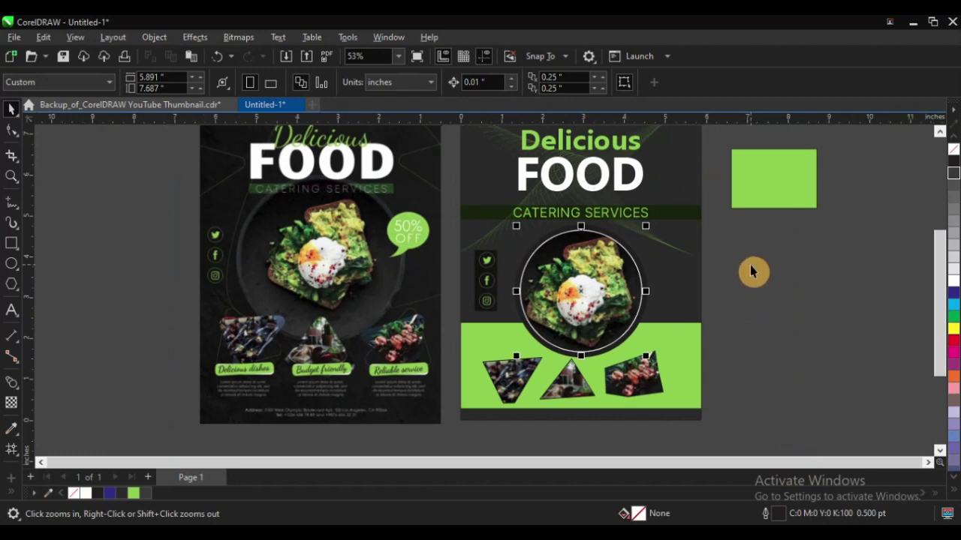
Compare the ringed food photo and overall flyer layout with the reference flyer.
key("space")
key("z")
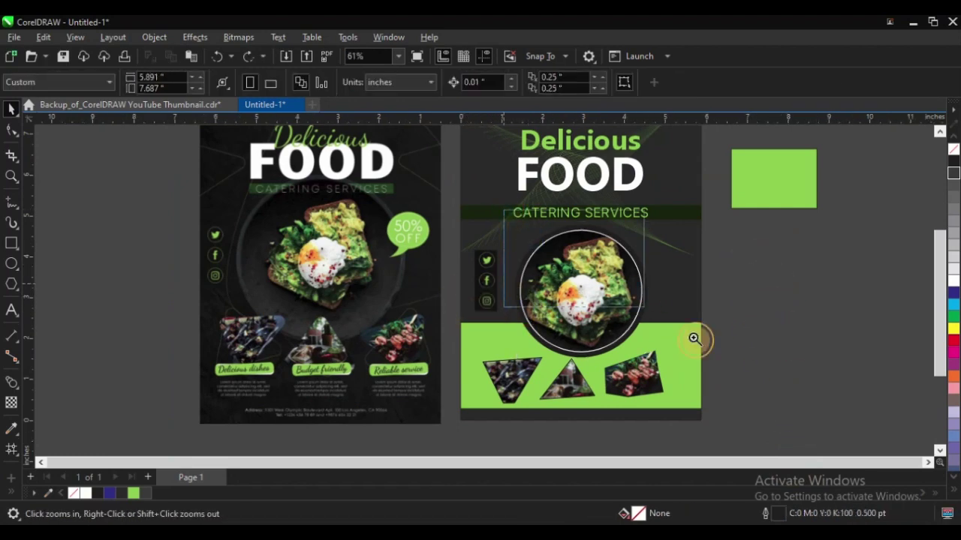
left_click(695, 337)
left_click(758, 250)
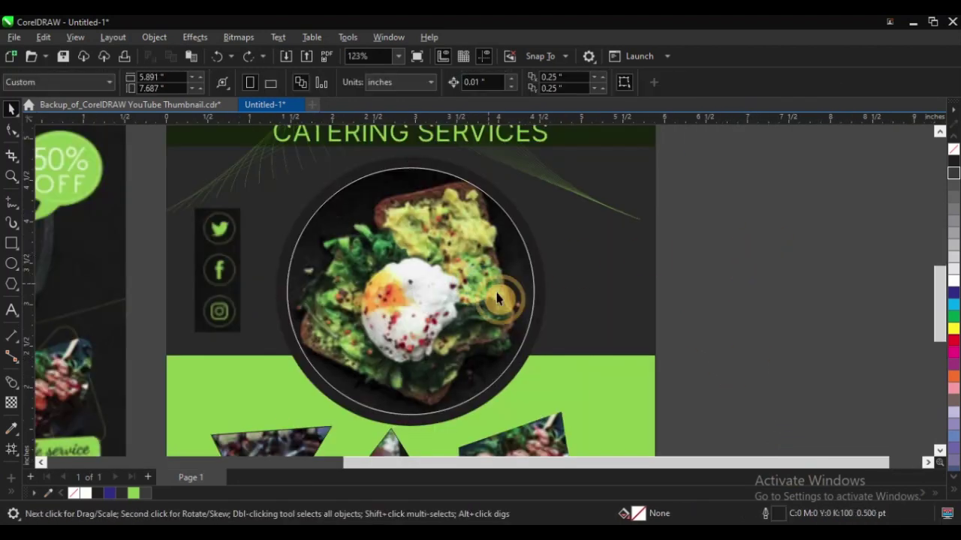
scroll(505, 317, "down", 2)
key("F2")
left_click_drag(236, 182, 652, 420)
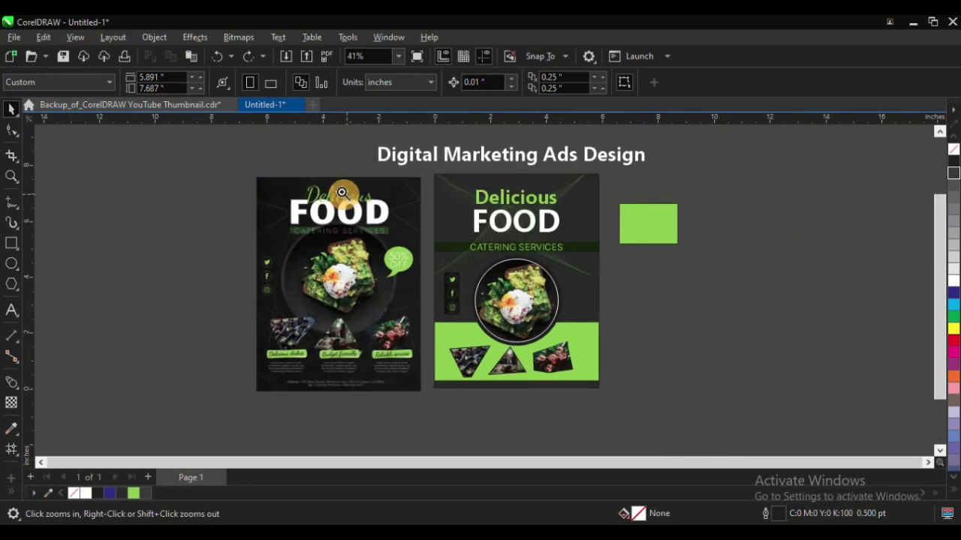
left_click_drag(232, 153, 570, 377)
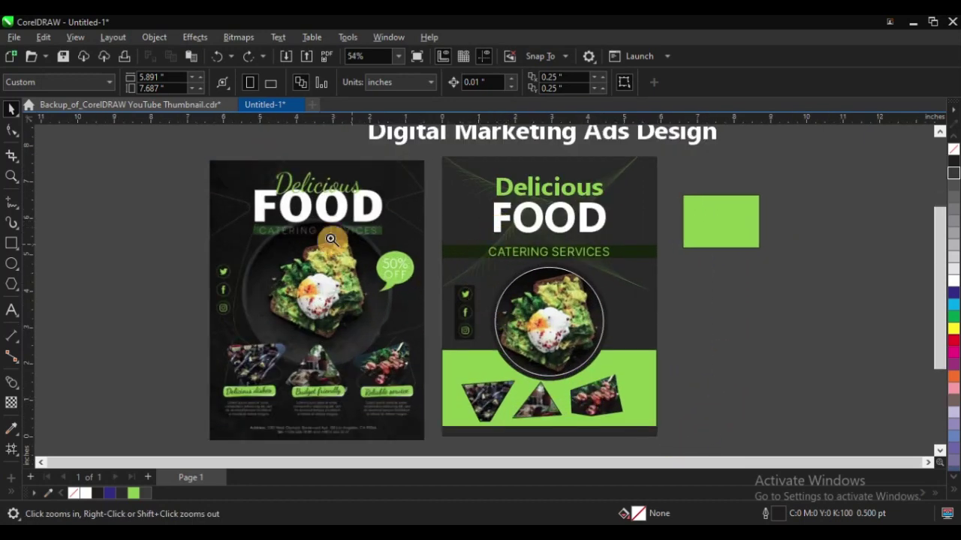
Give the rectangle around the social media icons a white outline.
left_click(541, 308)
left_click(424, 206)
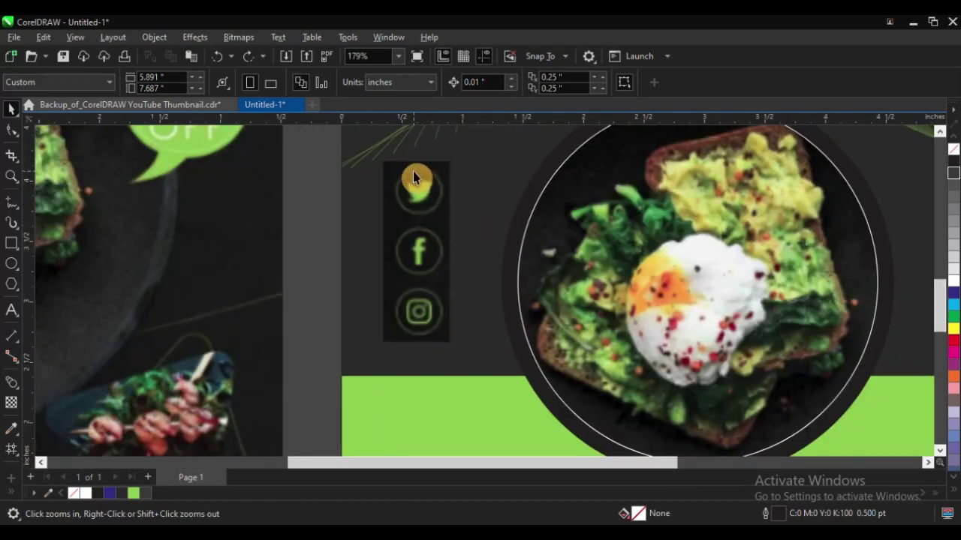
left_click_drag(412, 178, 374, 197)
key("ctrl+z")
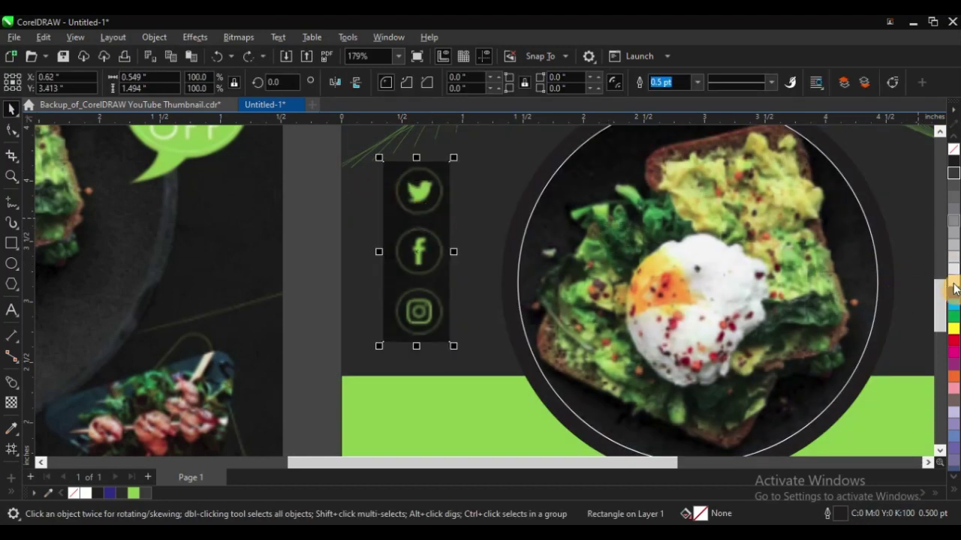
right_click(953, 282)
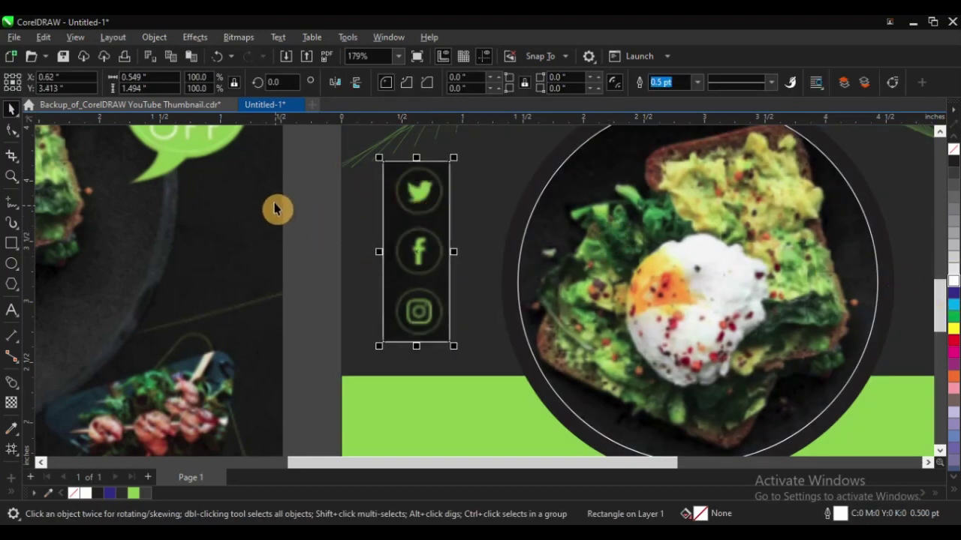
left_click(317, 193)
scroll(444, 276, "down", 2)
key("F2")
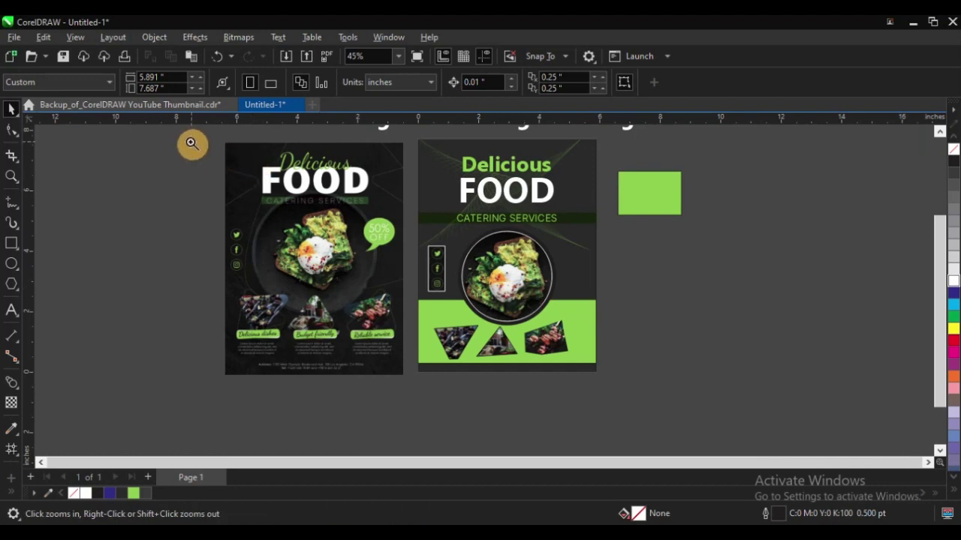
left_click_drag(190, 133, 728, 379)
key("space")
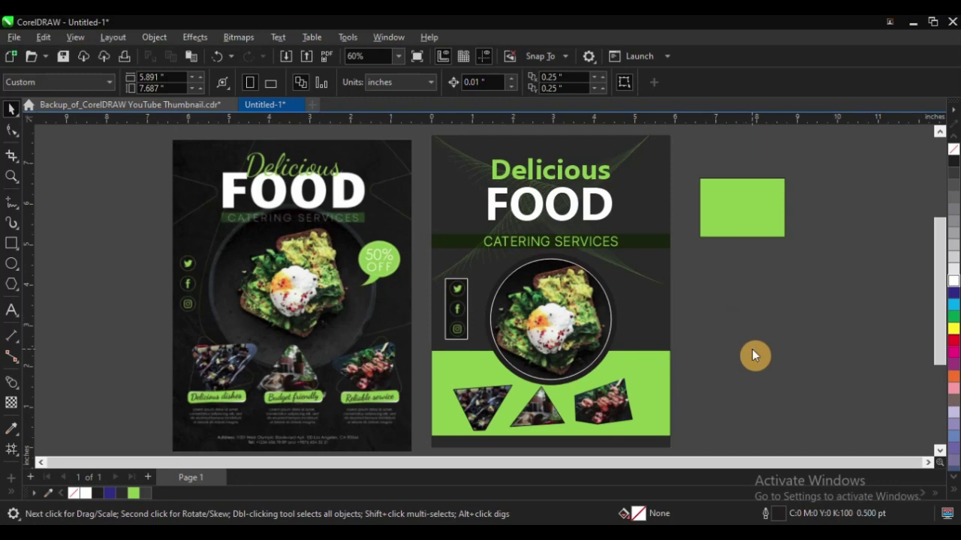
Create a shortened copy of the green band, about 1.39 inches tall, sharing the band's lower edge.
key("z")
left_click_drag(96, 279, 823, 455)
key("space")
left_click(629, 276)
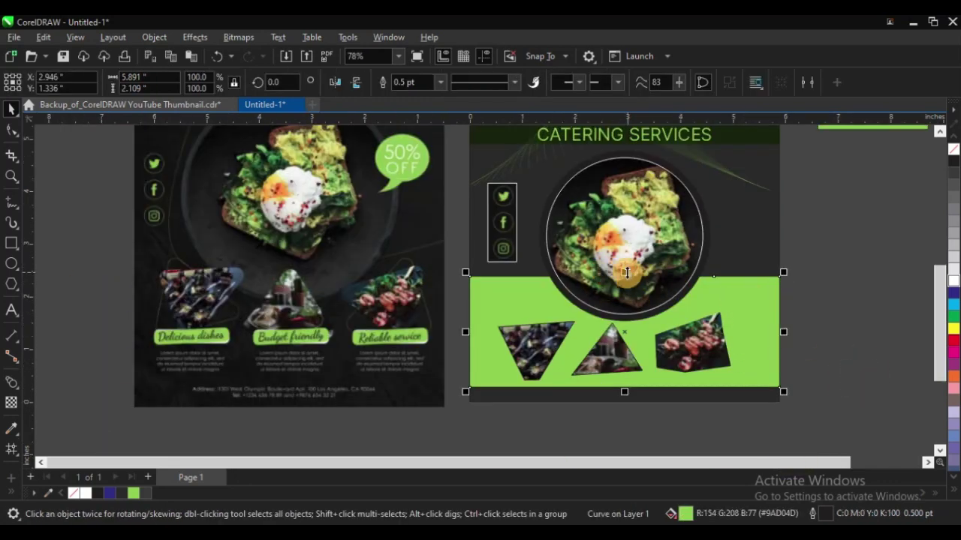
left_click_drag(626, 273, 749, 319)
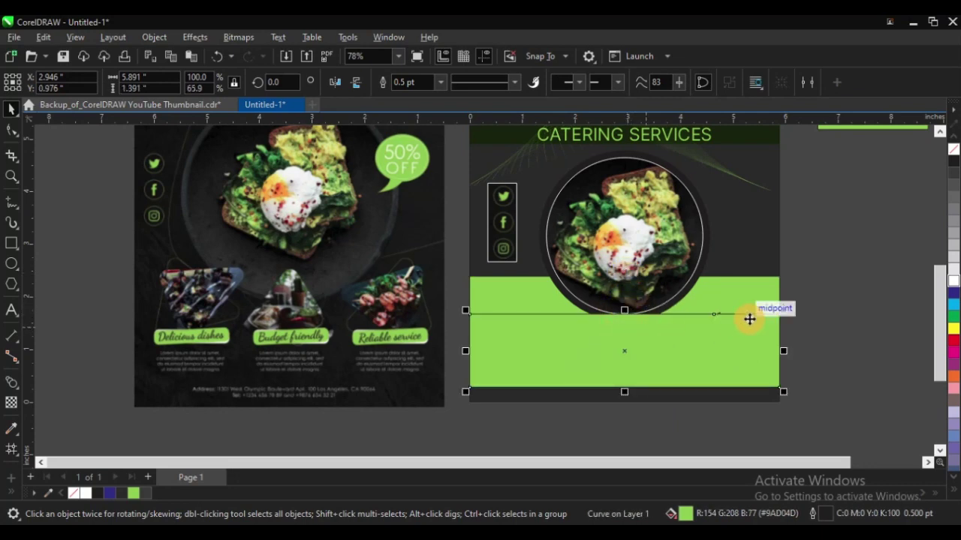
Try narrowing the shortened green band copy by eye and by halving its width, undoing each attempt.
left_click_drag(784, 353, 583, 354)
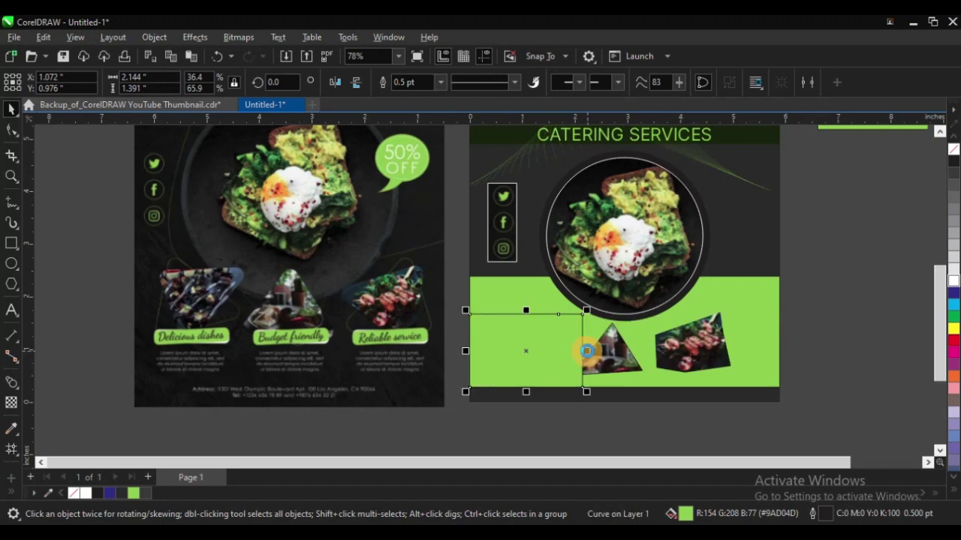
key("ctrl+z")
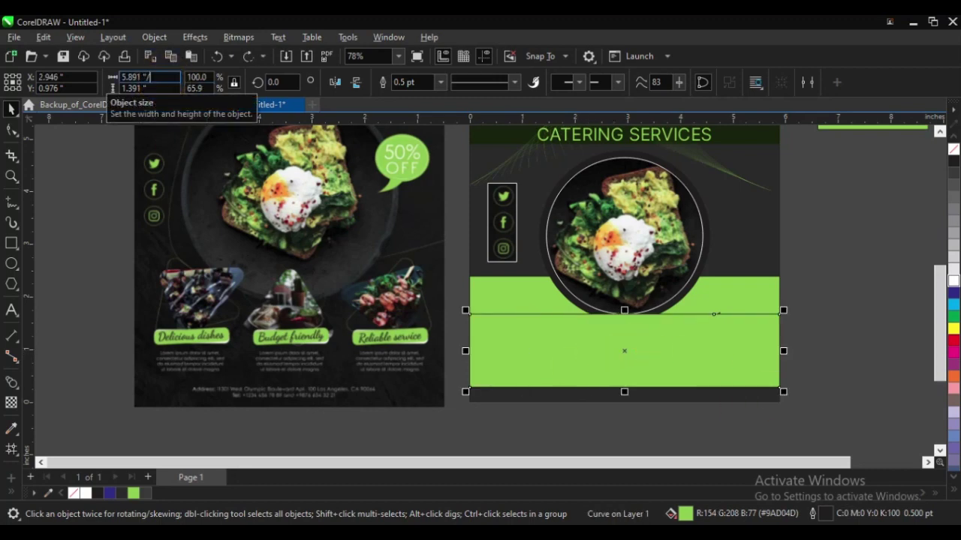
type("2")
key("Return")
key("ctrl+z")
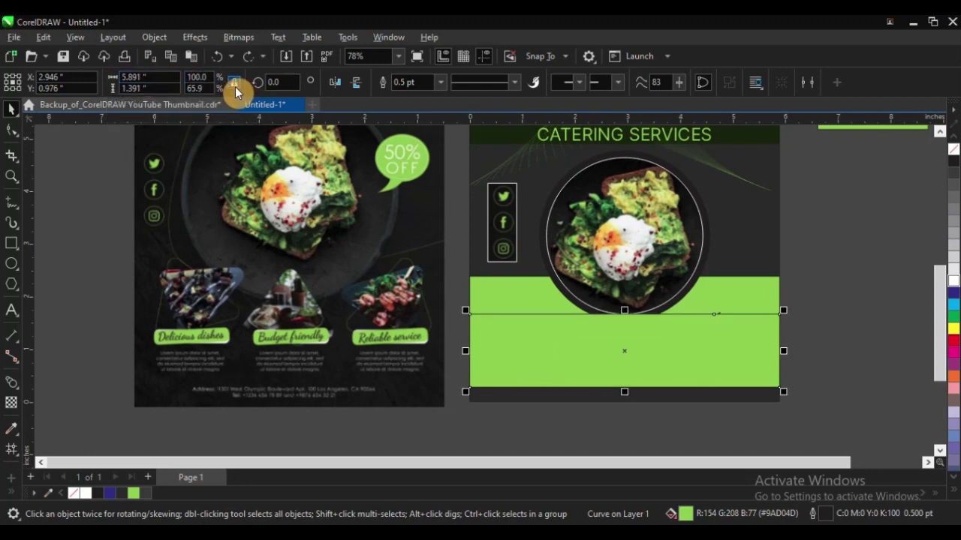
left_click(153, 77)
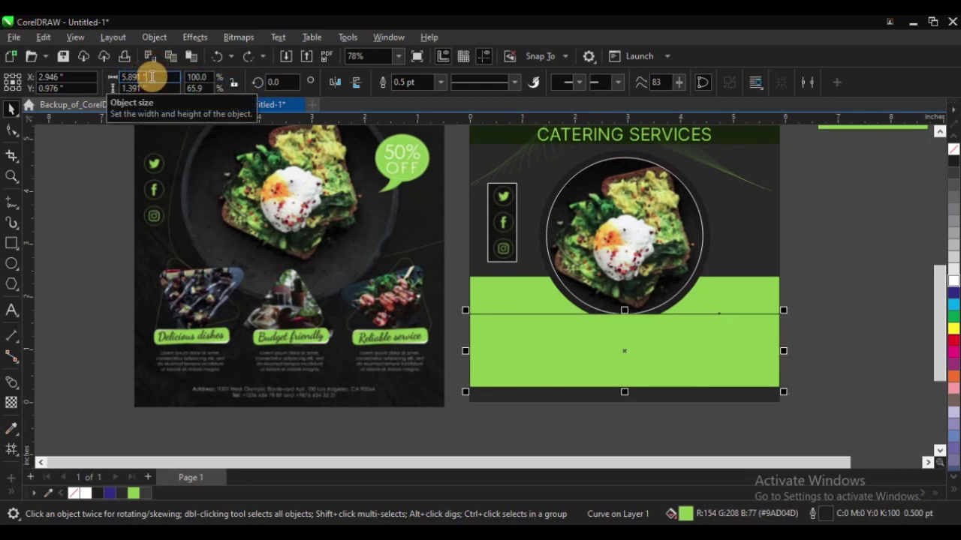
type("/2")
key("Return")
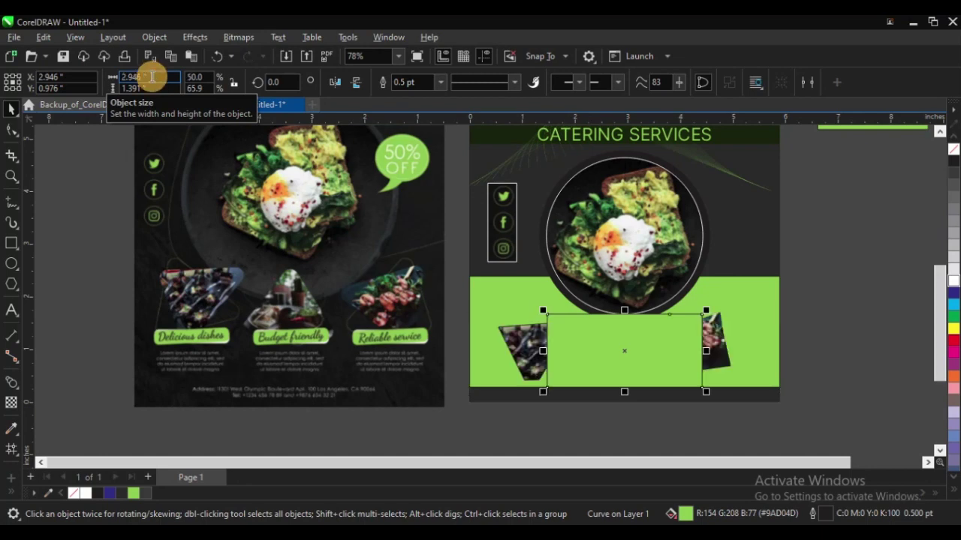
key("ctrl+z")
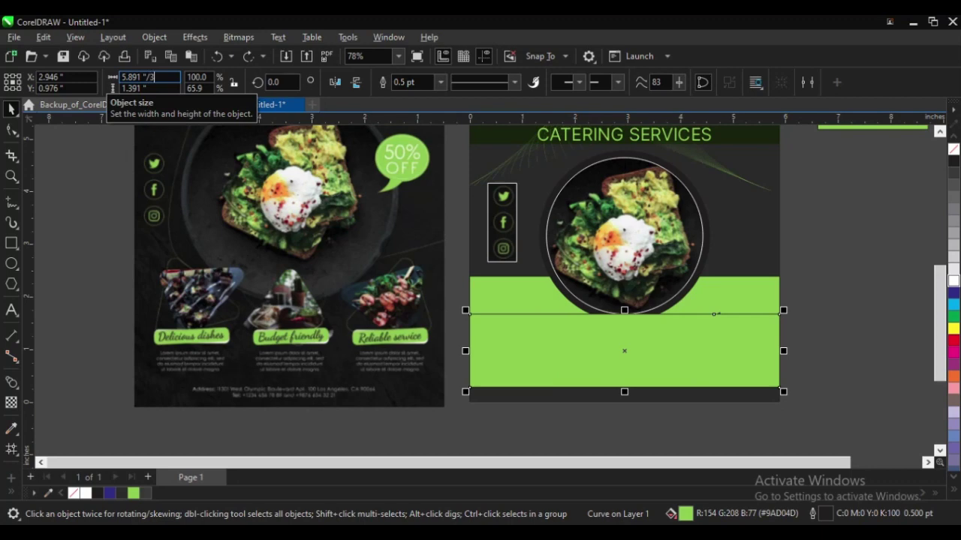
Divide the green band copy's width by 3 and align it to the left edge of the full green band.
type("/3")
key("Return")
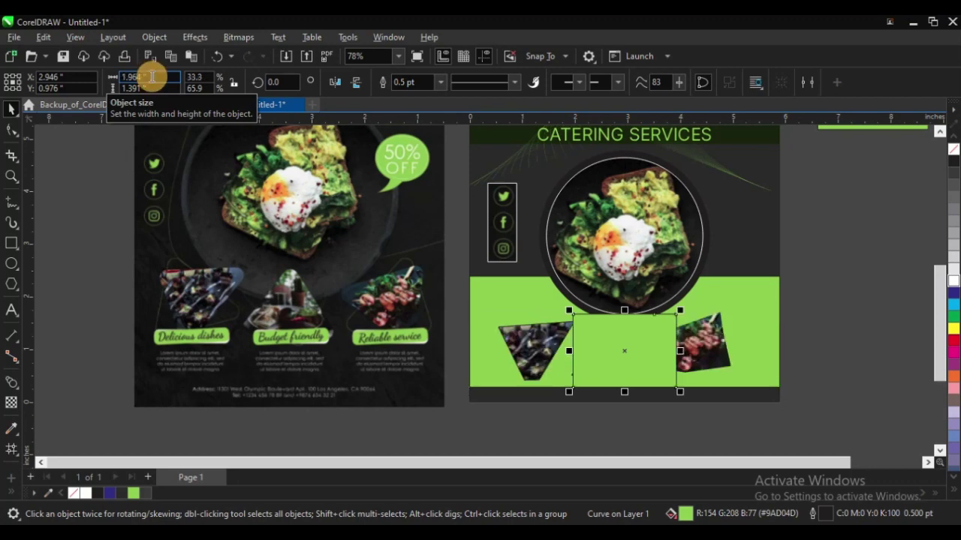
left_click(494, 306, "shift")
key("l")
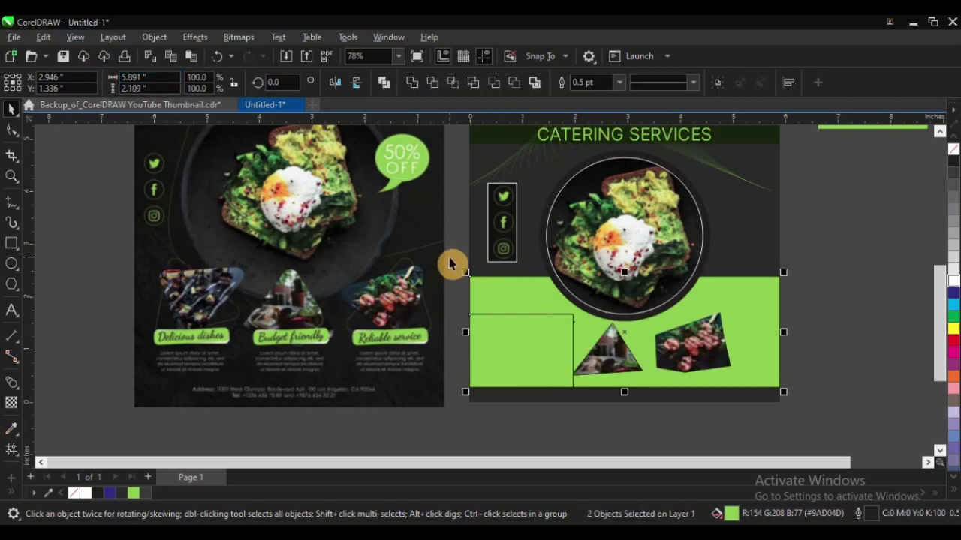
Bring the leftmost small food photo and its outline shape in front of the narrow green panel.
key("z")
left_click(519, 317)
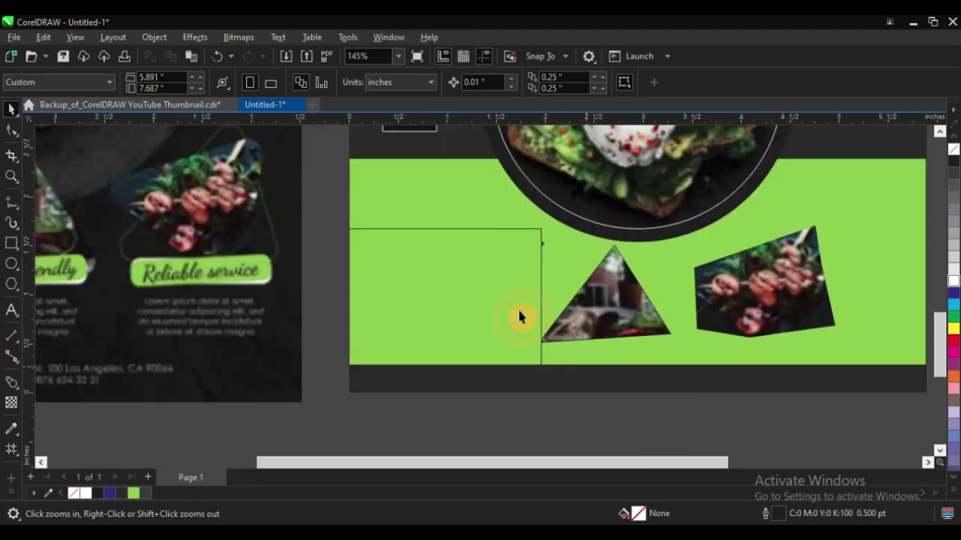
key("space")
left_click(528, 236)
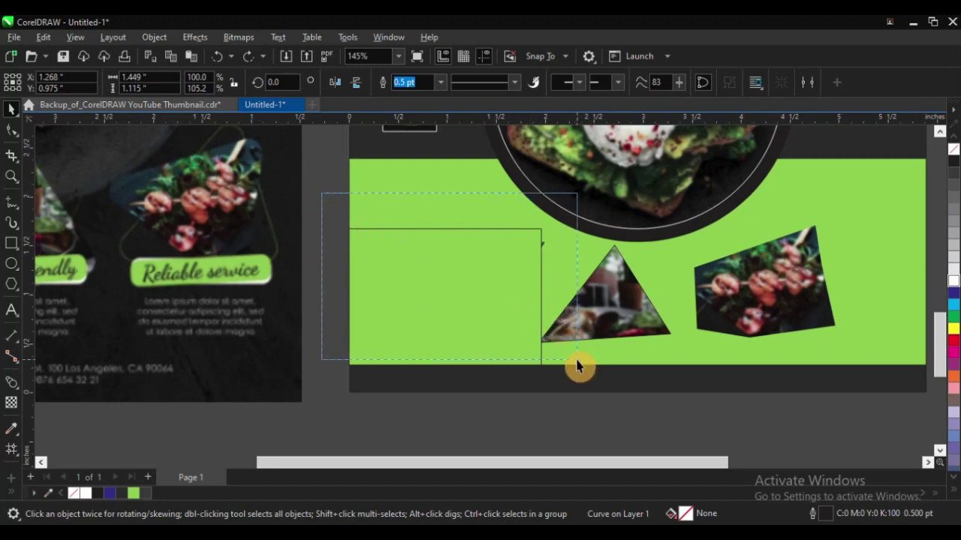
left_click_drag(576, 367, 577, 366)
key("shift+Page_Up")
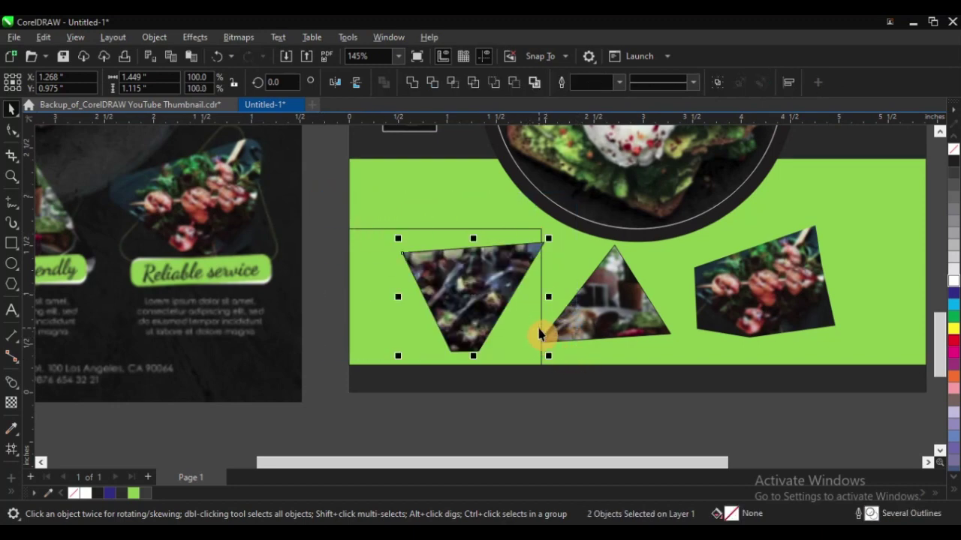
left_click(336, 248)
Shrink the outline shape over the leftmost small food photo about its centre to about 1.33 by 1.03 inches.
left_click_drag(489, 270, 461, 304)
key("ctrl+z")
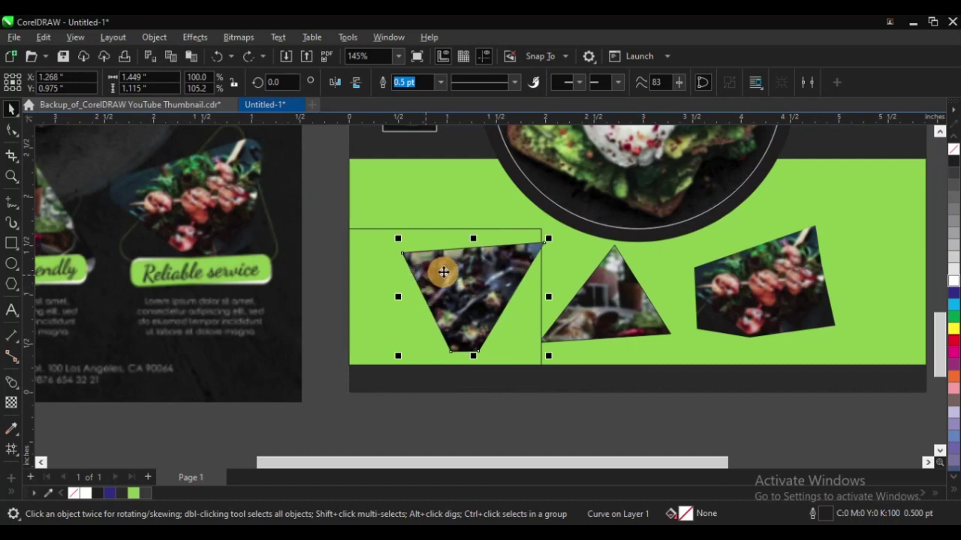
key("z")
left_click(603, 379)
left_click_drag(588, 180, 579, 187)
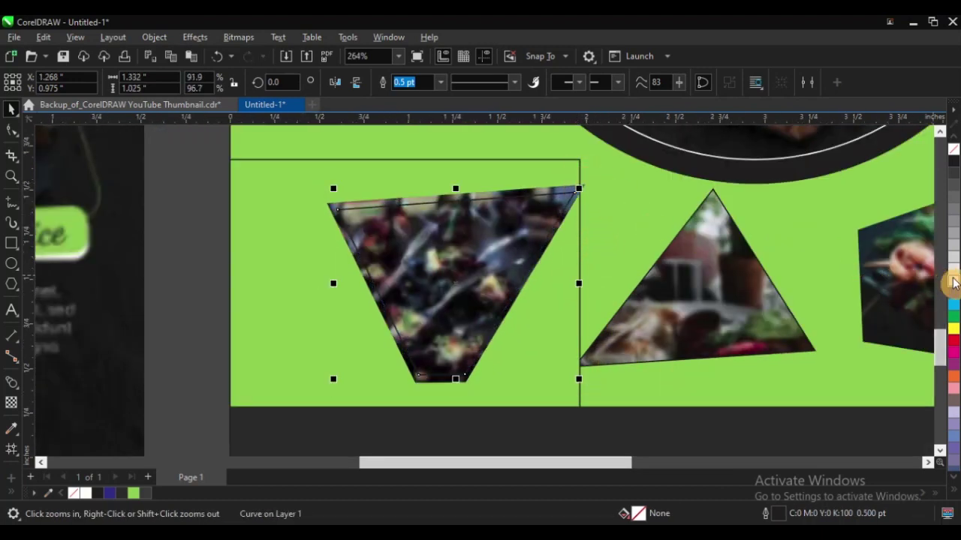
Delete the outline shape lying over the leftmost small food photo.
key("space")
scroll(448, 278, "down", 4)
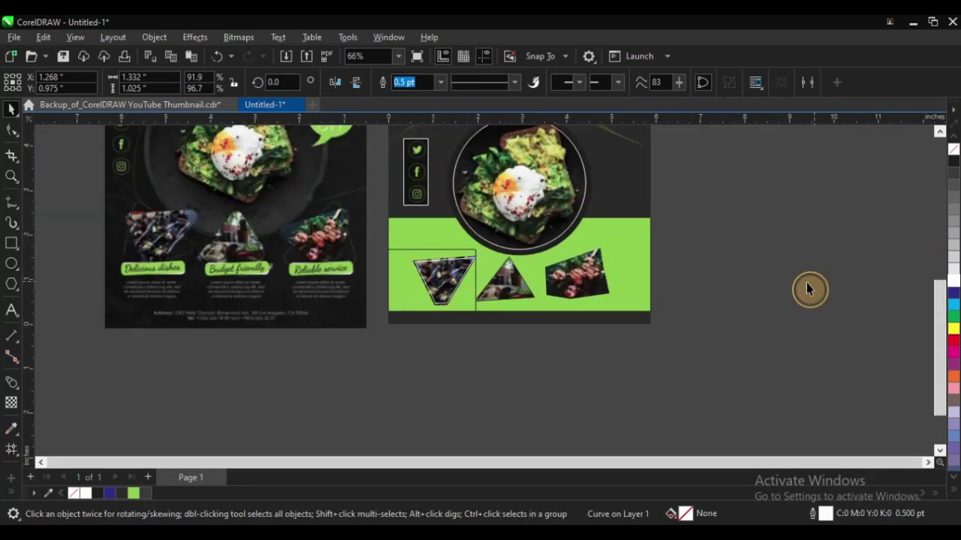
key("z")
left_click(630, 367)
key("space")
left_click_drag(343, 257, 315, 282)
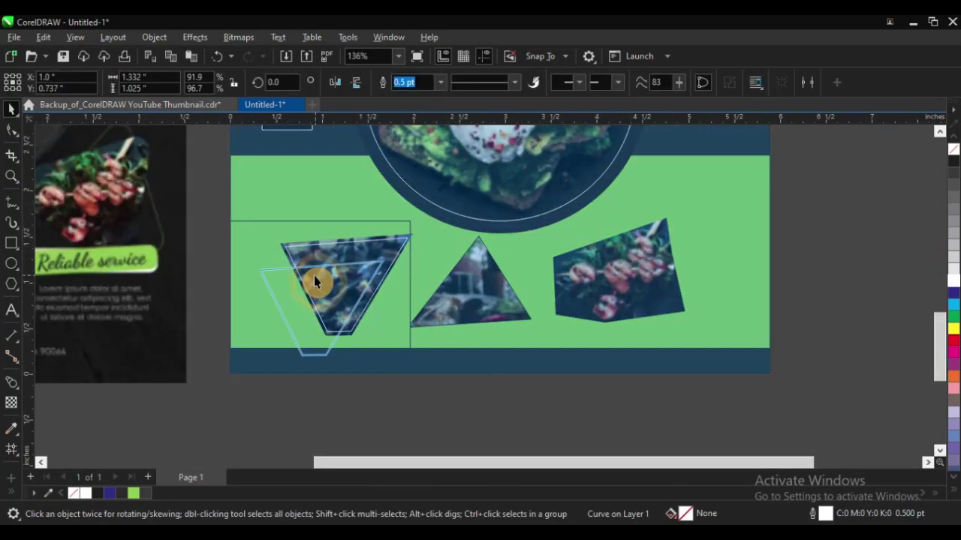
key("ctrl+z")
key("Delete")
Shrink the narrow green panel from its lower-left corner to about 1.65 by 1.17 inches.
scroll(490, 298, "down", 1)
key("z")
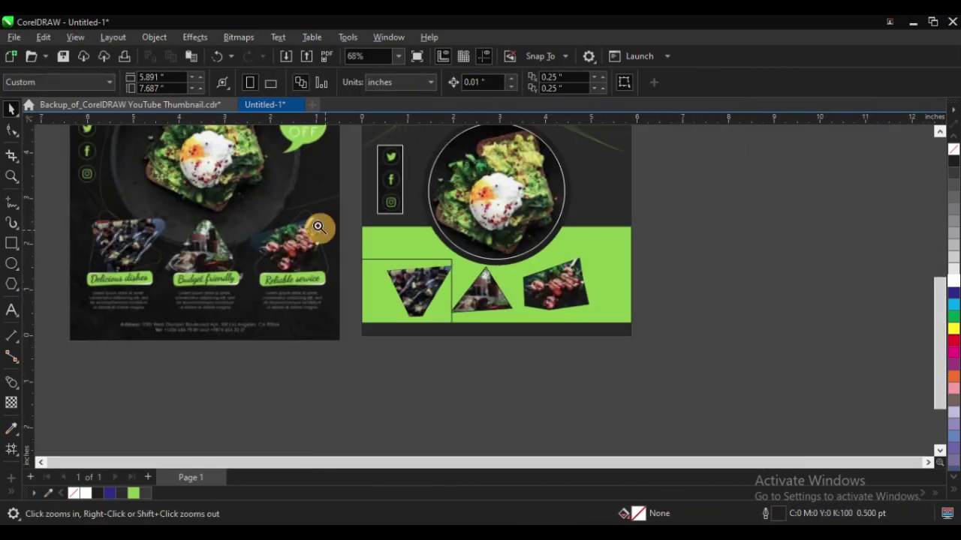
left_click_drag(284, 196, 622, 397)
key("space")
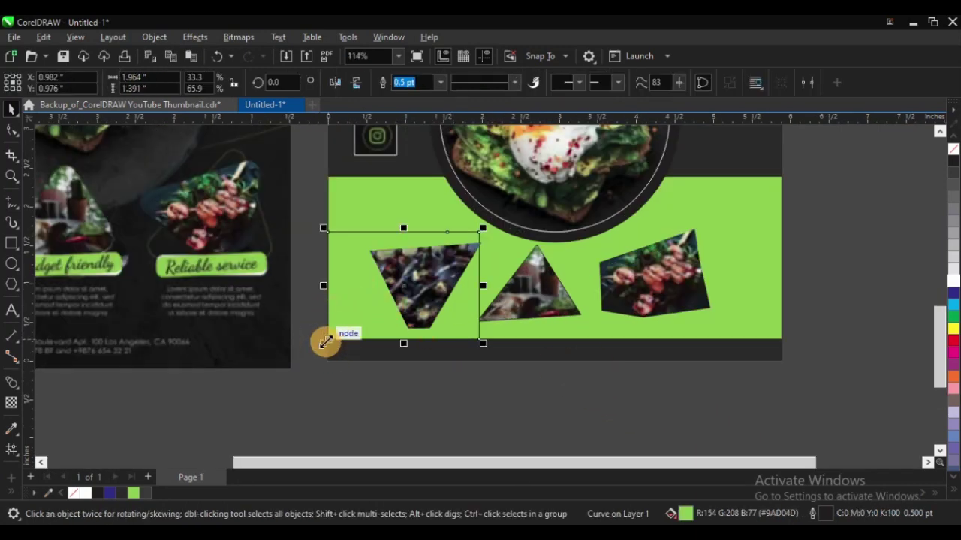
left_click_drag(325, 343, 349, 326)
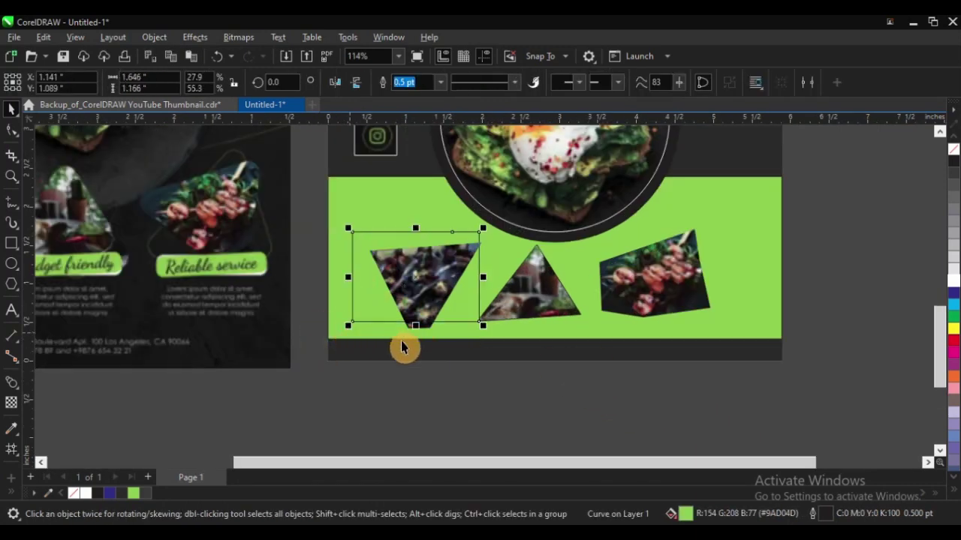
Move the leftmost small food photo inside the green panel and shrink it proportionally to about 1.41 by 1.08 inches.
left_click_drag(313, 198, 536, 370)
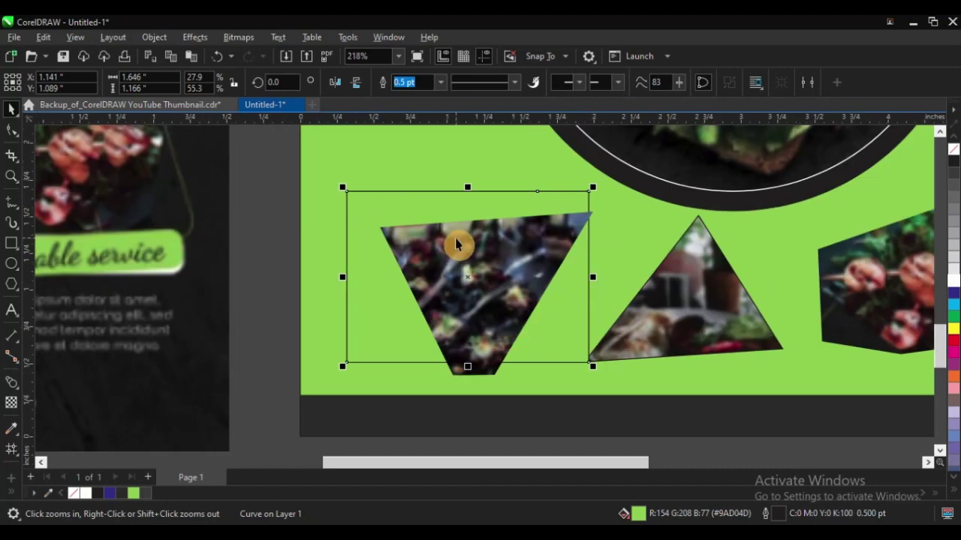
left_click_drag(457, 241, 422, 216)
key("ctrl+z")
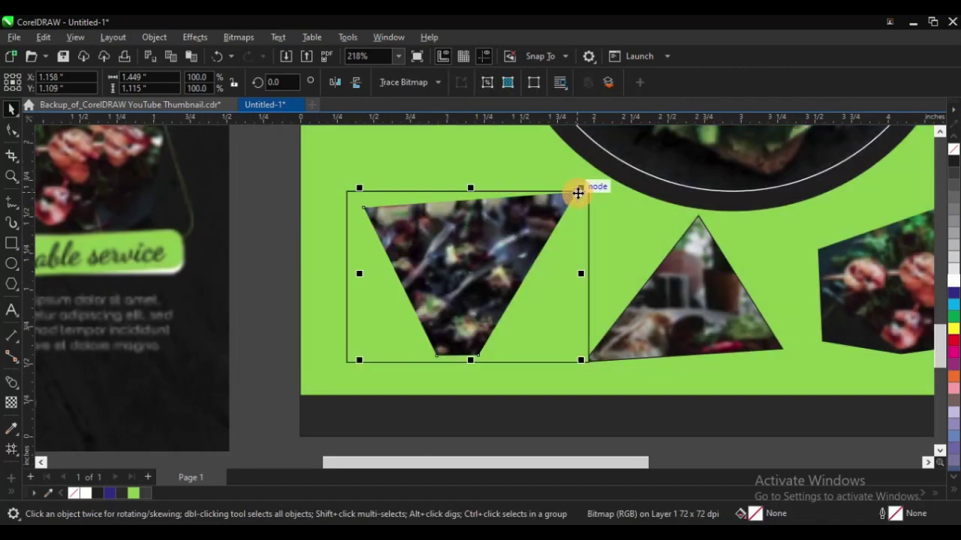
left_click_drag(580, 189, 573, 194)
Move the green panel together with its photo toward the band's lower-left corner, centred at about X 0.99, Y 1.03 inches.
scroll(356, 278, "down", 2)
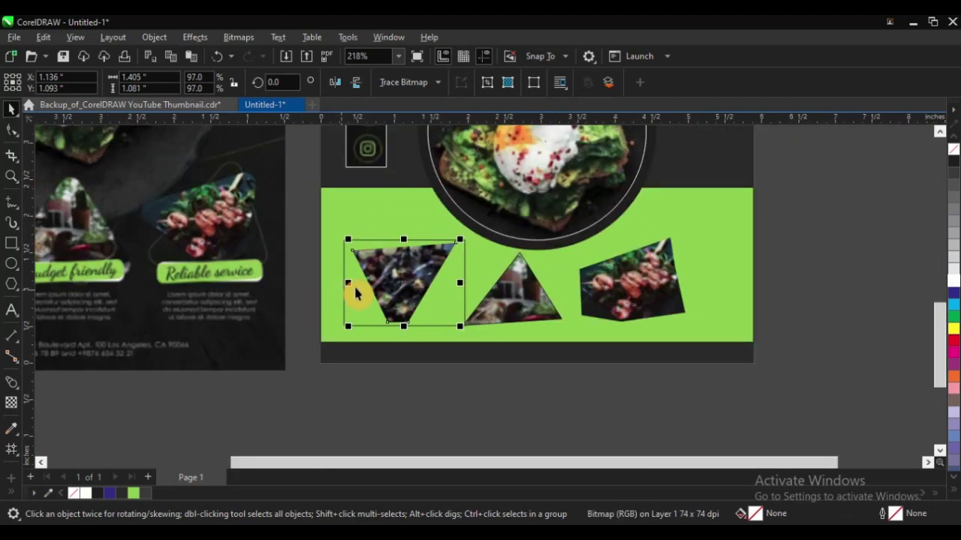
left_click_drag(296, 214, 360, 258)
left_click_drag(501, 346, 501, 351)
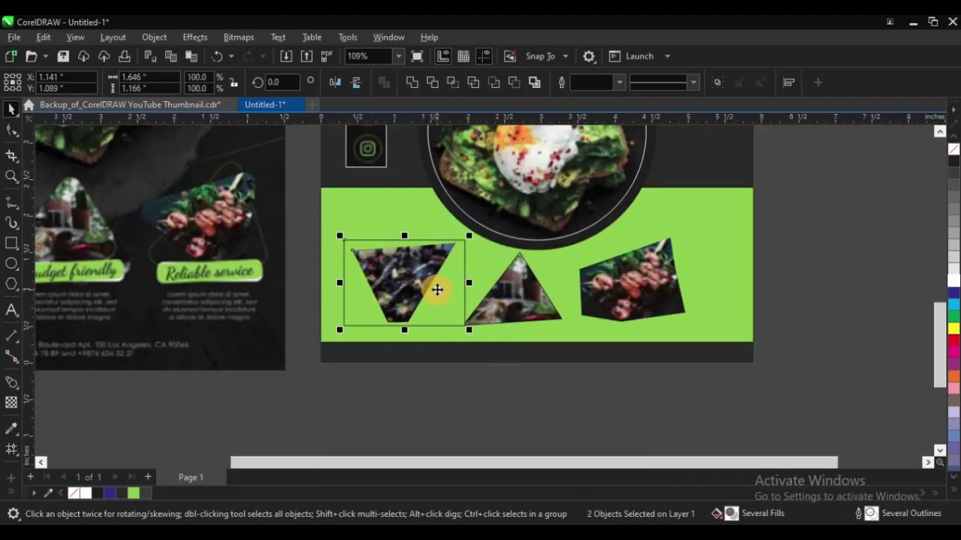
left_click_drag(436, 288, 423, 293)
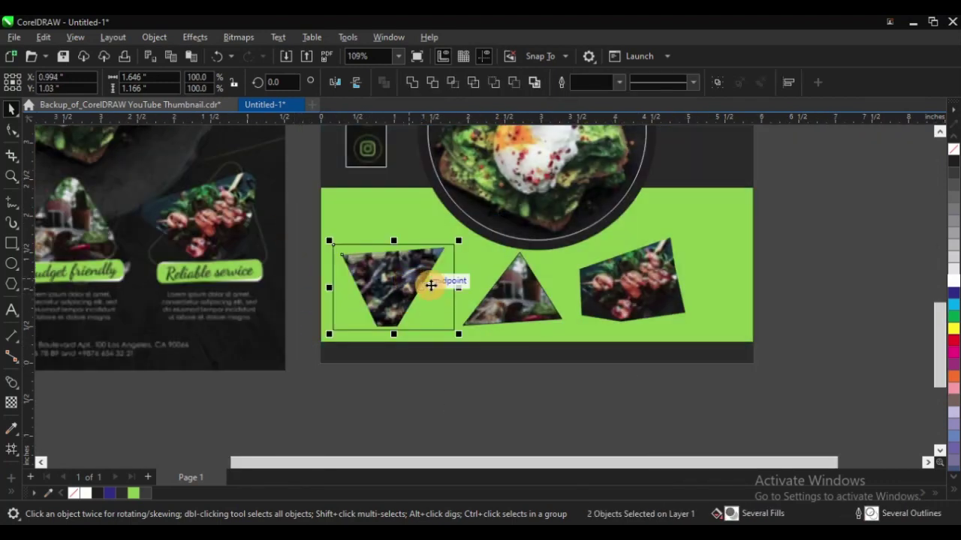
Move the triangular photo and the rightmost food photo out of the green band to below the page.
key("z")
left_click_drag(278, 203, 798, 375)
right_click(566, 332)
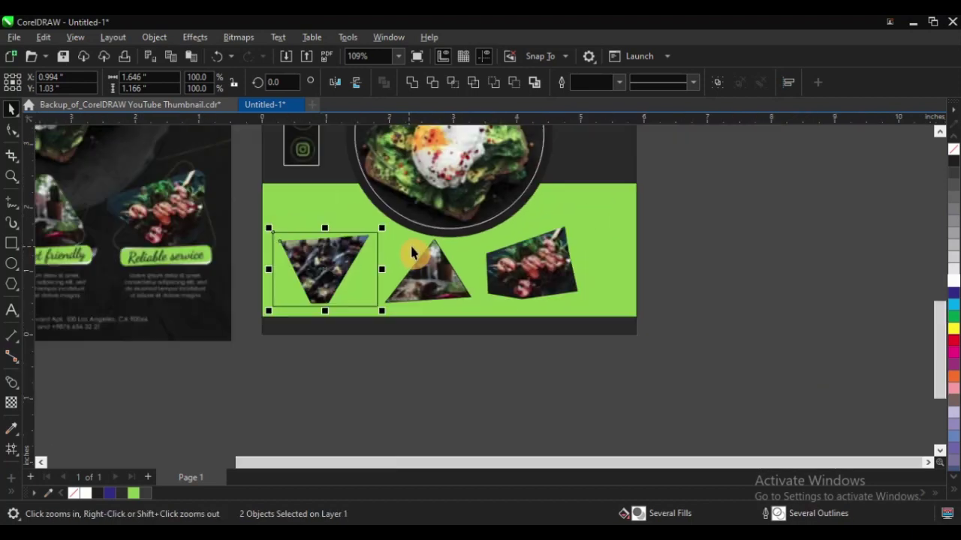
left_click_drag(765, 193, 333, 361)
left_click_drag(440, 290, 442, 430)
left_click(695, 291)
Duplicate the panel and its photo to the right and repeat once, making a row of three spaced about 1.81 inches apart.
key("z")
left_click_drag(355, 204, 712, 413)
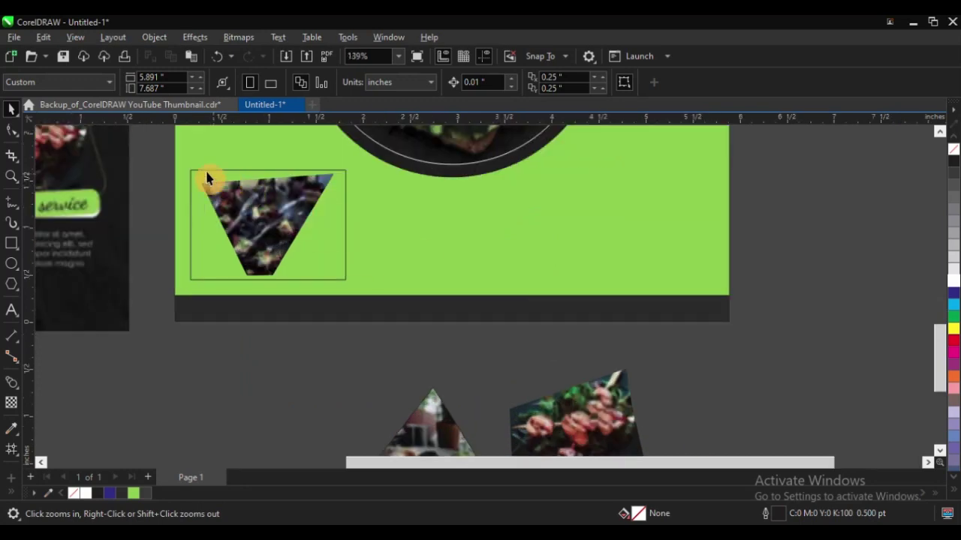
left_click_drag(244, 216, 458, 365)
left_click_drag(278, 224, 441, 238)
key("ctrl+r")
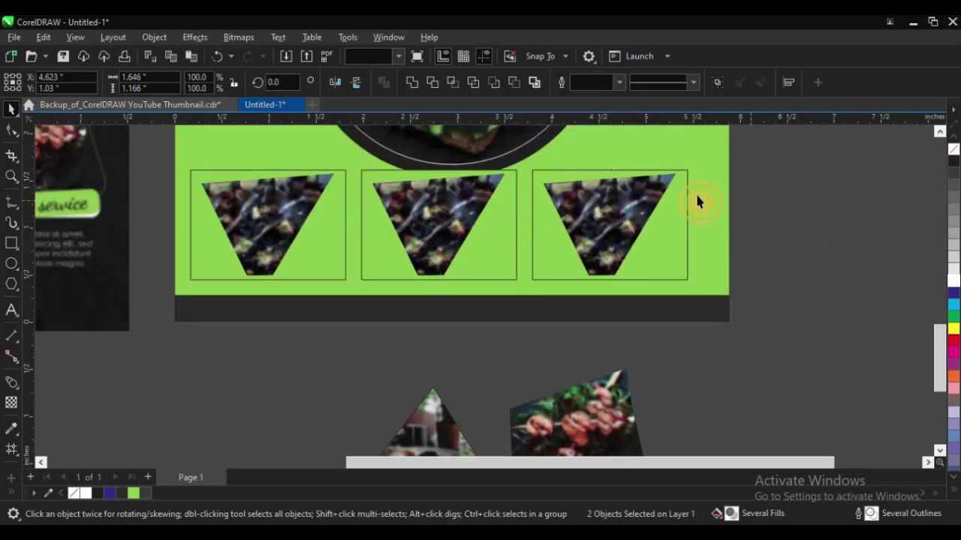
Delete the duplicated photos from the middle and right panels.
left_click_drag(613, 187, 663, 212)
key("ctrl+z")
left_click(436, 215, "shift")
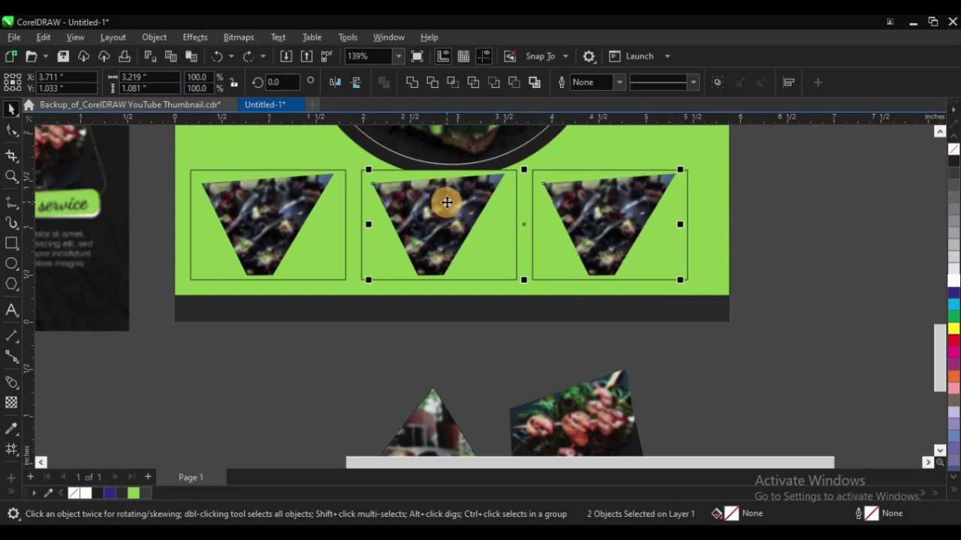
key("Delete")
Try to center the triangular outline shape on the middle panel, undoing the alignment.
left_click(433, 404)
left_click(450, 224, "shift")
key("c")
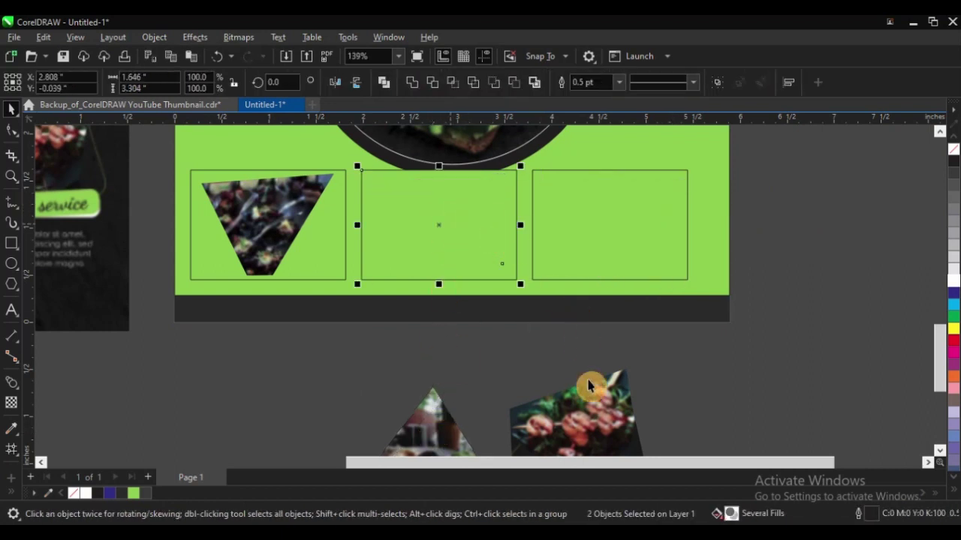
left_click(589, 385)
scroll(472, 268, "down", 2)
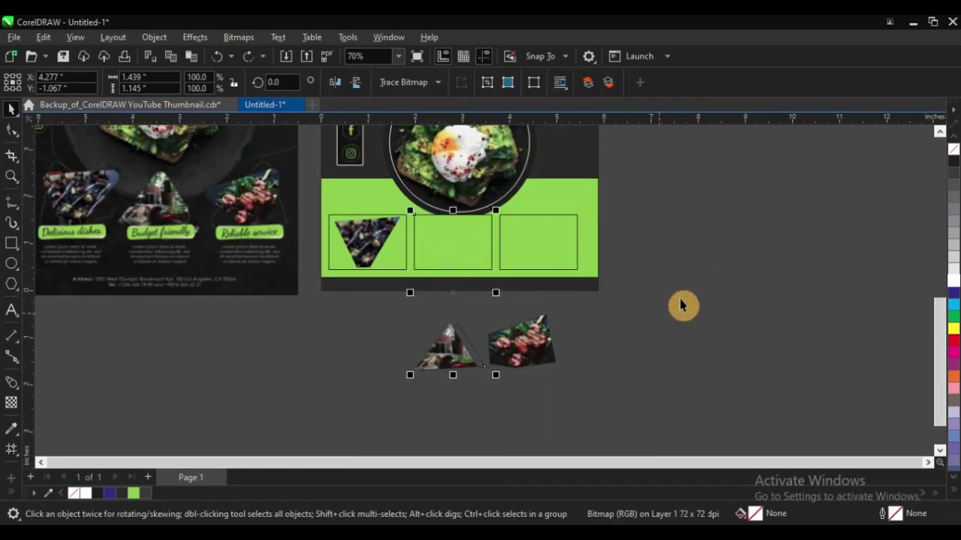
left_click(679, 305)
Delete the outline shapes over the two photos below the page, keeping both photos.
left_click(455, 358)
key("Delete")
left_click(520, 351)
key("Delete")
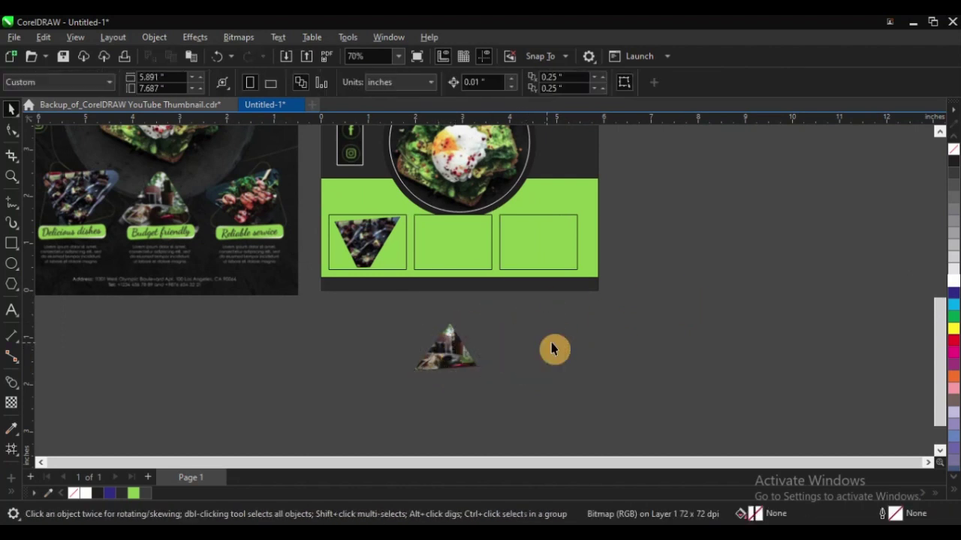
key("ctrl+z")
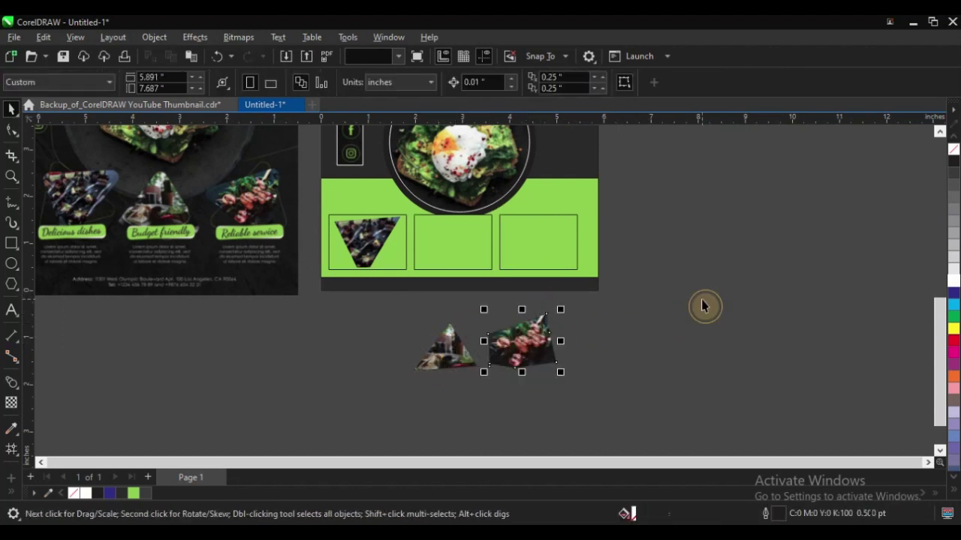
Center the triangular photo on the middle panel and the remaining food photo on the right panel, both horizontally and vertically.
left_click(453, 365)
left_click(463, 242, "shift")
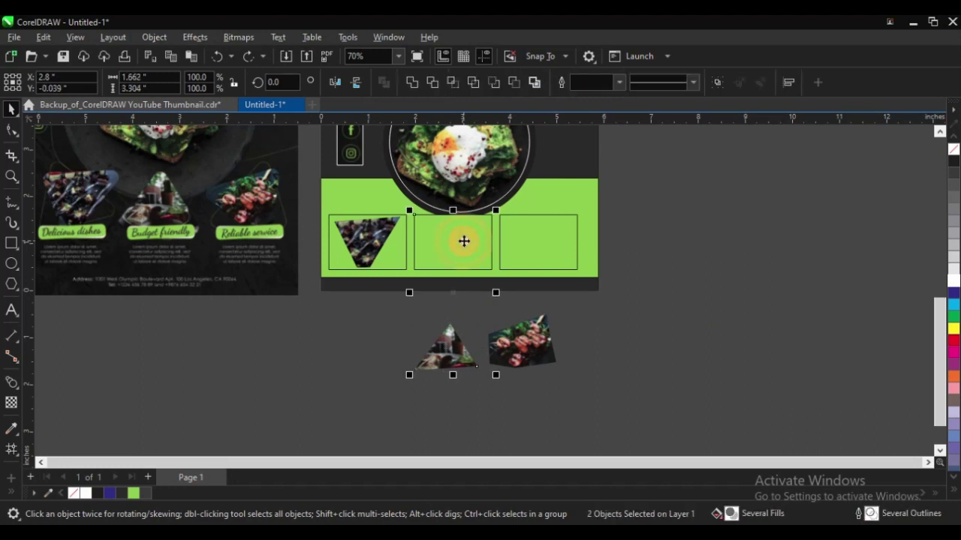
key("c")
key("e")
left_click(656, 257)
left_click(545, 334)
left_click(564, 241, "shift")
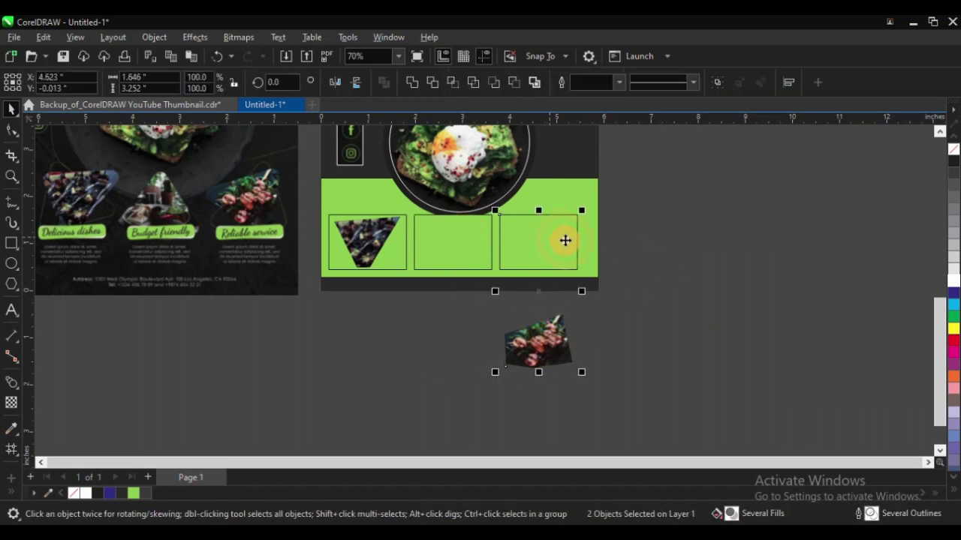
key("c")
key("e")
Bring the right and middle food photos in front of their panels.
left_click_drag(657, 193, 504, 303)
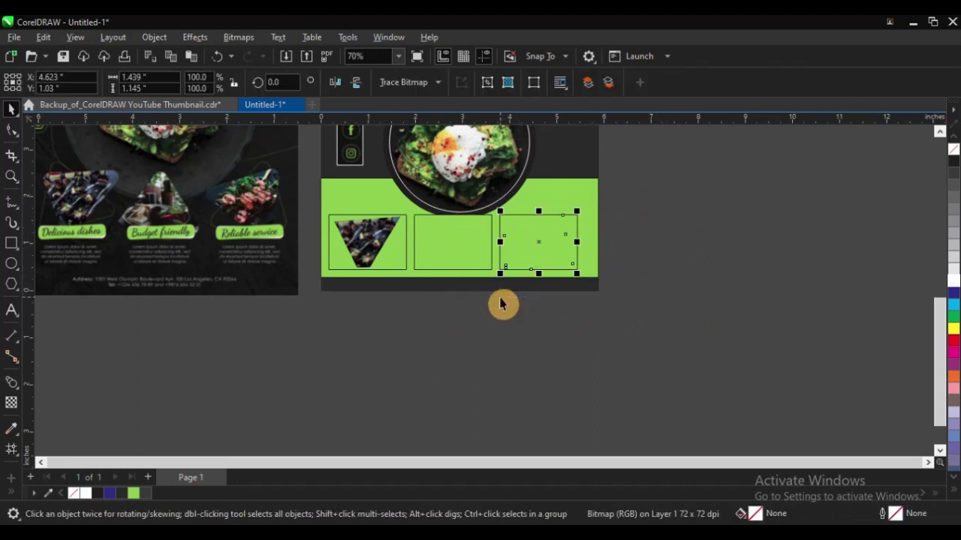
key("shift+Page_Up")
key("z")
left_click_drag(330, 277, 415, 199)
key("space")
key("shift+Page_Up")
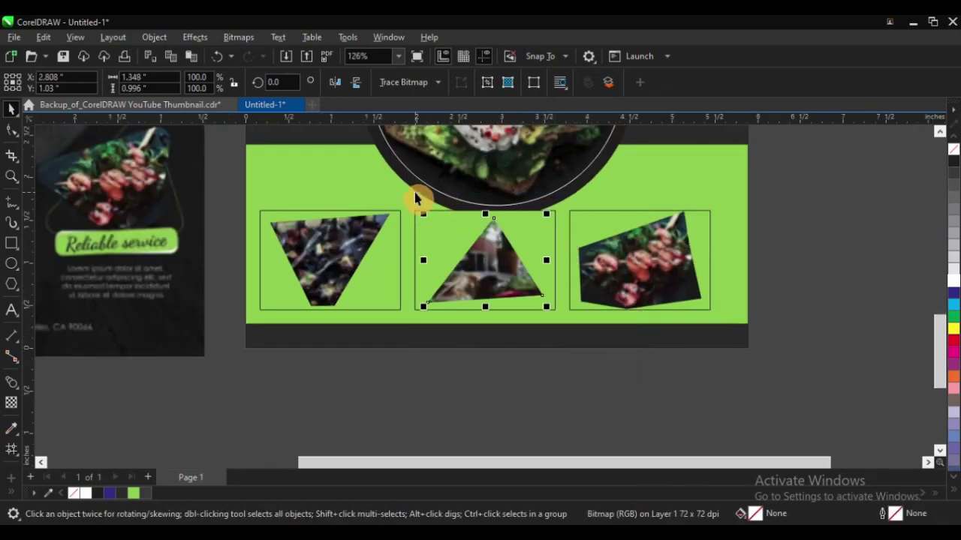
Fill the three photo panels with black (K100) and remove their outlines.
scroll(444, 273, "down", 1)
left_click(635, 290)
key("F2")
left_click_drag(268, 189, 663, 335)
key("space")
left_click(591, 259)
left_click(435, 260, "shift")
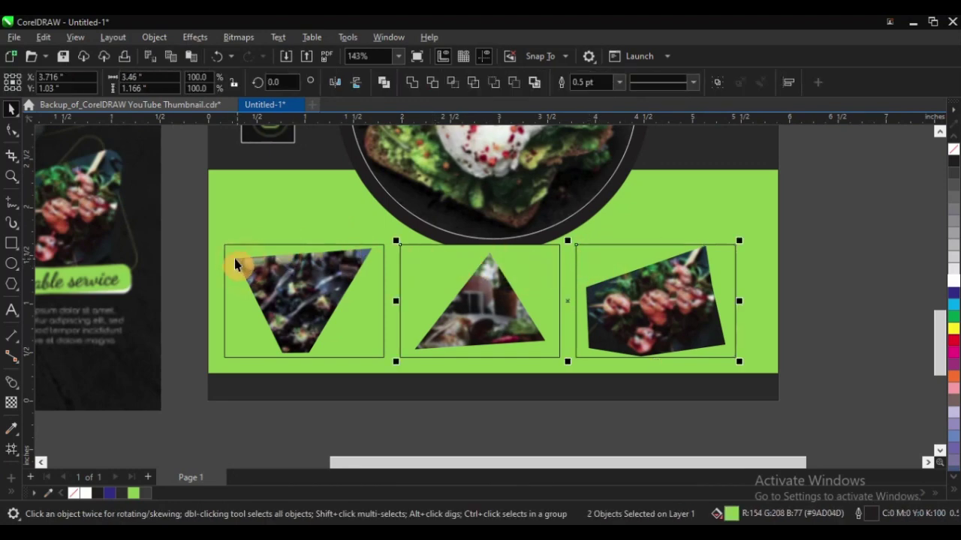
left_click(954, 163)
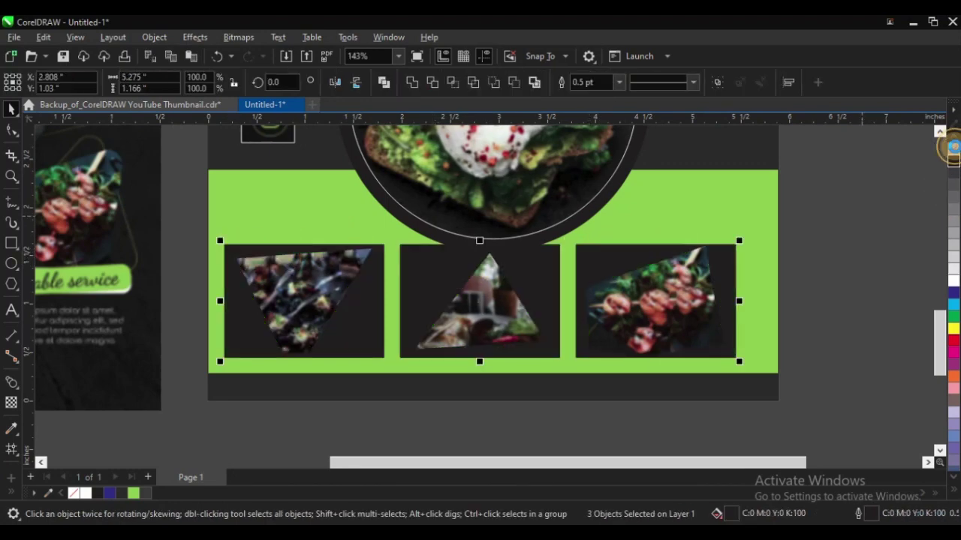
right_click(953, 149)
Compare the finished photo panels with the reference flyer and examine its caption labels and small text.
scroll(494, 293, "down", 2)
left_click(684, 289)
key("F2")
left_click_drag(215, 177, 708, 382)
left_click(742, 303)
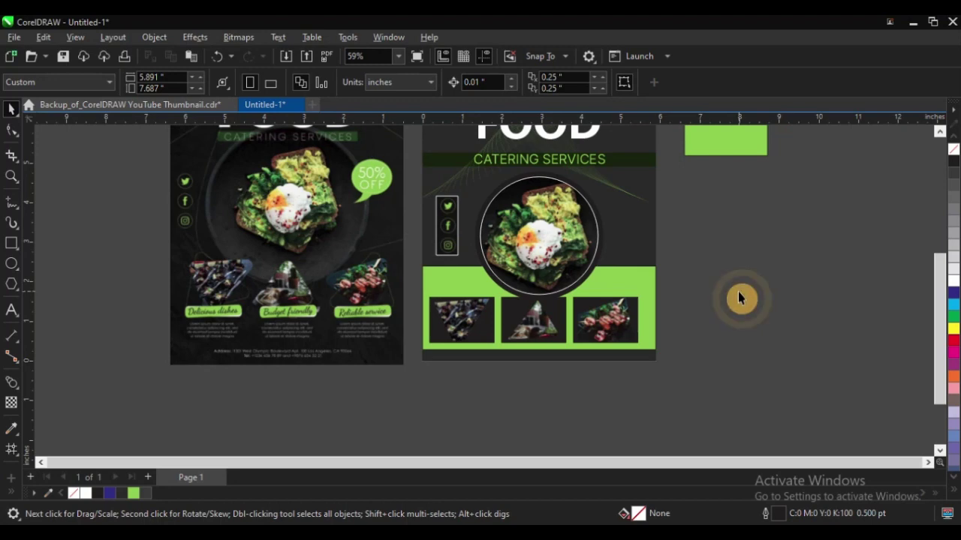
scroll(423, 331, "down", 1)
key("F2")
left_click_drag(206, 216, 635, 393)
left_click_drag(176, 267, 527, 383)
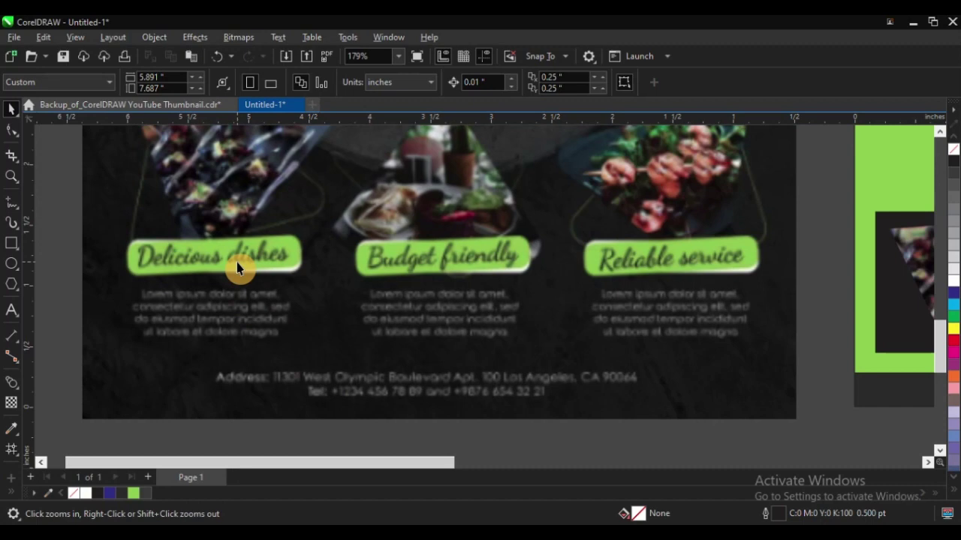
Add the text lines "DELICIOUS DISHES", "BUDGET FRIENDLY" and "RELIABLE SEWICE" in Arial 24 pt beneath the reference flyer.
scroll(394, 259, "down", 2)
key("F2")
left_click_drag(213, 211, 521, 372)
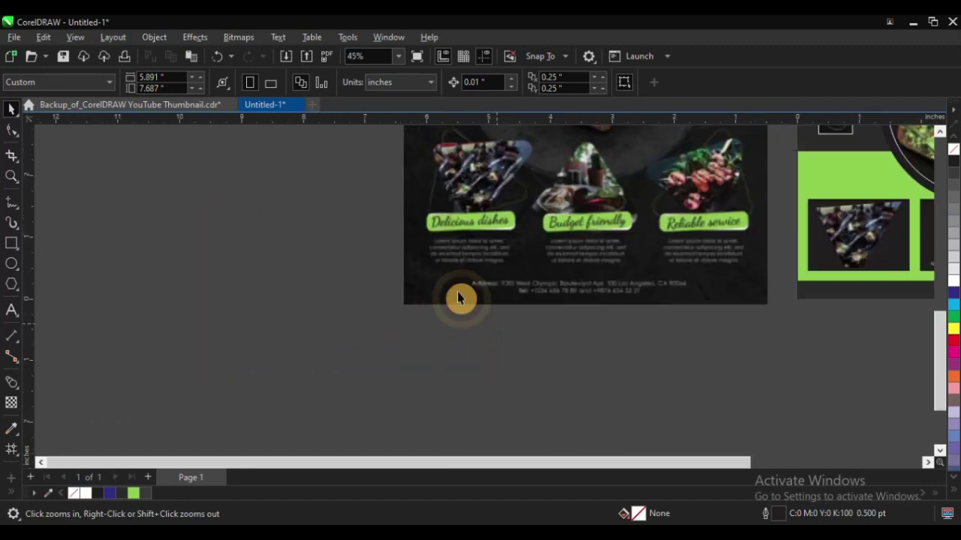
key("F8")
left_click(238, 263)
key("F2")
left_click_drag(209, 191, 794, 385)
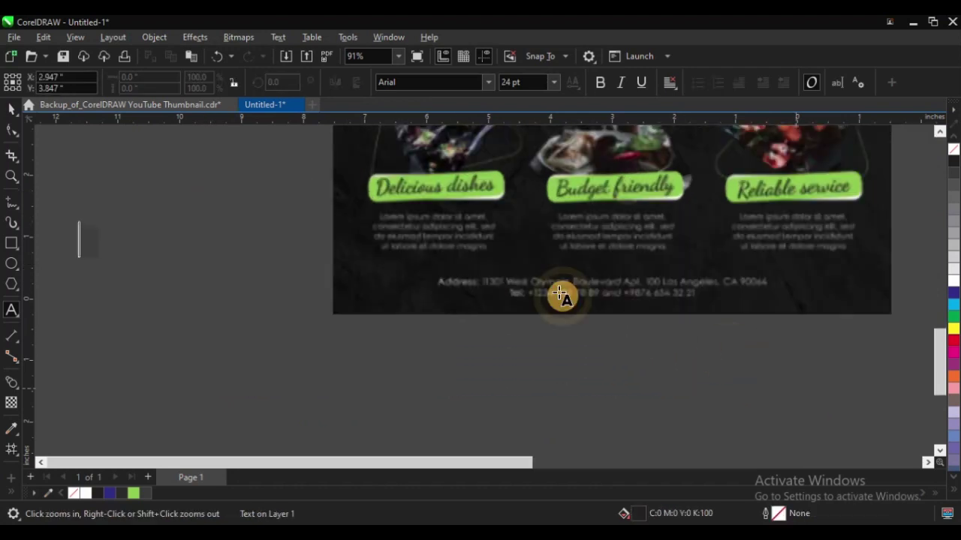
left_click(334, 336)
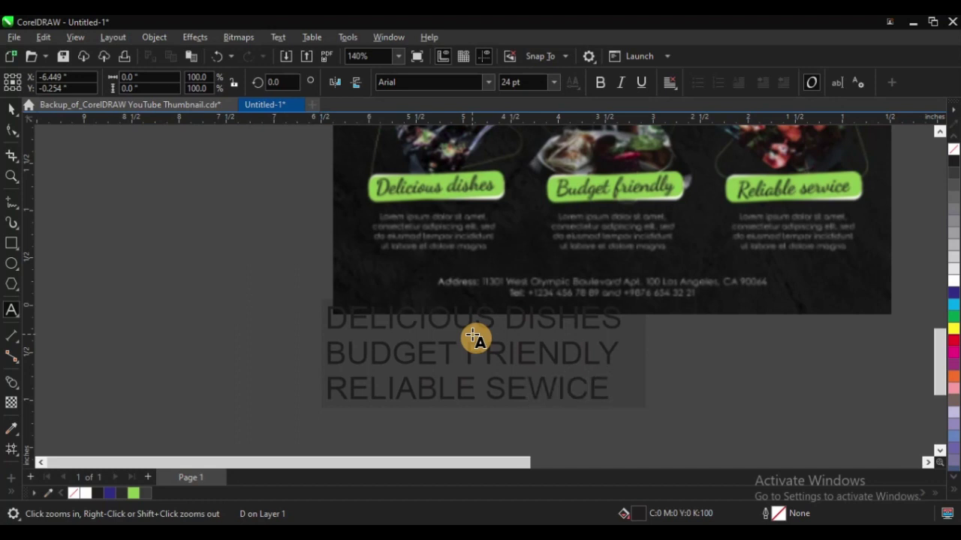
Change all three caption lines to Title Case.
key("ctrl+a")
key("shift+F3")
key("t")
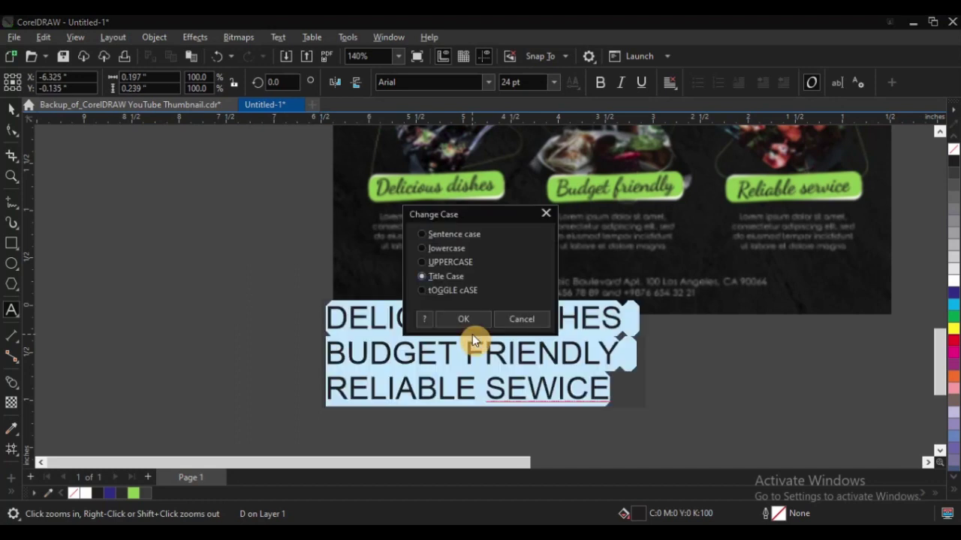
key("Return")
key("ctrl+space")
Move the caption text block from the reference flyer to beneath the new flyer.
scroll(317, 242, "down", 4)
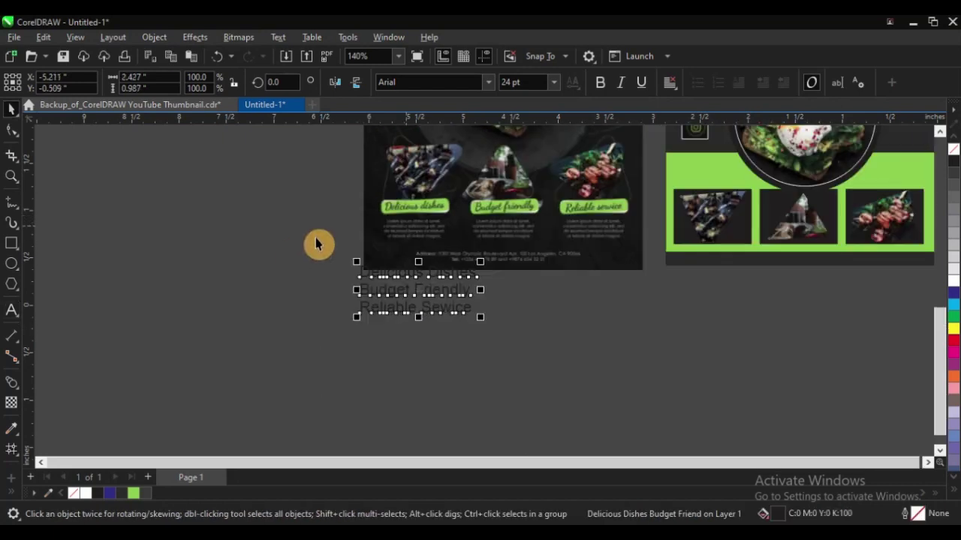
key("z")
left_click_drag(287, 172, 778, 343)
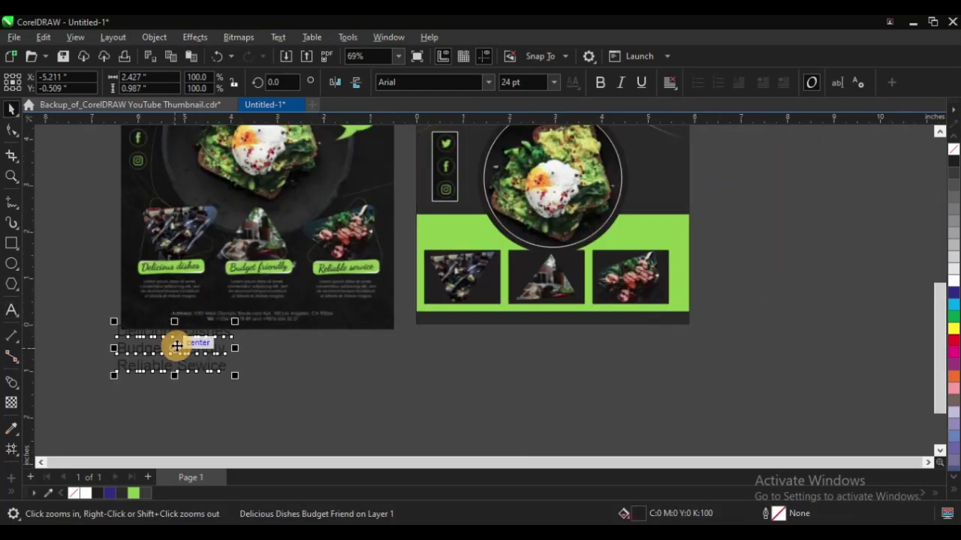
left_click_drag(176, 347, 513, 370)
left_click(776, 268)
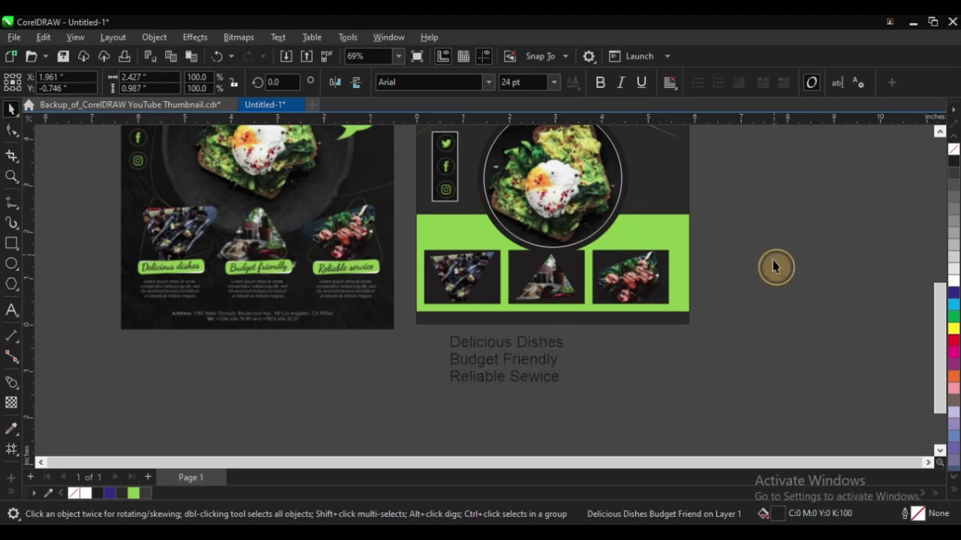
Shift the caption text block so that it starts near the new flyer's left edge.
key("z")
left_click_drag(324, 229, 762, 426)
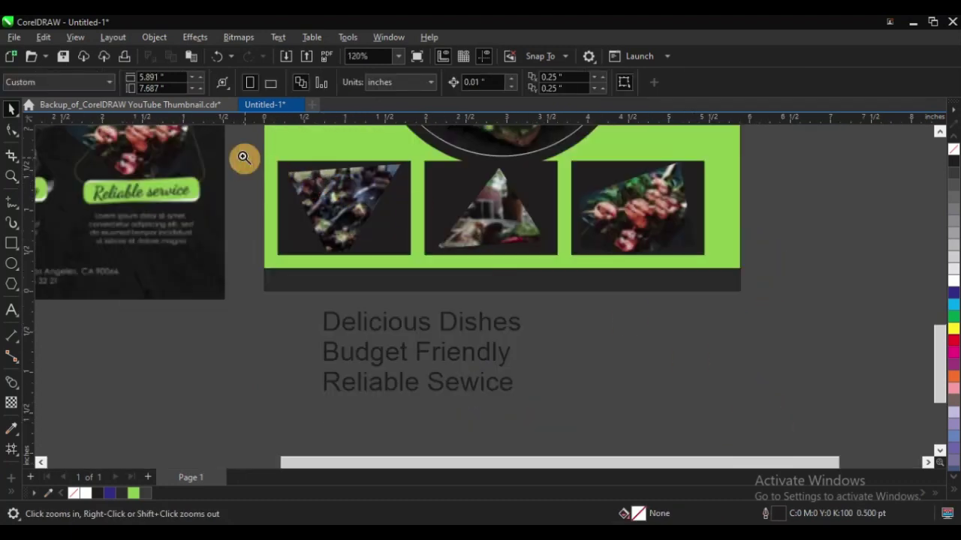
left_click_drag(243, 158, 714, 436)
key("space")
left_click_drag(480, 335, 420, 347)
left_click(639, 339)
scroll(448, 339, "down", 1)
scroll(448, 339, "down", 2)
key("z")
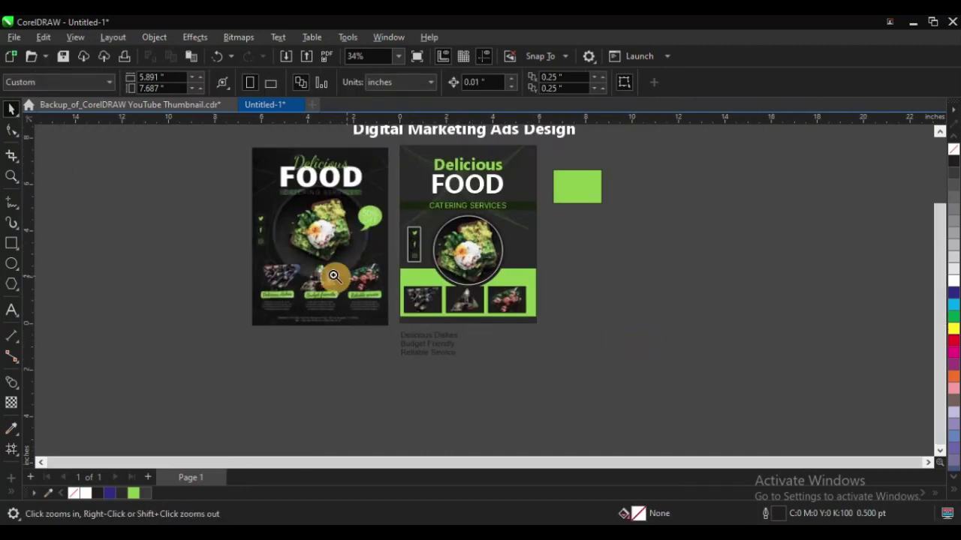
Compare the lower photo section of the new flyer with that of the reference flyer.
left_click_drag(230, 234, 635, 365)
left_click_drag(763, 250, 399, 351)
left_click_drag(556, 306, 562, 280)
left_click(764, 265)
scroll(446, 255, "down", 2)
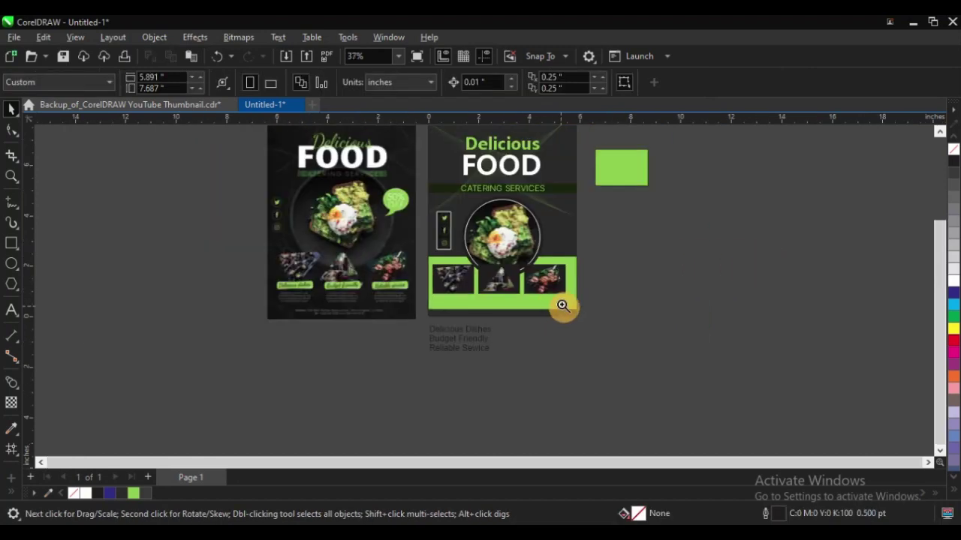
key("z")
left_click_drag(214, 167, 738, 378)
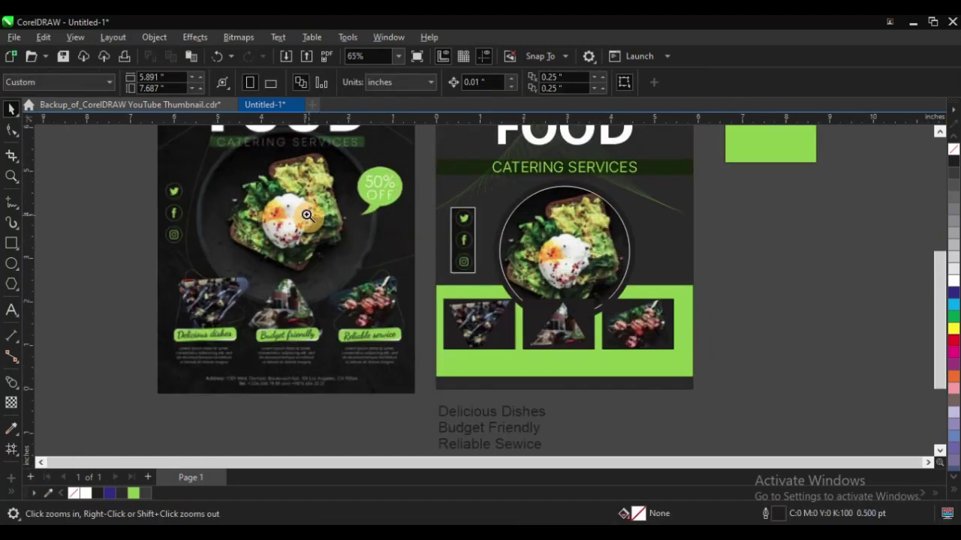
left_click_drag(307, 215, 847, 440)
key("space")
scroll(556, 293, "down", 3)
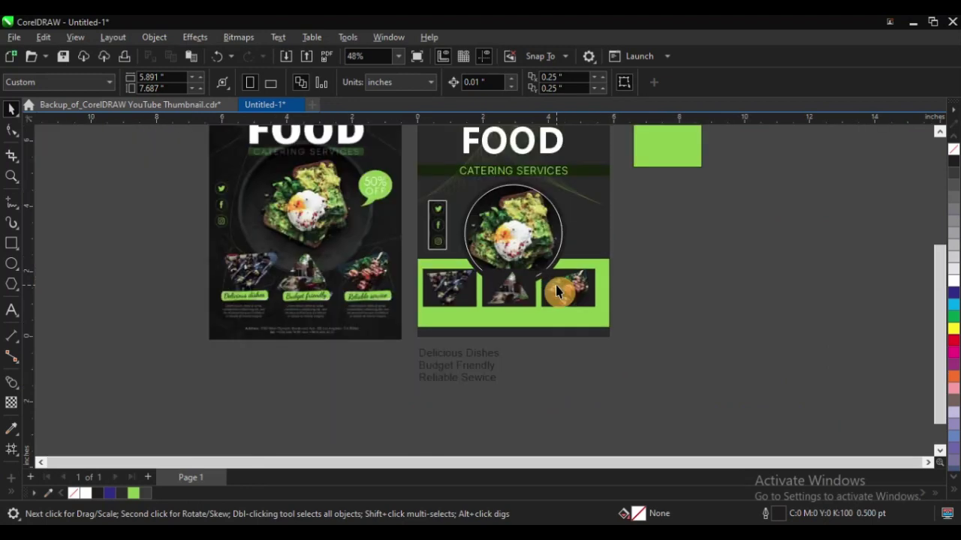
scroll(556, 293, "down", 3)
key("z")
left_click_drag(331, 197, 732, 380)
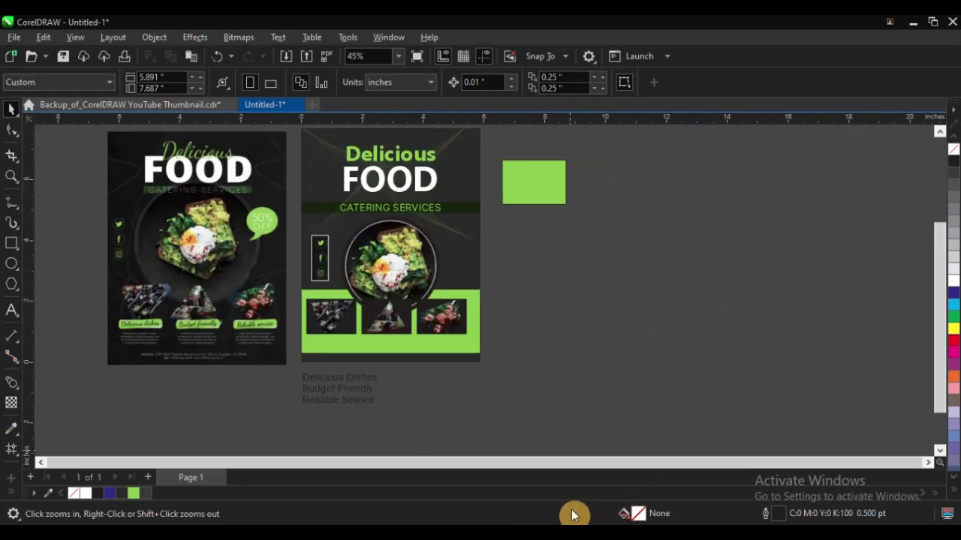
Take the Lorem ipsum text from Notepad and paste it into a new paragraph text frame about 7.4 by 5.3 inches beside the new flyer.
key("alt+Tab")
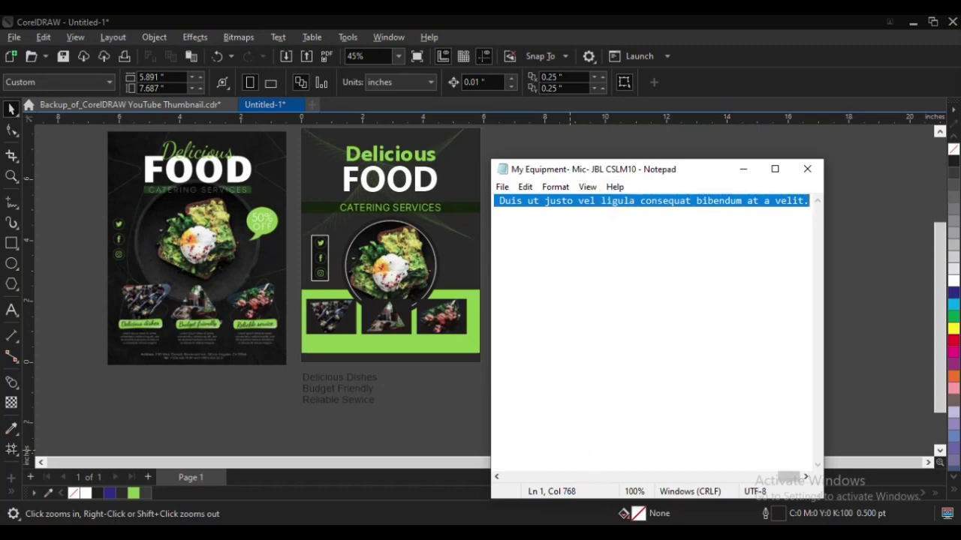
key("alt+Tab")
key("F8")
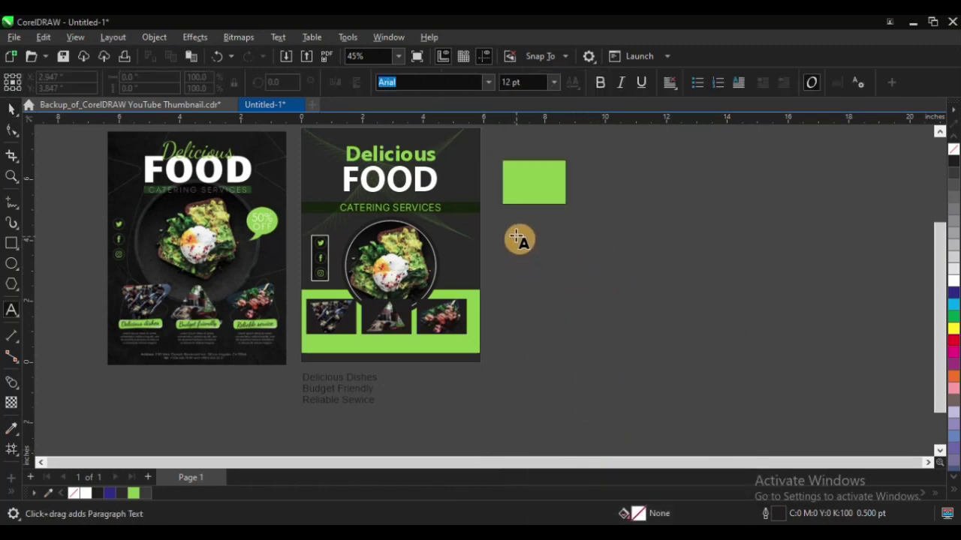
left_click_drag(515, 232, 740, 393)
key("ctrl+v")
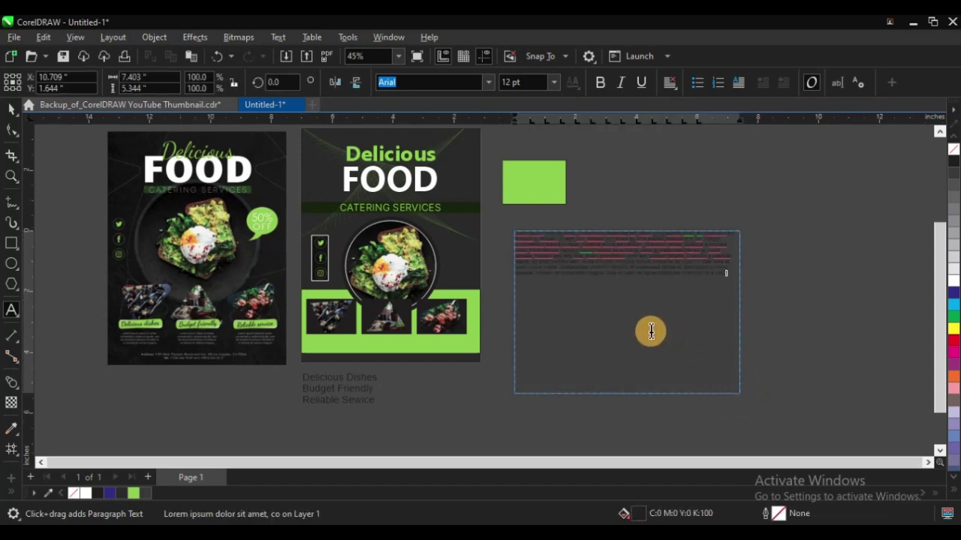
Delete the placeholder text from "Integer condimentum" through the end of the paragraph.
scroll(596, 257, "up", 5)
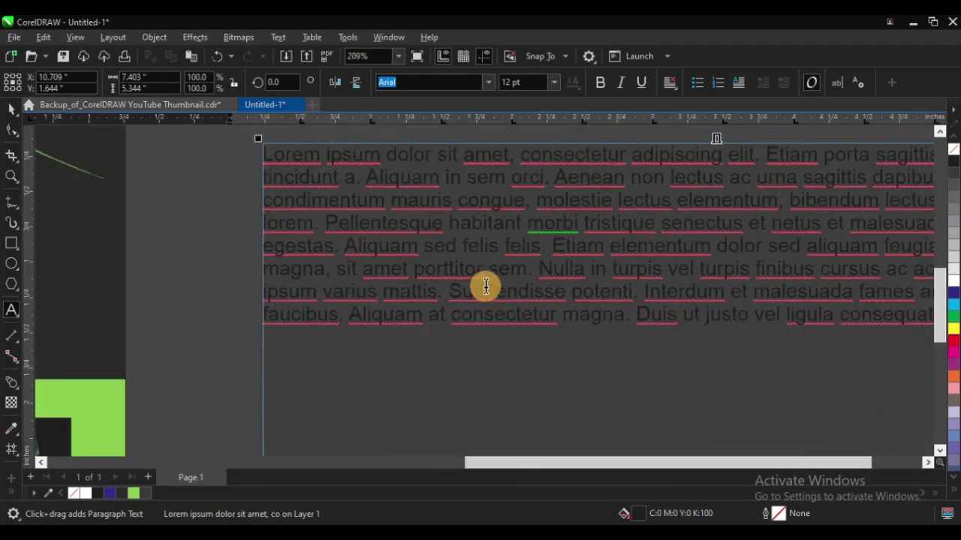
scroll(481, 278, "down", 3)
scroll(465, 259, "down", 4)
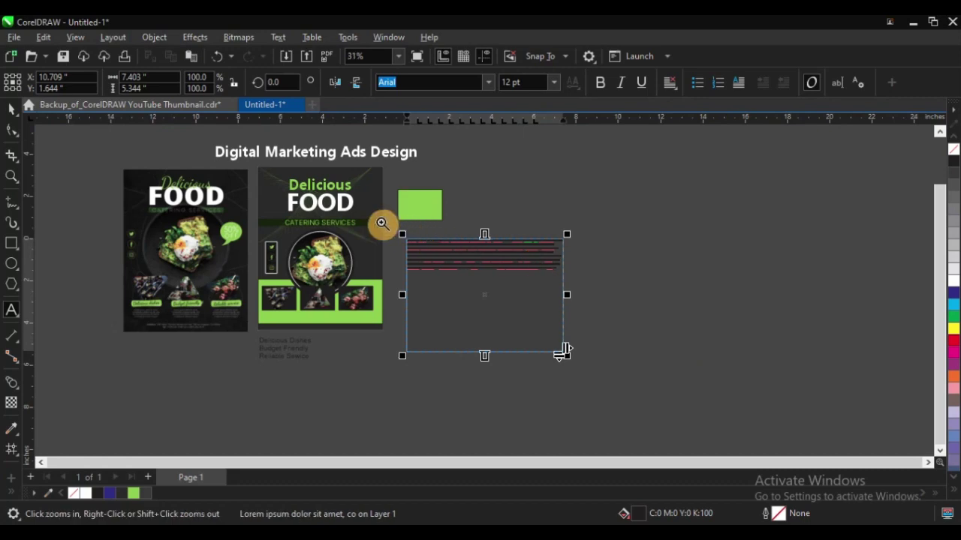
scroll(547, 300, "up", 5)
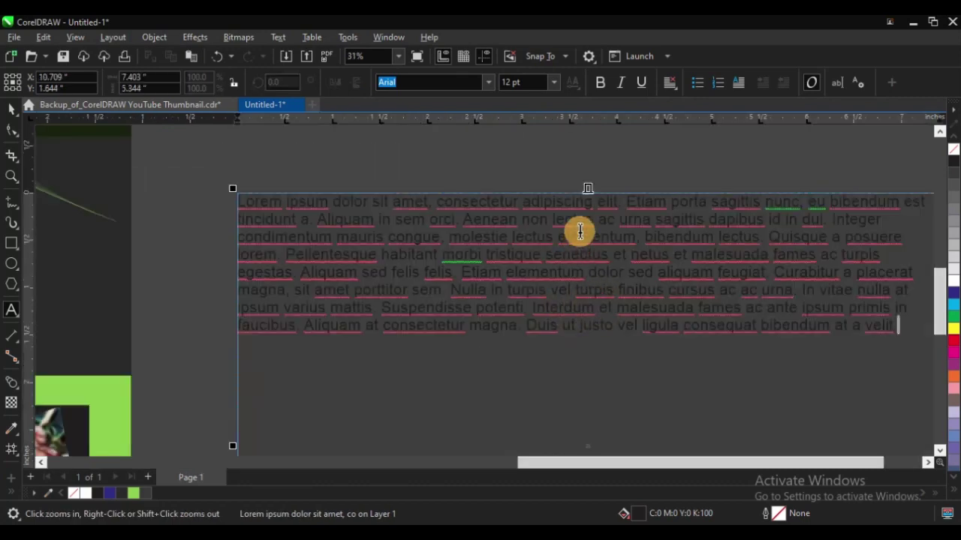
scroll(491, 222, "down", 2)
scroll(517, 226, "up", 3)
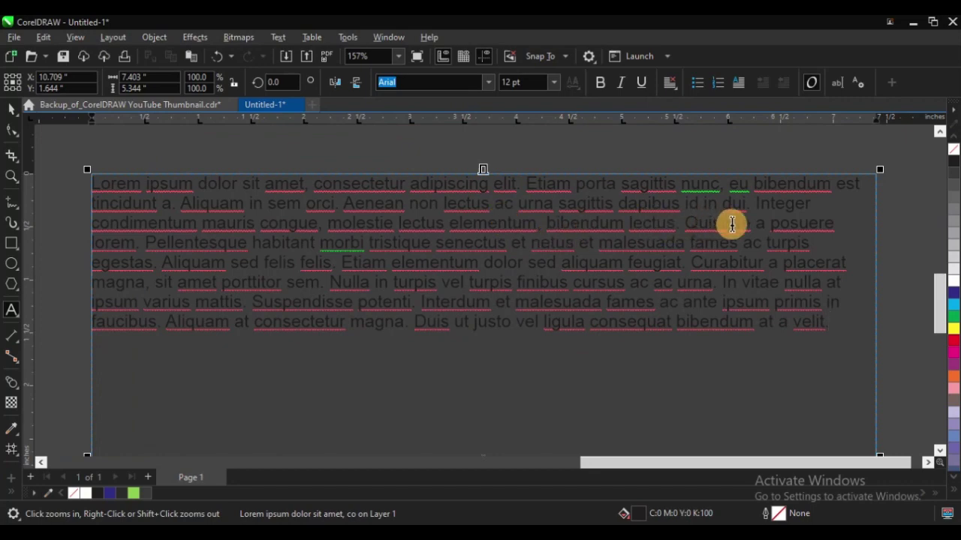
left_click_drag(755, 209, 848, 332)
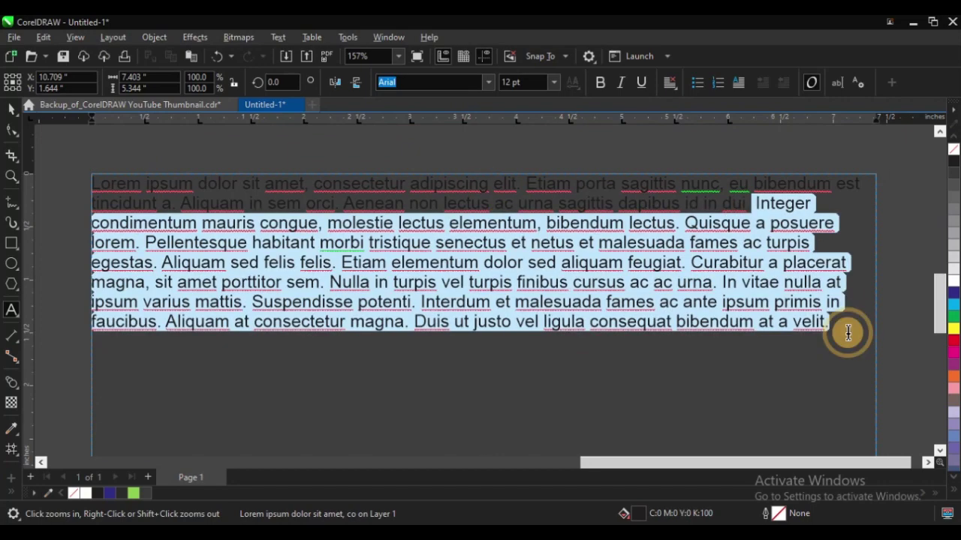
key("Delete")
key("ctrl+space")
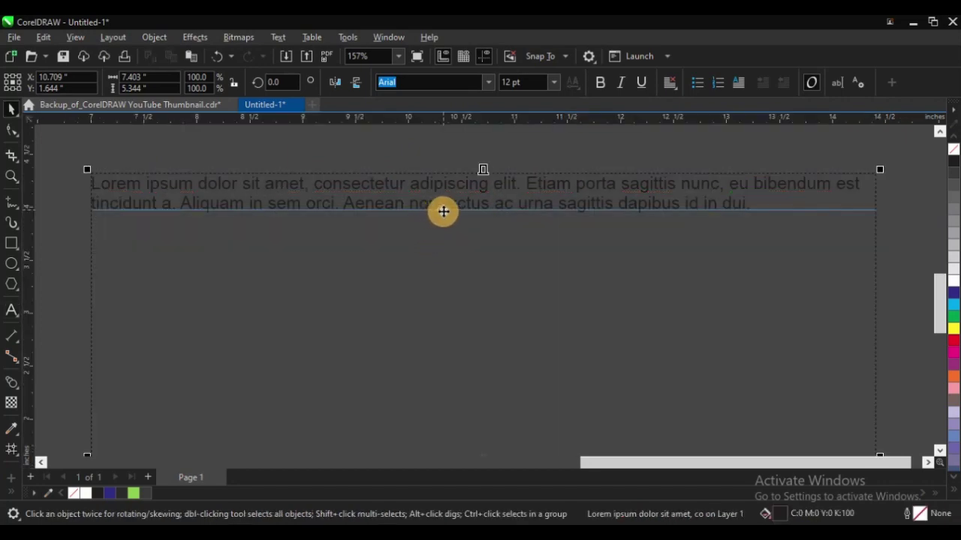
Shrink the text frame to about 2.25 by 0.67 inches and move it onto the green band at the first food photo.
scroll(442, 212, "down", 1)
scroll(457, 220, "down", 3)
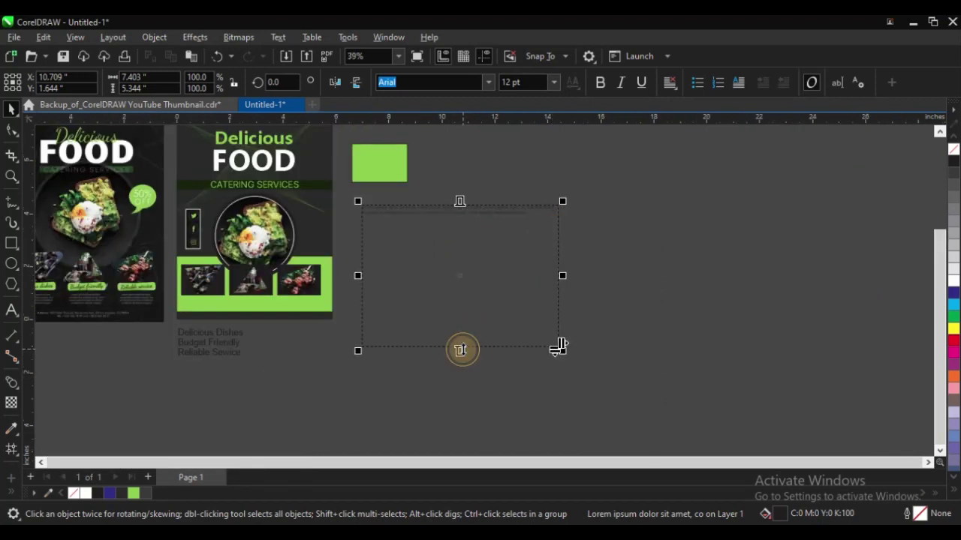
left_click_drag(462, 349, 335, 323)
scroll(446, 314, "down", 1)
key("F2")
left_click_drag(288, 283, 422, 348)
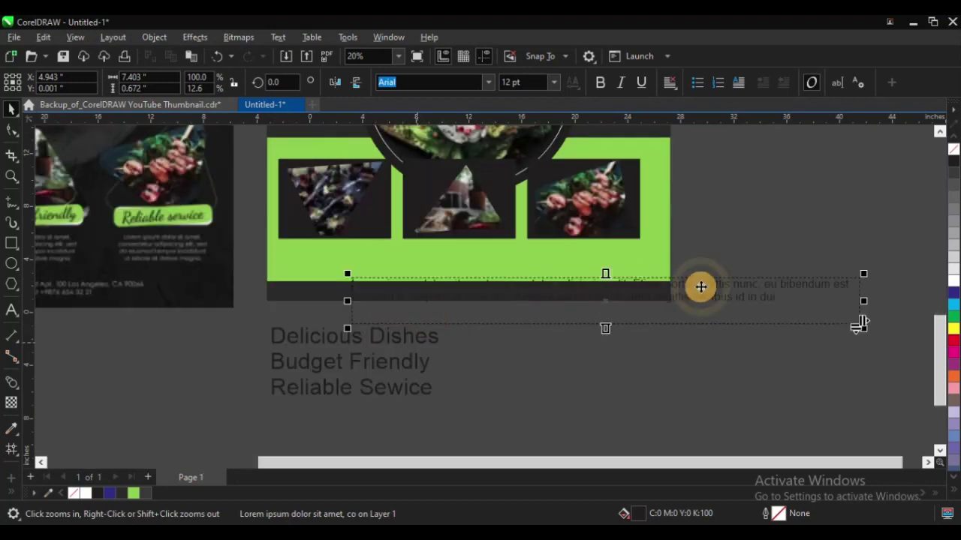
left_click_drag(863, 304, 393, 270)
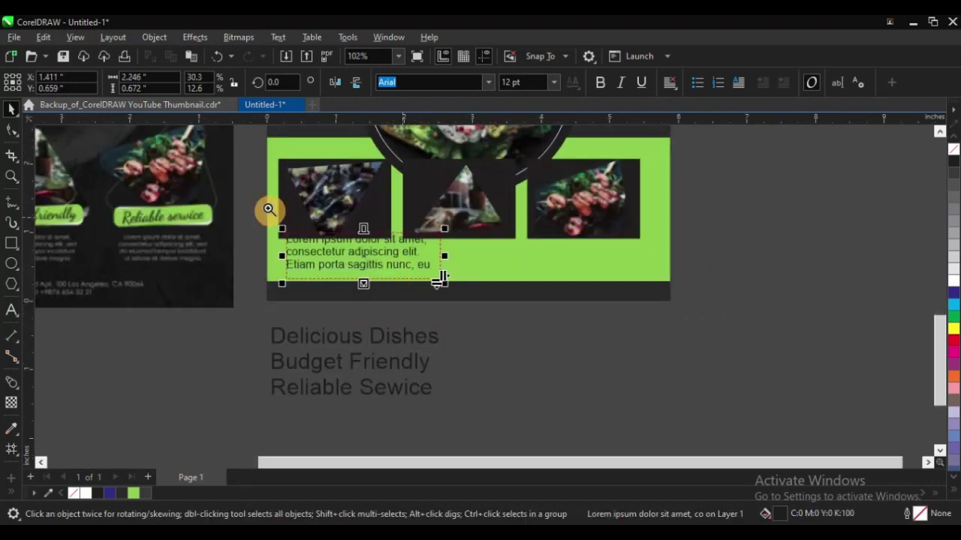
Set the placeholder paragraph to Full Justify alignment and a font size of 6 pt.
key("F2")
left_click_drag(266, 206, 493, 354)
left_click(669, 82)
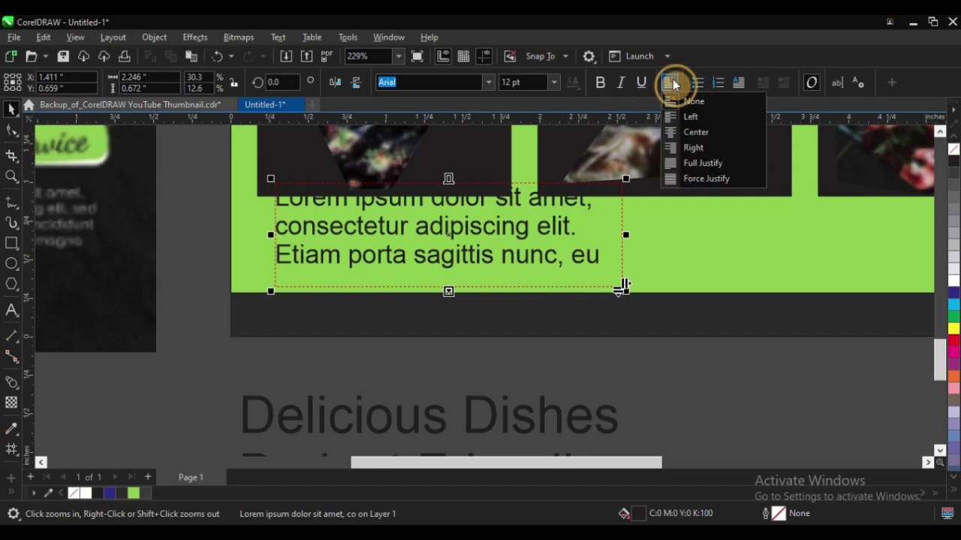
left_click(679, 163)
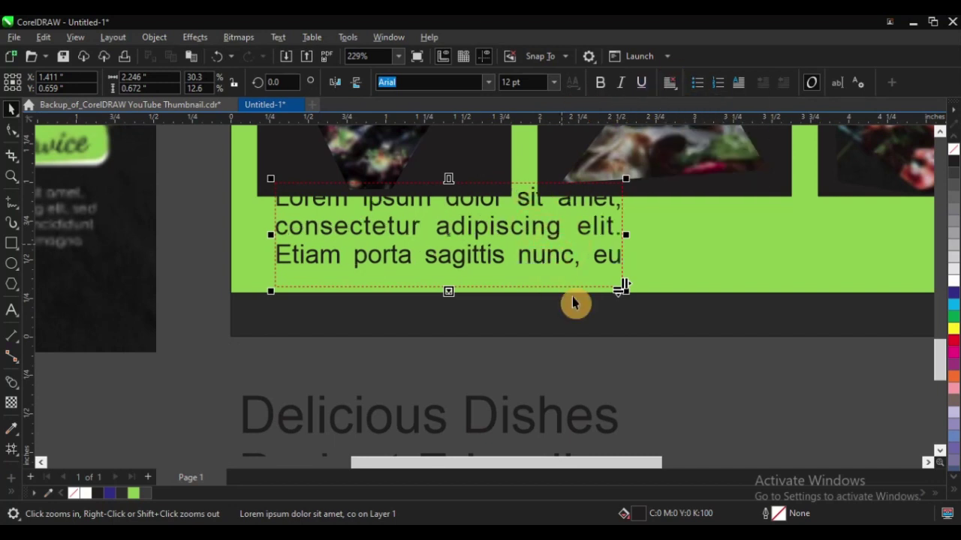
left_click(531, 80)
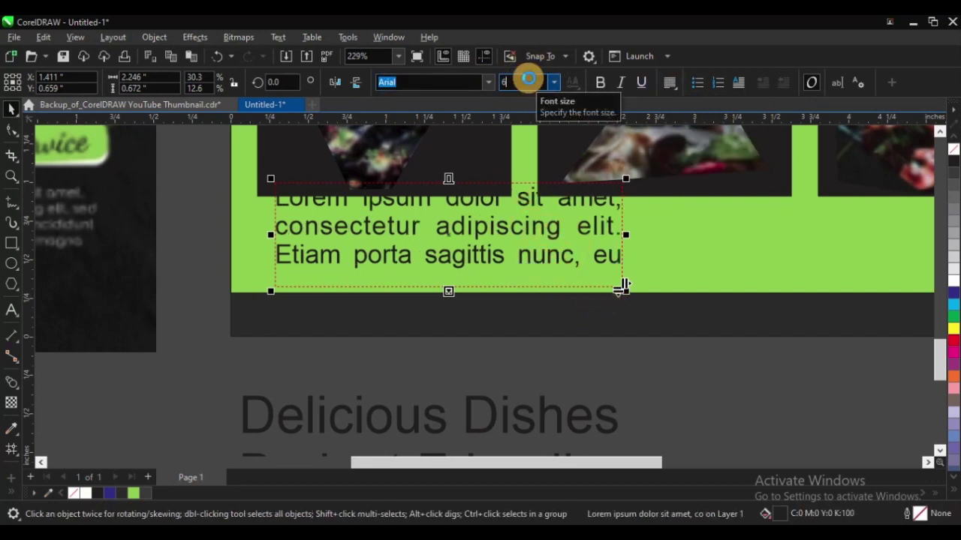
type("6")
key("Return")
Narrow the text frame to about 1.54 inches and centre it horizontally on the first photo panel.
left_click_drag(623, 234, 517, 233)
left_click(483, 156, "shift")
key("c")
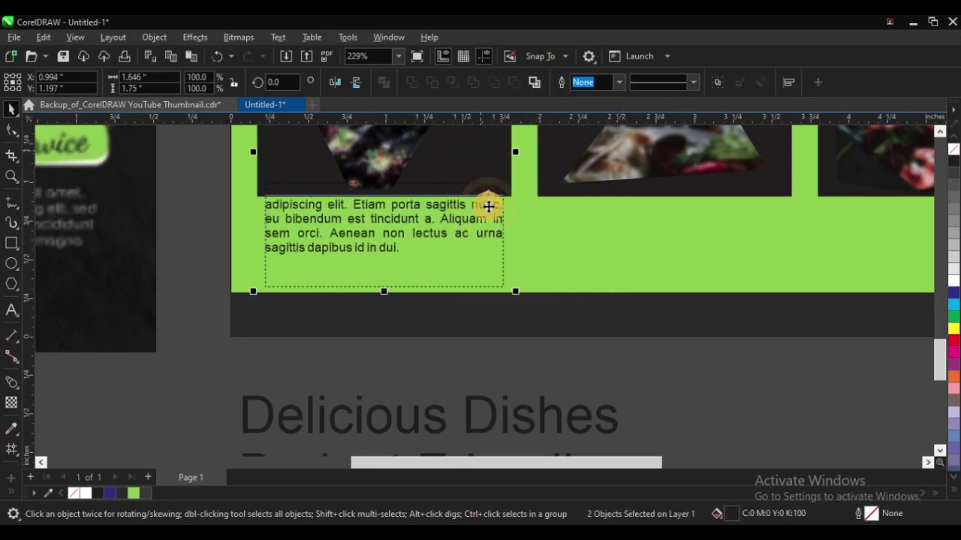
left_click(197, 221)
Make the text frame about 0.50 inch high, place it just below the first photo panel and centre it on that panel.
left_click_drag(358, 231, 383, 284)
scroll(233, 231, "down", 4)
key("z")
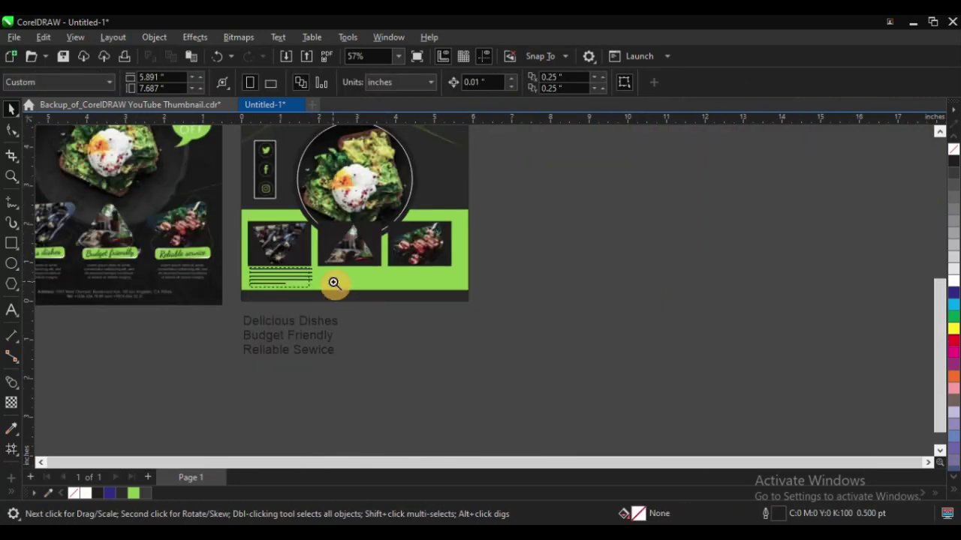
left_click_drag(231, 188, 470, 325)
key("space")
left_click(298, 283)
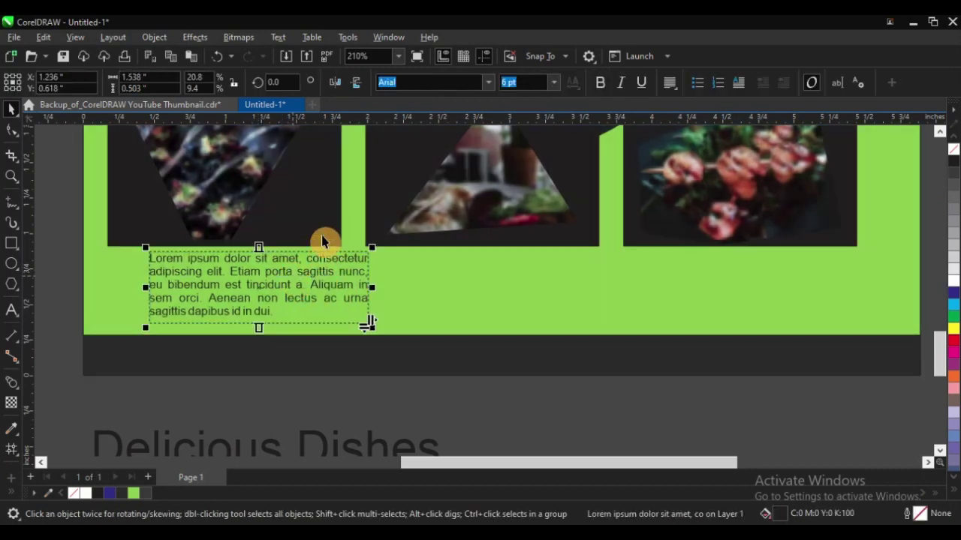
left_click(318, 221, "shift")
left_click(60, 241)
Duplicate the placeholder paragraph beneath the second and third photo panels, centring each copy horizontally on its panel.
left_click_drag(212, 287, 363, 292)
right_click(247, 286)
left_click(587, 240, "shift")
key("c")
right_click(363, 293)
left_click(821, 236, "shift")
key("c")
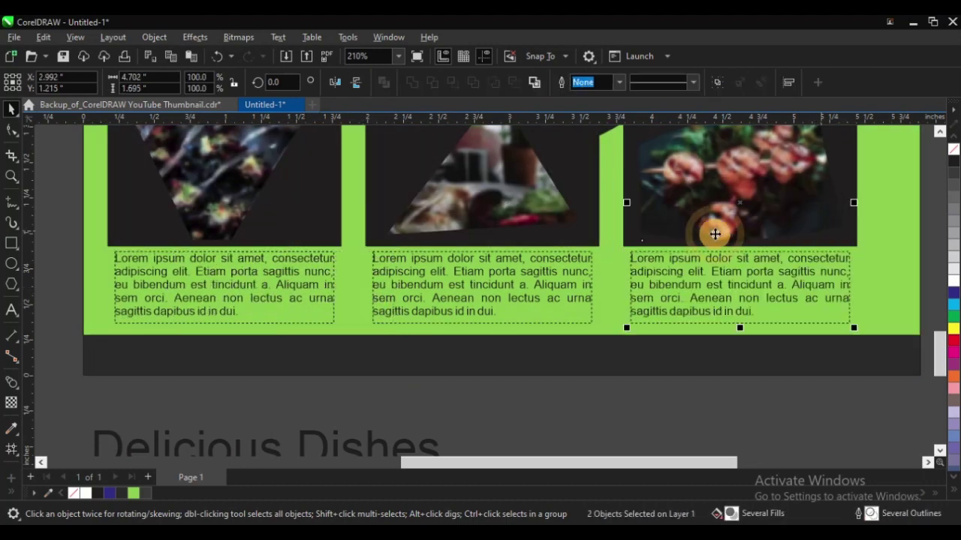
scroll(402, 305, "down", 2)
left_click(637, 305)
Check the new flyer's photo descriptions against the caption layout of the reference flyer.
key("F2")
left_click_drag(250, 205, 574, 407)
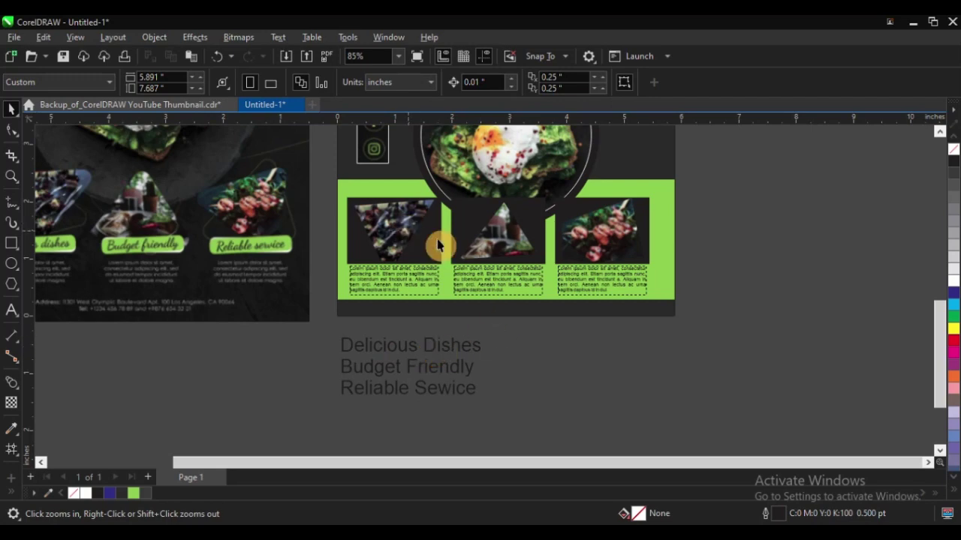
scroll(427, 307, "down", 4)
left_click_drag(269, 167, 605, 347)
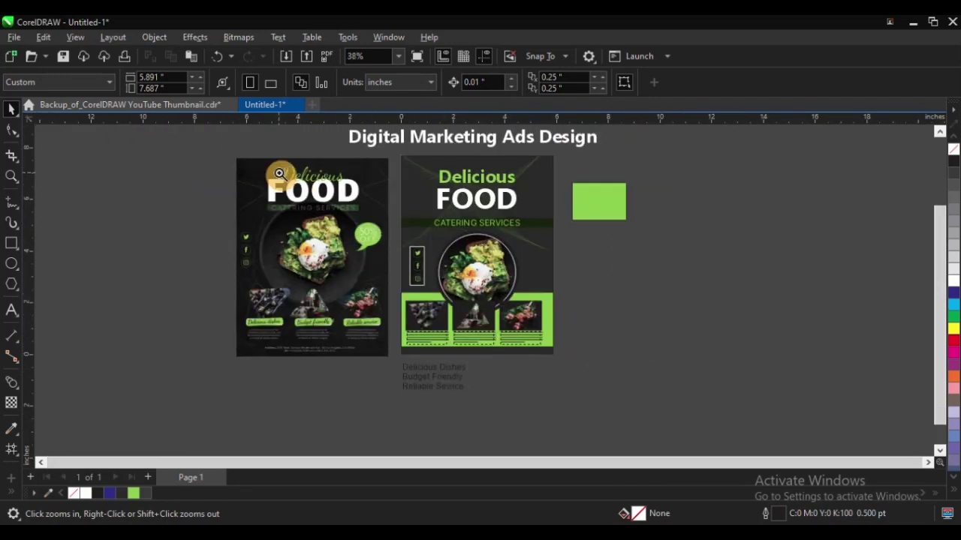
left_click_drag(230, 145, 727, 391)
key("space")
left_click(715, 298)
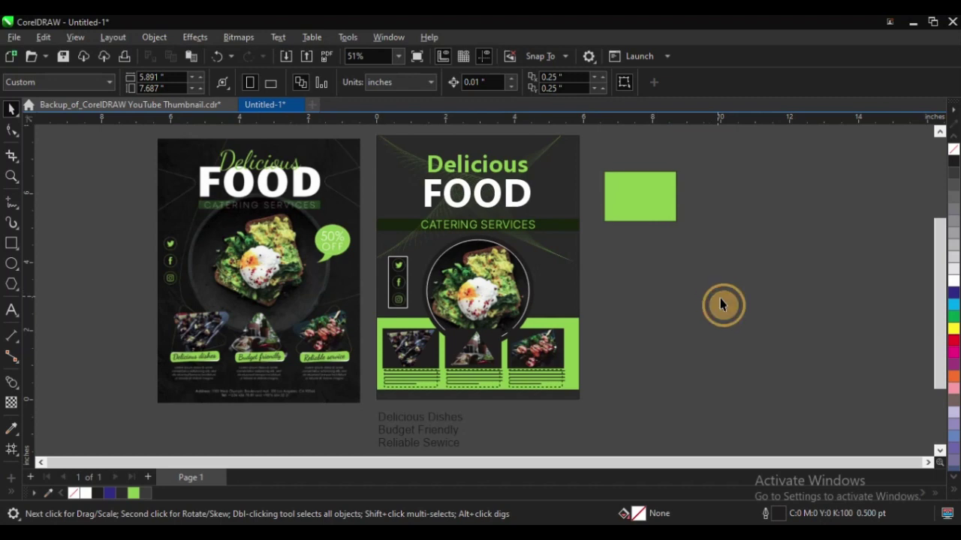
Draw a rectangle about 1.26 by 0.24 inches between the flyer's lower edge and the "Delicious Dishes" line.
key("space")
left_click_drag(115, 299, 827, 446)
left_click_drag(301, 264, 644, 416)
left_click_drag(225, 294, 615, 451)
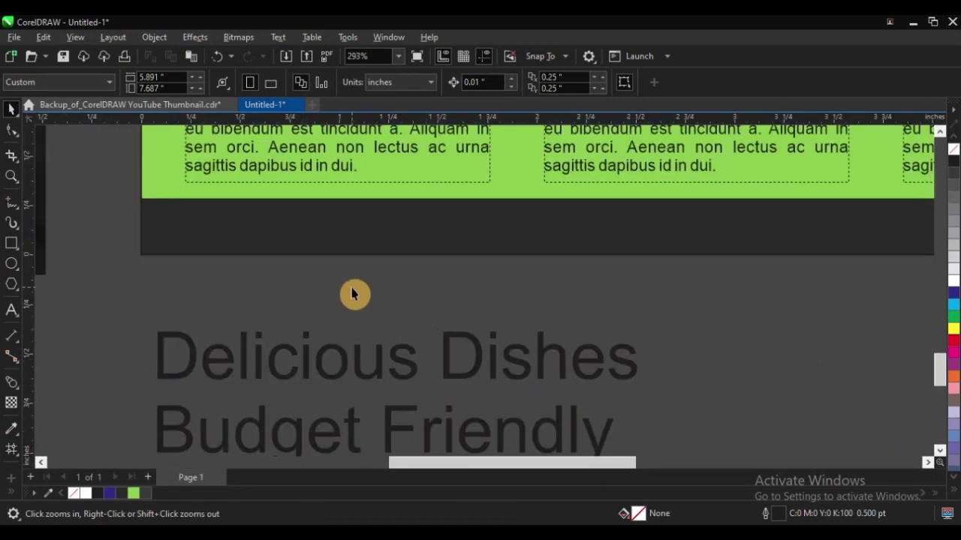
key("F6")
left_click_drag(207, 271, 451, 319)
key("space")
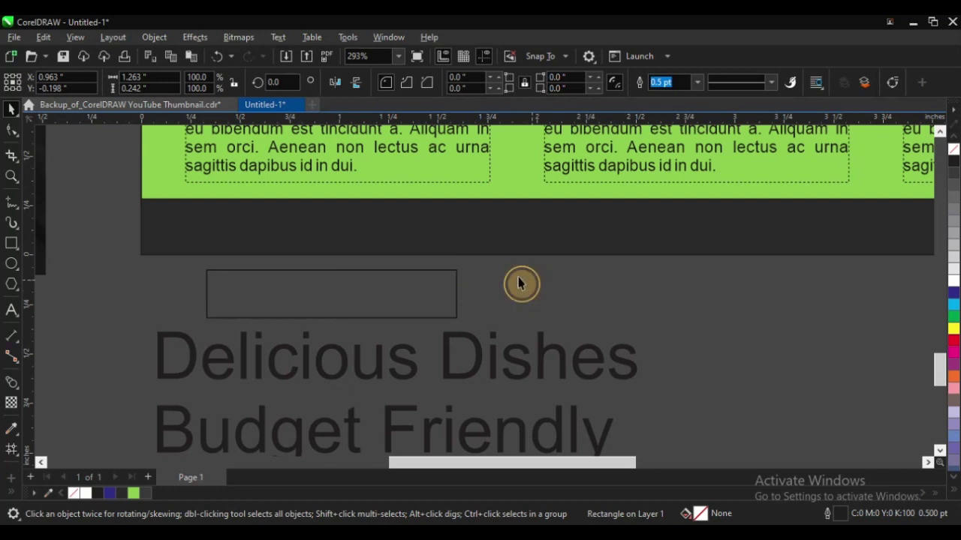
Scale the three-line caption block down to 10.92 pt and move it so "Delicious Dishes" sits inside the rectangle.
key("F3")
key("F2")
left_click_drag(265, 231, 662, 419)
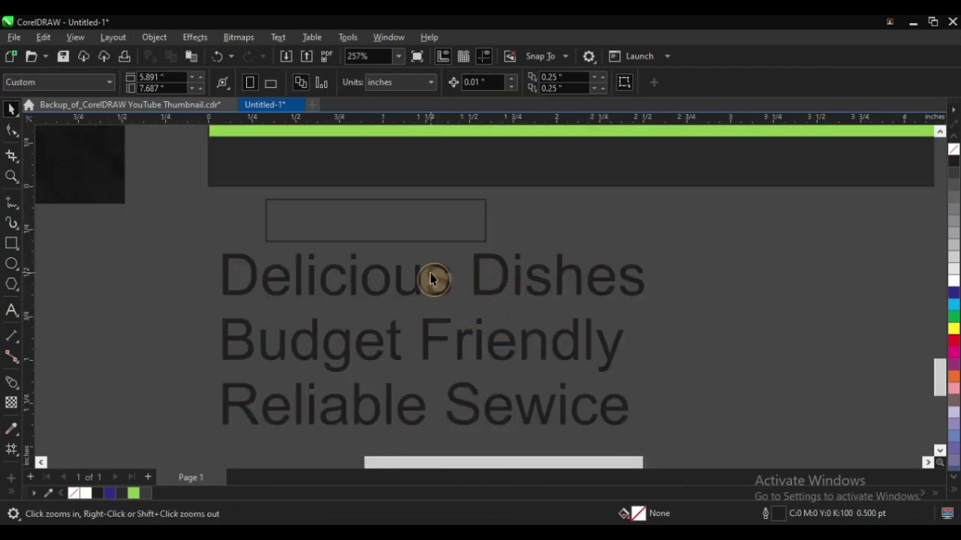
key("space")
left_click_drag(639, 251, 586, 297)
left_click_drag(488, 312, 427, 231)
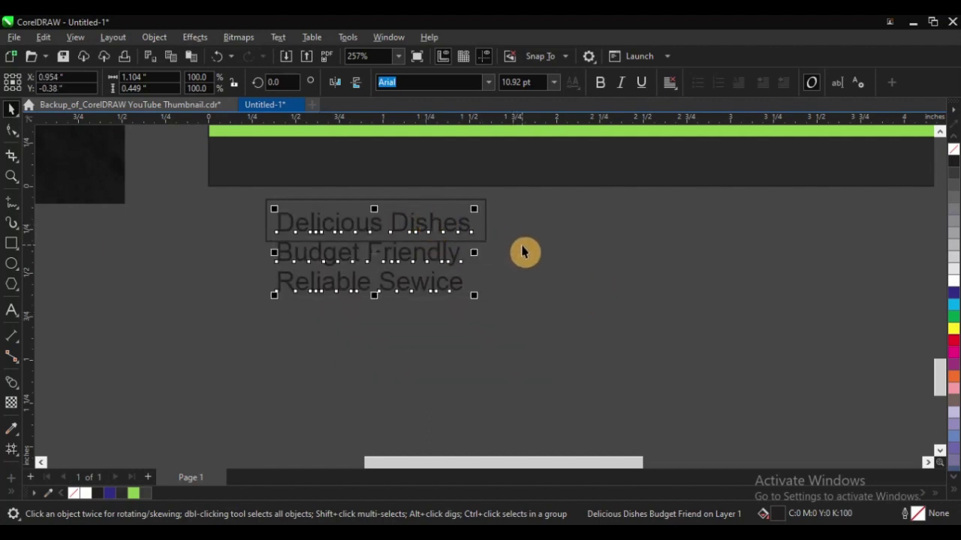
Break the caption block apart into separate lines and centre the rectangle on the "Delicious Dishes" line.
key("ctrl+k")
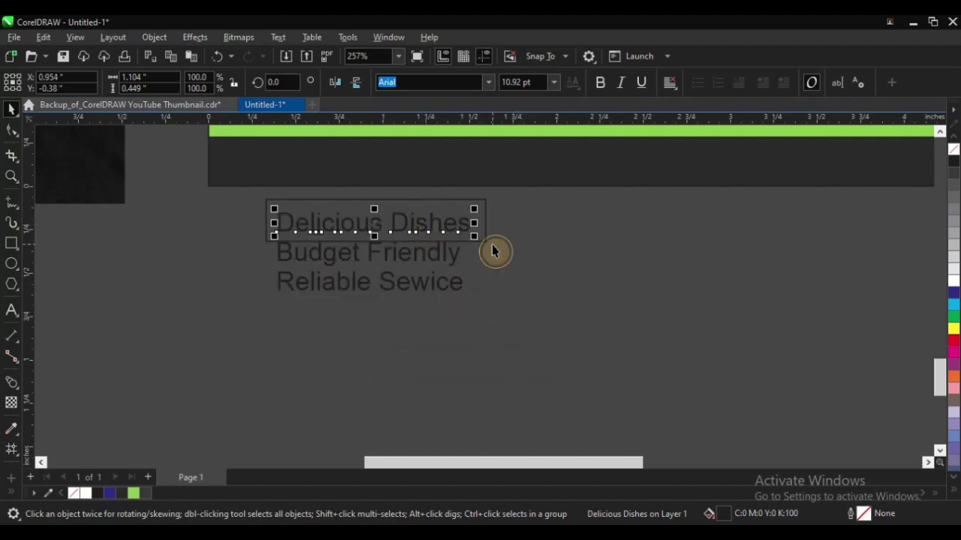
left_click_drag(233, 194, 523, 258)
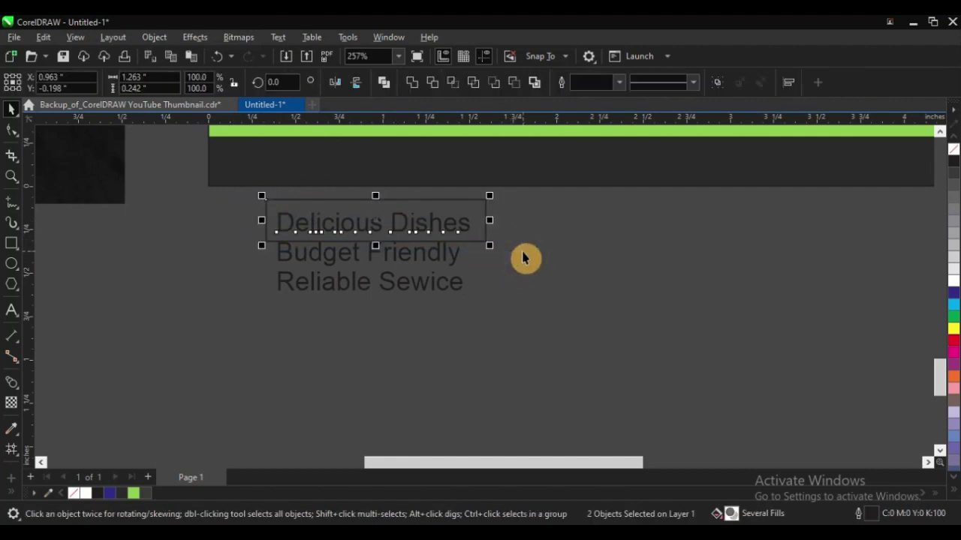
key("e")
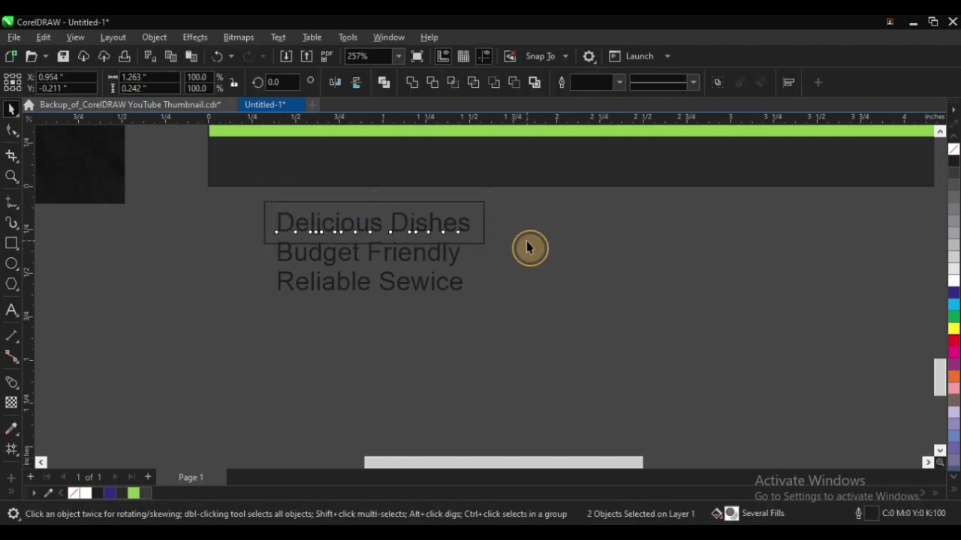
left_click(527, 248)
Duplicate the boxed "Delicious Dishes" caption twice in an evenly spaced row below the flyer.
left_click_drag(240, 191, 533, 260)
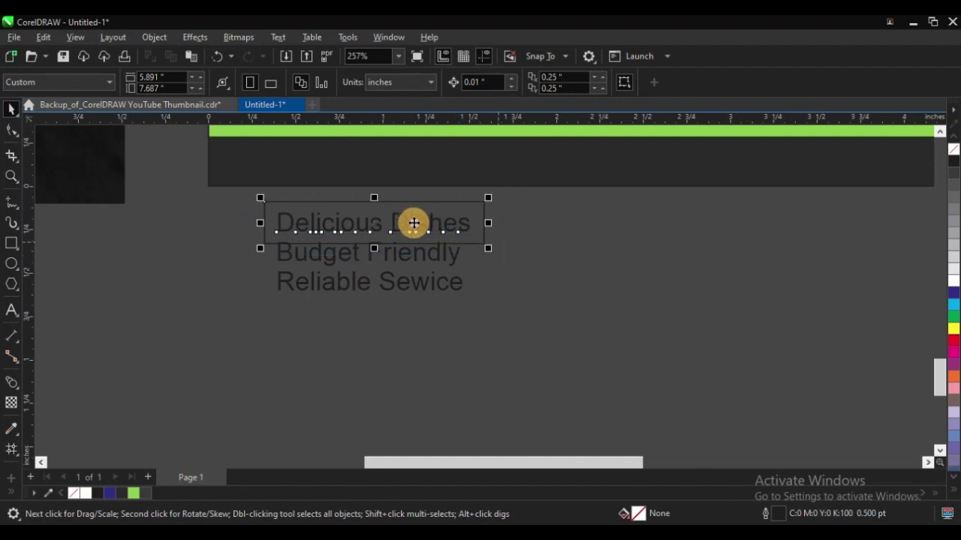
left_click_drag(414, 223, 658, 222)
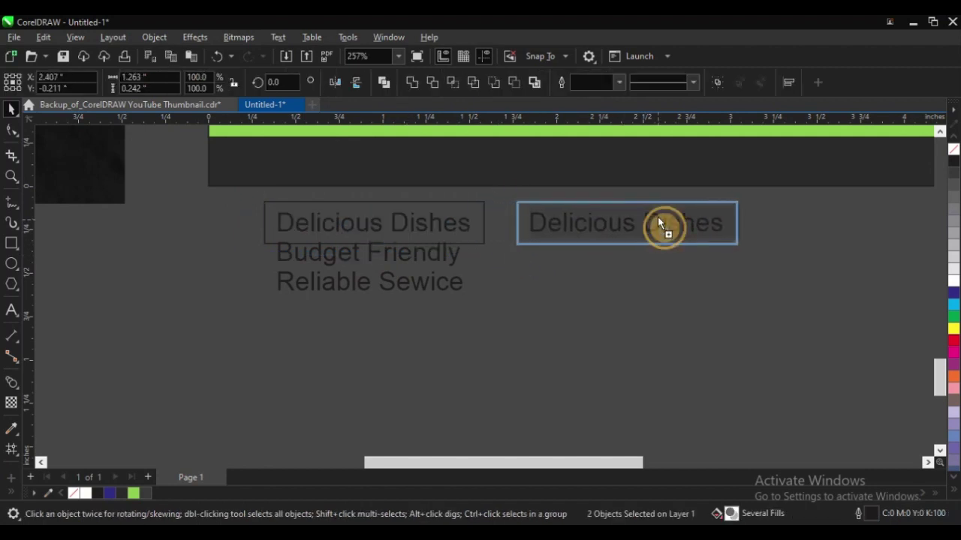
key("ctrl+r")
scroll(332, 328, "down", 3)
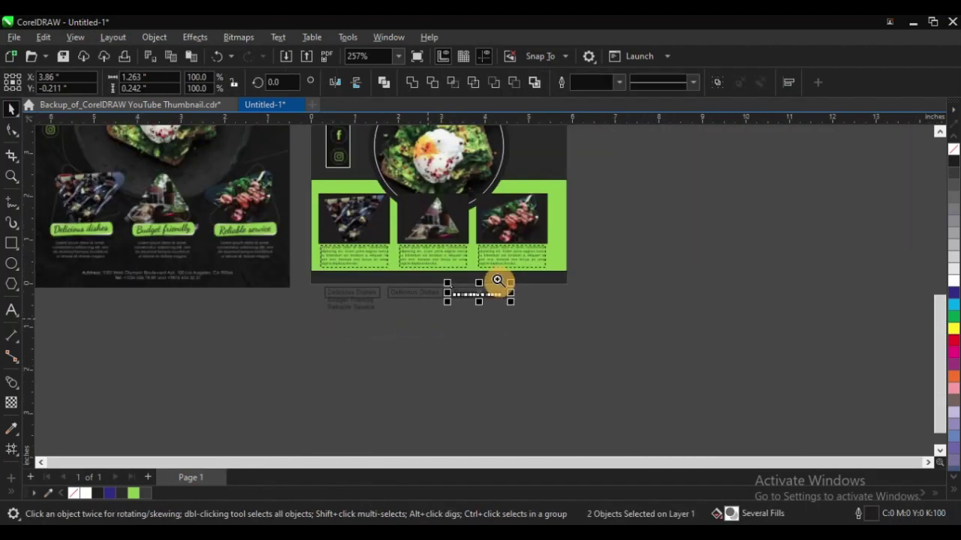
Cut the loose "Budget Friendly" line and paste it over the text in the middle caption box.
left_click_drag(264, 208, 680, 386)
left_click_drag(156, 239, 558, 378)
key("F8")
left_click(310, 280)
key("ctrl+a")
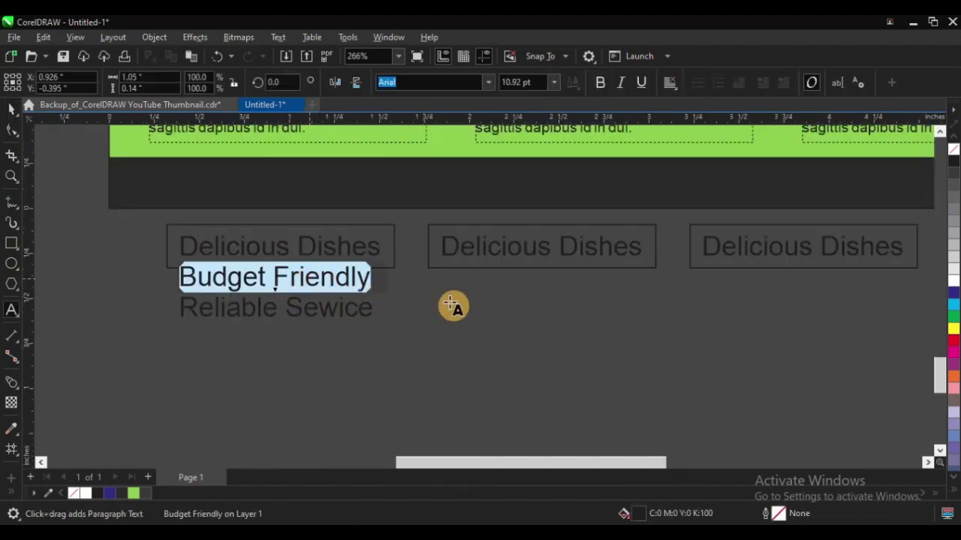
key("ctrl+x")
left_click(515, 247)
key("ctrl+a")
key("ctrl+v")
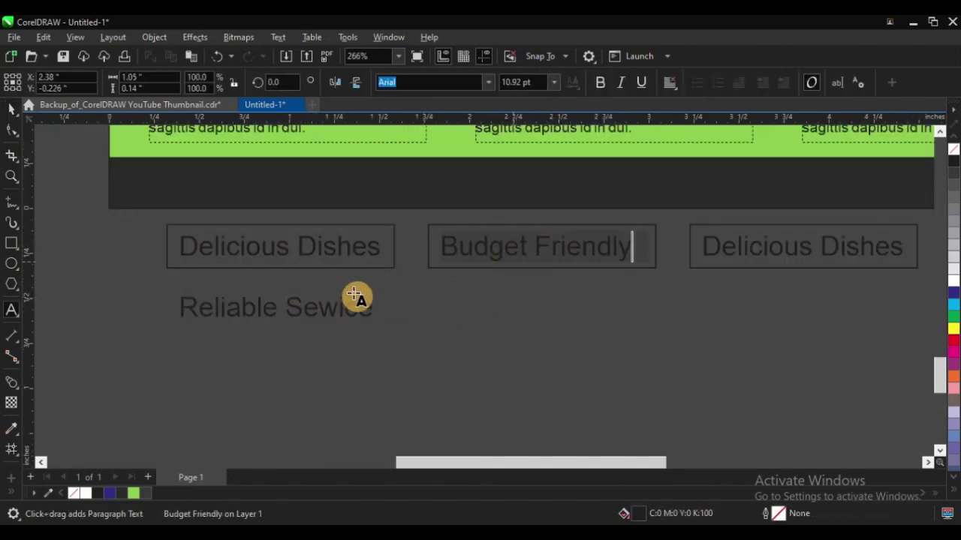
Cut the loose "Reliable Sewice" line and paste it over the text in the third caption box.
key("ctrl+space")
left_click(313, 309)
double_click(313, 309)
key("ctrl+a")
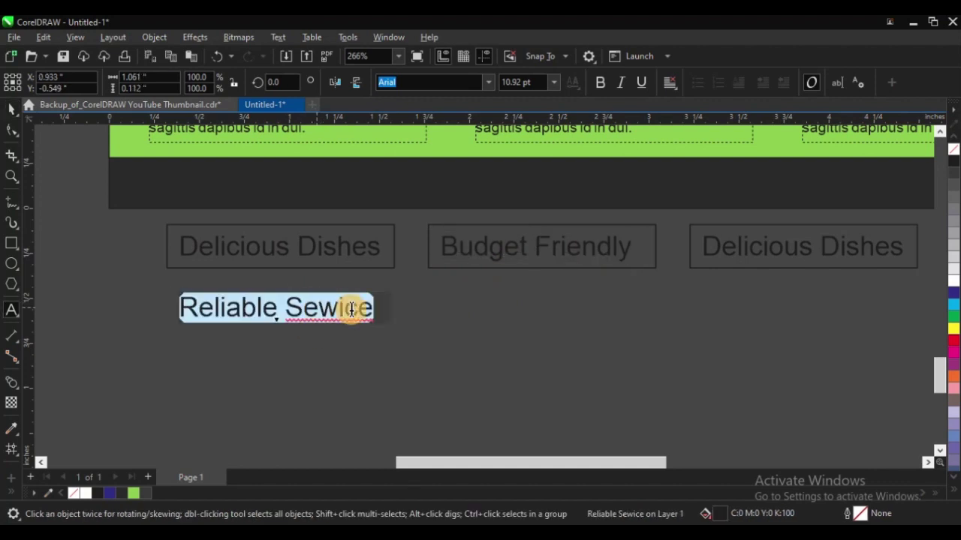
key("ctrl+x")
left_click(798, 251)
key("ctrl+a")
key("ctrl+v")
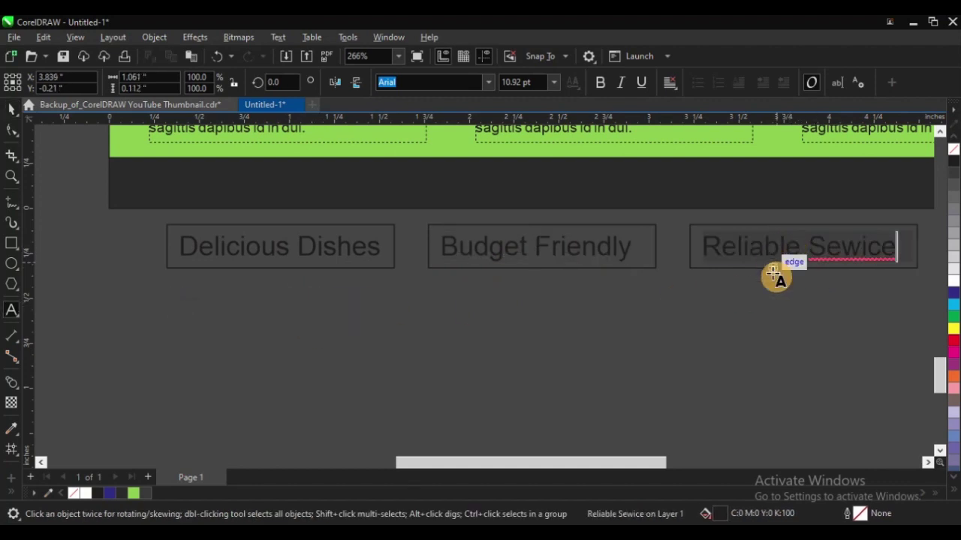
key("ctrl+space")
Compare the third caption box with the "Reliable service" label on the reference flyer.
left_click(795, 321)
key("F3")
key("F2")
left_click_drag(583, 248, 692, 322)
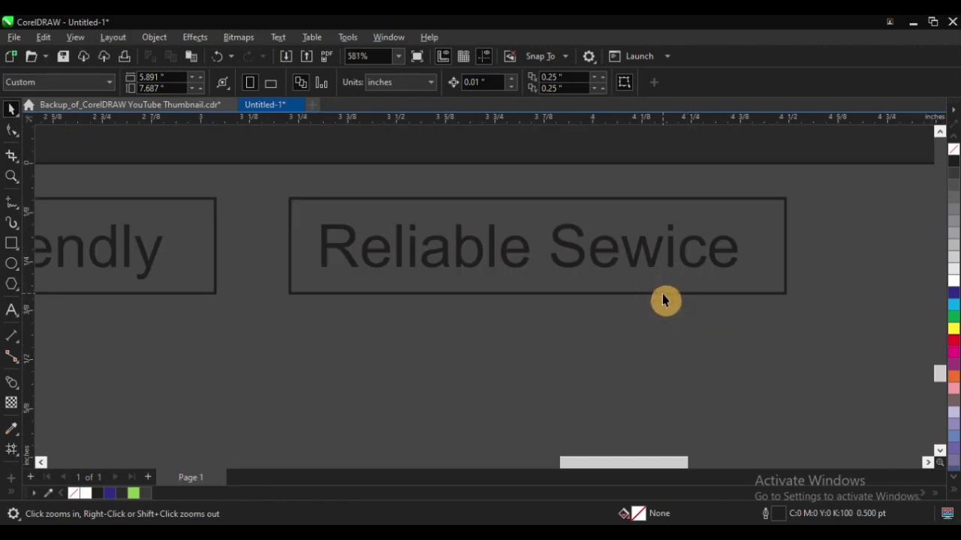
scroll(675, 301, "down", 3)
left_click_drag(336, 215, 533, 274)
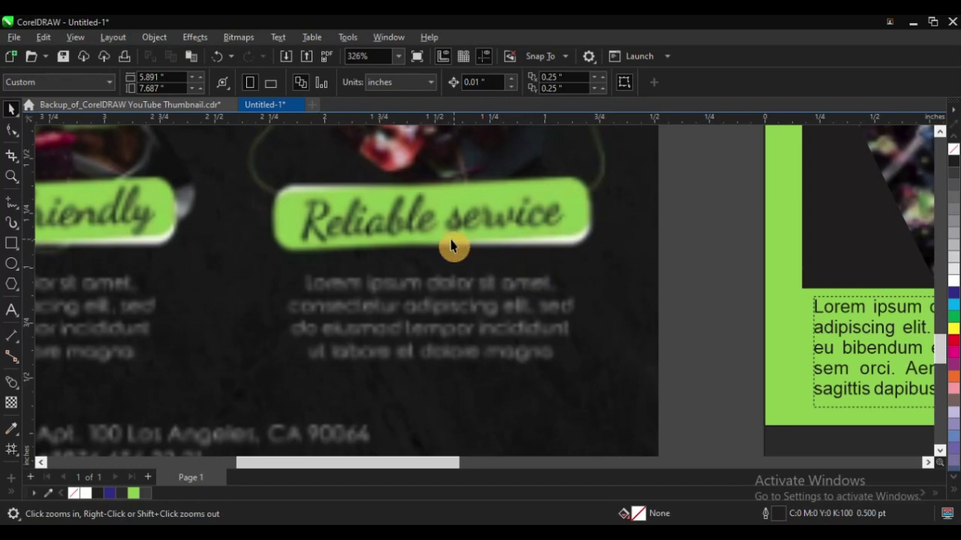
right_click(415, 246)
right_click(639, 262)
left_click_drag(428, 216, 625, 337)
left_click_drag(244, 227, 826, 401)
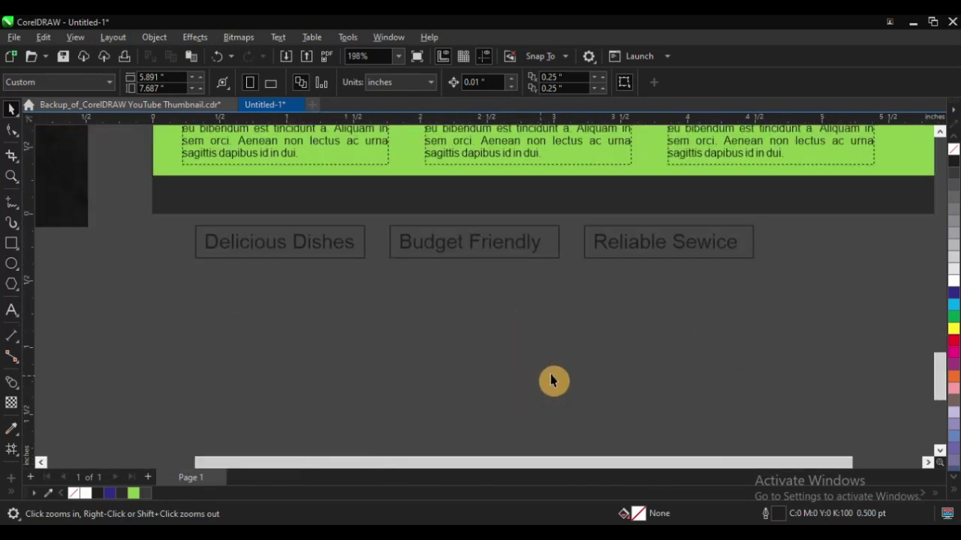
Sample the flyer's green band colour and fill the three caption rectangles with it.
right_click(553, 379)
left_click_drag(242, 227, 638, 399)
left_click(10, 435)
left_click(333, 206)
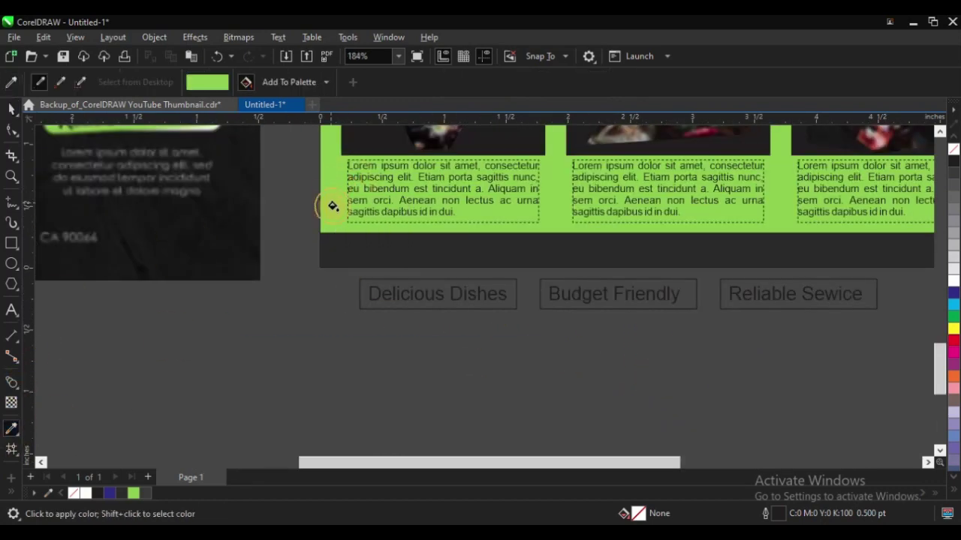
scroll(433, 230, "up", 3)
left_click(405, 239)
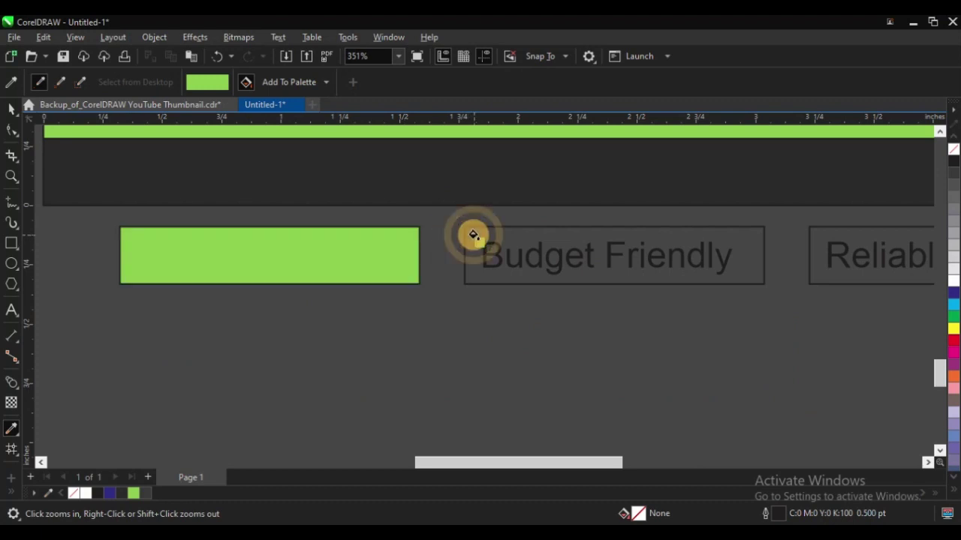
left_click(473, 238)
scroll(317, 272, "down", 3)
scroll(536, 237, "up", 3)
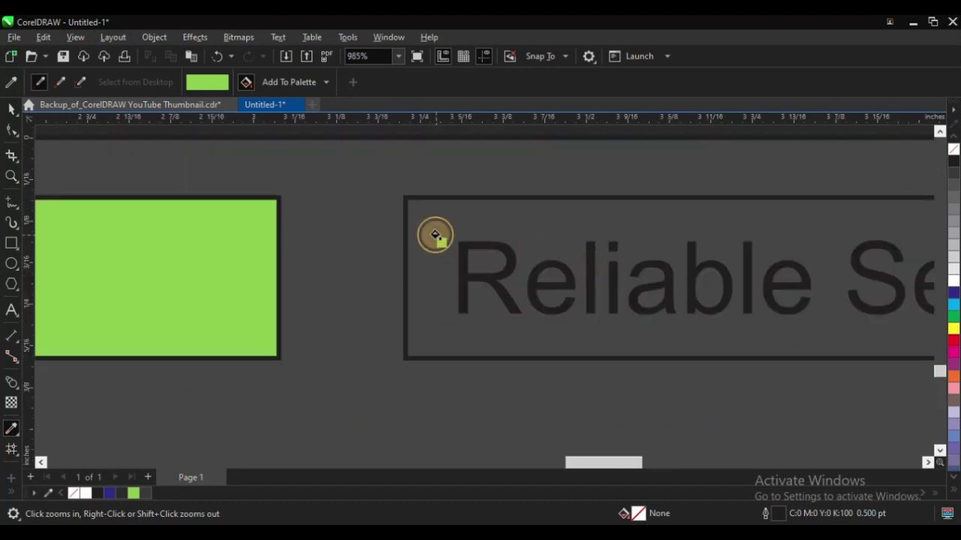
left_click(439, 239)
key("space")
Send the three green rectangles behind the caption text and remove their outlines.
scroll(491, 257, "down", 2)
scroll(541, 263, "down", 2)
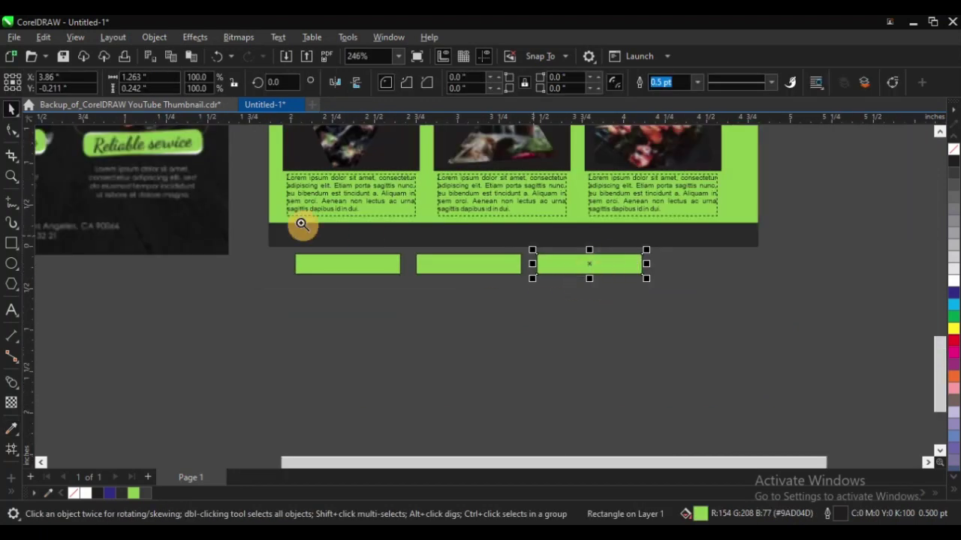
scroll(391, 276, "up", 3)
left_click(570, 238, "shift")
left_click(365, 240, "shift")
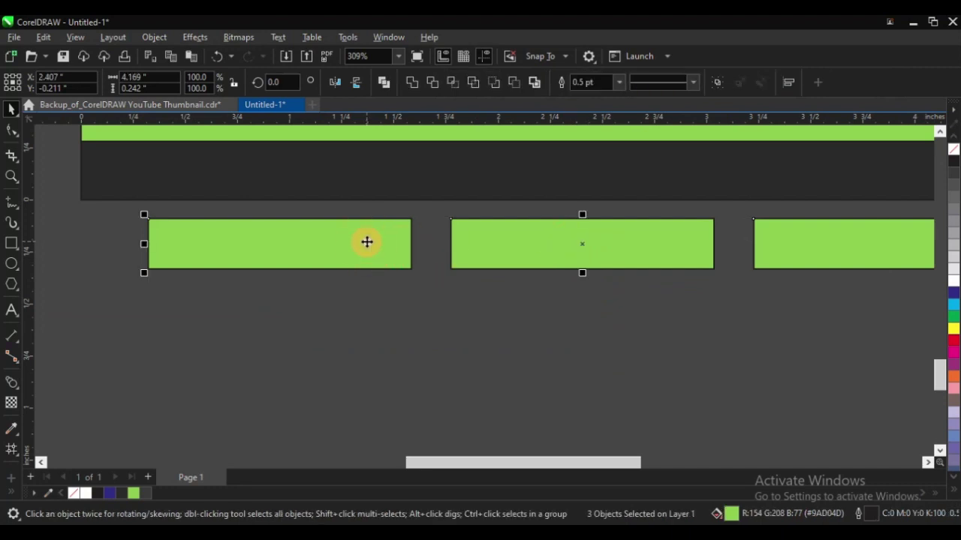
key("shift+Page_Down")
scroll(369, 299, "down", 2)
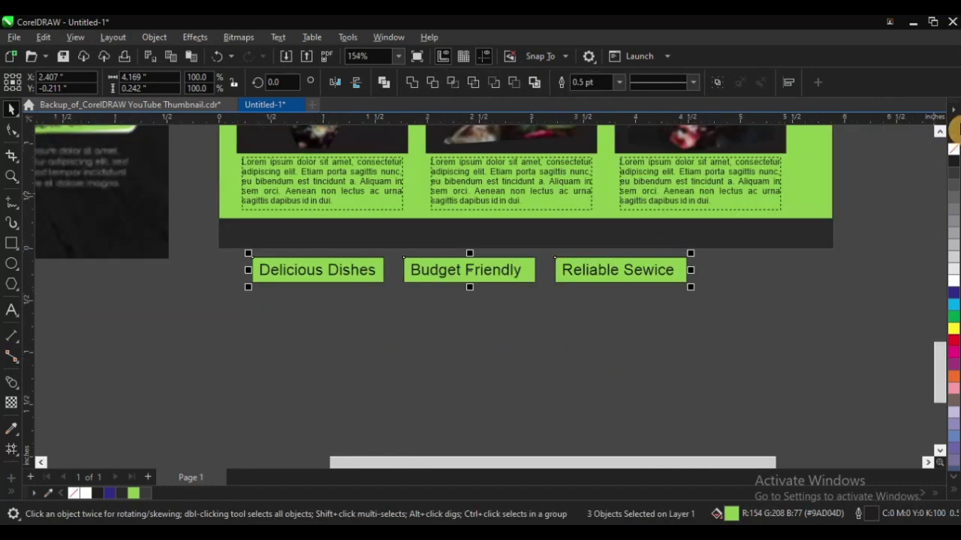
left_click(643, 302)
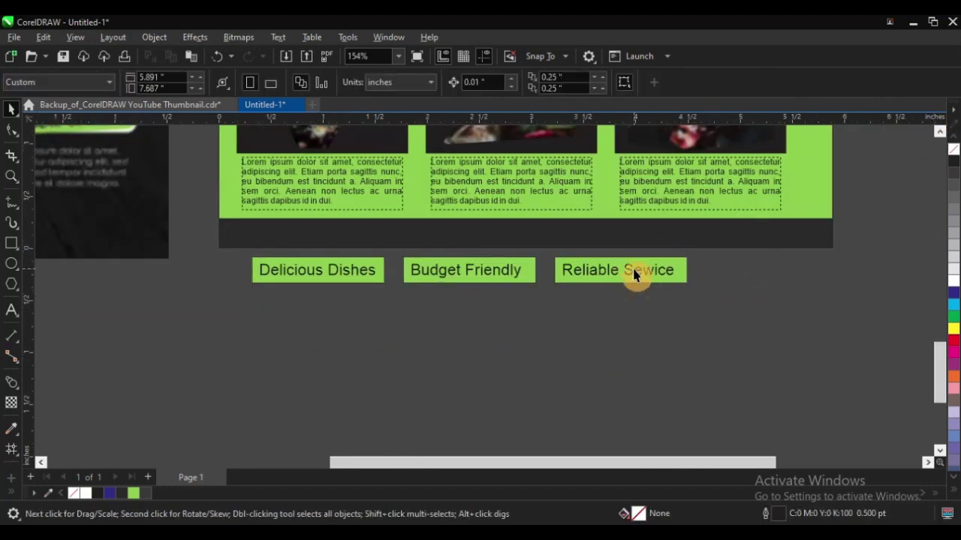
Make the "Delicious Dishes", "Budget Friendly" and "Reliable Sewice" captions bold.
scroll(510, 342, "down", 1)
key("F2")
left_click_drag(198, 200, 667, 379)
key("F2")
left_click_drag(315, 290, 901, 426)
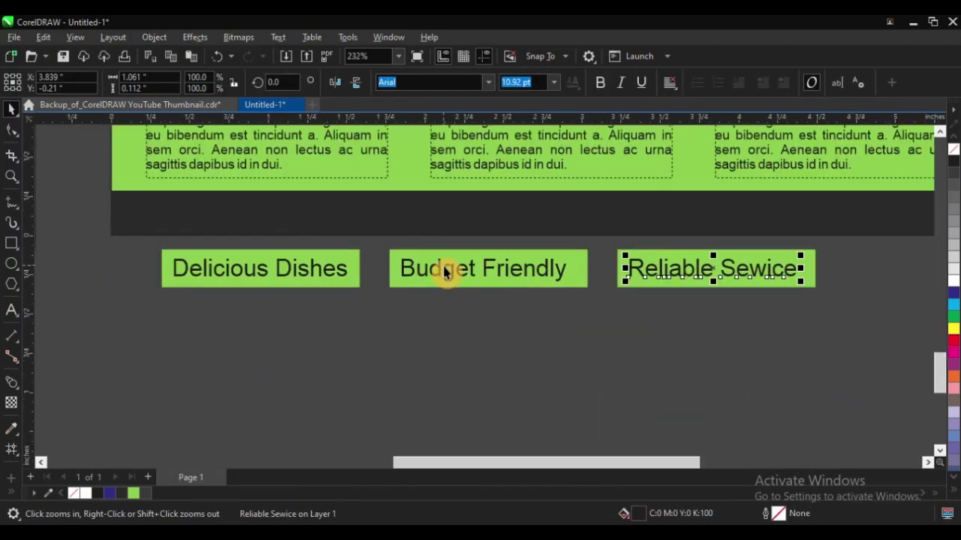
left_click(445, 272, "shift")
left_click(339, 270, "shift")
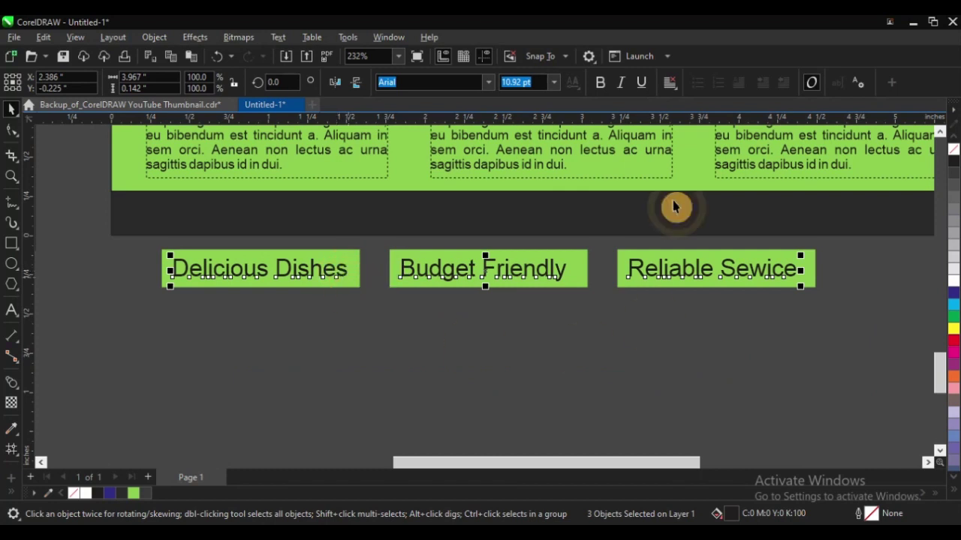
left_click(598, 82)
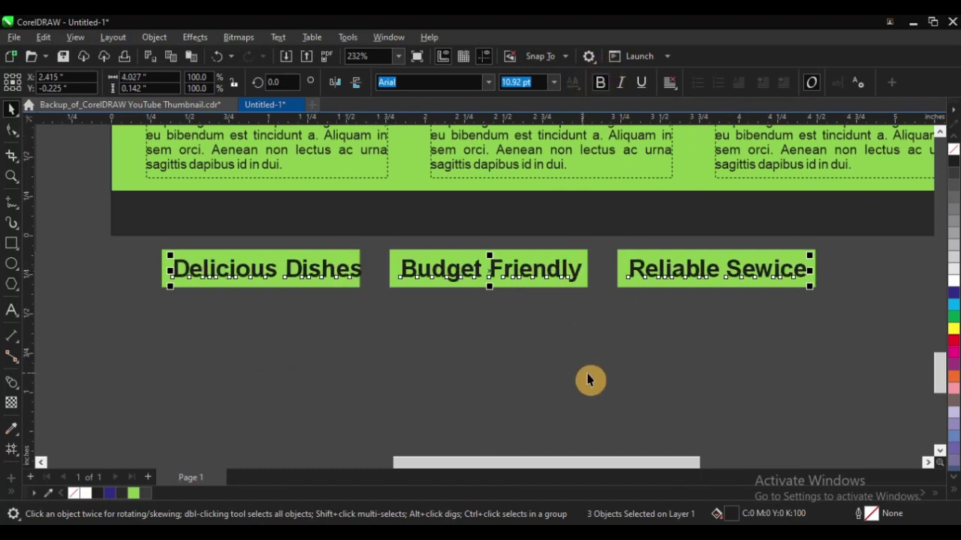
Centre the bold "Delicious Dishes" text horizontally in its green rectangle.
left_click(353, 293)
key("F3")
key("F2")
left_click_drag(303, 245, 530, 334)
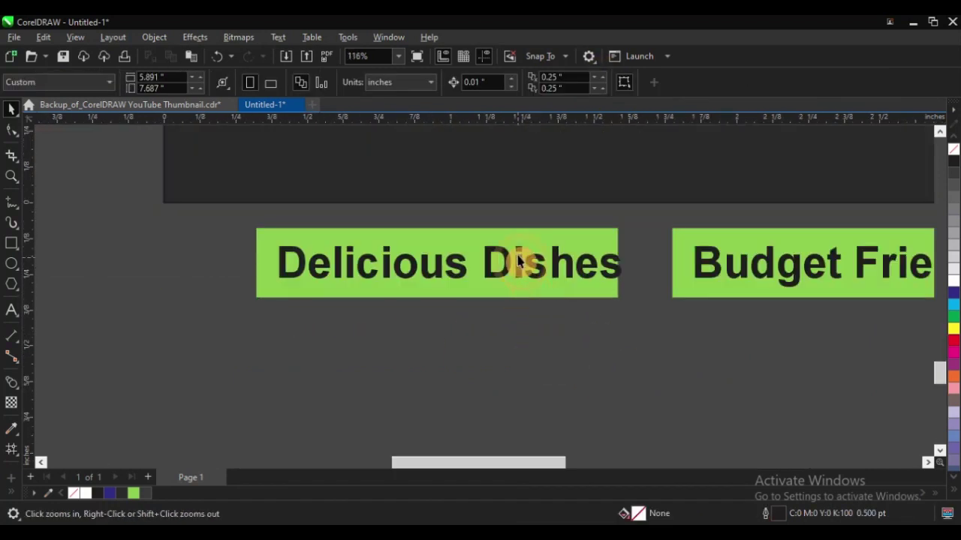
left_click(500, 291, "shift")
key("c")
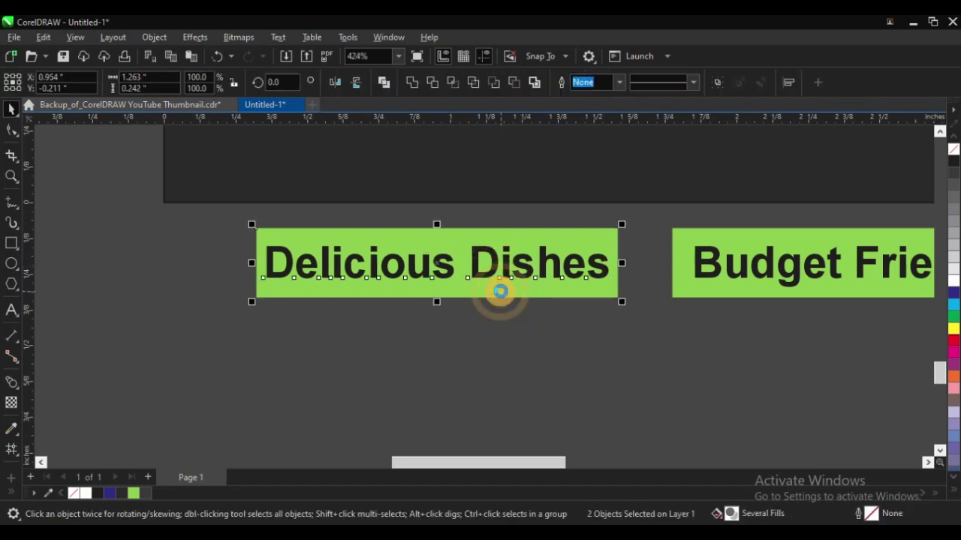
left_click(534, 339)
Centre the "Budget Friendly" text horizontally and vertically in its green rectangle.
key("F3")
key("F2")
left_click_drag(418, 214, 725, 362)
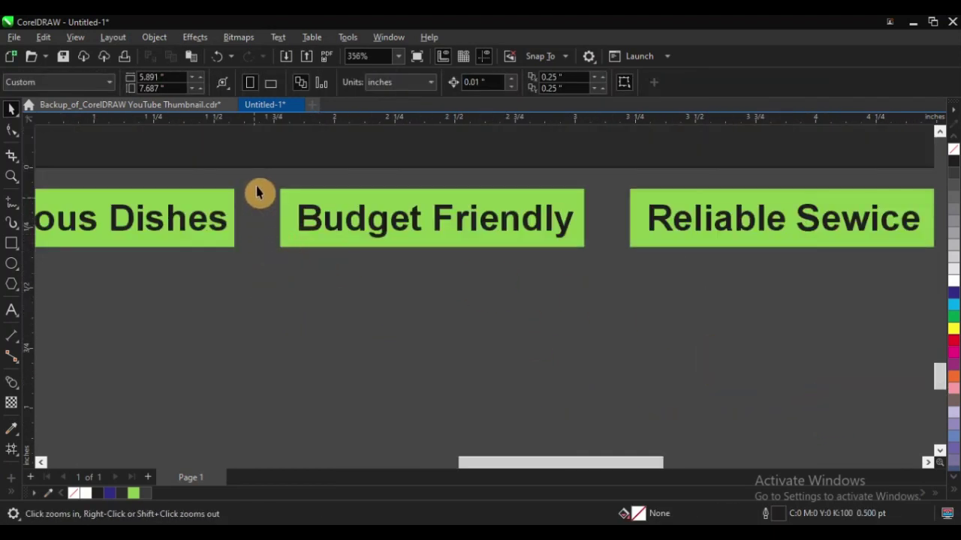
left_click_drag(258, 187, 591, 314)
key("c")
key("e")
left_click(401, 302)
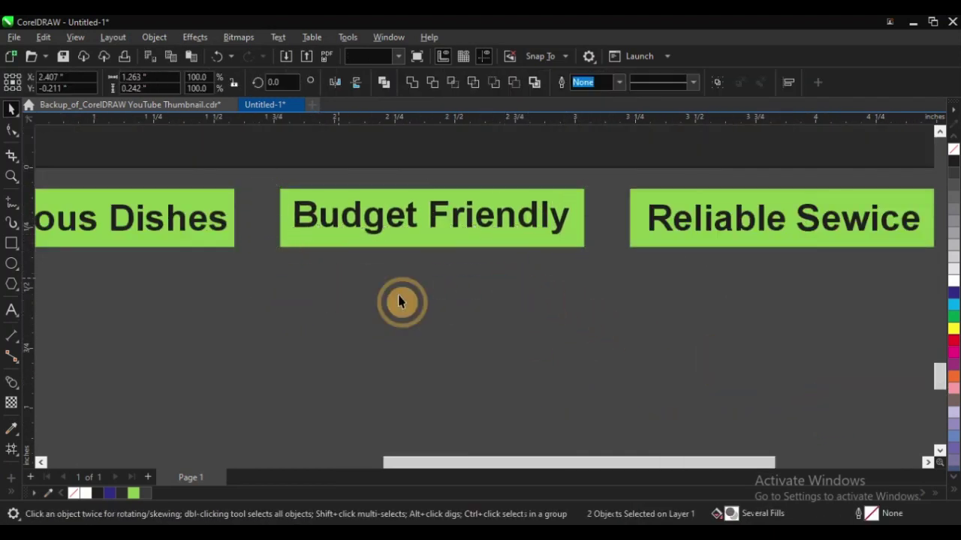
Centre the "Reliable Sewice" text horizontally and vertically in its green rectangle.
key("F3")
key("F2")
left_click_drag(373, 195, 770, 365)
left_click_drag(343, 211, 744, 357)
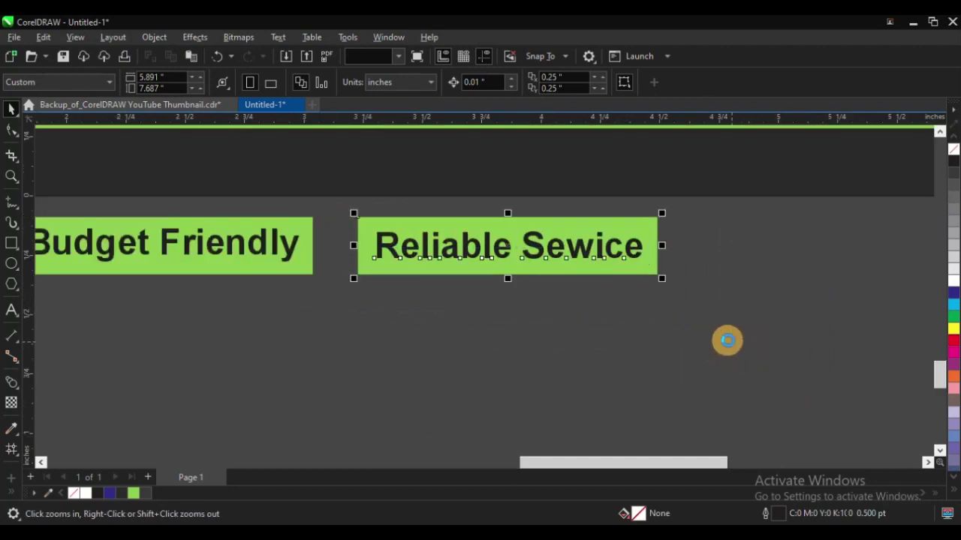
key("c")
key("e")
left_click(582, 350)
Group each of the three captions with its own green rectangle.
key("F3")
key("z")
right_click(407, 272)
left_click_drag(263, 192, 738, 431)
mouse_move(246, 299)
left_mouse_down()
mouse_move(418, 354)
mouse_move(288, 288)
mouse_move(250, 298)
left_mouse_up()
key("ctrl+z")
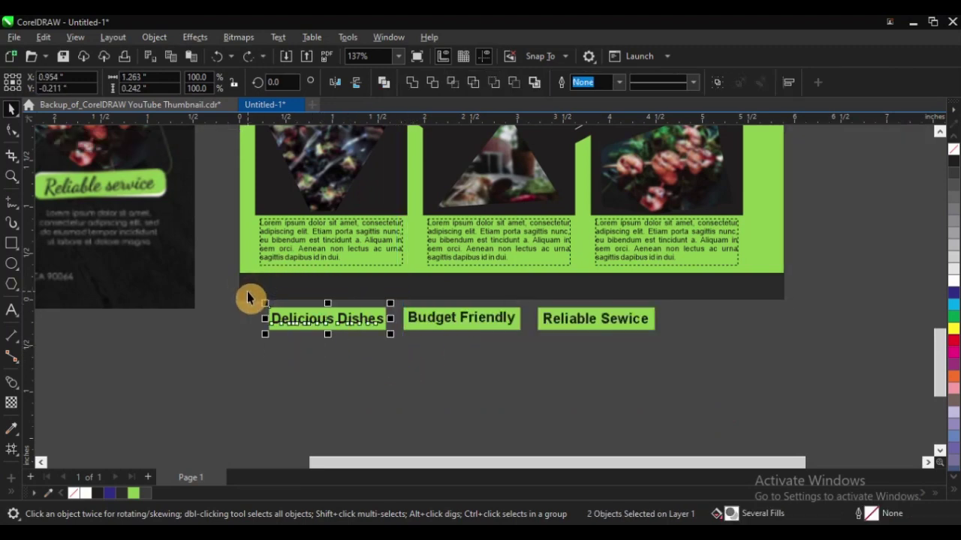
key("ctrl+g")
left_click_drag(541, 373, 439, 323)
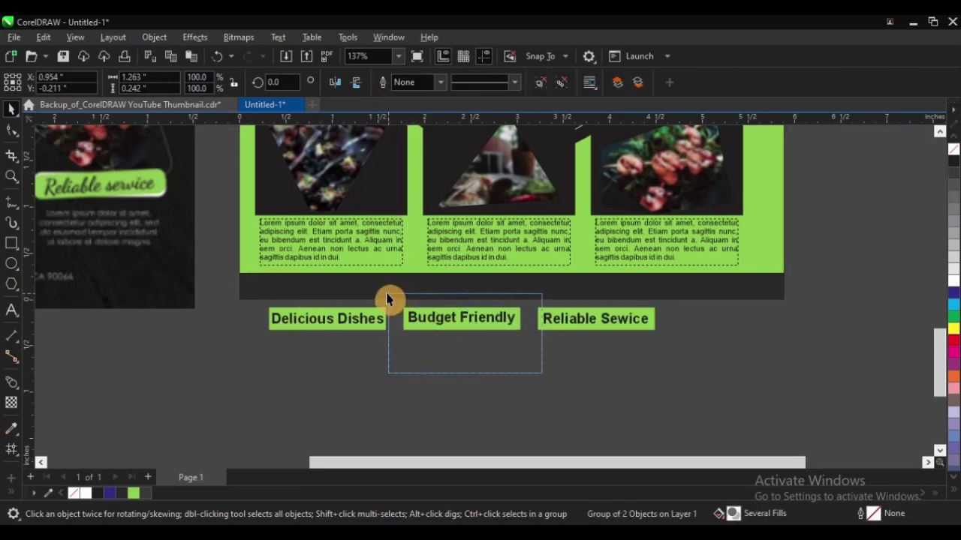
left_click_drag(387, 299, 386, 300)
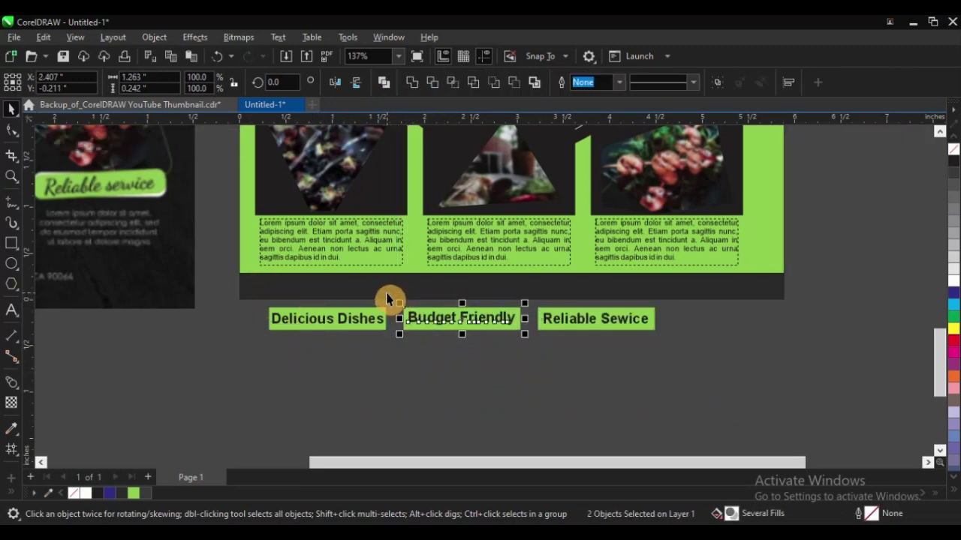
left_click(718, 83)
left_click_drag(695, 388, 527, 304)
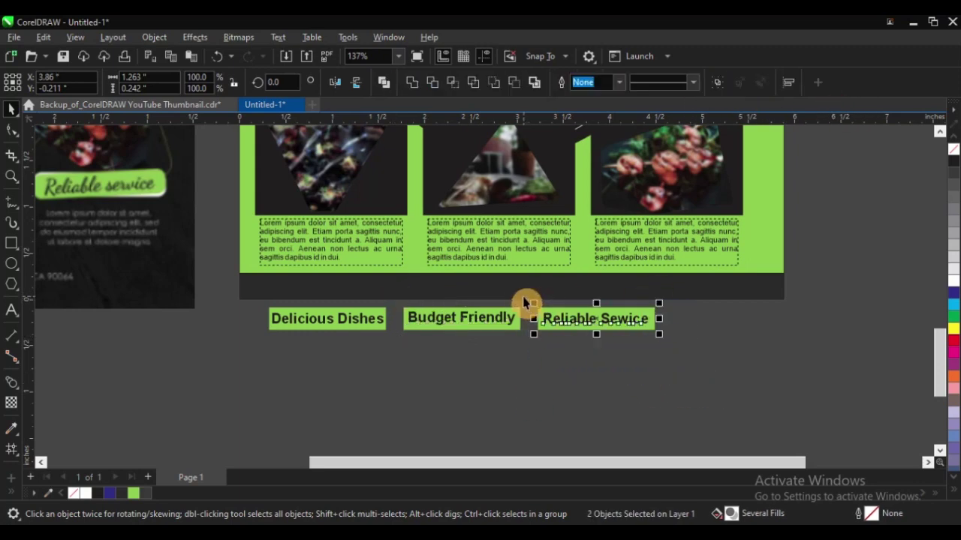
key("ctrl+g")
Move the three green caption labels onto the lower edges of their matching food photos, just above the descriptions.
scroll(488, 379, "down", 2)
key("F2")
left_click_drag(351, 266, 619, 388)
left_click_drag(369, 384, 368, 300)
left_click_drag(501, 383, 530, 308)
left_click_drag(568, 381, 617, 300)
left_click(804, 303)
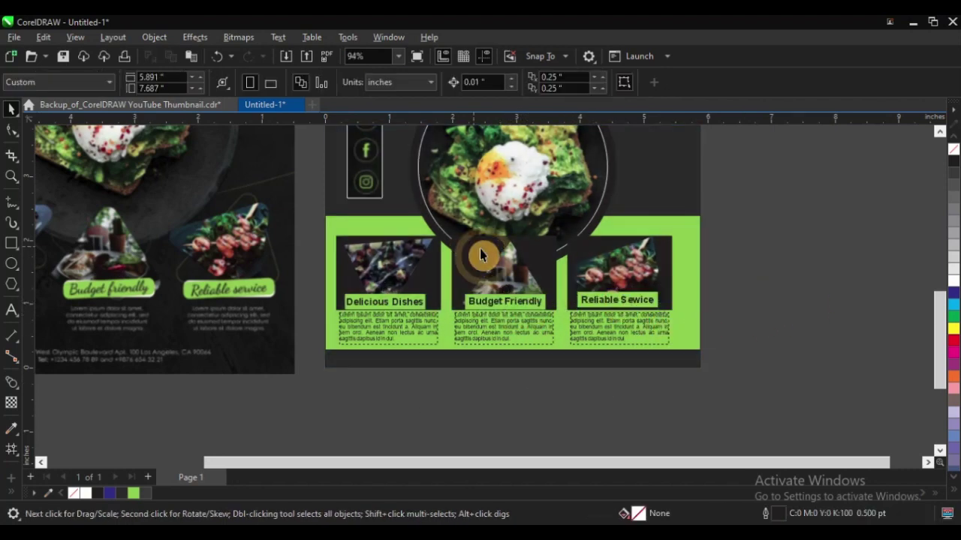
Check the labelled food photos and overall layout against the reference flyer.
key("F3")
key("F2")
left_click_drag(234, 203, 691, 358)
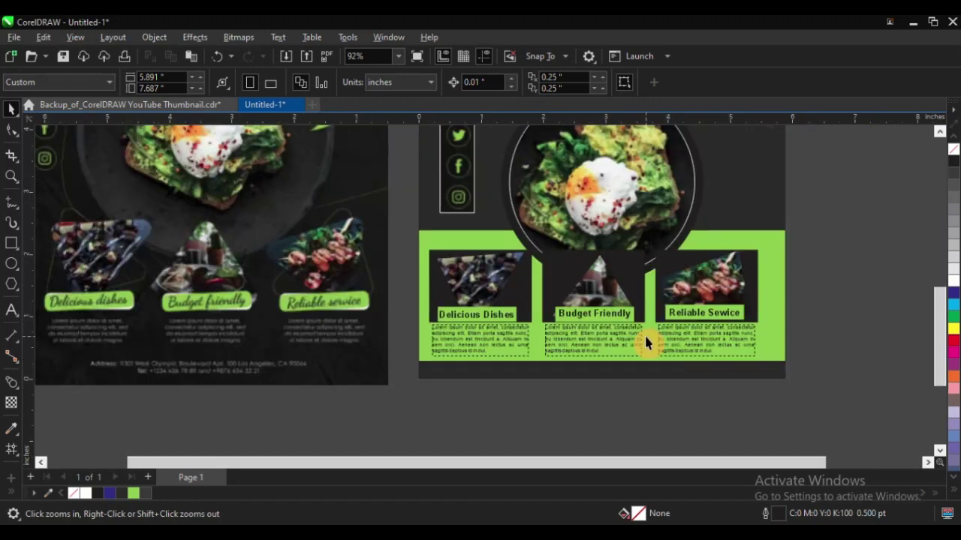
left_click_drag(360, 265, 816, 397)
right_click(504, 347)
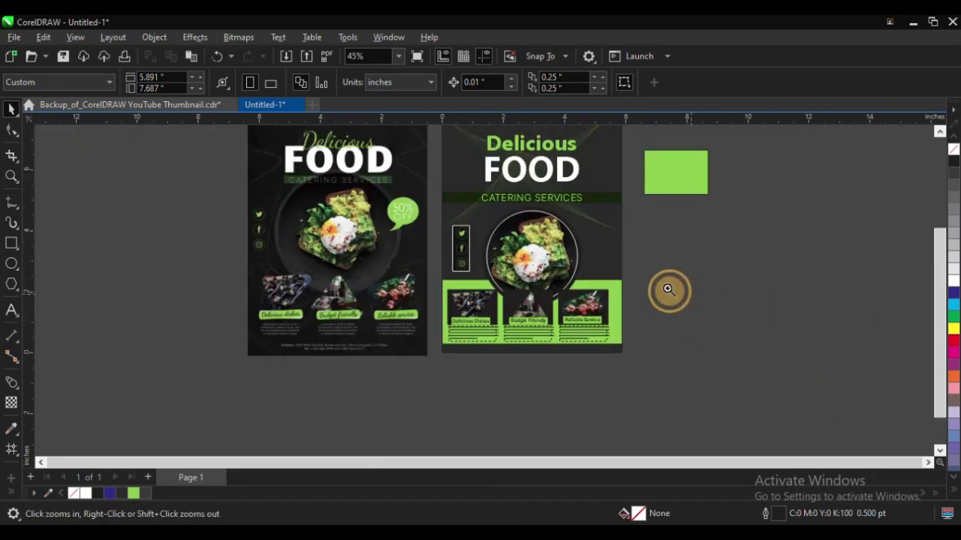
left_click_drag(235, 180, 754, 384)
Scale the central round food photo and its rings down to about 2.855 inches and shift them up from the small photos.
left_click_drag(600, 259, 662, 259)
key("ctrl+z")
left_click_drag(735, 158, 474, 352)
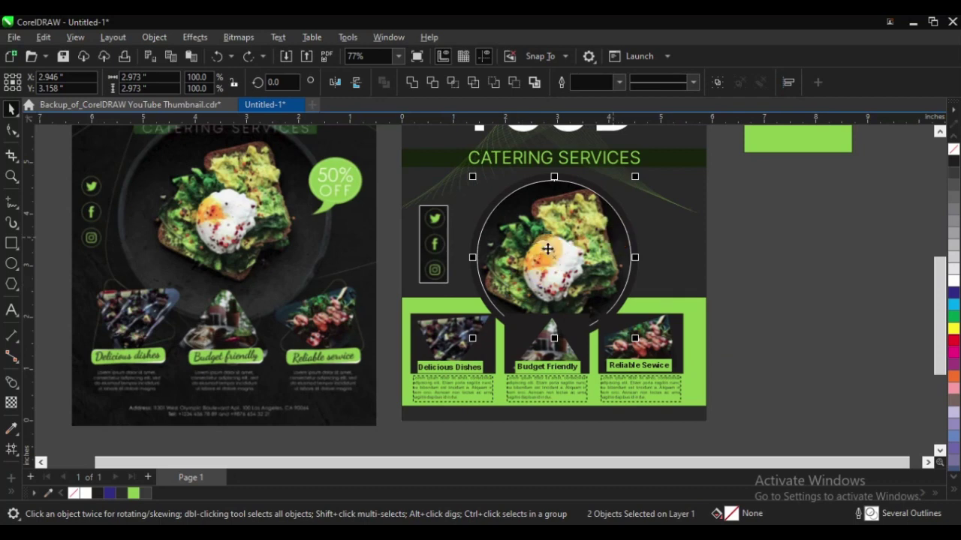
mouse_move(548, 249)
left_mouse_down()
mouse_move(648, 266)
mouse_move(725, 222)
left_mouse_up()
left_click(741, 199)
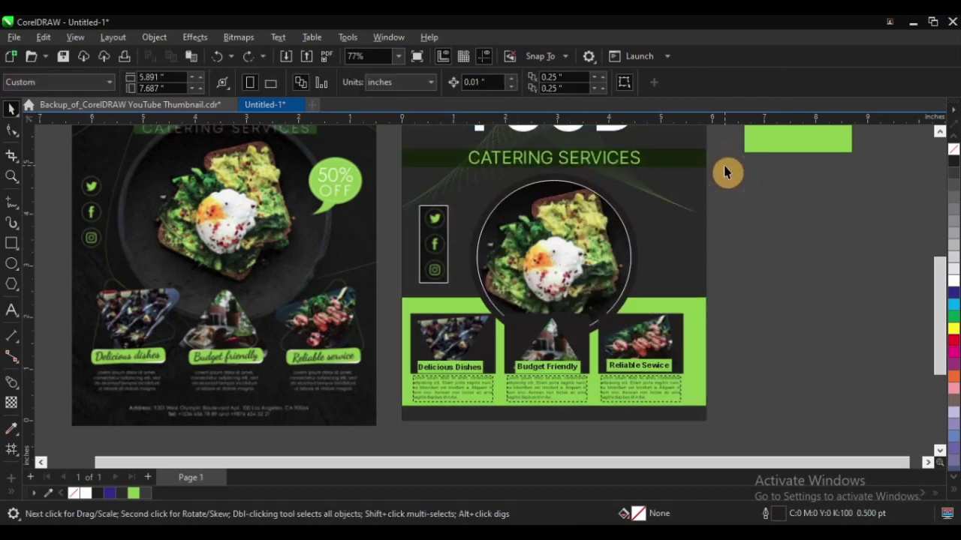
left_click_drag(724, 166, 546, 246)
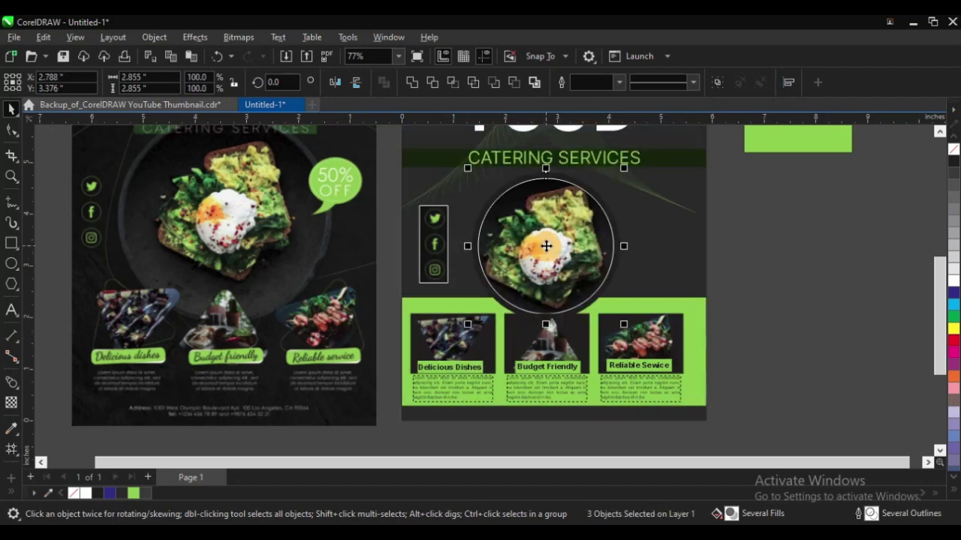
Move the central round food photo and its rings slightly further up from the green band.
scroll(545, 246, "down", 1)
key("F2")
left_click_drag(492, 189, 587, 248)
left_click_drag(521, 307, 513, 258)
scroll(514, 257, "down", 4)
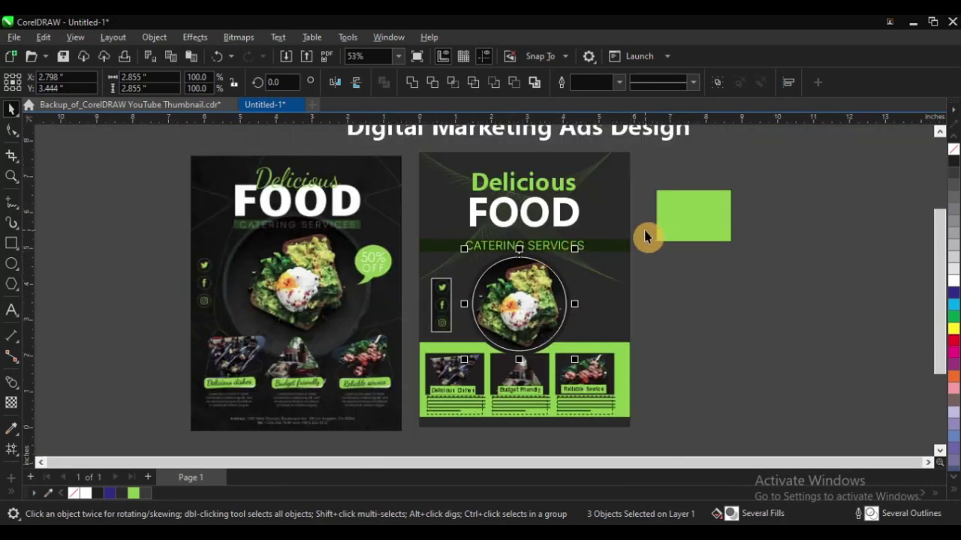
Shift the CATERING SERVICES line with its dark band, and the Delicious FOOD title, slightly upward on the flyer.
left_click(442, 250)
left_click_drag(404, 265, 404, 258)
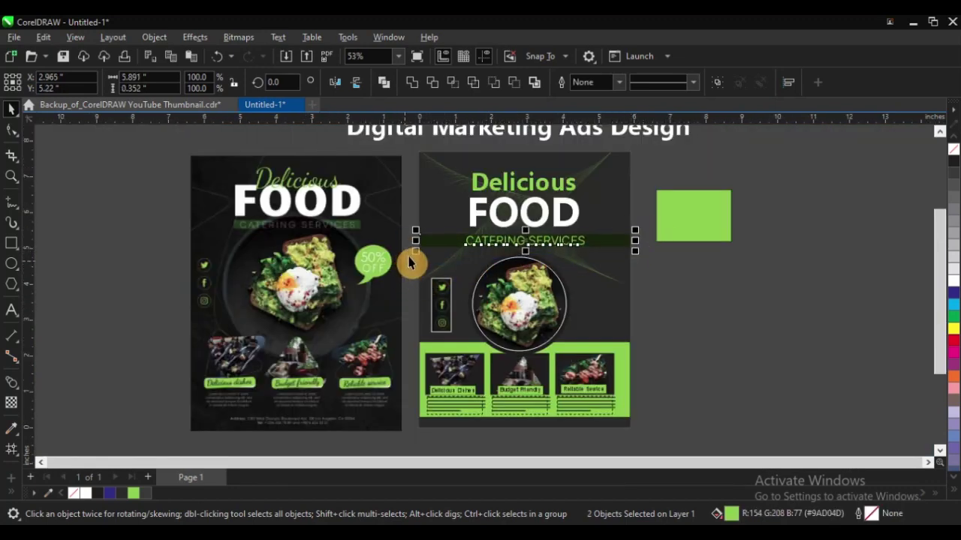
left_click(696, 293)
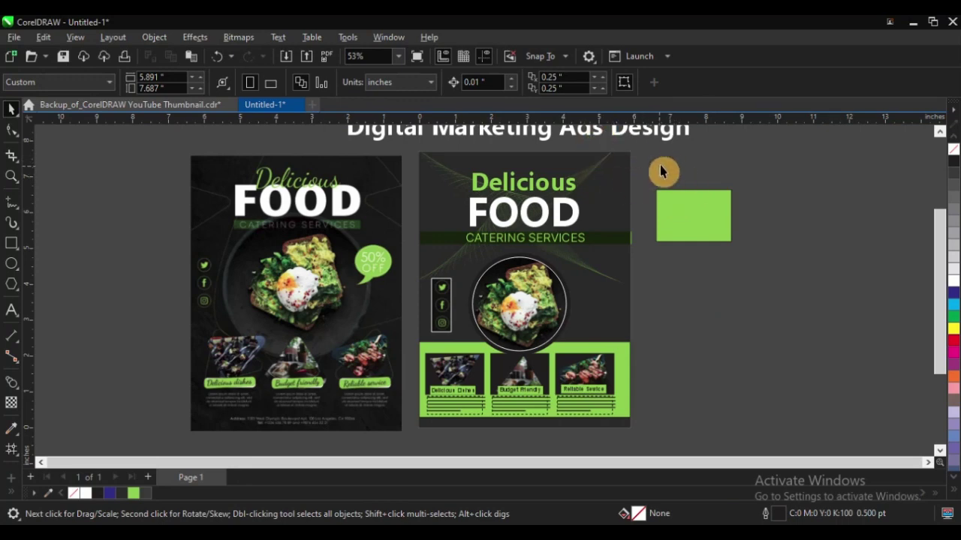
left_click_drag(666, 159, 501, 220)
left_click(678, 182)
Move the central round food photo and its rings up to a Y position of 3.582 inches.
key("F2")
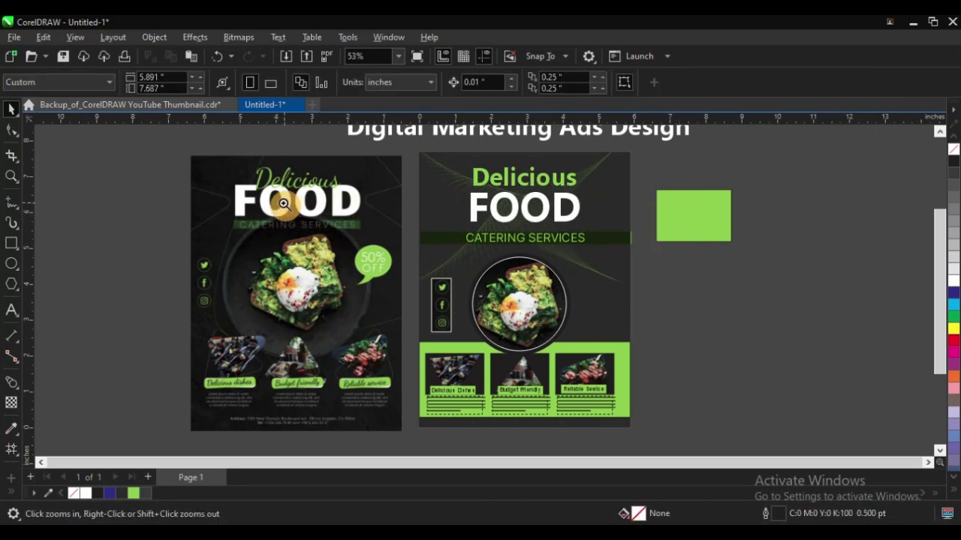
left_click_drag(282, 203, 780, 433)
left_click_drag(606, 223, 399, 341)
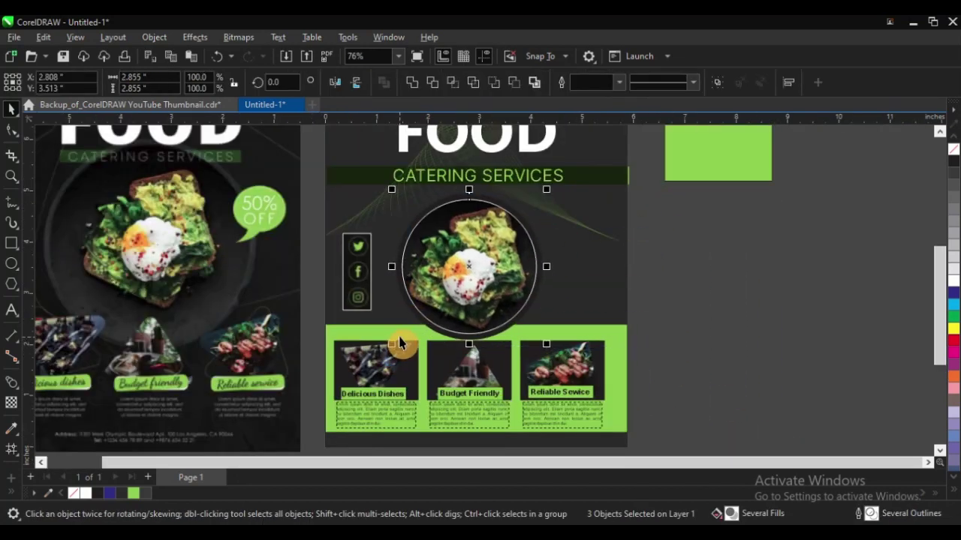
key("ctrl+r")
scroll(557, 258, "down", 1)
Try enlarging the central round food photo and its rings so they overlap the subtitle band and the green section.
key("F2")
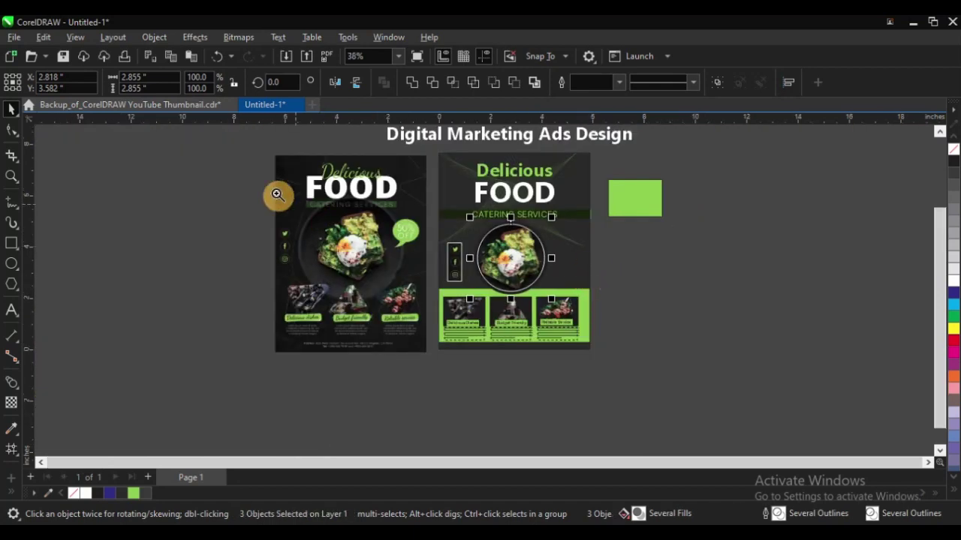
left_click_drag(232, 188, 681, 365)
left_click_drag(663, 328, 704, 375)
left_click(803, 299)
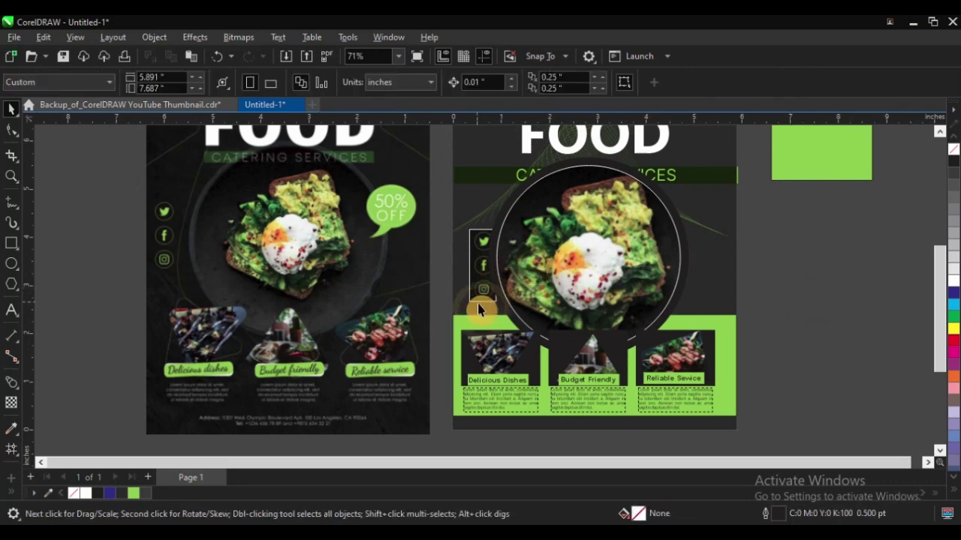
scroll(484, 308, "down", 1)
key("F2")
left_click_drag(328, 196, 674, 362)
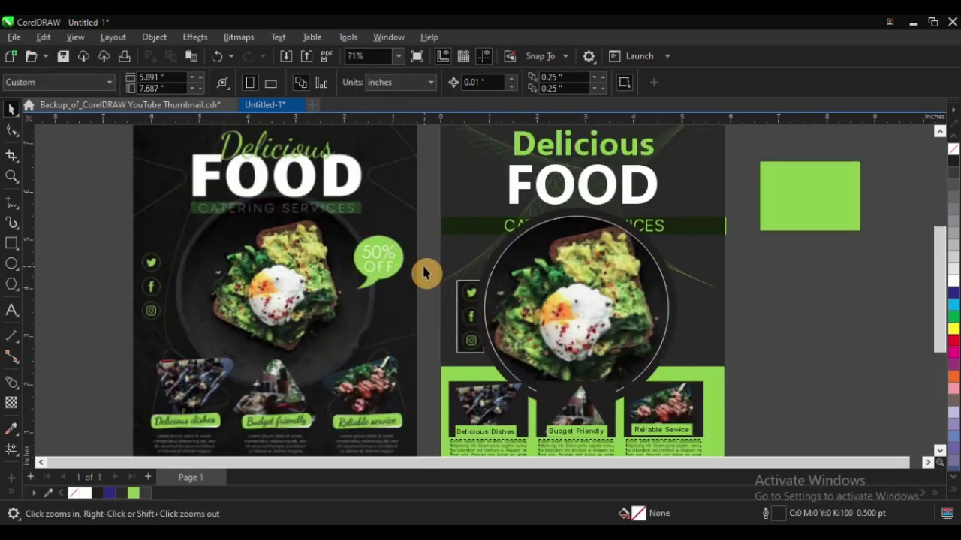
Try placing the framed social media icons on the opposite side of the round food photo.
left_click_drag(423, 263, 521, 371)
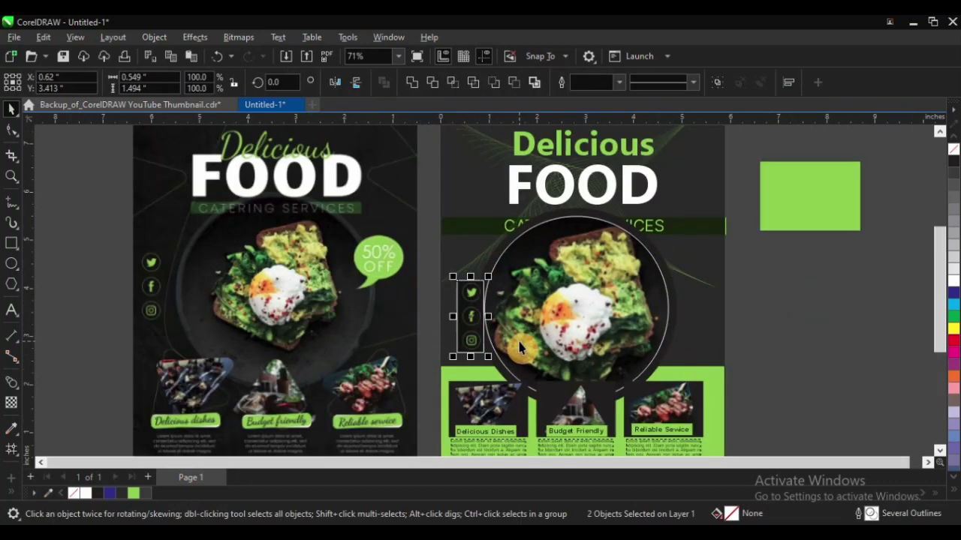
left_click_drag(474, 311, 697, 316)
key("Escape")
key("F3")
key("F2")
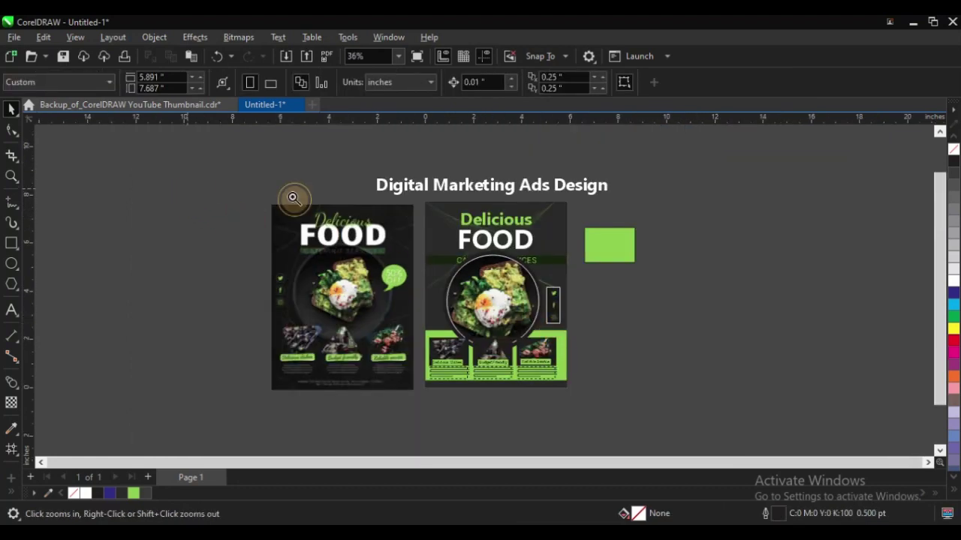
left_click_drag(193, 186, 697, 403)
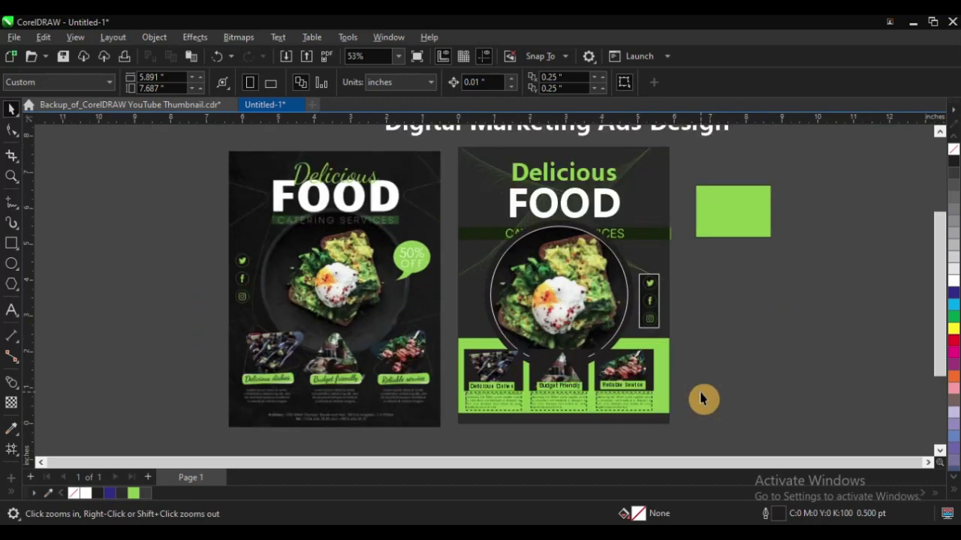
Undo the social icon move and the enlargement of the round food photo.
key("ctrl+z")
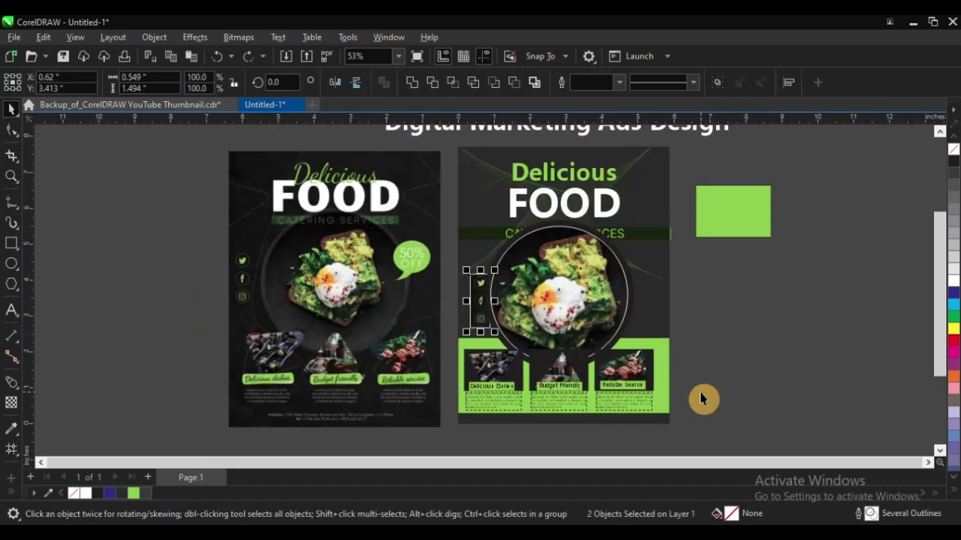
key("ctrl+z")
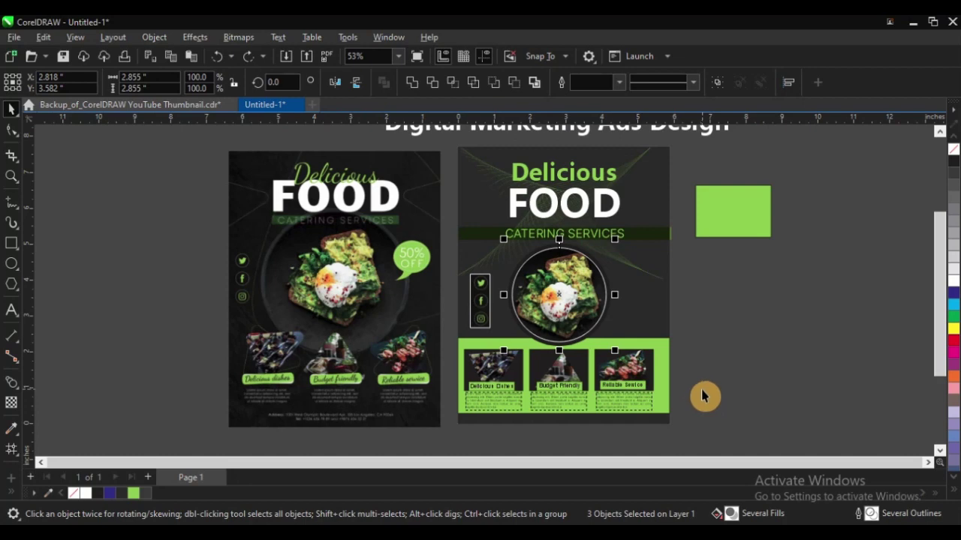
key("F2")
left_click_drag(216, 204, 746, 401)
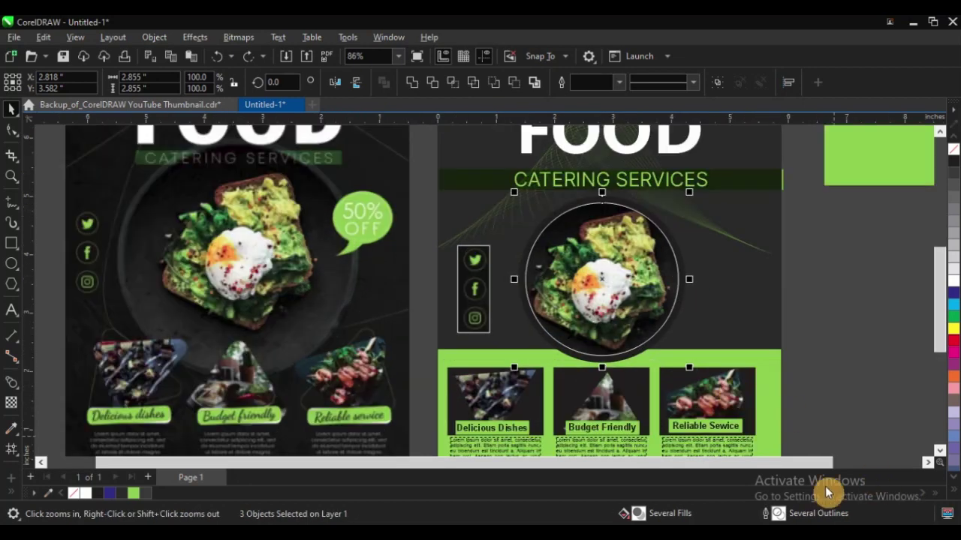
Align the Delicious Dishes, Budget Friendly and Reliable Service green captions on one horizontal line.
key("F3")
left_click(703, 318)
key("F2")
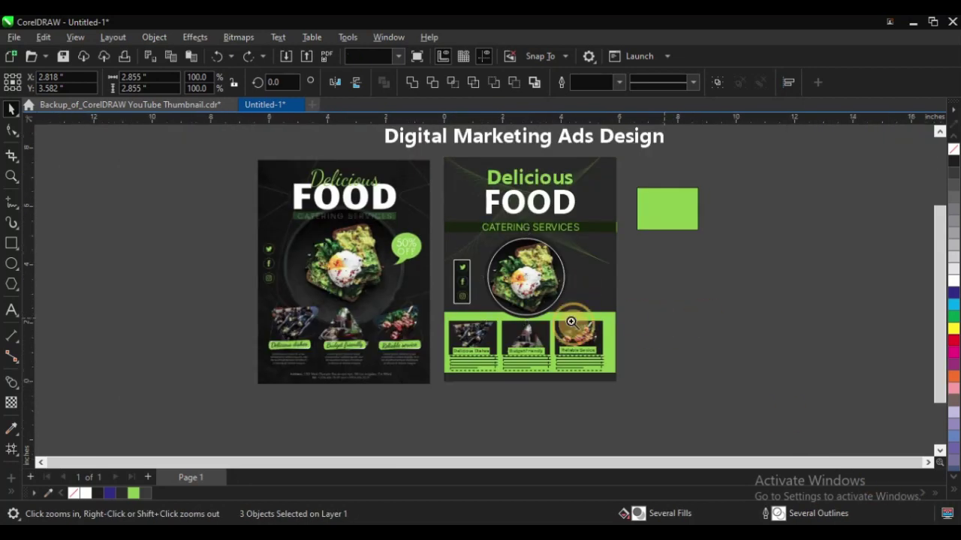
left_click_drag(286, 271, 692, 399)
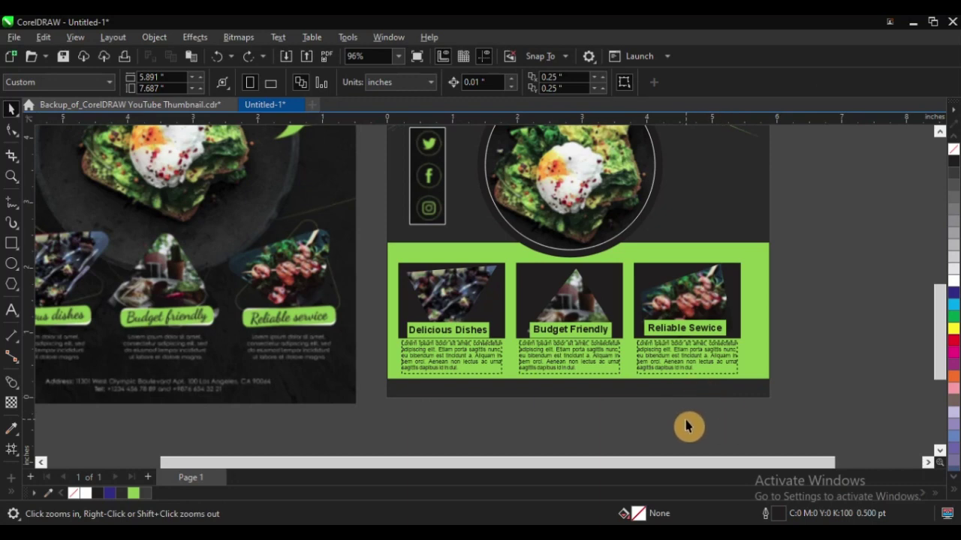
left_click_drag(816, 257, 377, 413)
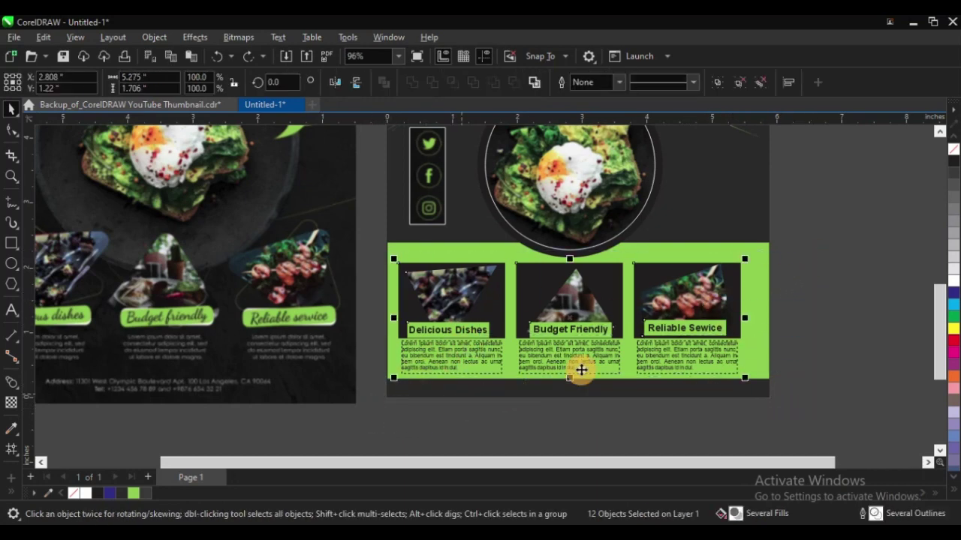
key("F2")
left_click_drag(404, 270, 749, 403)
right_click(485, 298)
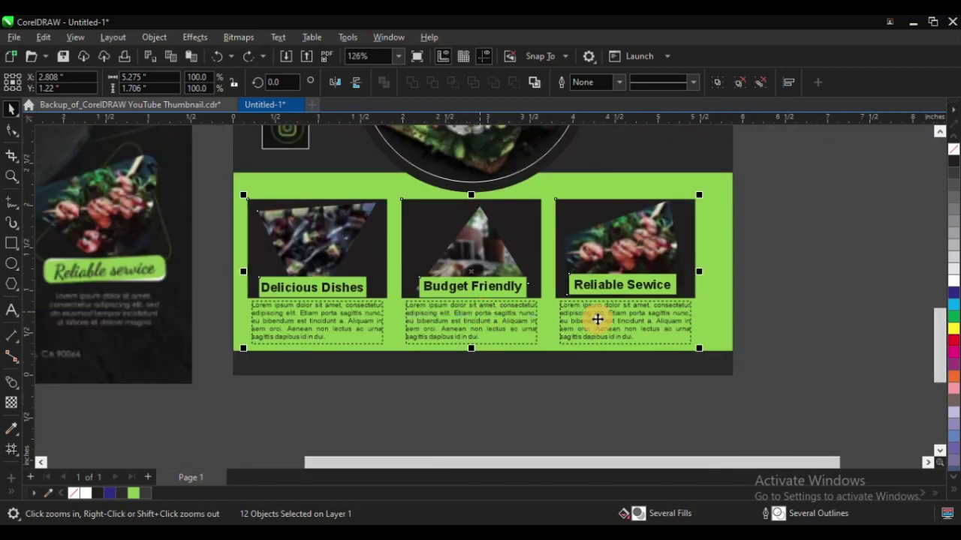
left_click_drag(768, 247, 236, 328)
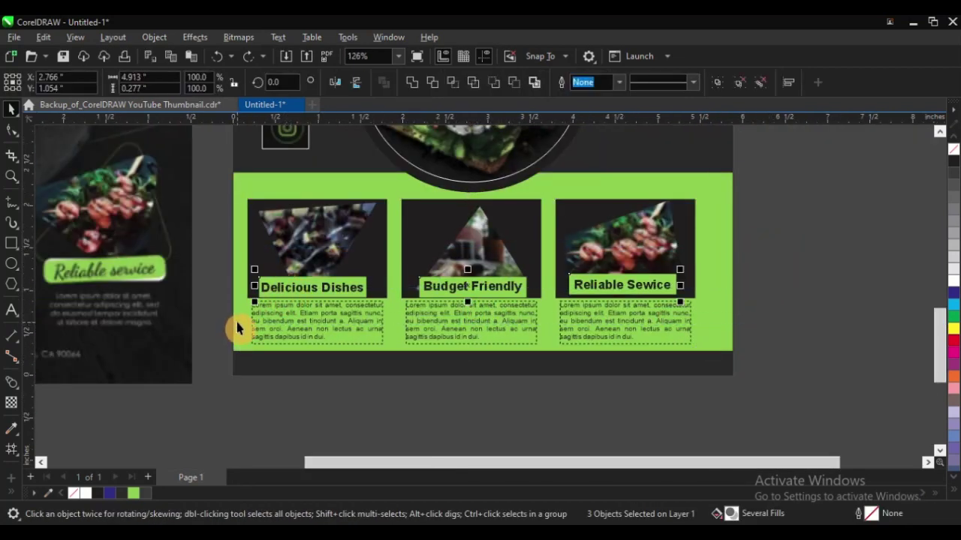
key("e")
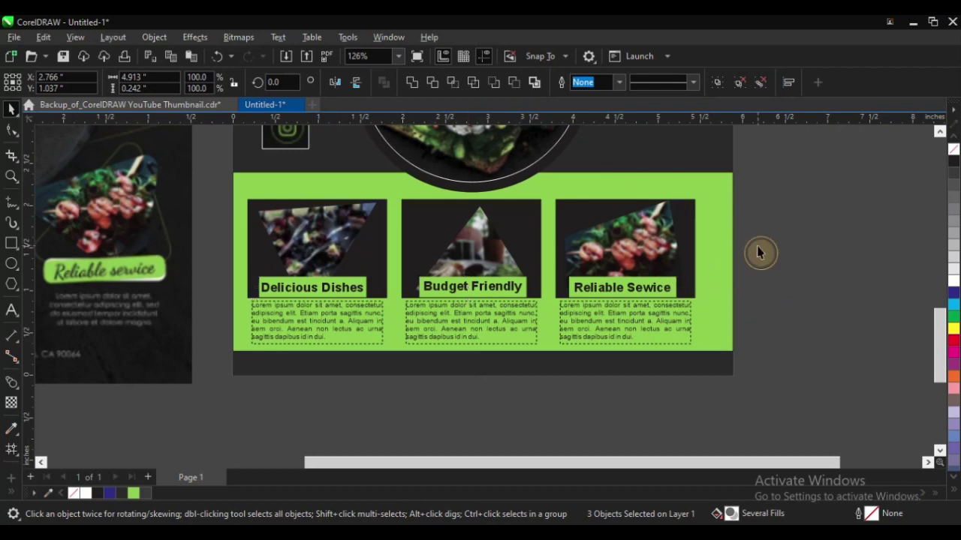
Group the three food cards with their captions and descriptions, and center them horizontally on the flyer background.
left_click(758, 252)
left_click_drag(780, 181, 232, 393)
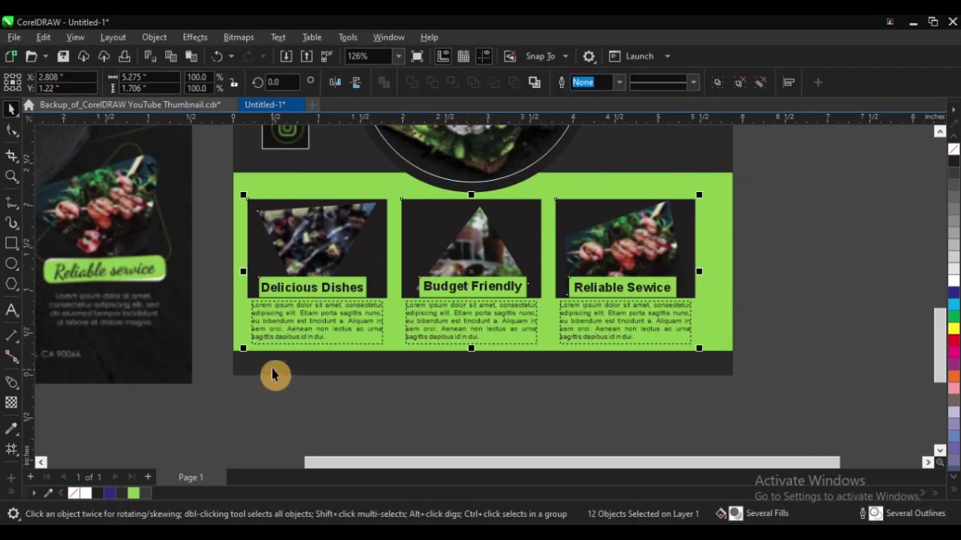
key("ctrl+g")
key("p")
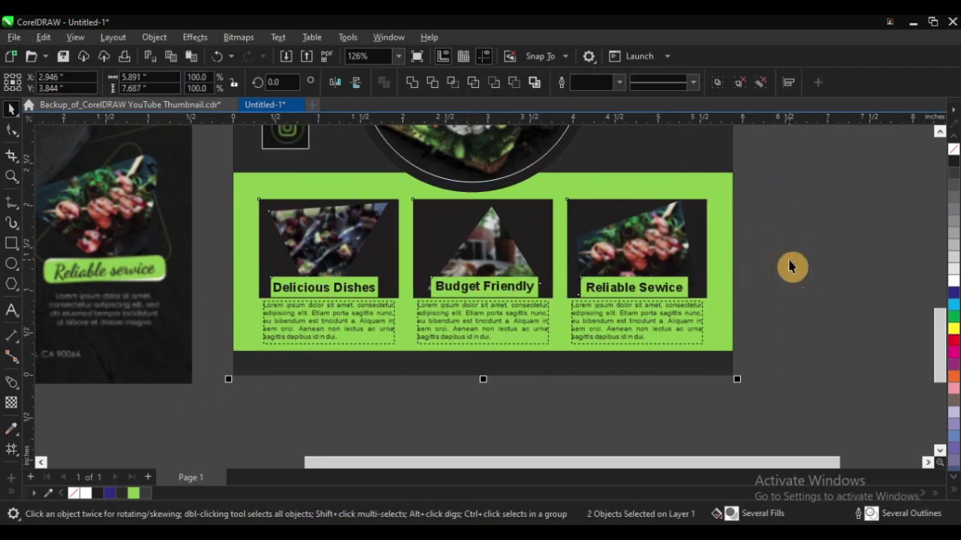
left_click(593, 359)
Examine the centered food cards and the whole flyer beside the reference design.
key("F4")
key("z")
left_click_drag(333, 252, 690, 392)
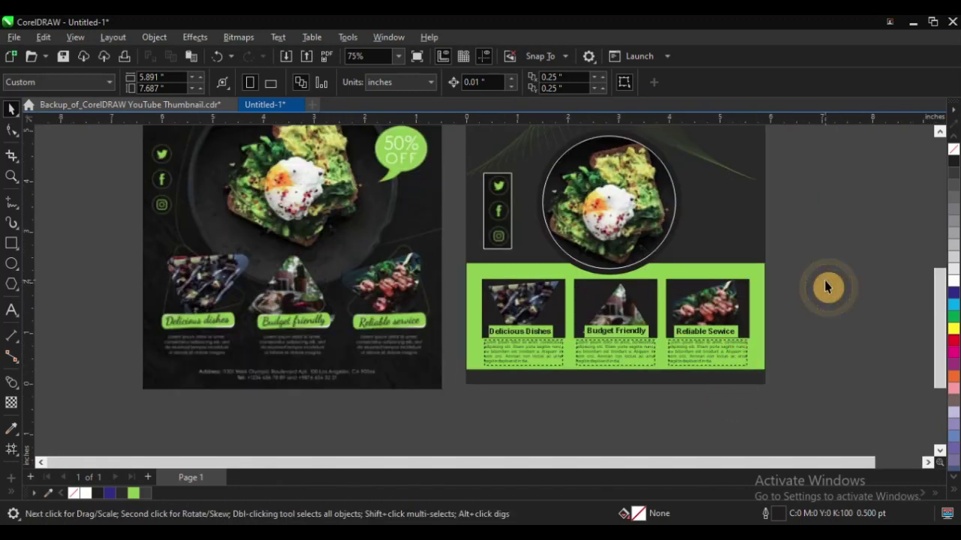
right_click(433, 348)
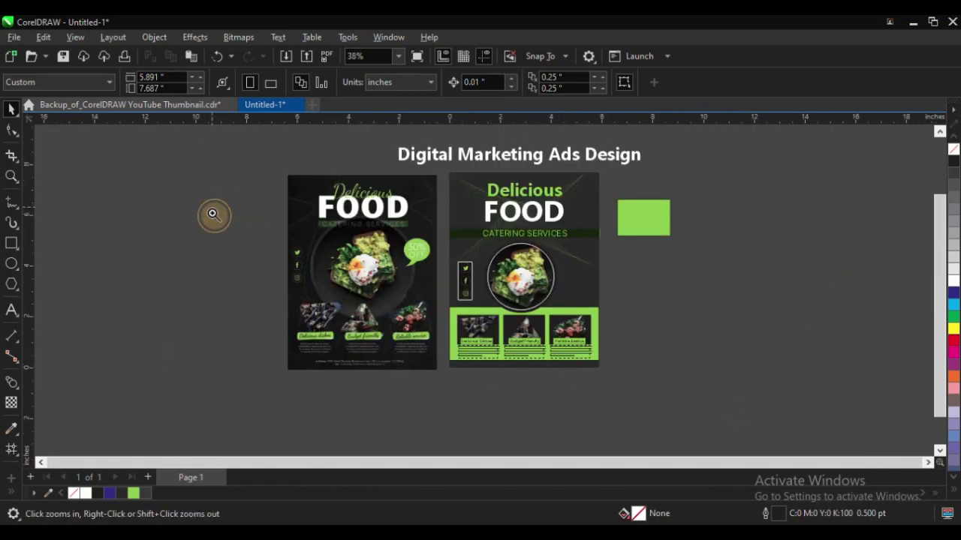
left_click_drag(212, 214, 678, 388)
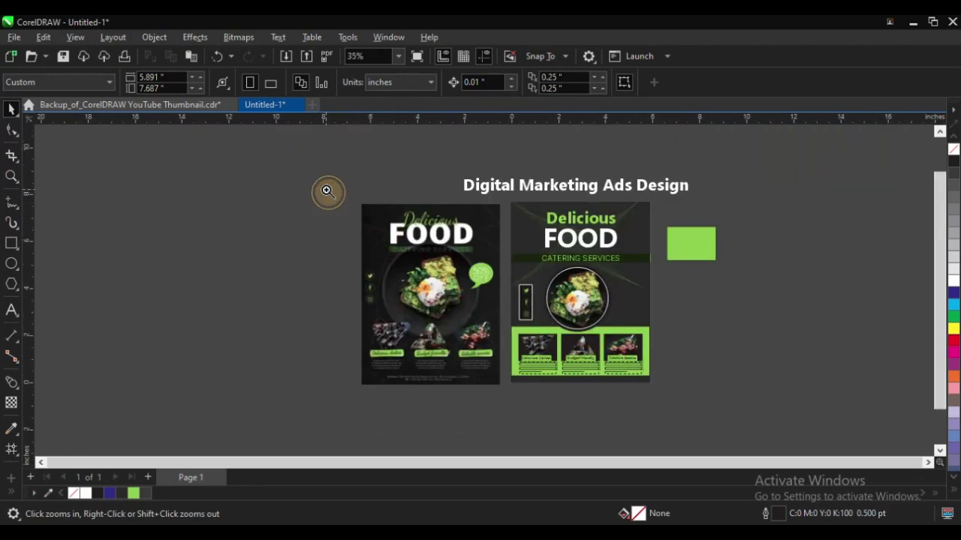
left_click_drag(327, 189, 766, 440)
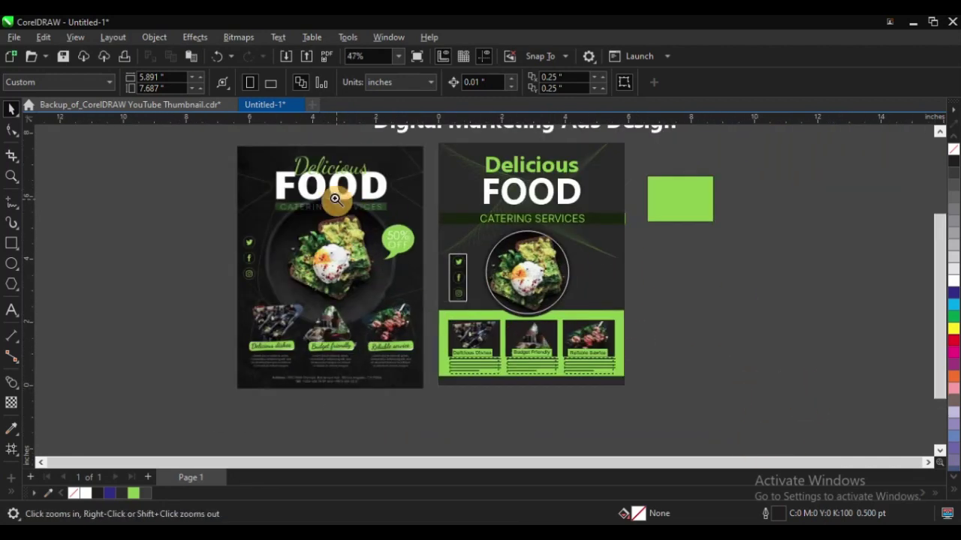
left_click_drag(222, 141, 729, 396)
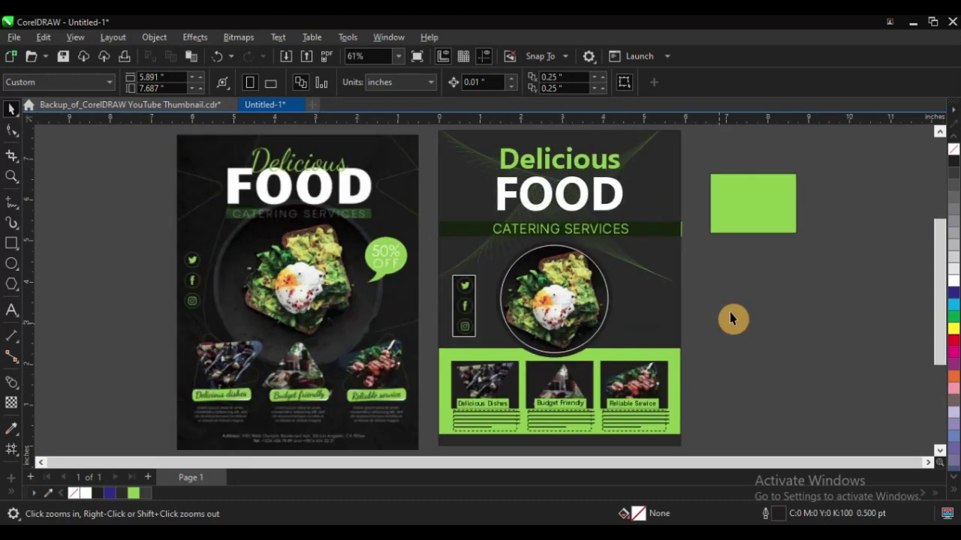
Draw a rectangle about 0.905 by 1.117 inches in the empty area beside the round food photo and convert it to curves.
left_click(608, 253)
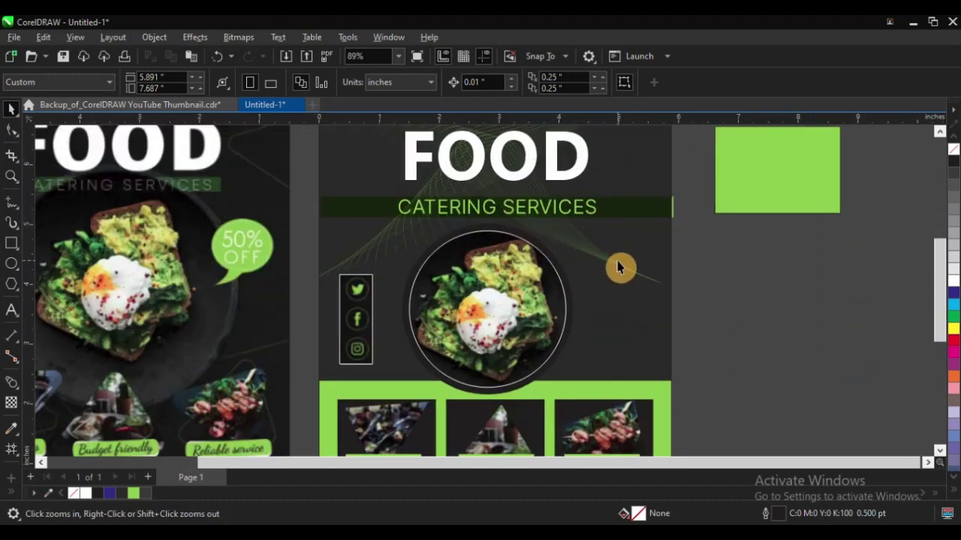
key("F6")
left_click_drag(594, 229, 660, 302)
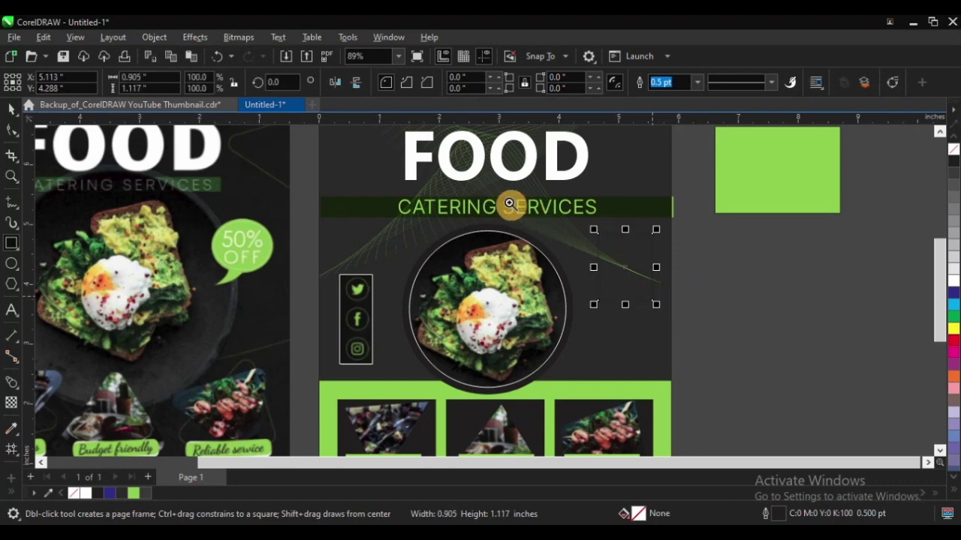
key("z")
left_click(623, 283)
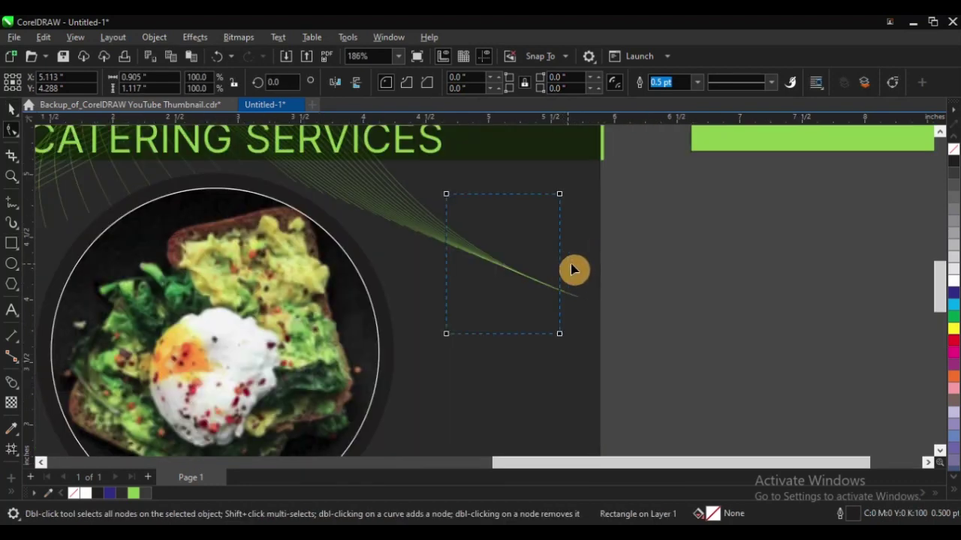
left_click(890, 85)
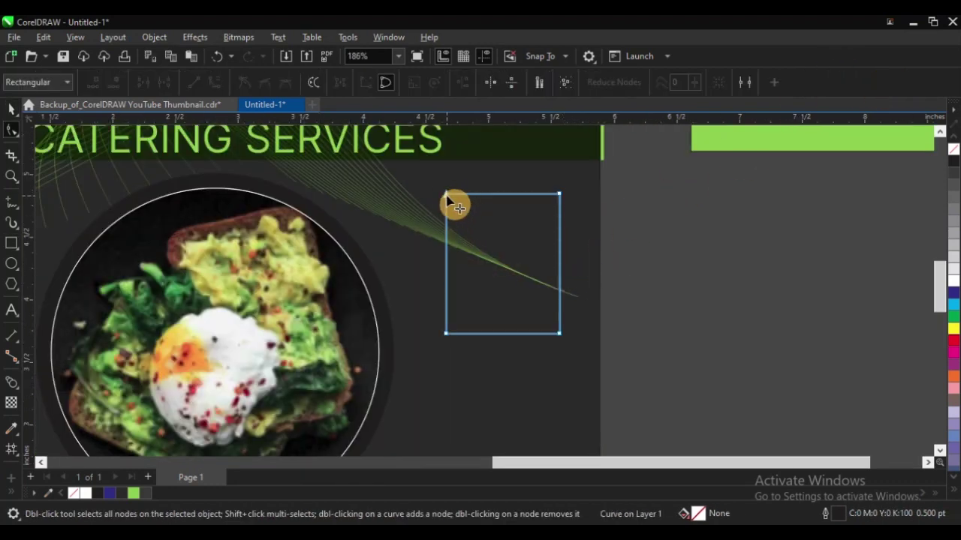
Reshape the curve into an irregular five-sided shape about 1.197 by 1.588 inches by adding a lower node and shifting its corners.
left_click_drag(447, 196, 409, 194)
double_click(476, 334)
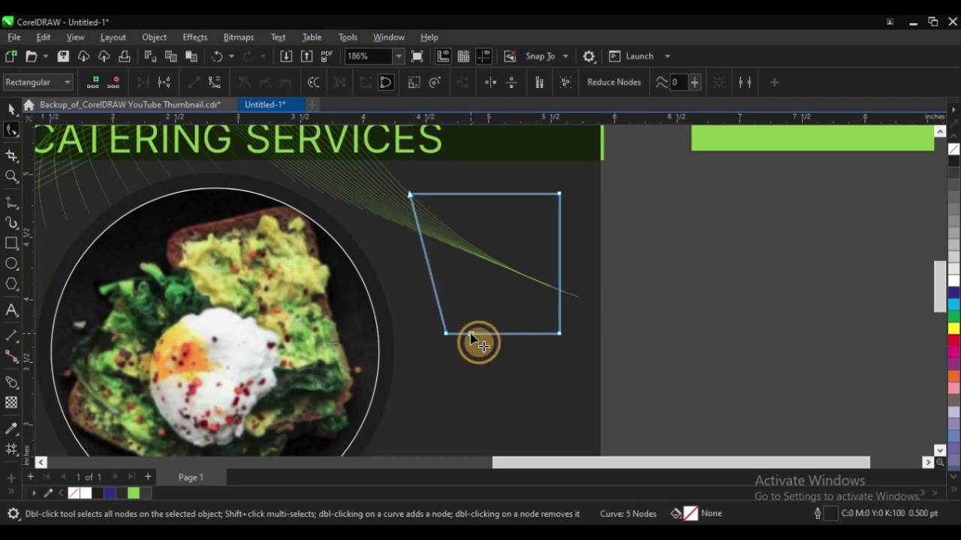
left_click_drag(475, 334, 462, 393)
left_click_drag(448, 334, 415, 294)
key("space")
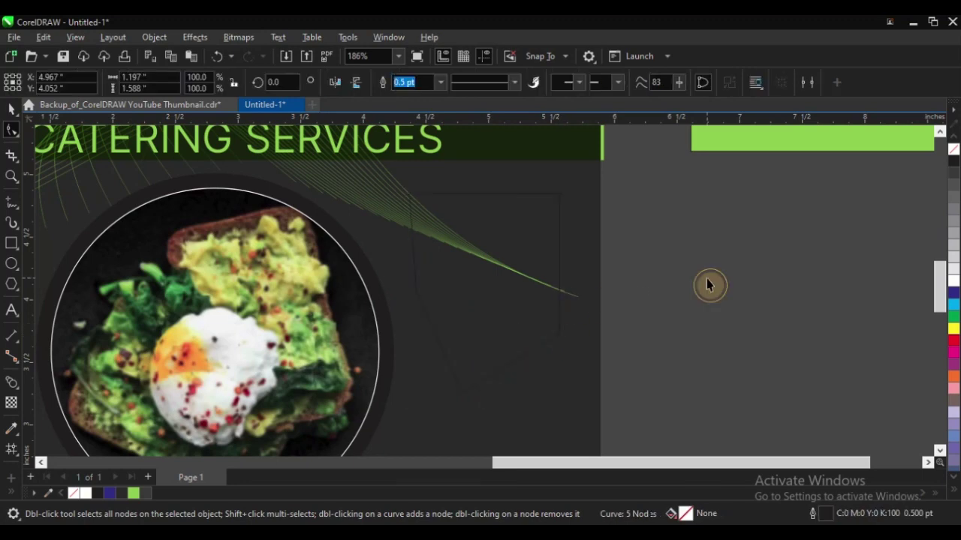
left_click(709, 284)
scroll(554, 260, "down", 1)
scroll(526, 246, "up", 1)
left_click(468, 220)
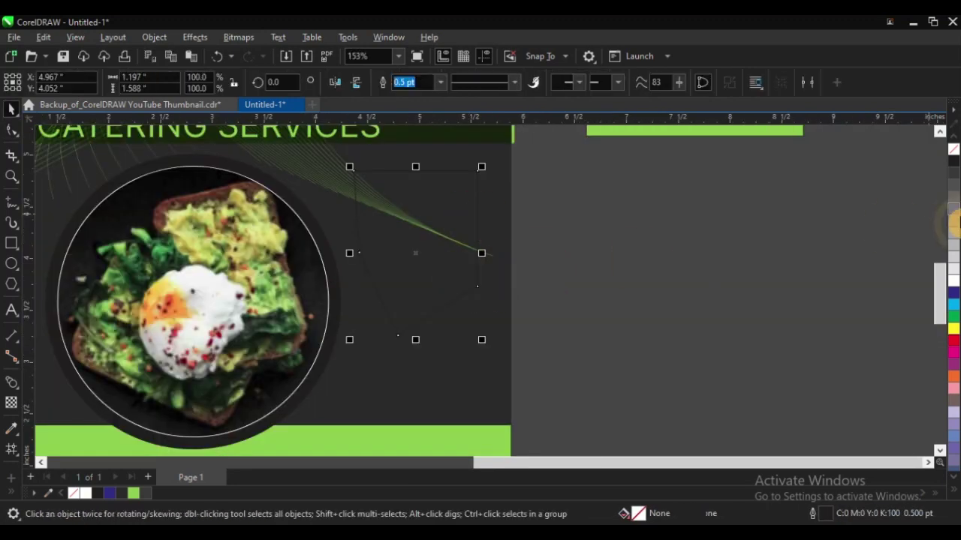
scroll(473, 367, "down", 1)
key("F2")
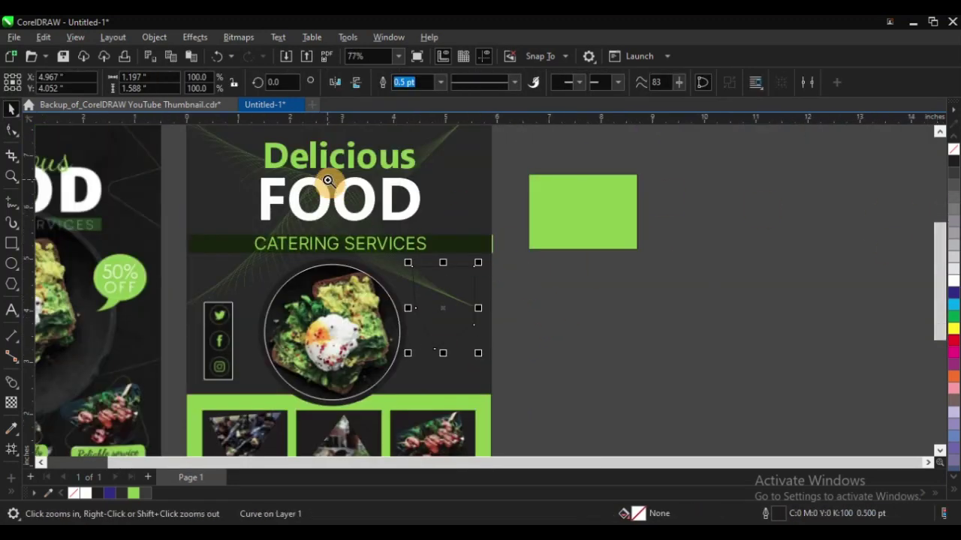
Fill the five-sided shape beside the food photo with the green sampled from the spare rectangle.
left_click_drag(327, 178, 713, 385)
left_click(13, 433)
left_click(532, 199)
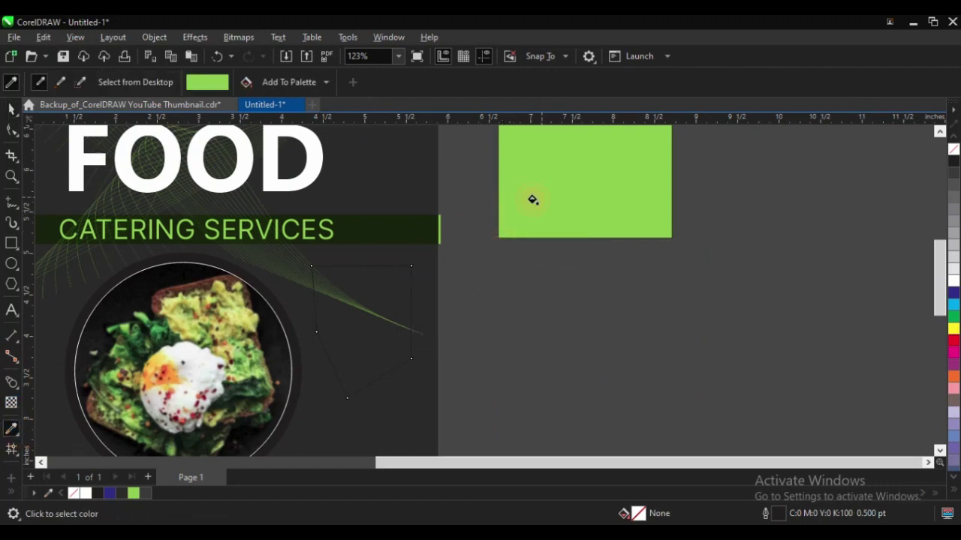
left_click(361, 306)
Delete the two upper corner nodes of the green shape to give it a rounded top.
key("space")
key("F10")
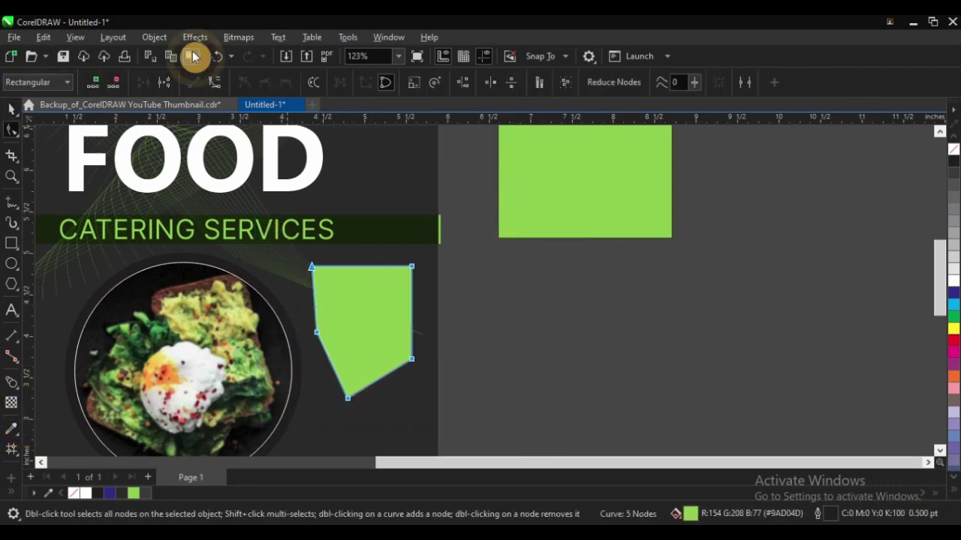
left_click_drag(284, 252, 361, 300)
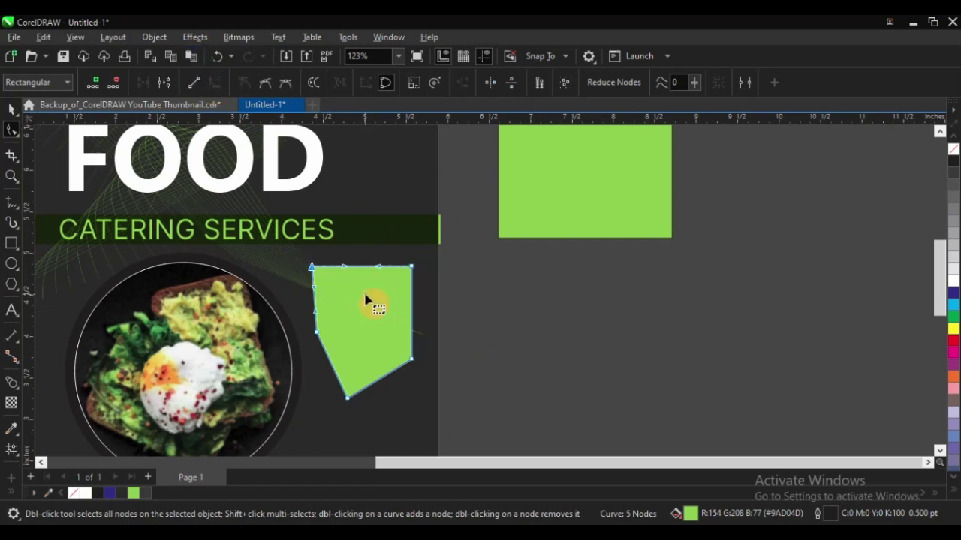
key("Delete")
left_click_drag(391, 259, 442, 303)
key("Delete")
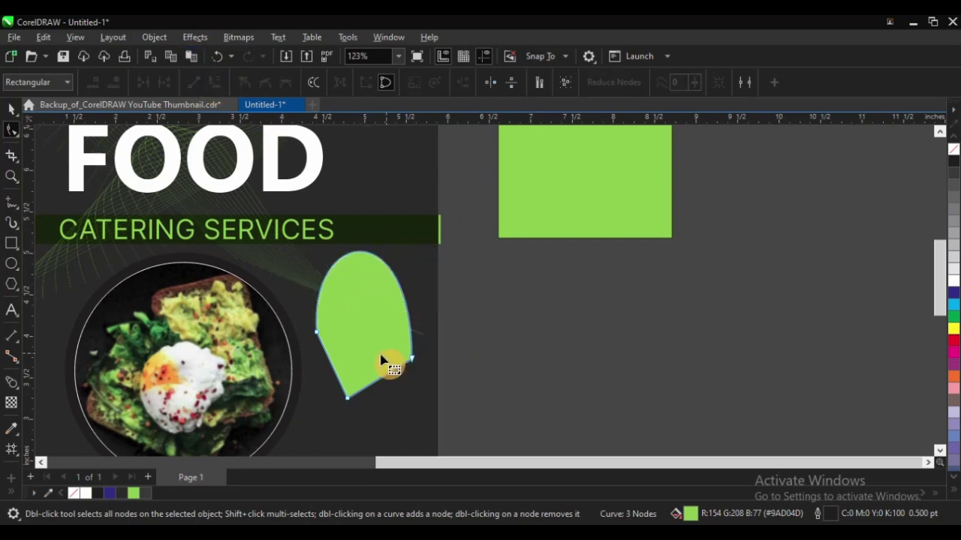
key("space")
left_click(532, 316)
scroll(546, 270, "down", 2)
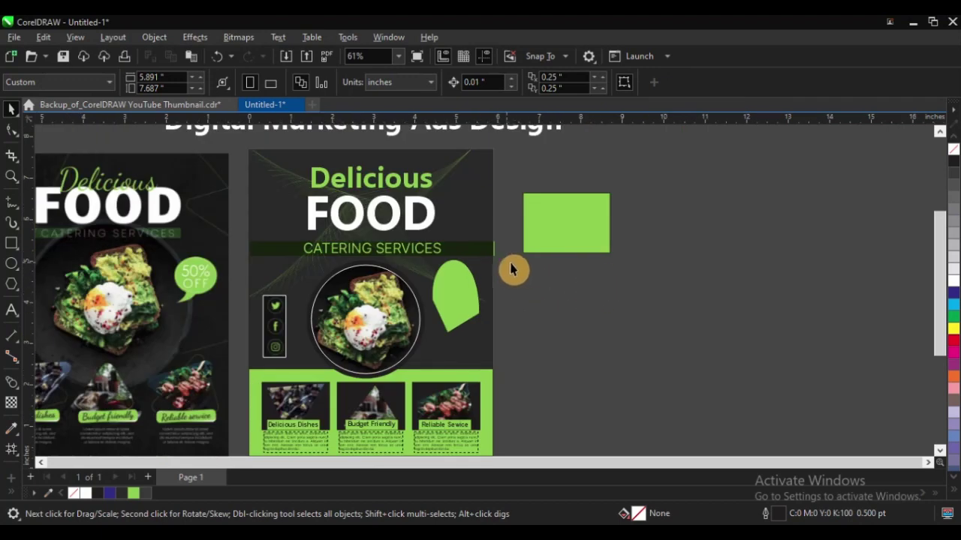
Place a copy of the CATERING SERVICES text beside the green badge shape.
key("F2")
left_click_drag(218, 220, 598, 365)
left_click_drag(234, 194, 836, 365)
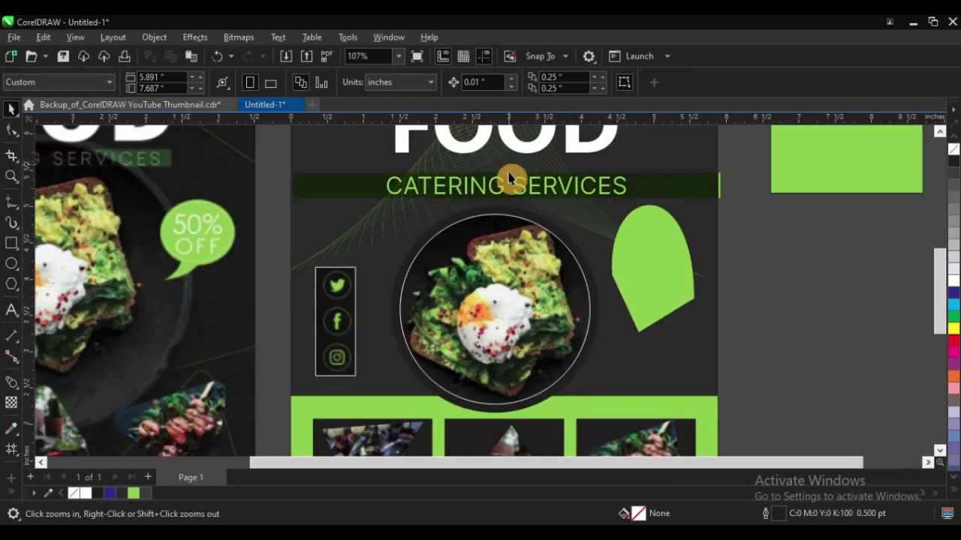
right_click(306, 244)
left_click_drag(180, 164, 545, 321)
left_click(490, 225)
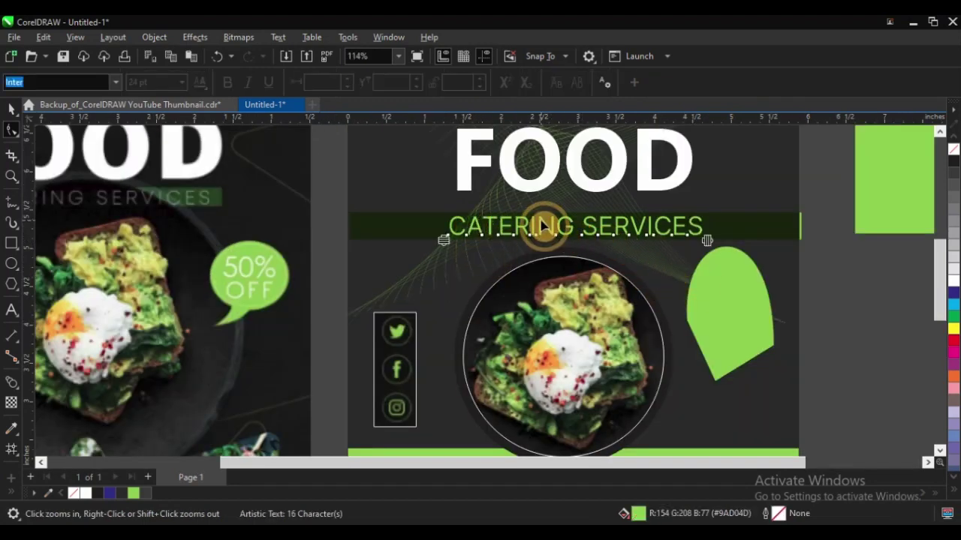
left_click(13, 111)
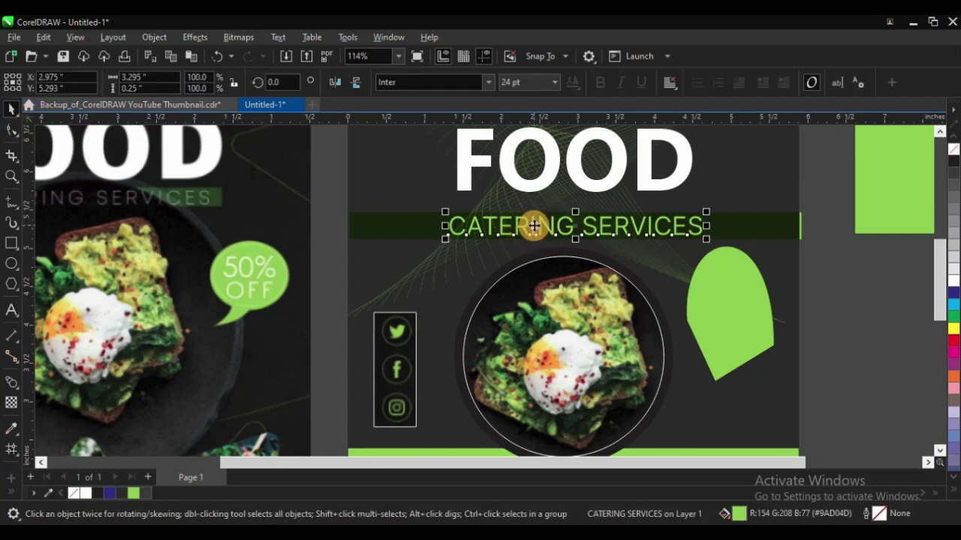
left_click_drag(531, 229, 656, 276)
Replace the copied text with "60%".
key("F3")
key("F2")
left_click_drag(452, 214, 676, 347)
key("F8")
key("ctrl+a")
type("5")
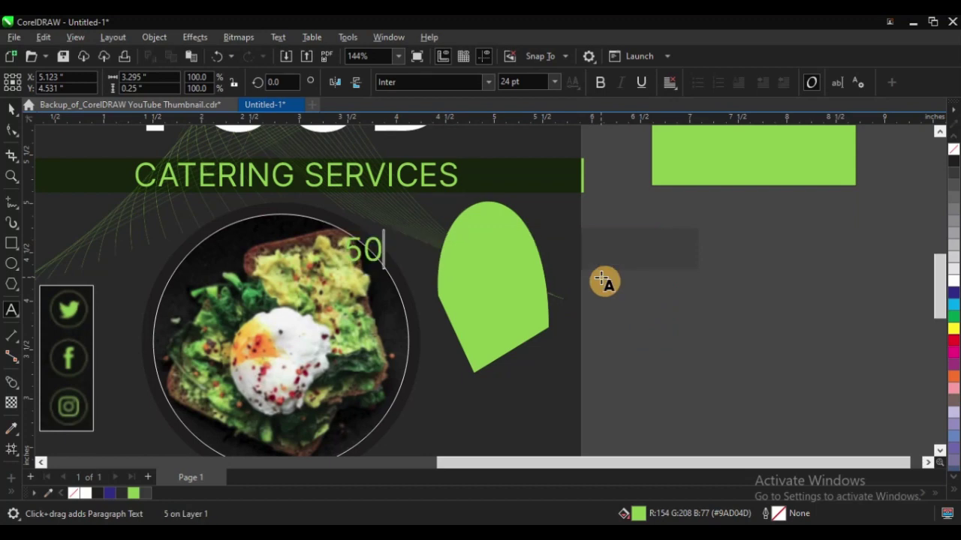
key("ctrl+a")
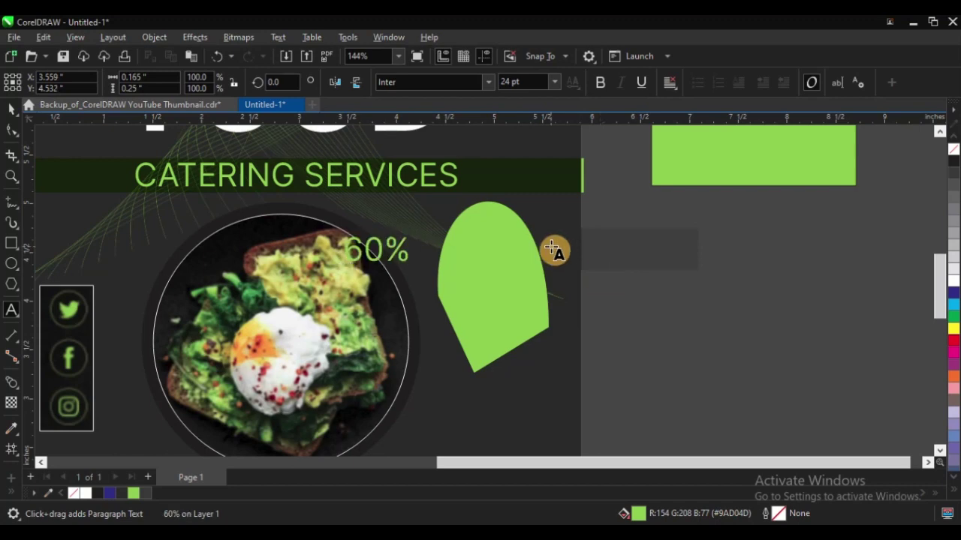
key("Escape")
Move the 60% text onto the green badge shape and color it black.
left_click_drag(382, 249, 523, 293)
scroll(613, 282, "down", 2)
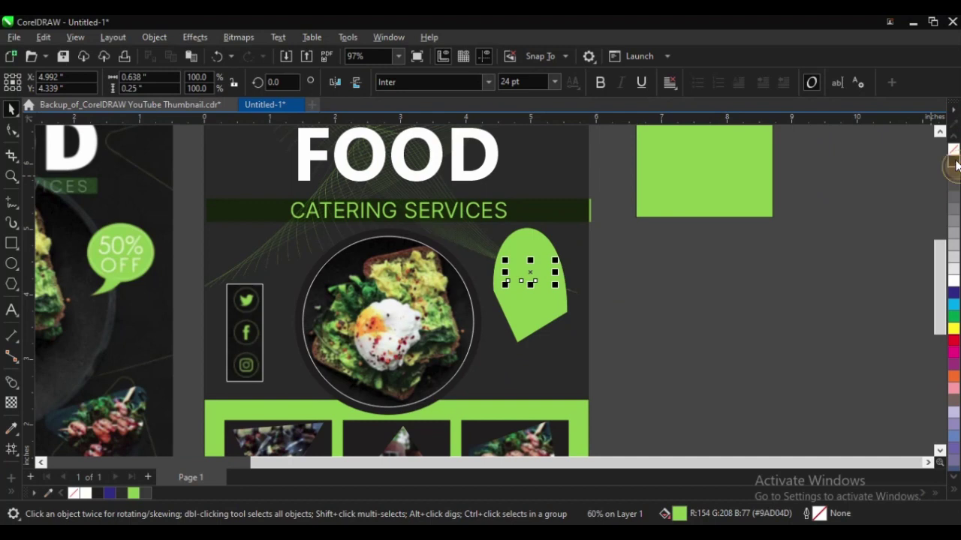
left_click(954, 162)
left_click(565, 255)
Duplicate the 60% text directly below itself and change the copy to "OFF".
key("z")
left_click_drag(344, 232, 676, 409)
left_click_drag(496, 190, 497, 242)
right_click(497, 242)
key("F8")
key("ctrl+a")
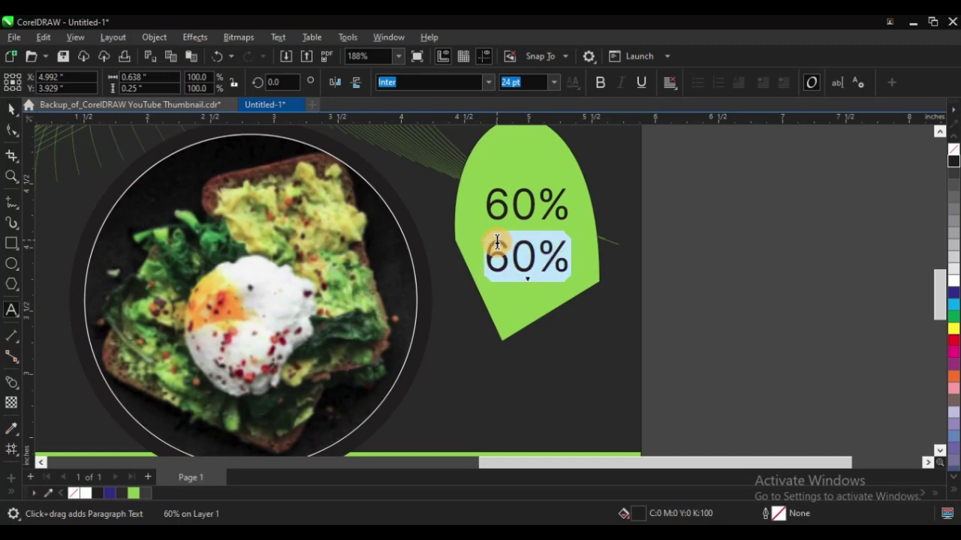
type("OFF")
key("ctrl+space")
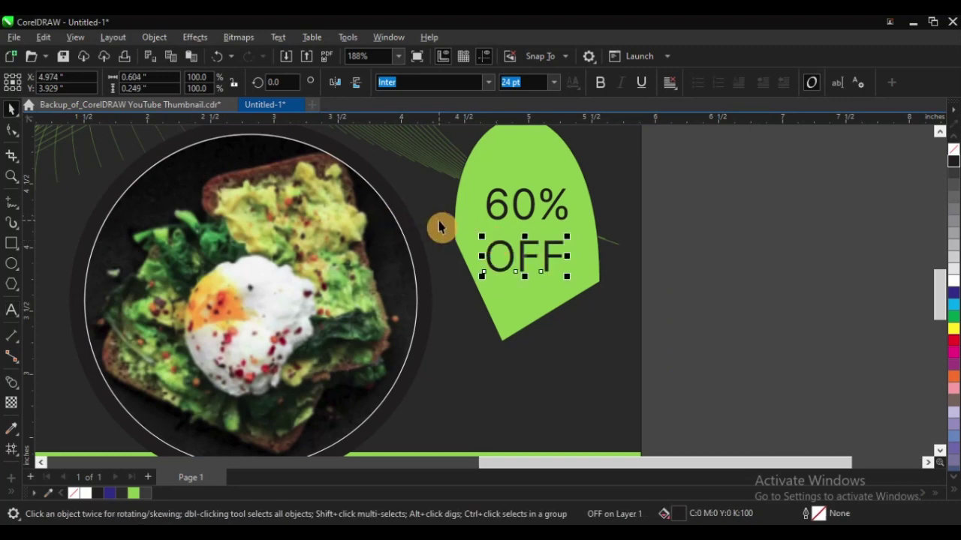
Move the badge shape down slightly and squash it vertically to about 1.249 inches high around the discount text.
scroll(440, 222, "down", 1)
key("z")
left_click_drag(339, 169, 600, 321)
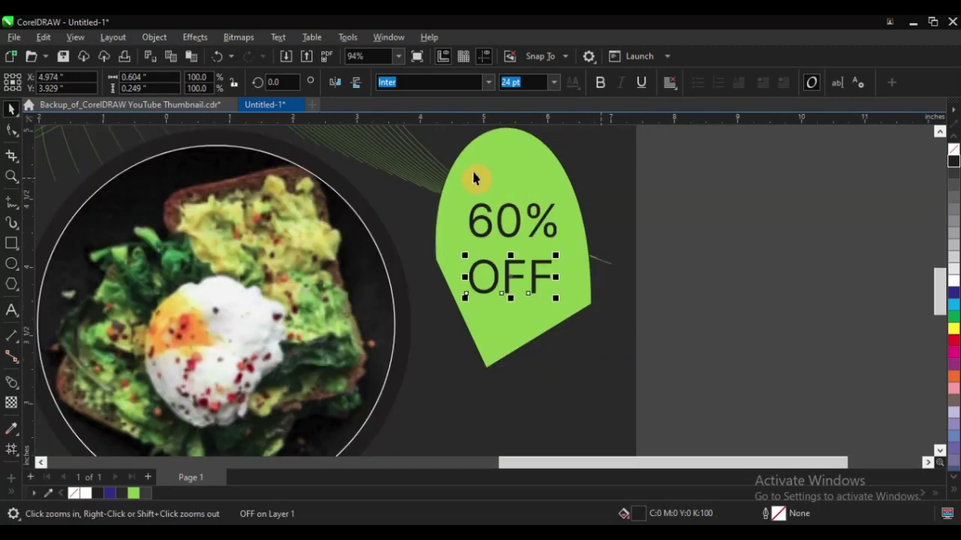
key("space")
left_click(515, 131)
left_click_drag(513, 128, 513, 148)
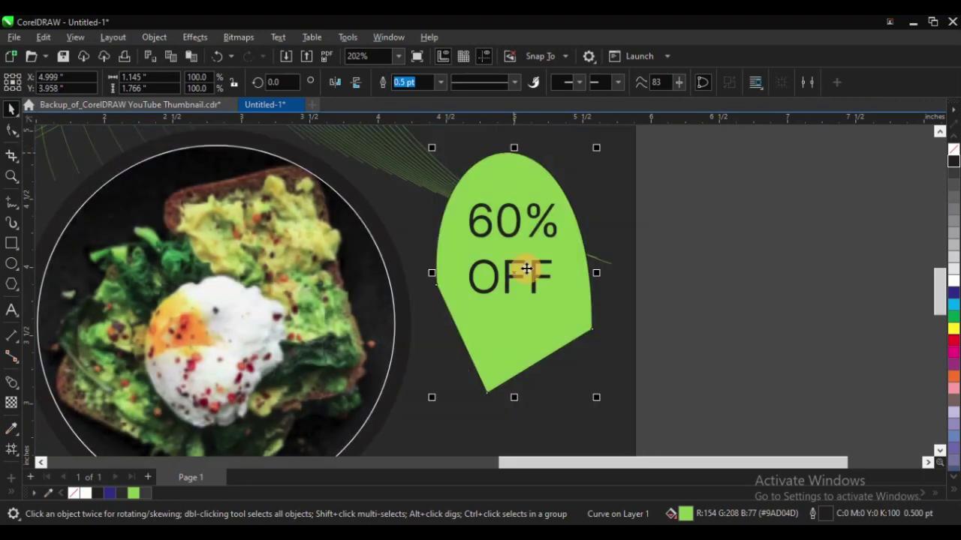
left_click_drag(515, 399, 514, 325)
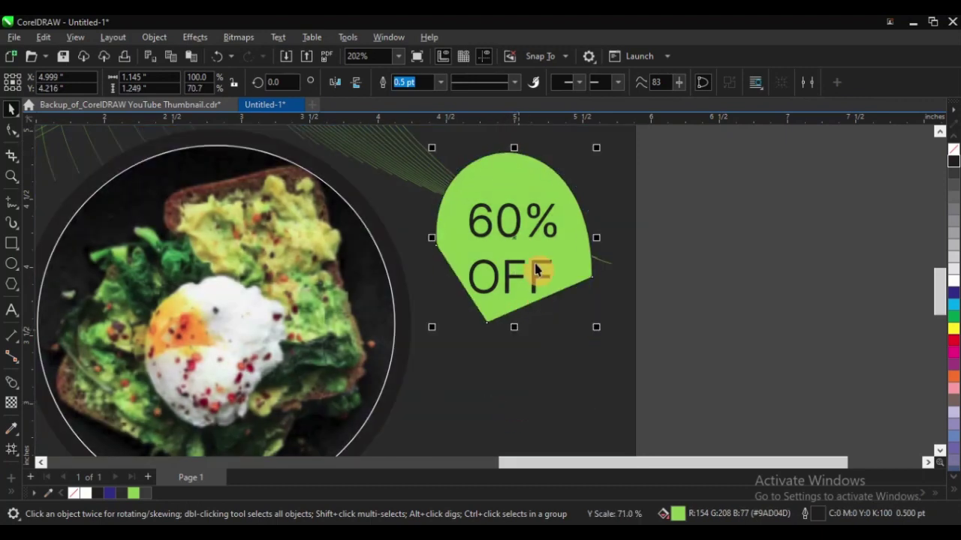
left_click_drag(515, 189, 516, 198)
left_click(742, 241)
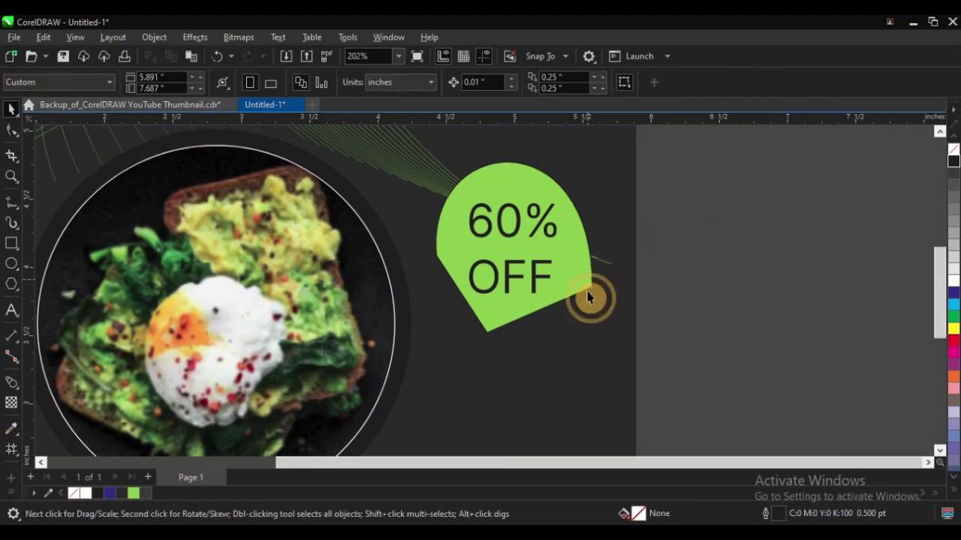
Move the 60% text straight down so it sits closely above OFF.
scroll(589, 295, "down", 2)
key("F2")
left_click_drag(497, 241, 622, 364)
left_click(550, 257)
key("F2")
left_click_drag(488, 225, 488, 275)
Lower the badge shape's upper edge to reduce its height to about 0.968 inches.
scroll(489, 274, "down", 4)
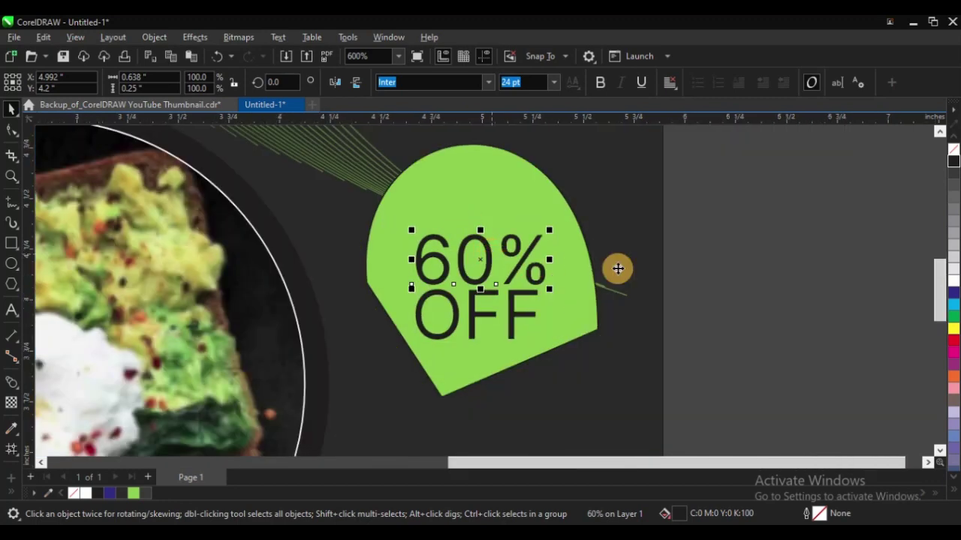
left_click(487, 216)
left_click_drag(488, 197, 489, 233)
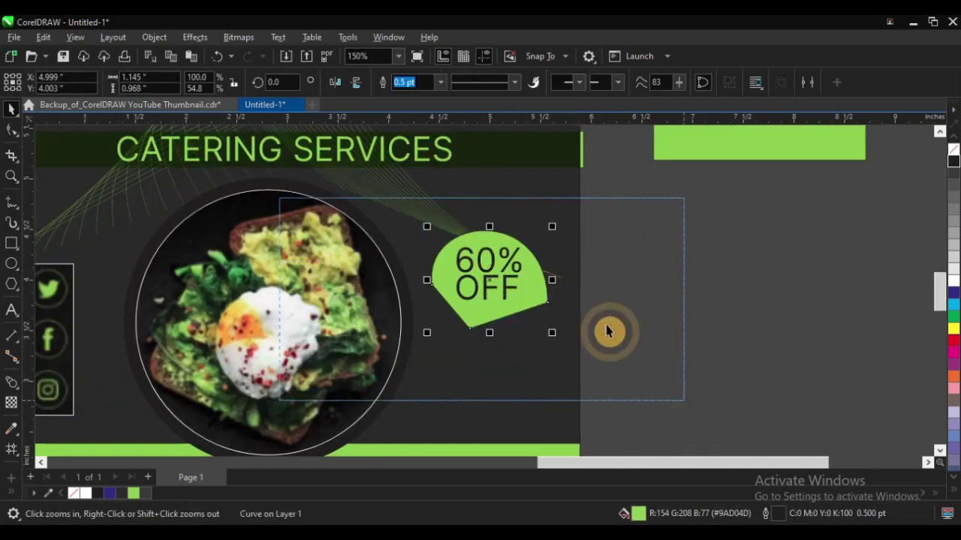
scroll(611, 333, "down", 1)
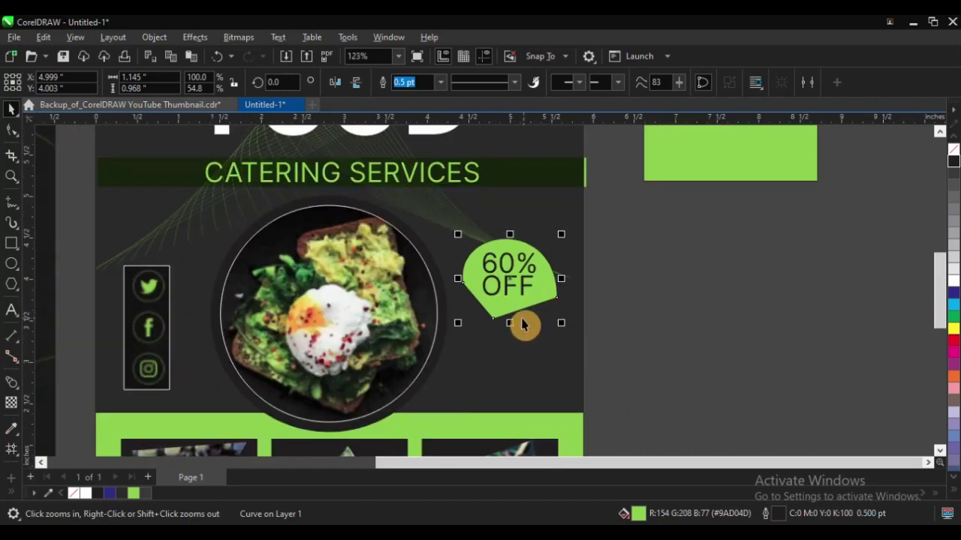
Delete the badge shape's lower and photo-side nodes to leave a single-node teardrop.
key("F10")
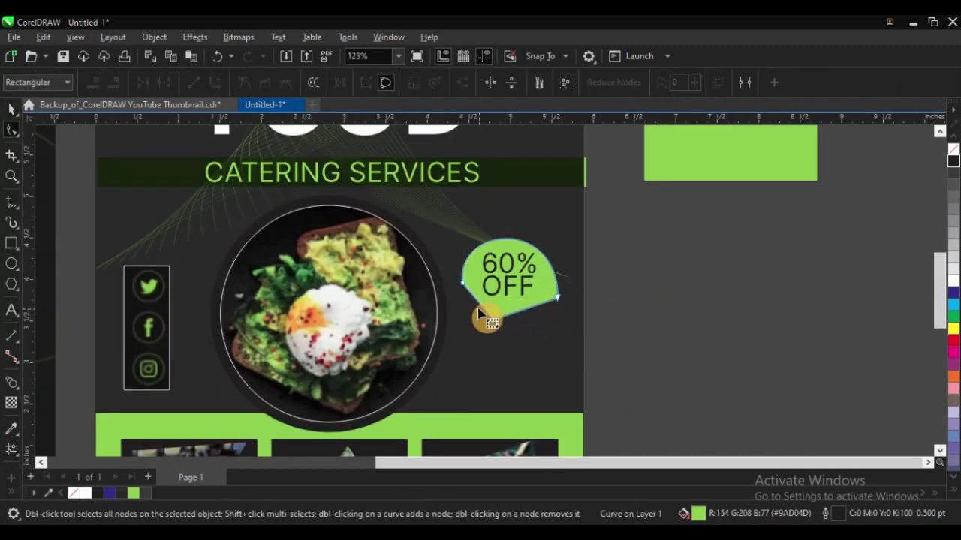
left_click_drag(492, 318, 515, 341)
key("Delete")
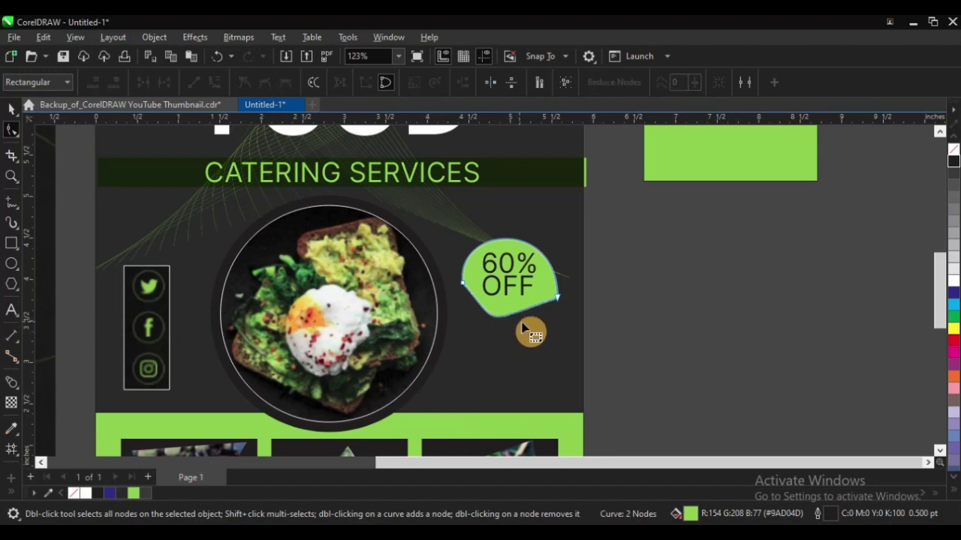
key("Delete")
left_click_drag(439, 264, 579, 315)
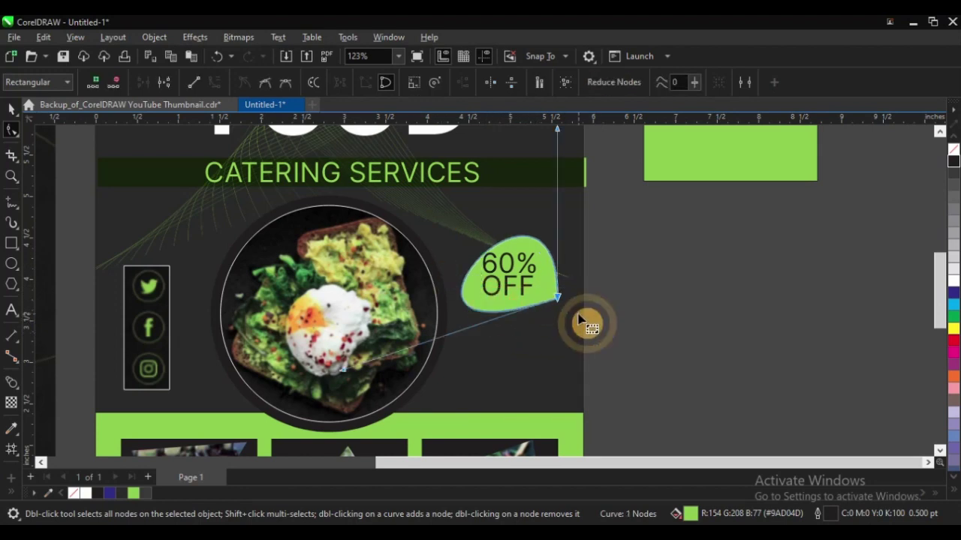
Rotate the teardrop badge to about 285.6 degrees so its tip points downward.
key("space")
left_click(545, 280)
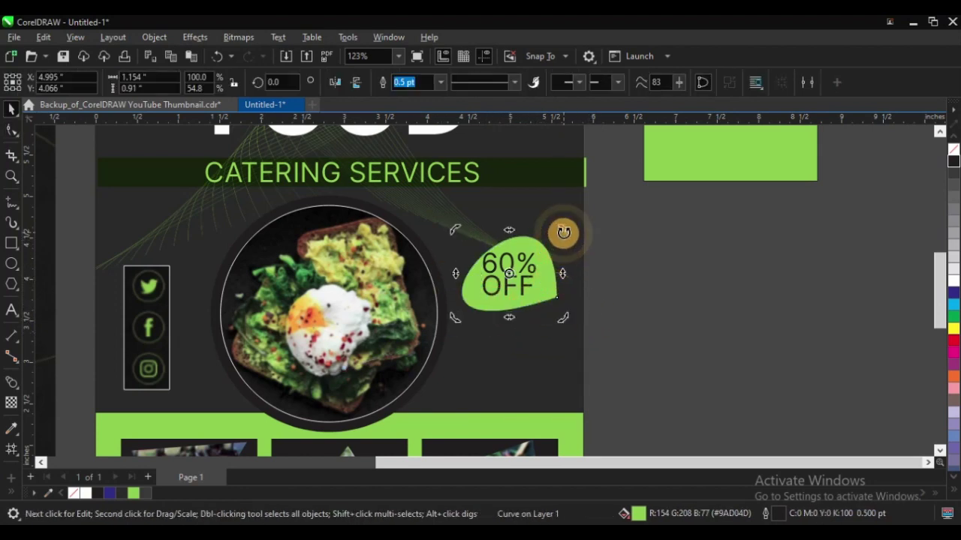
left_click_drag(561, 221, 555, 313)
Nudge the teardrop badge slightly away from the photo and widen it to about 1.068 inches.
key("F2")
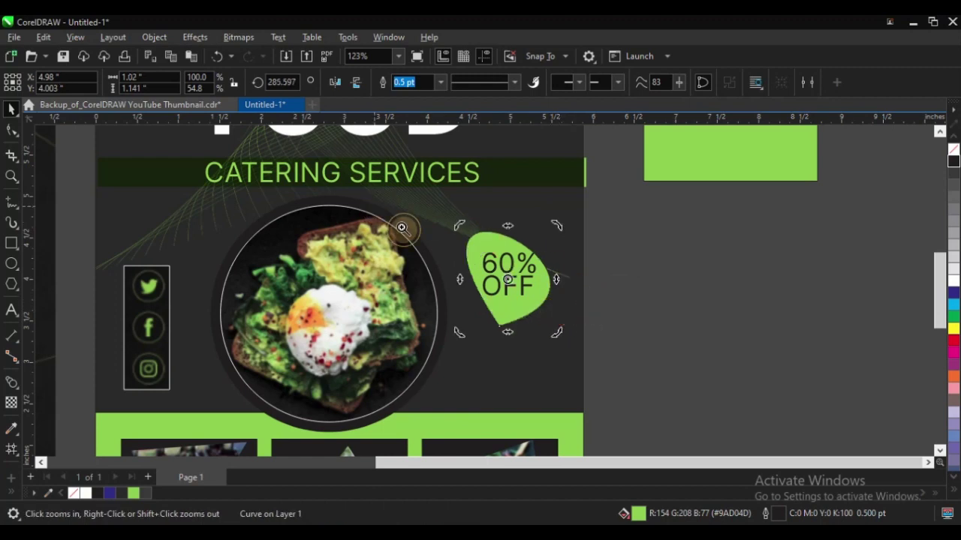
left_click_drag(376, 207, 606, 364)
left_click_drag(505, 215, 513, 215)
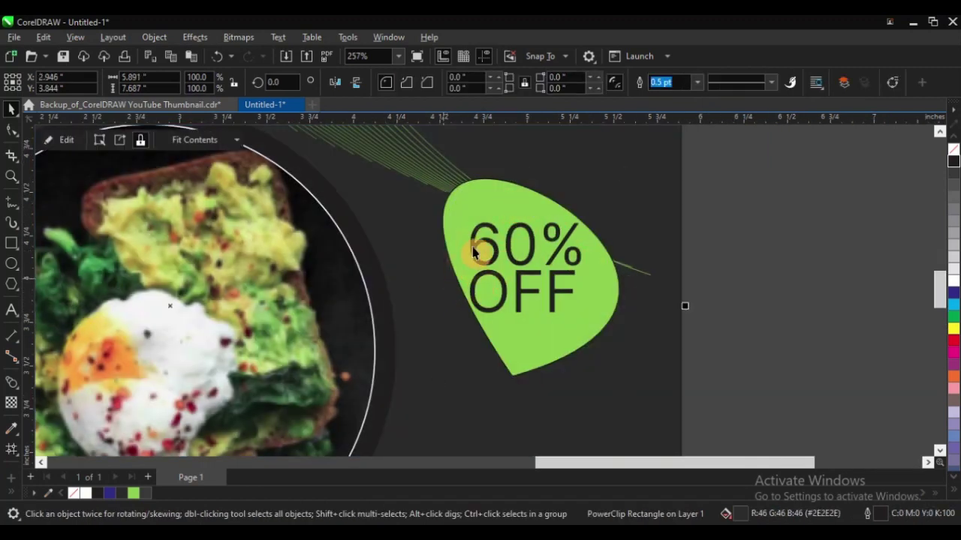
left_click_drag(437, 278, 431, 280)
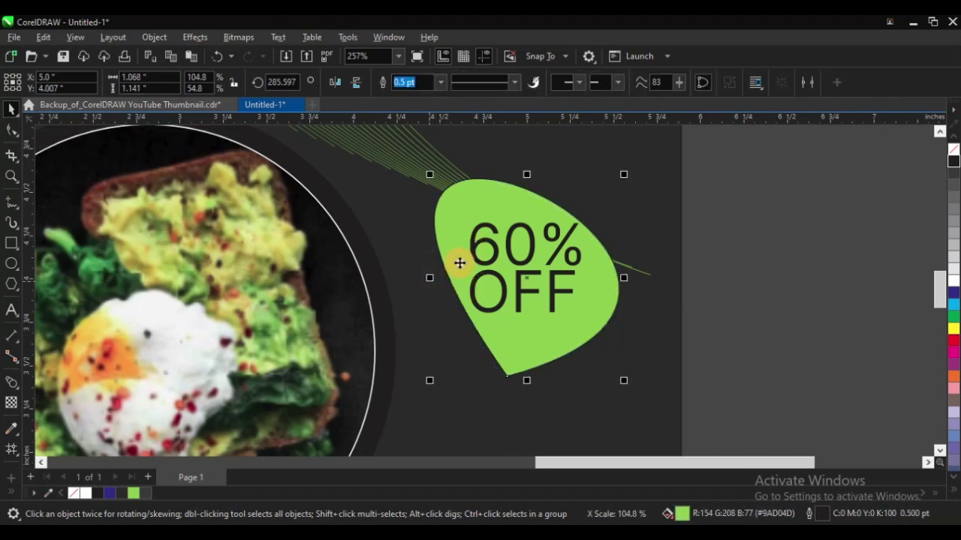
Examine the flyer with its 60% OFF badge beside the reference design.
scroll(552, 283, "down", 2)
left_click(622, 288)
scroll(628, 283, "down", 1)
key("F2")
left_click_drag(290, 172, 706, 397)
left_click(757, 319)
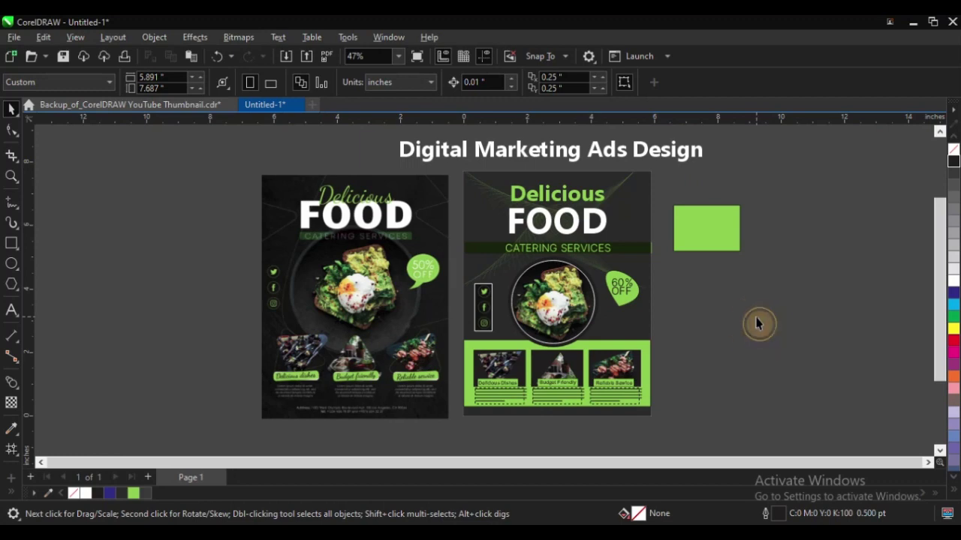
scroll(349, 259, "down", 2)
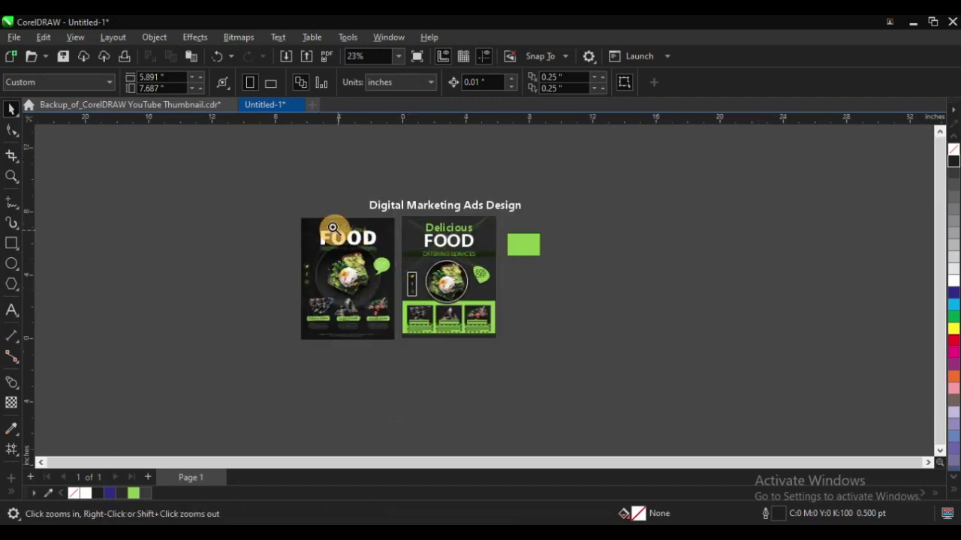
left_click_drag(363, 235, 626, 358)
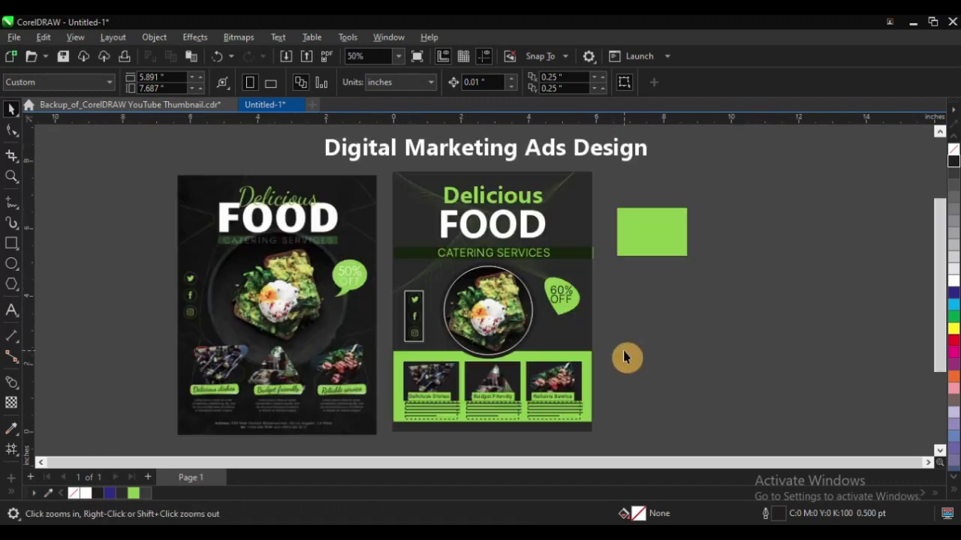
left_click_drag(154, 140, 755, 443)
left_click(735, 364)
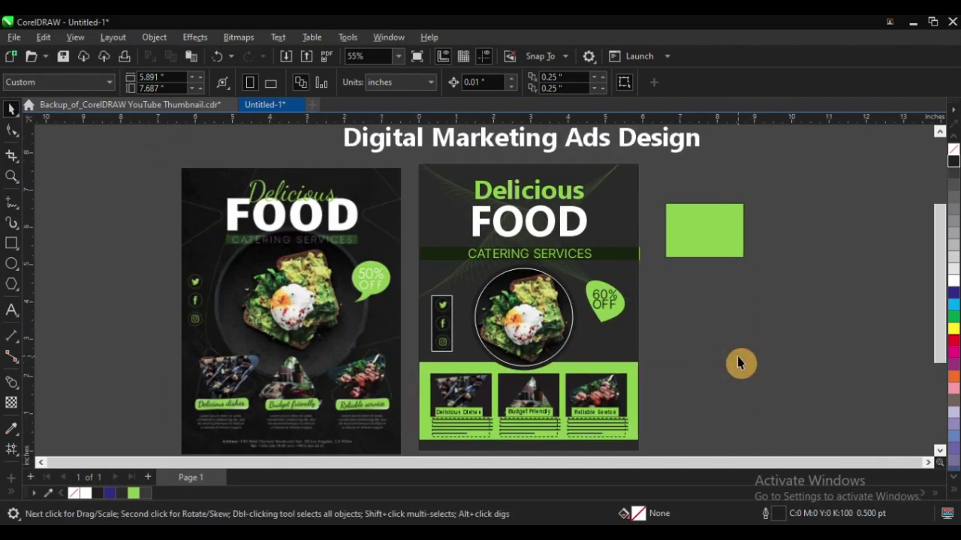
Delete the spare green rectangle beside the flyer.
left_click(697, 214)
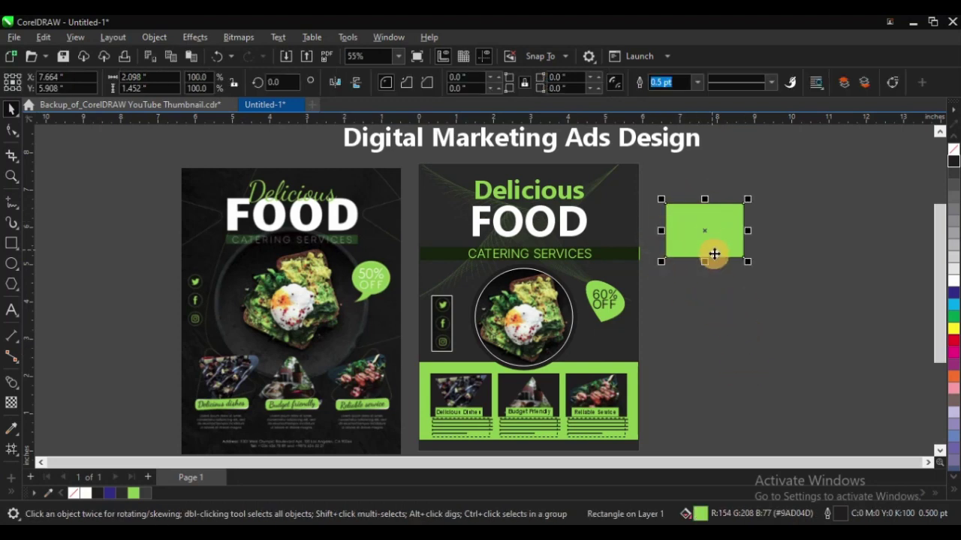
key("Delete")
key("z")
right_click(424, 283)
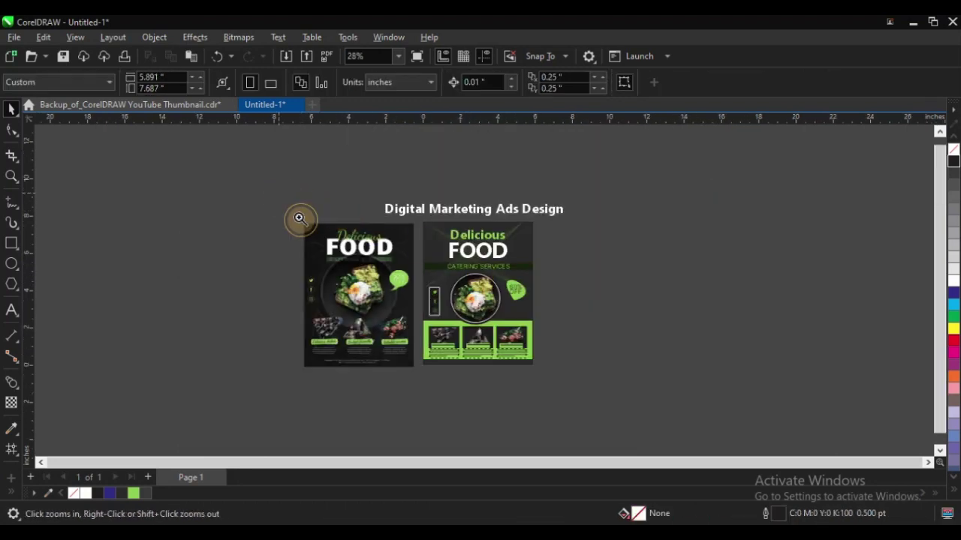
Bring the protruding green end of the CATERING SERVICES bar flush with the flyer's edge.
left_click_drag(300, 217, 628, 388)
left_click_drag(603, 238, 656, 294)
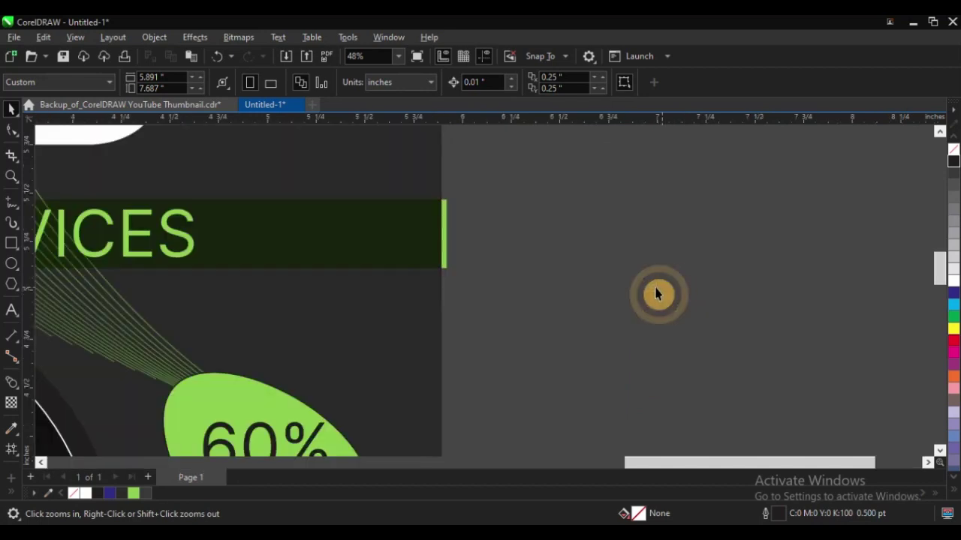
key("space")
mouse_move(447, 221)
left_mouse_down()
mouse_move(471, 244)
mouse_move(441, 237)
left_mouse_up()
key("ctrl+z")
left_click(563, 243)
scroll(679, 272, "down", 2)
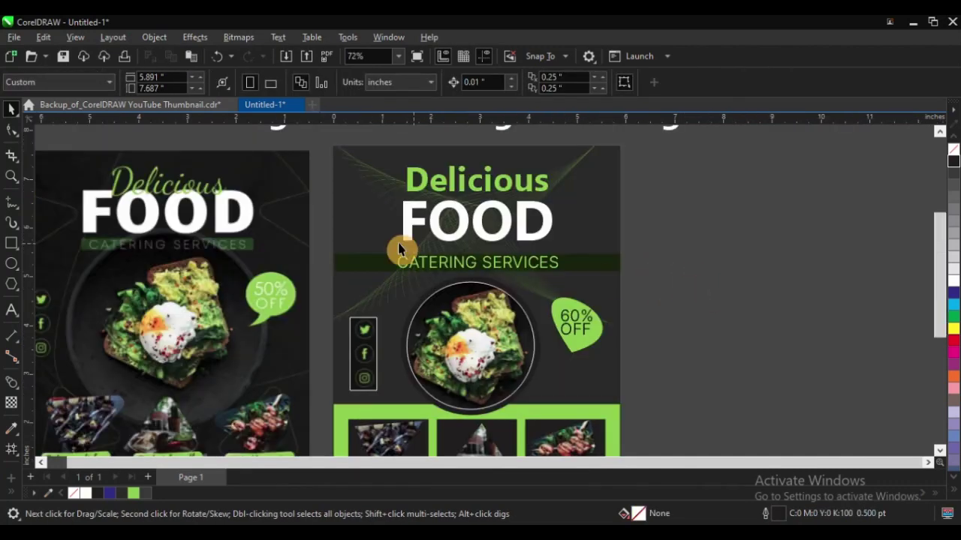
Bring the left end of the green CATERING SERVICES bar flush with the flyer's left edge.
key("F2")
left_click_drag(301, 237, 385, 298)
scroll(405, 273, "down", 5)
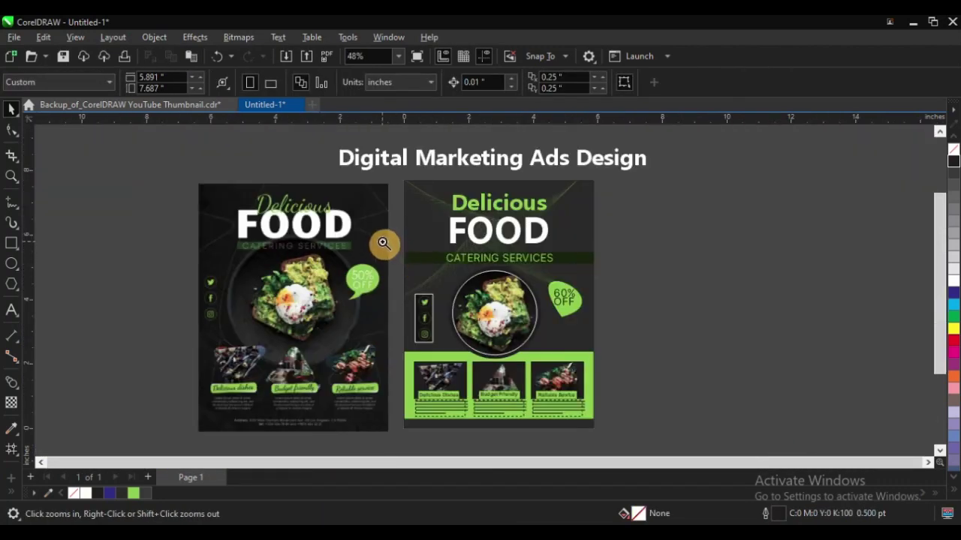
left_click_drag(382, 242, 447, 294)
left_click(457, 246)
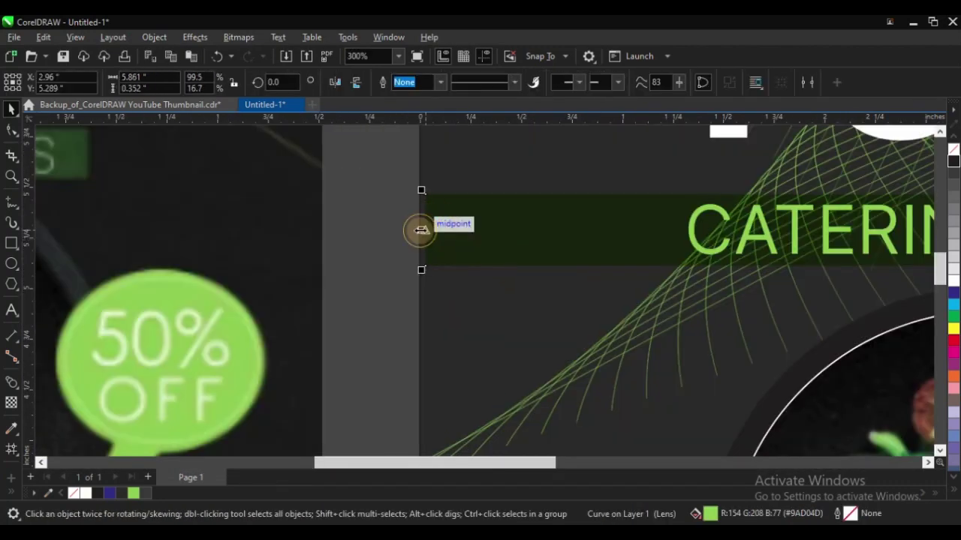
left_click(378, 255)
scroll(398, 259, "down", 3)
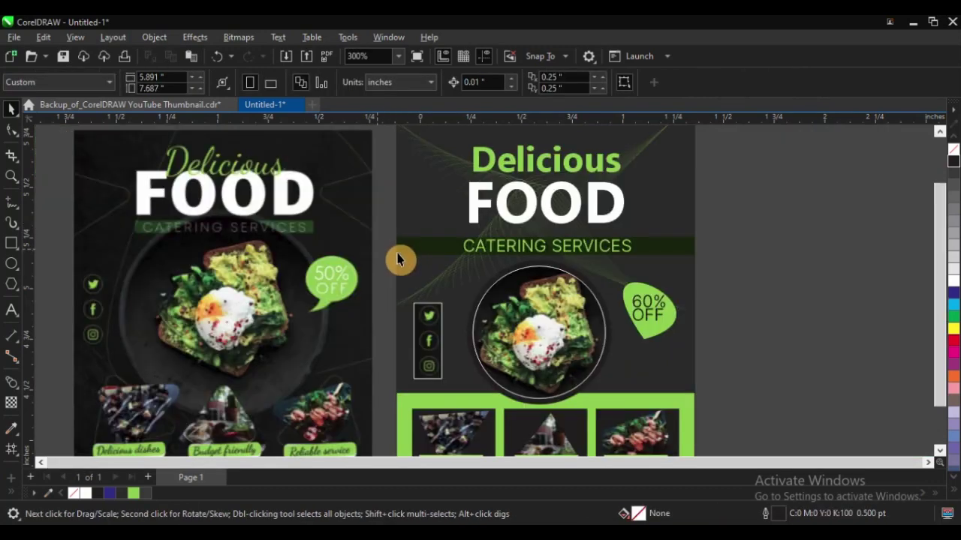
Examine the adjusted CATERING SERVICES bar and overall flyer layout beside the reference design.
scroll(398, 259, "down", 6)
key("z")
left_click_drag(259, 191, 578, 352)
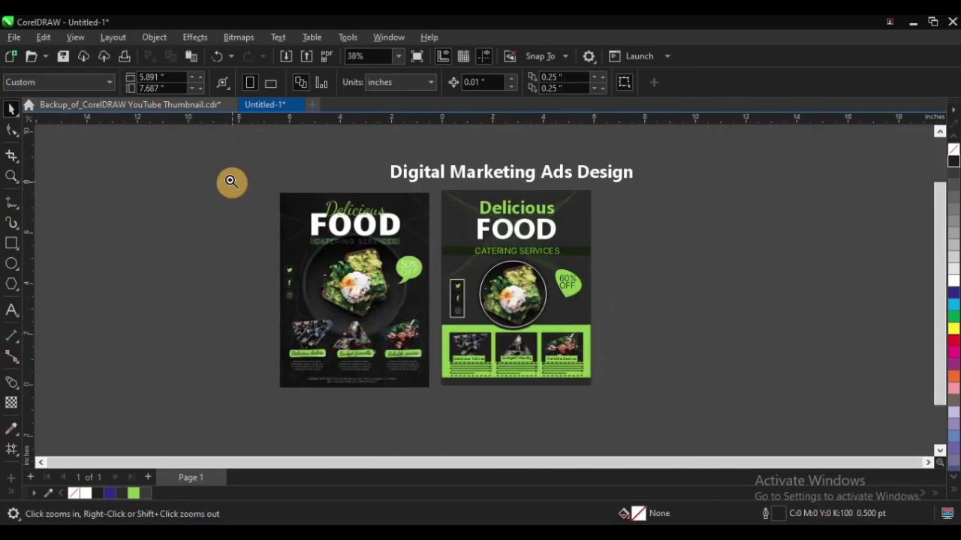
left_click_drag(231, 181, 698, 376)
key("space")
left_click_drag(746, 243, 419, 295)
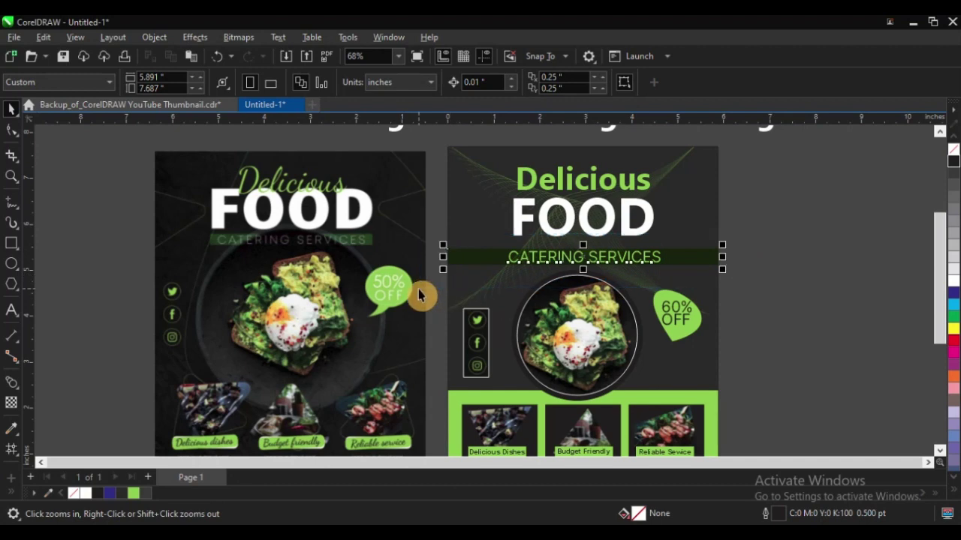
left_click(784, 213)
scroll(352, 209, "down", 1)
Try the Impact font on the flyer's white FOOD title.
key("z")
left_click_drag(216, 159, 555, 290)
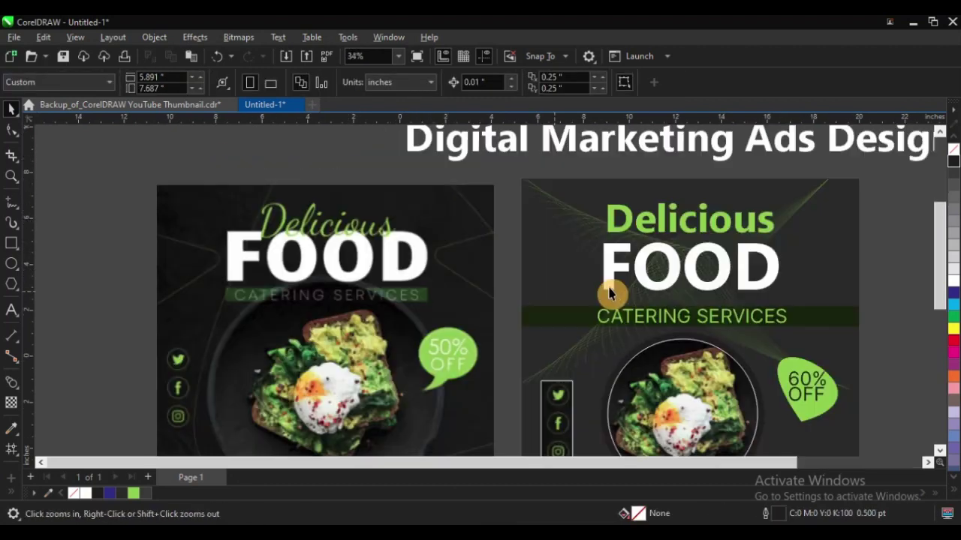
left_click_drag(154, 170, 803, 353)
key("space")
left_click(700, 252)
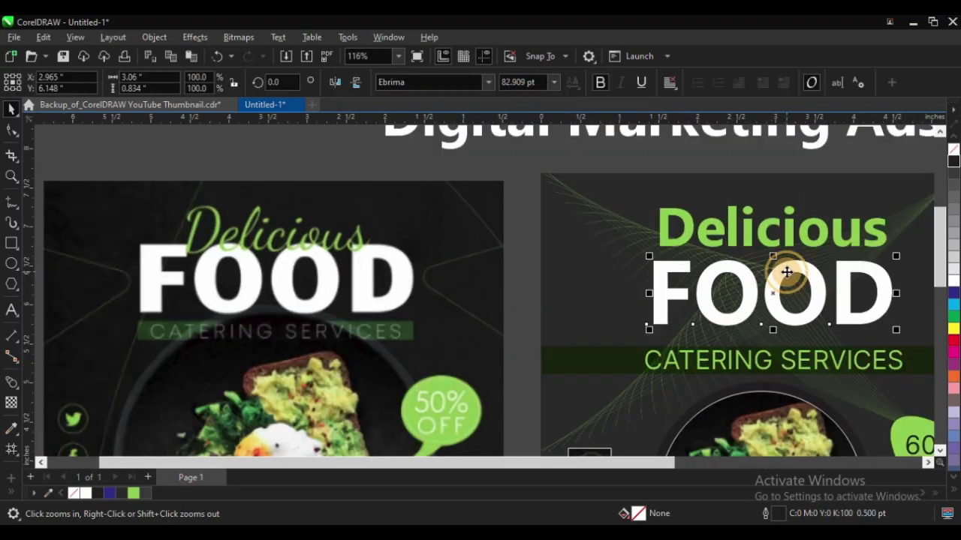
left_click(489, 81)
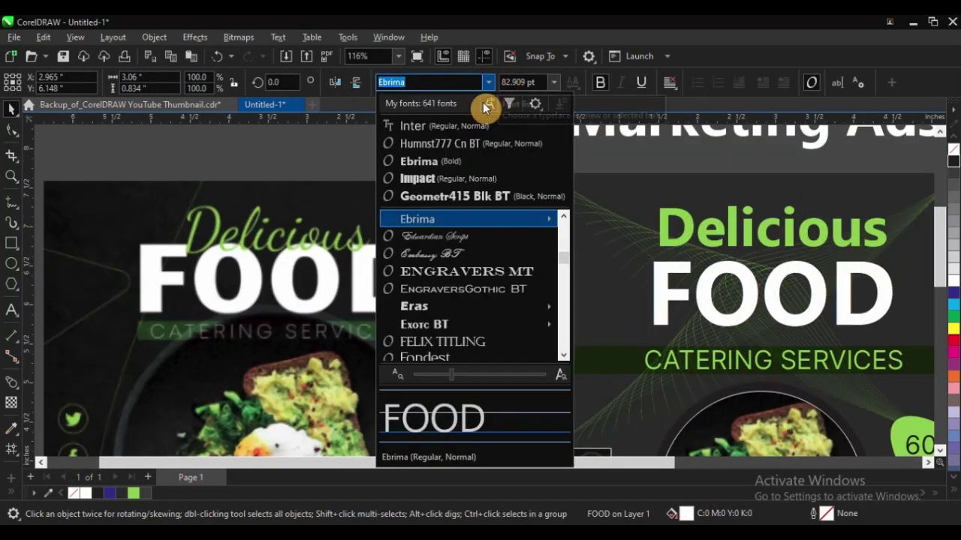
left_click(466, 177)
Enlarge the FOOD title to about 2.82 inches wide and centre it horizontally on the flyer.
scroll(326, 272, "down", 2)
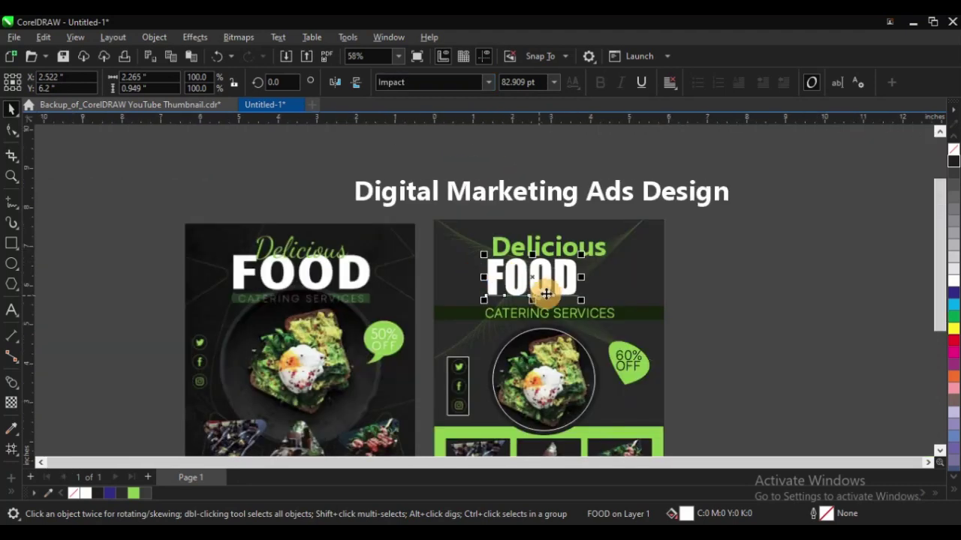
left_click_drag(580, 302, 607, 293)
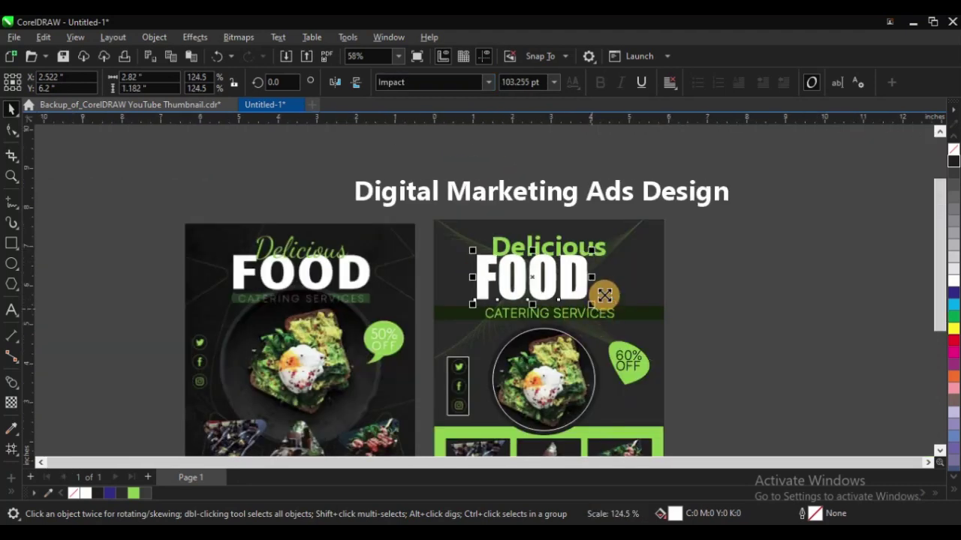
left_click(624, 277, "shift")
left_click(673, 274)
Compare the restyled FOOD title with the reference, then undo its centring, enlargement and Impact font.
key("F3")
key("F2")
left_click_drag(279, 195, 671, 385)
key("space")
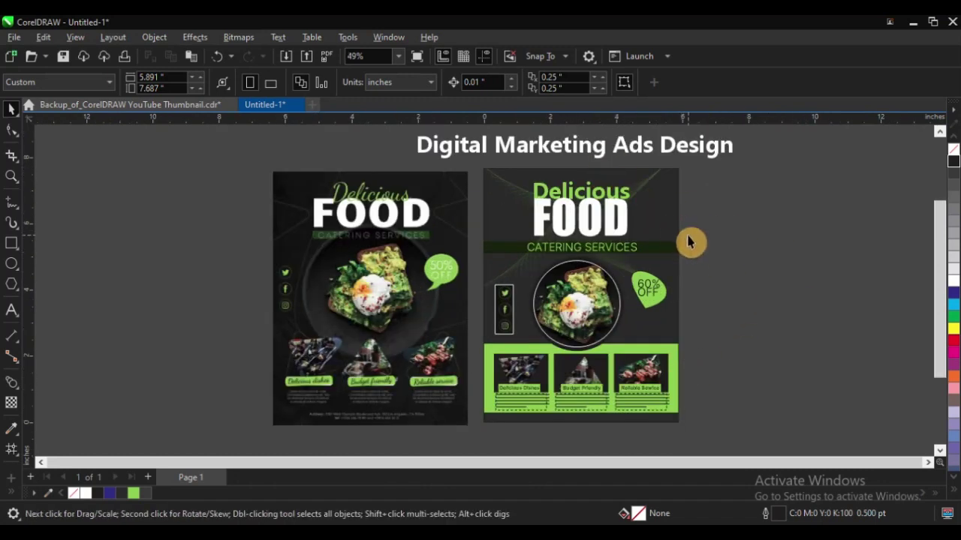
key("z")
left_click_drag(257, 150, 746, 349)
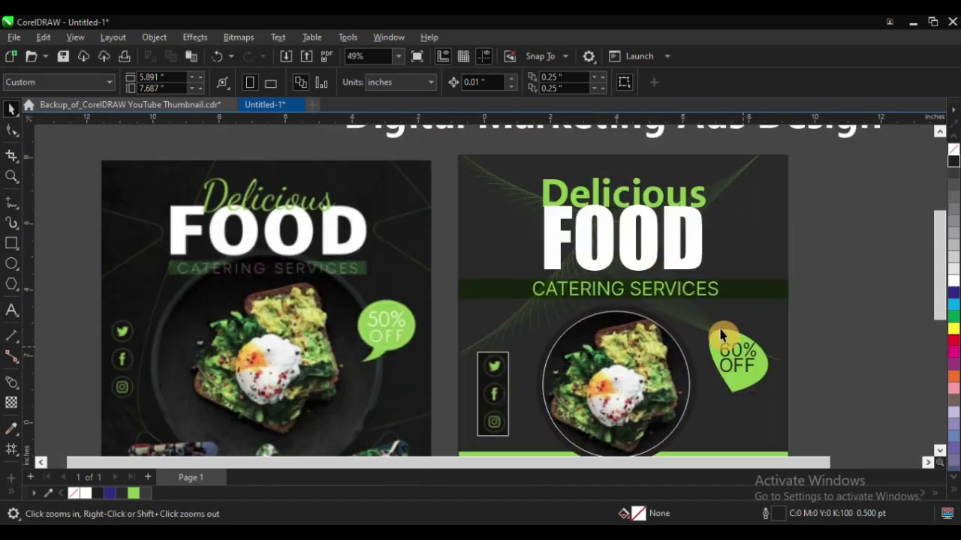
key("ctrl+z")
key("ctrl+z")
key("ctrl+z")
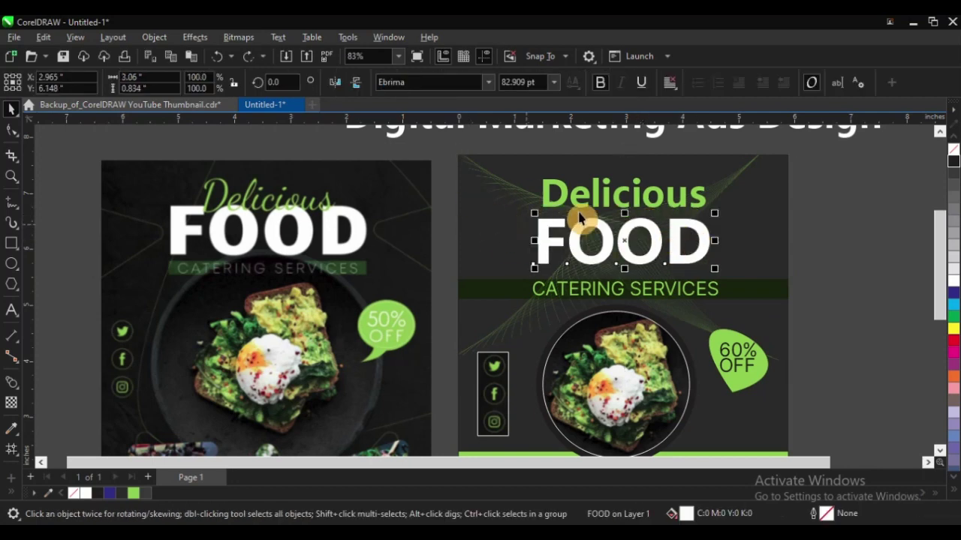
Change the font of the flyer's FOOD title to Geometr415 Blk BT.
key("z")
left_click_drag(177, 164, 797, 386)
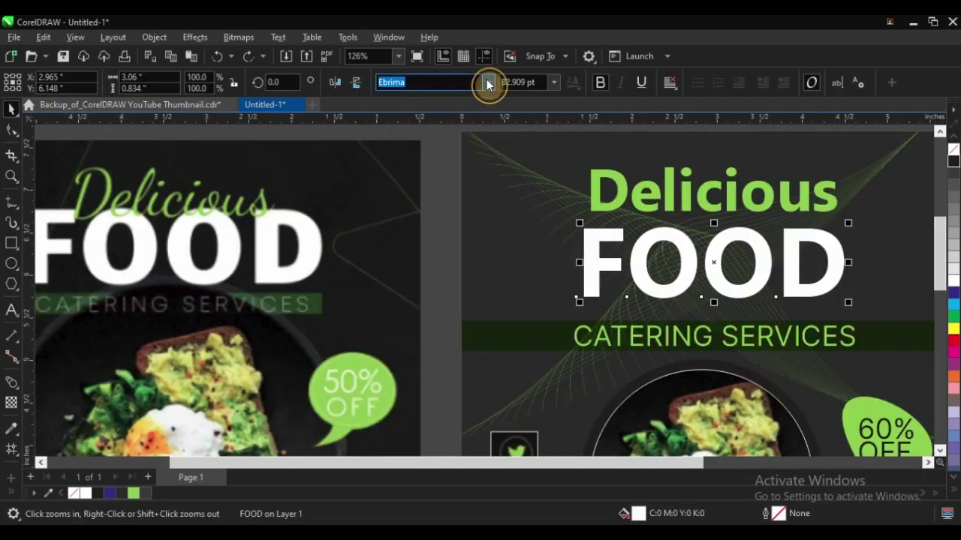
left_click(488, 81)
mouse_move(455, 307)
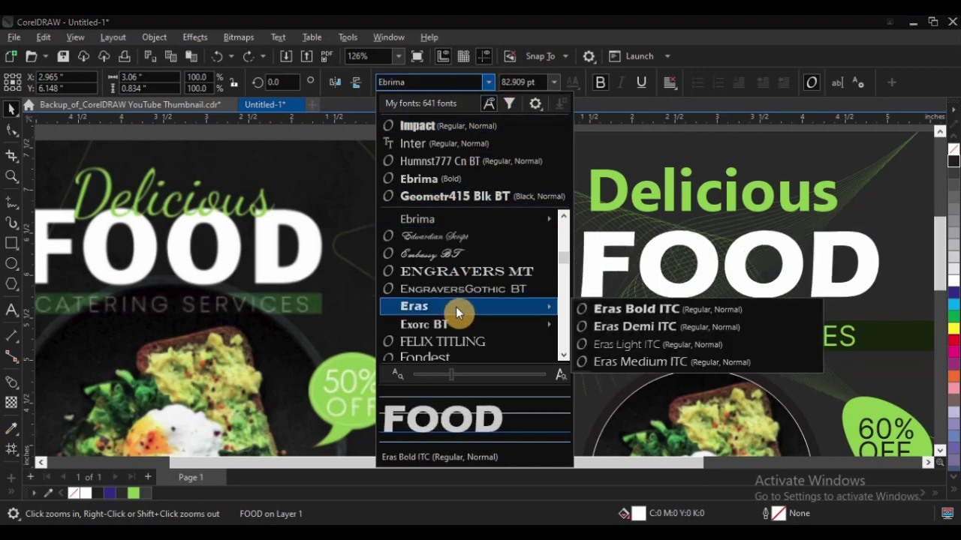
mouse_move(455, 328)
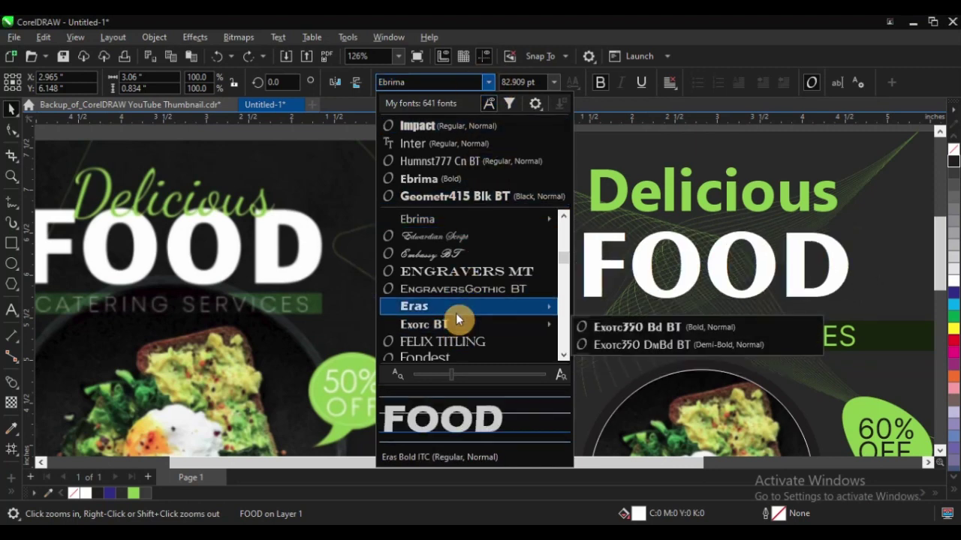
scroll(455, 313, "down", 4)
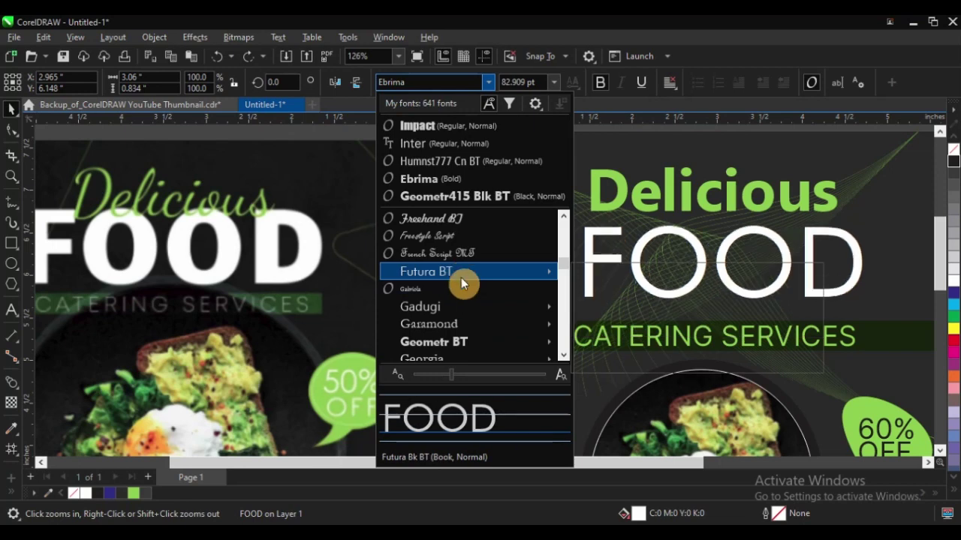
left_click(453, 345)
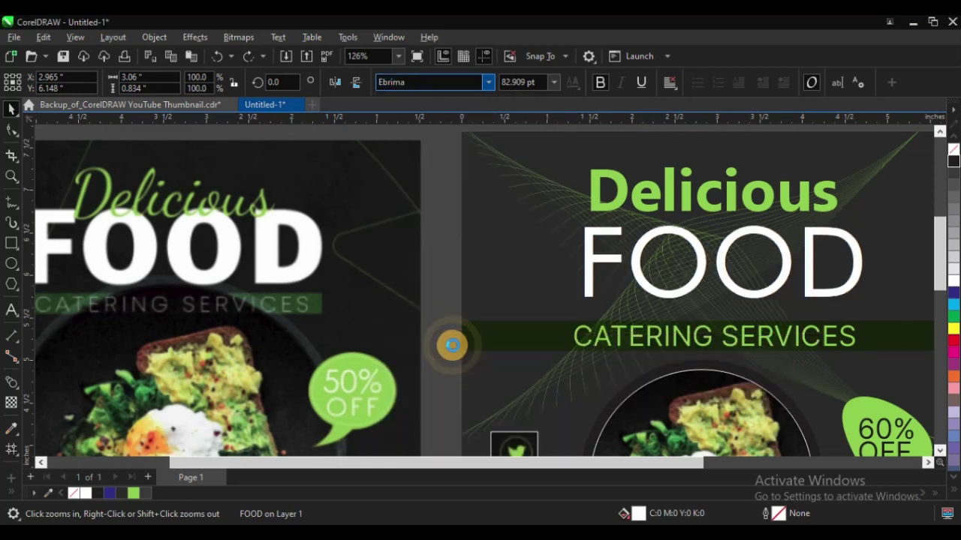
scroll(468, 250, "down", 5)
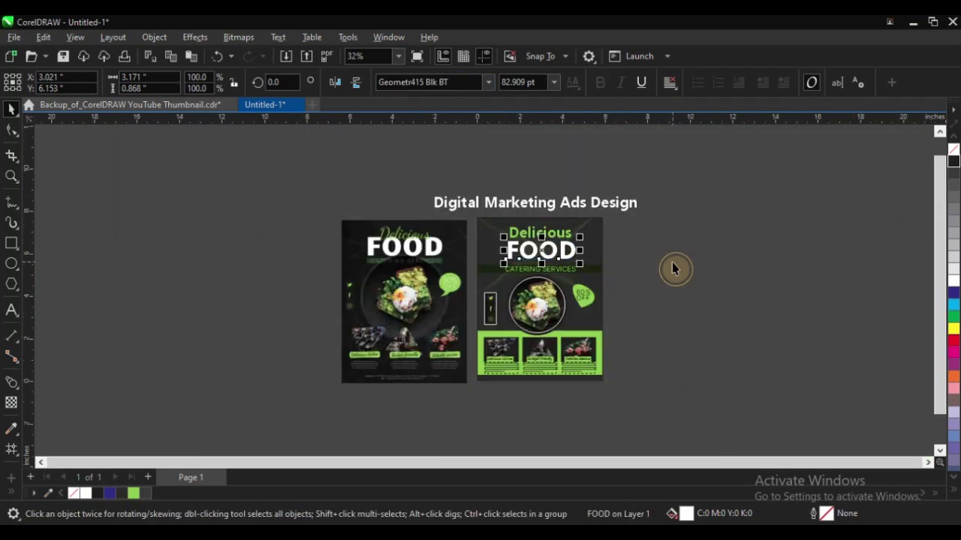
Examine the flyer's Delicious FOOD title and overall layout beside the reference design.
left_click(398, 202)
key("F2")
left_click_drag(262, 173, 685, 370)
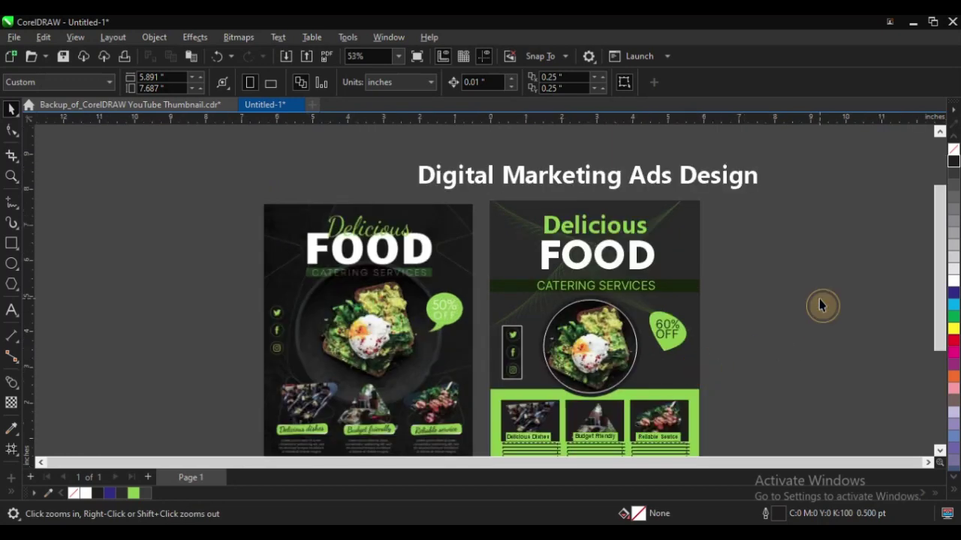
left_click(607, 229)
key("F2")
left_click_drag(180, 193, 768, 355)
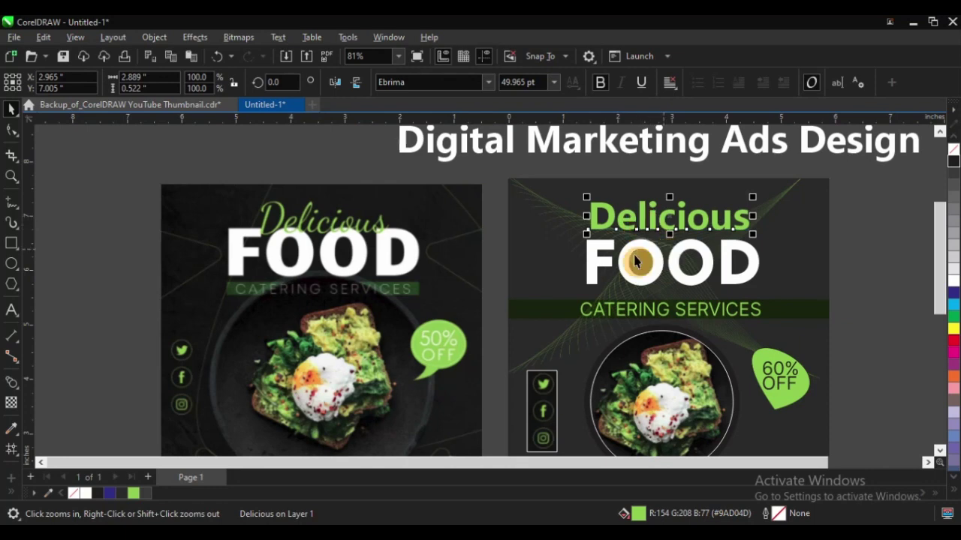
right_click(418, 201)
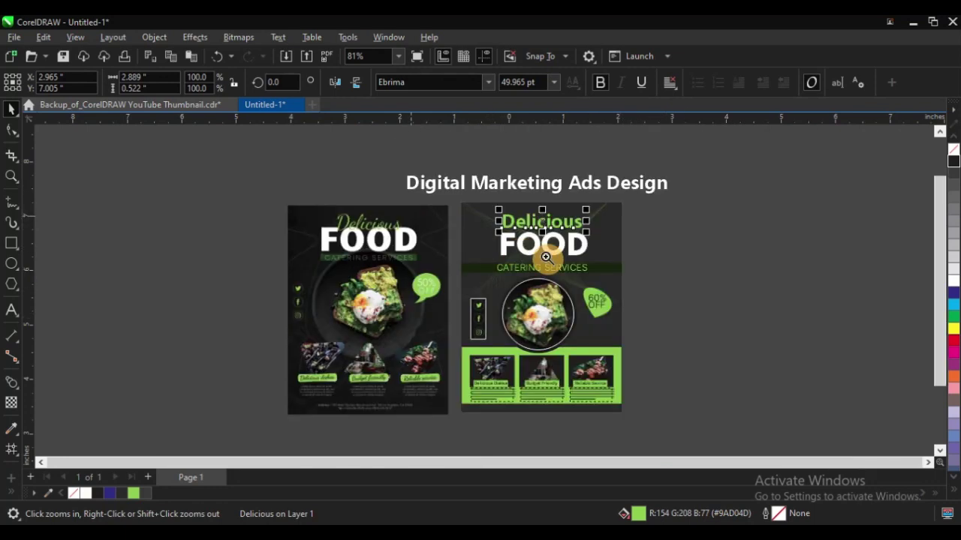
left_click_drag(225, 168, 721, 417)
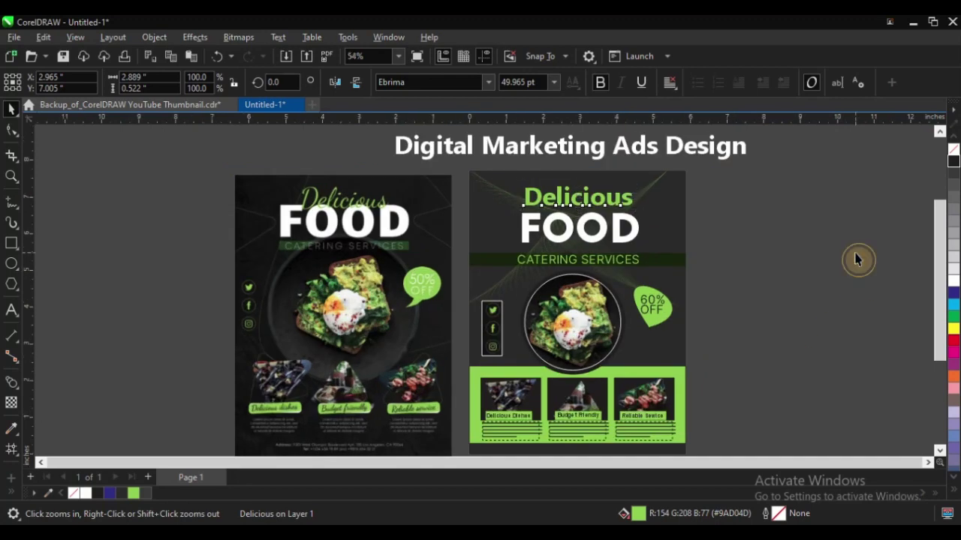
left_click(858, 260)
key("F2")
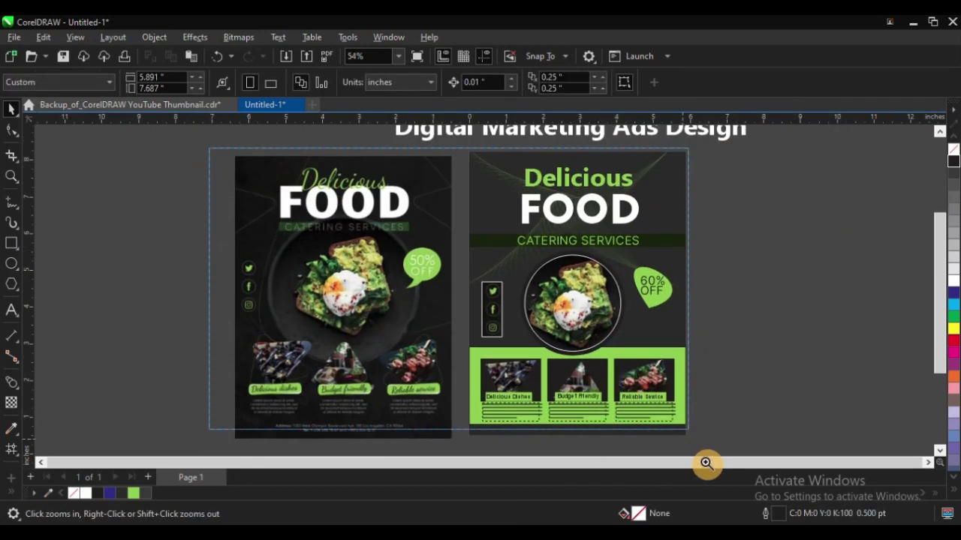